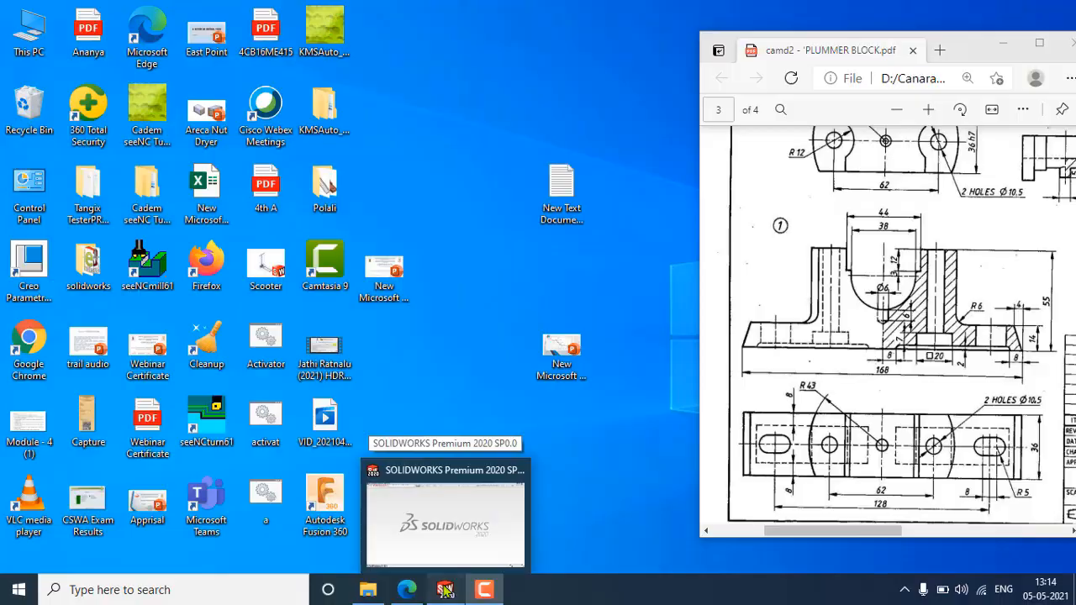
Step: Switch to the plummer block PDF in the browser and maximize its window
click(444, 590)
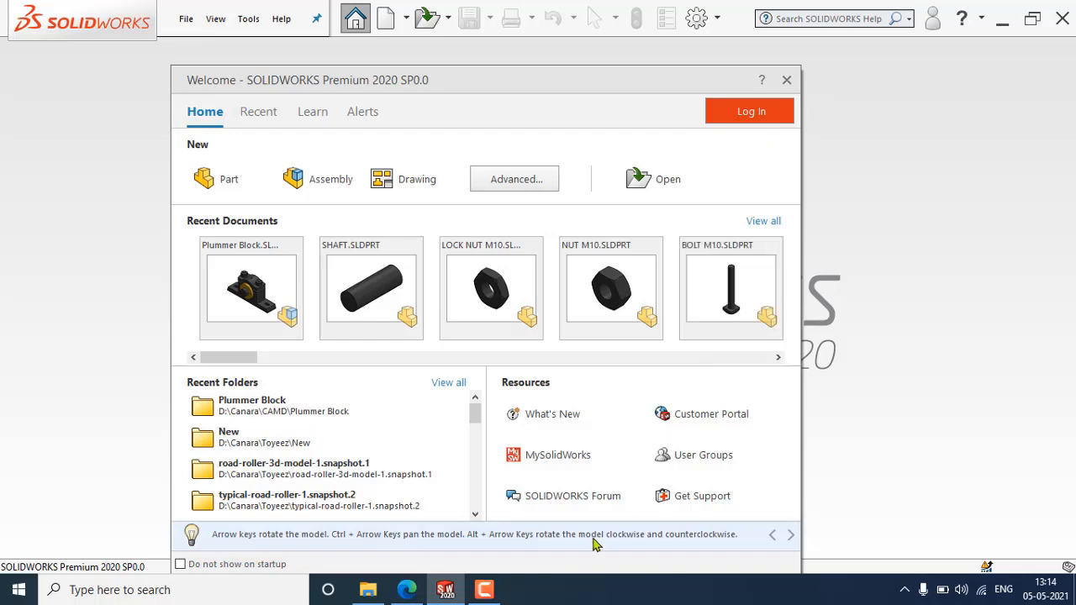
mouse_move(445, 589)
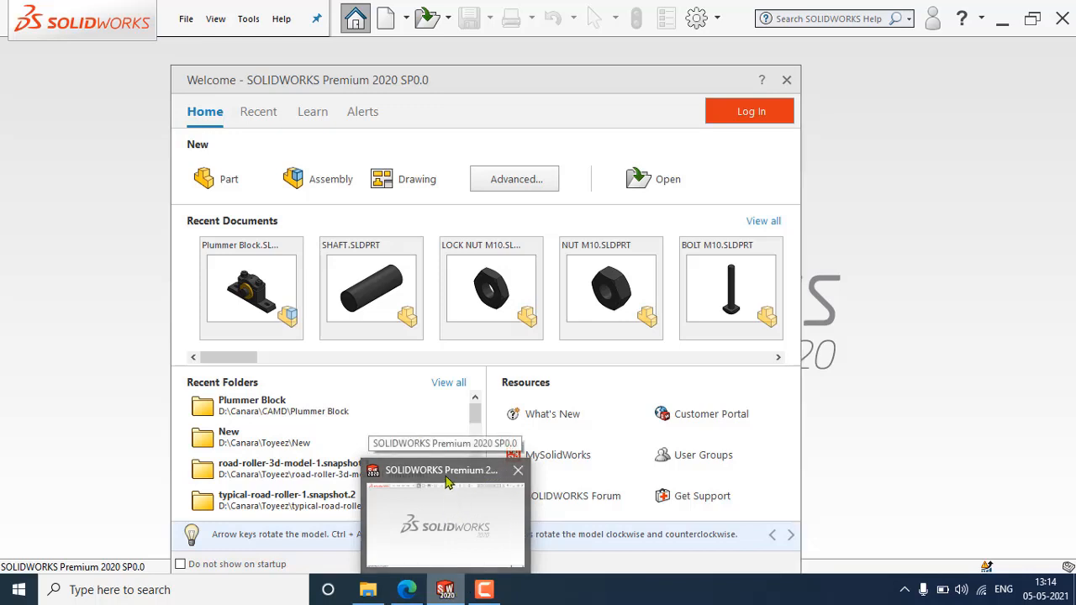
click(484, 589)
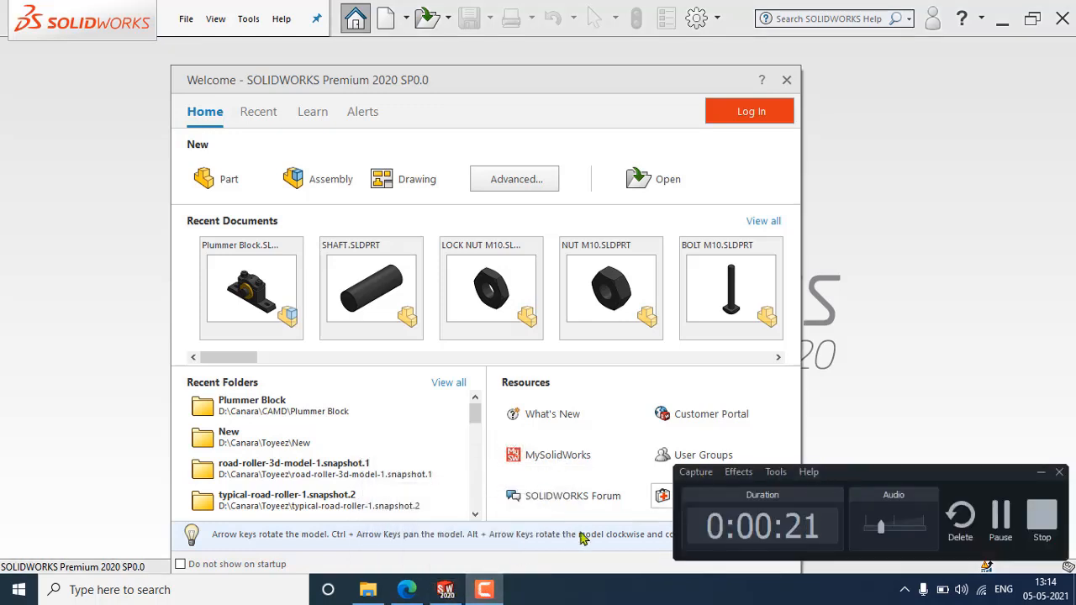
click(407, 589)
click(1038, 43)
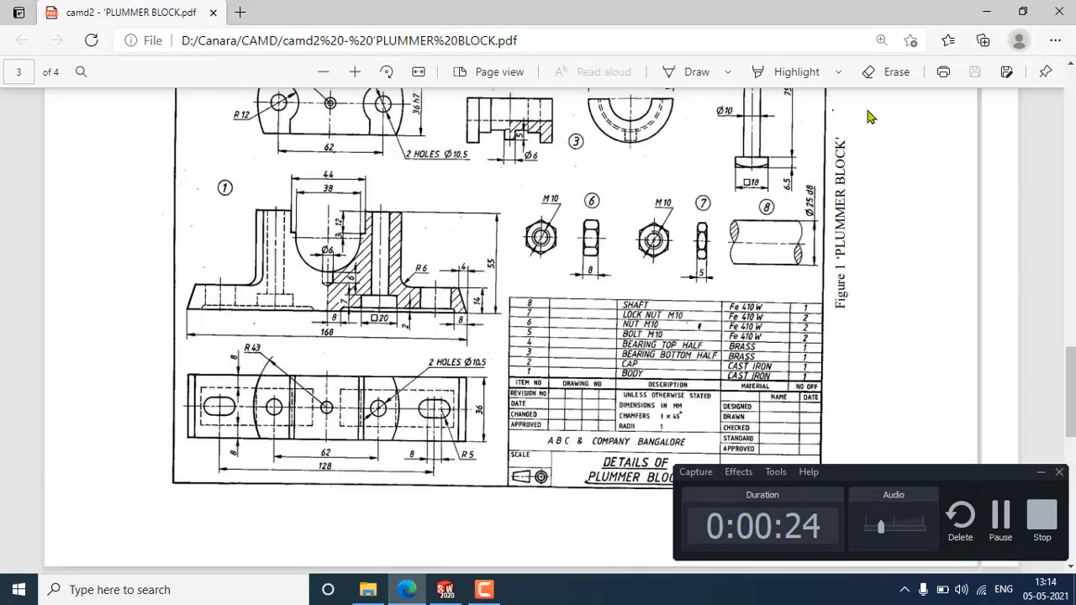
Step: Look through the exam paper's questions and the plummer block component drawings on page 3
scroll(500, 211, up, 5)
scroll(504, 222, down, 7)
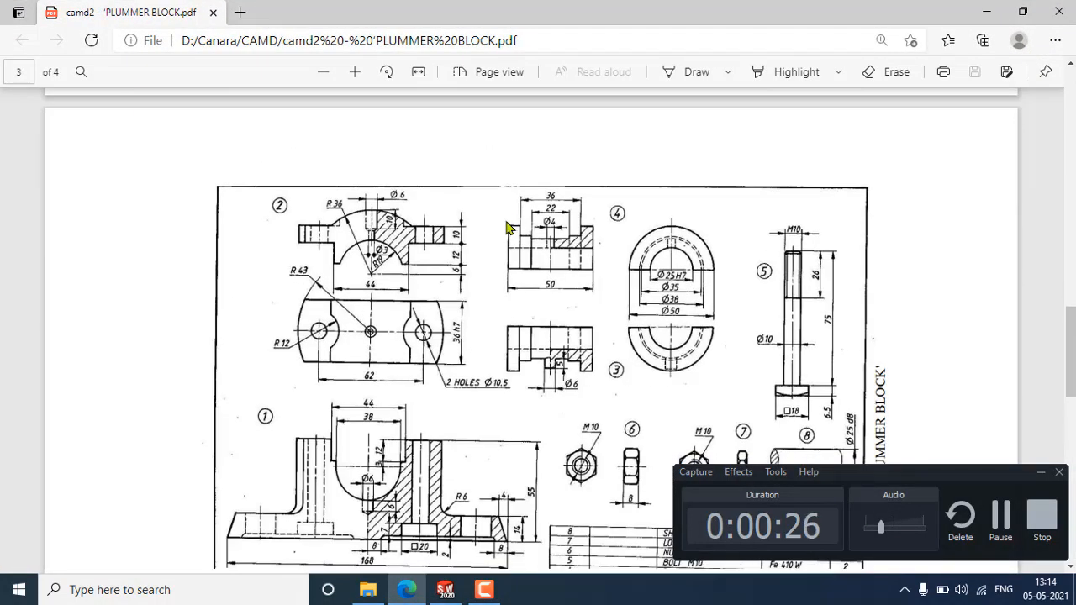
scroll(550, 263, up, 8)
scroll(551, 263, up, 10)
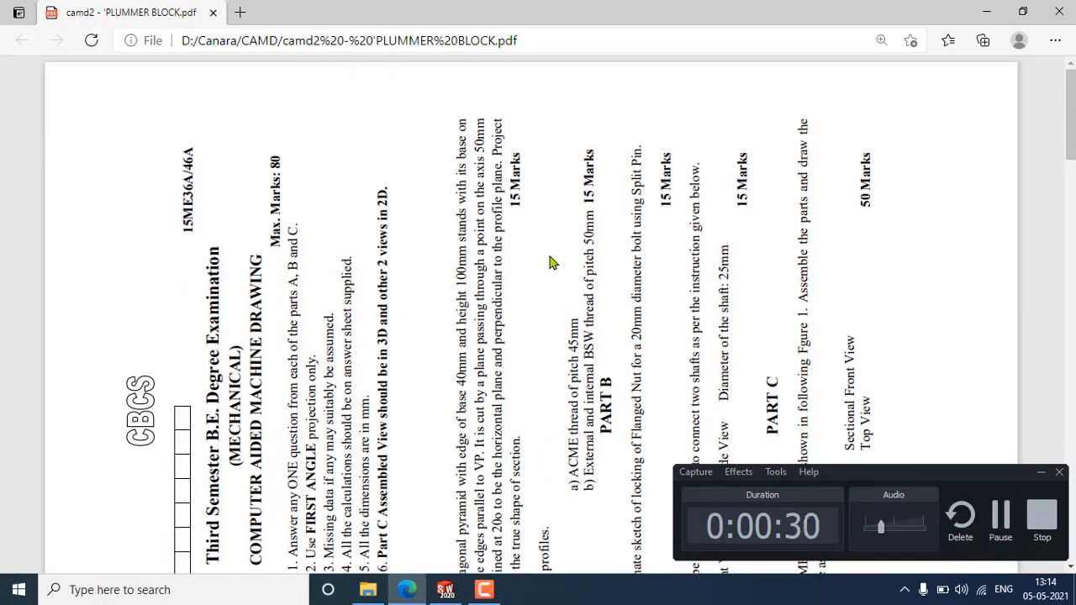
scroll(551, 263, down, 1)
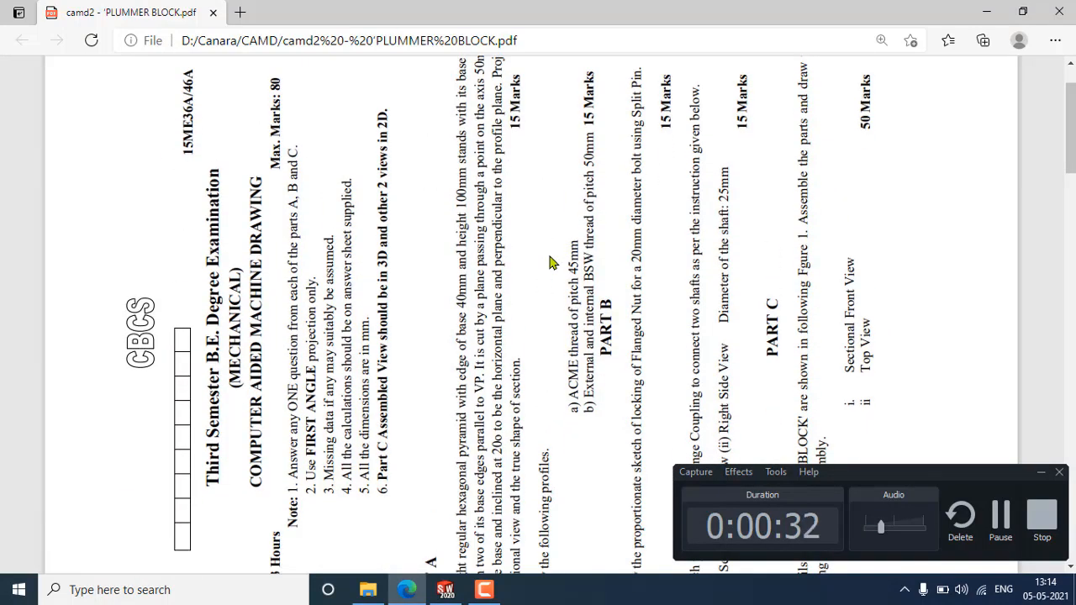
scroll(550, 263, down, 12)
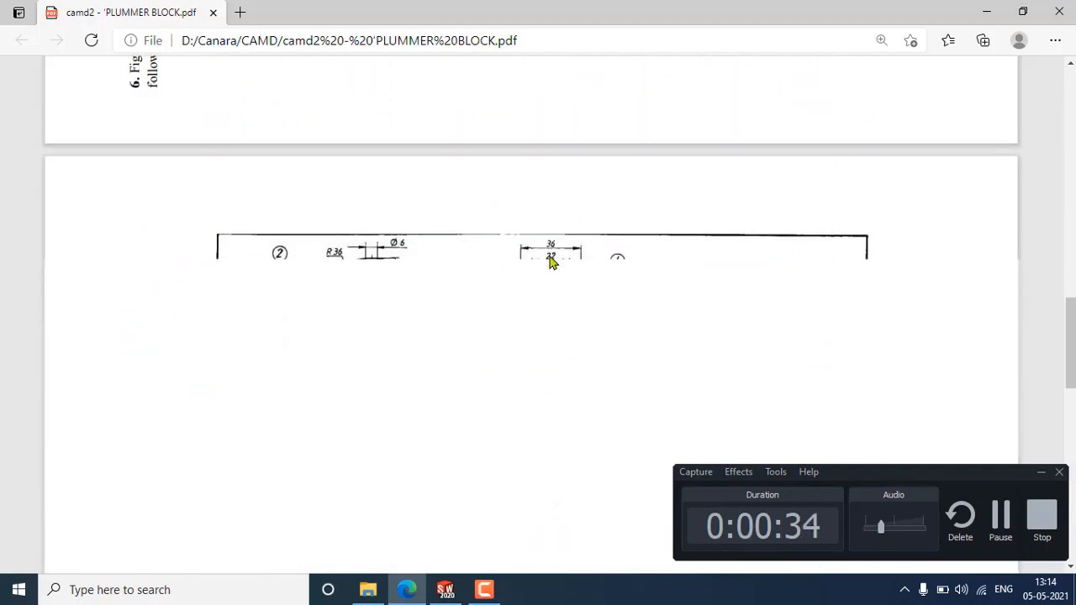
scroll(550, 263, up, 2)
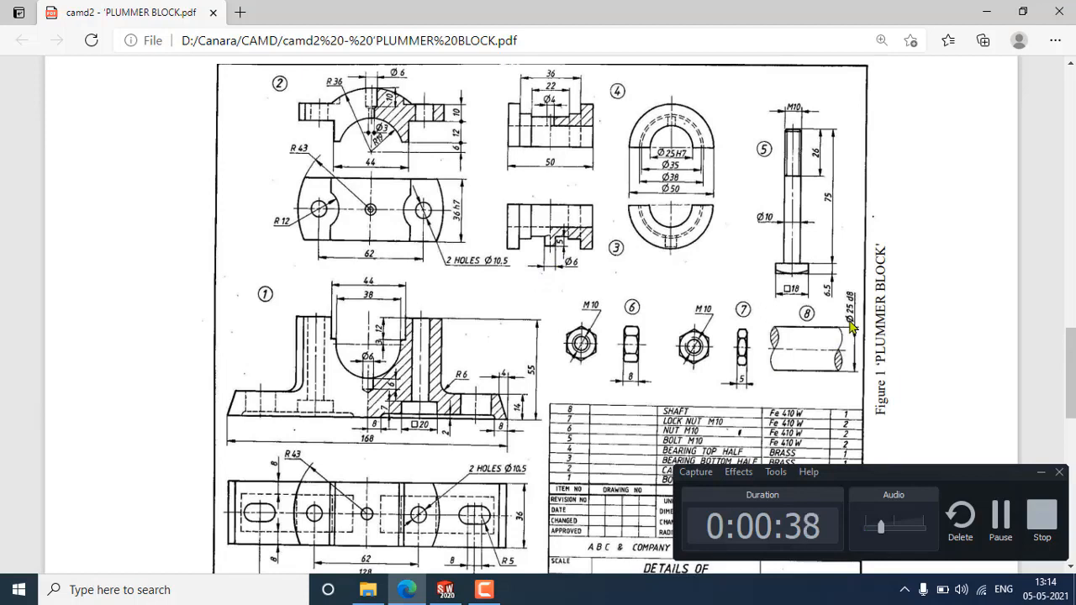
scroll(462, 286, down, 1)
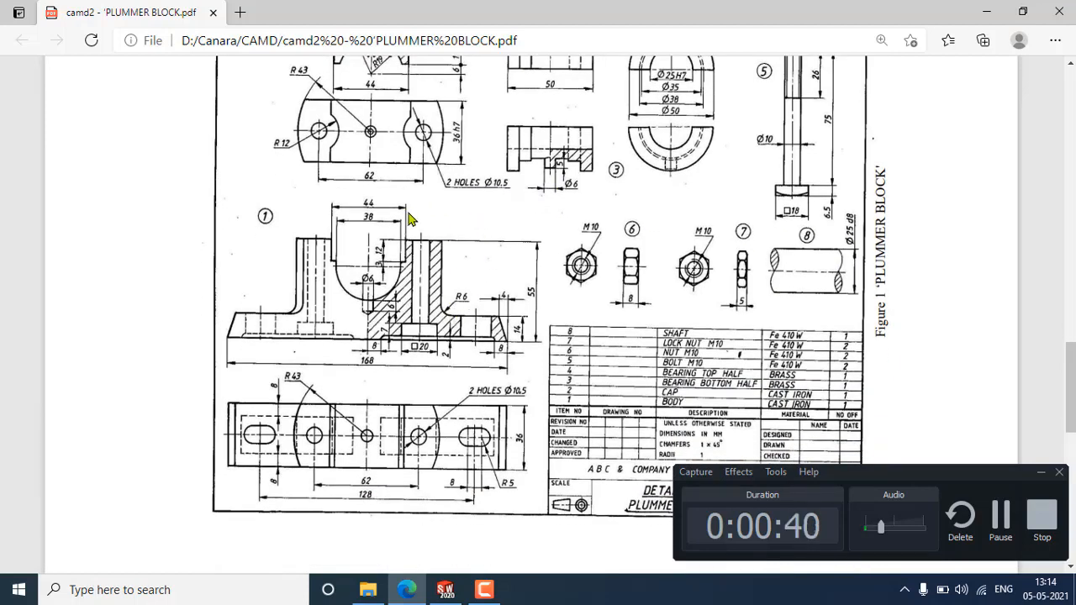
scroll(411, 217, up, 1)
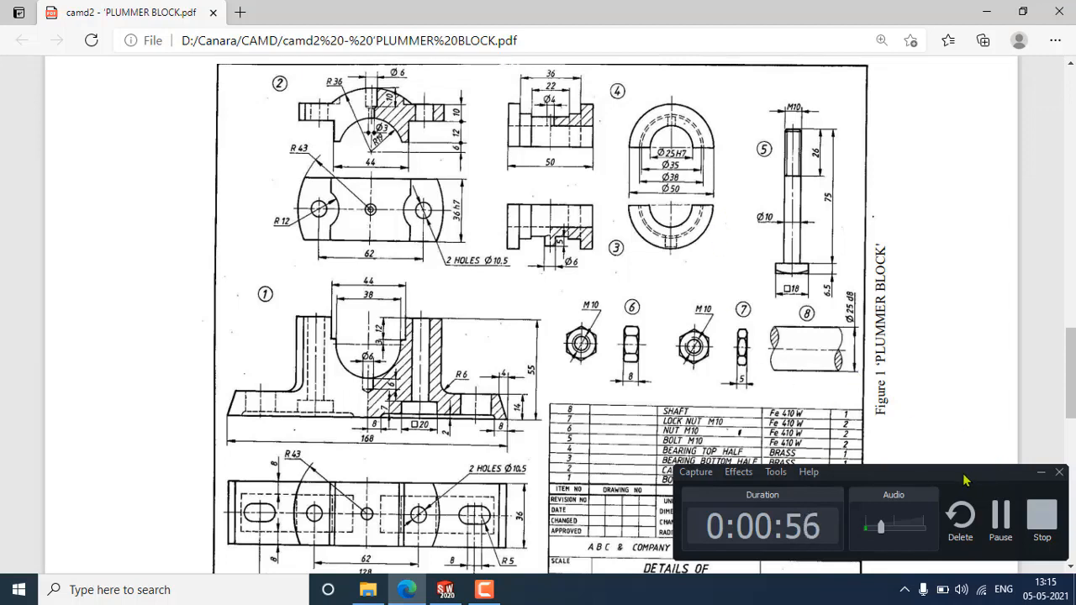
Step: Examine the plummer block drawing's parts list, materials and general notes alongside the numbered component views
drag(964, 476, 950, 586)
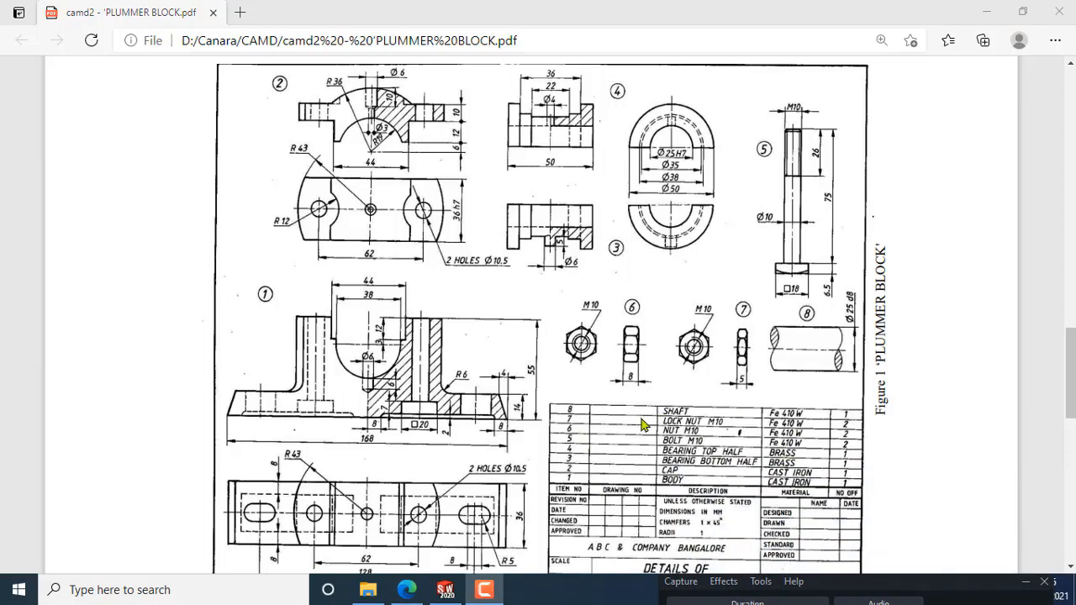
scroll(799, 492, down, 2)
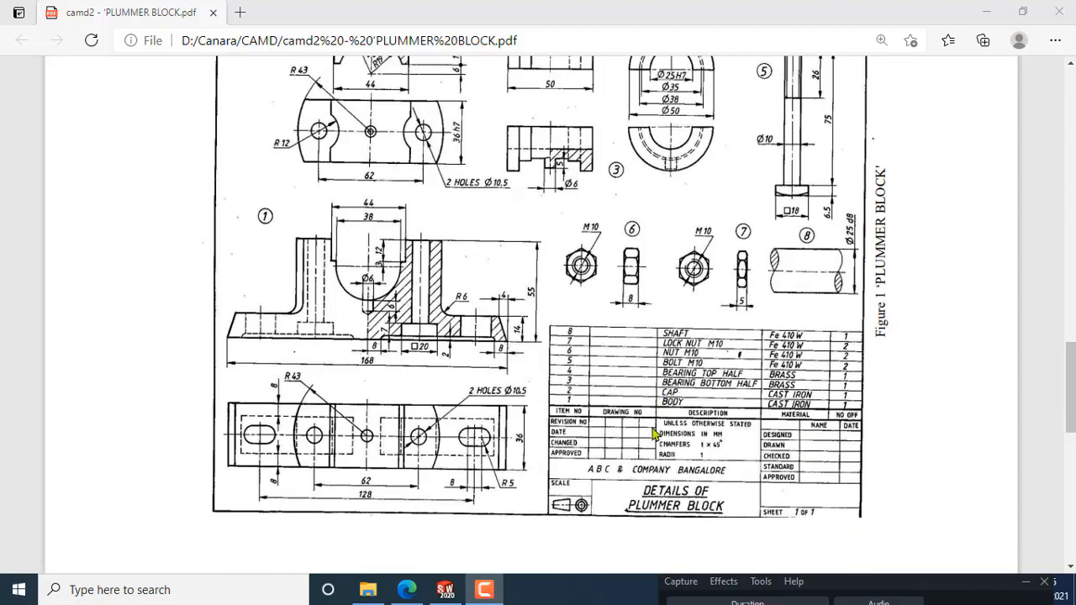
scroll(654, 433, up, 2)
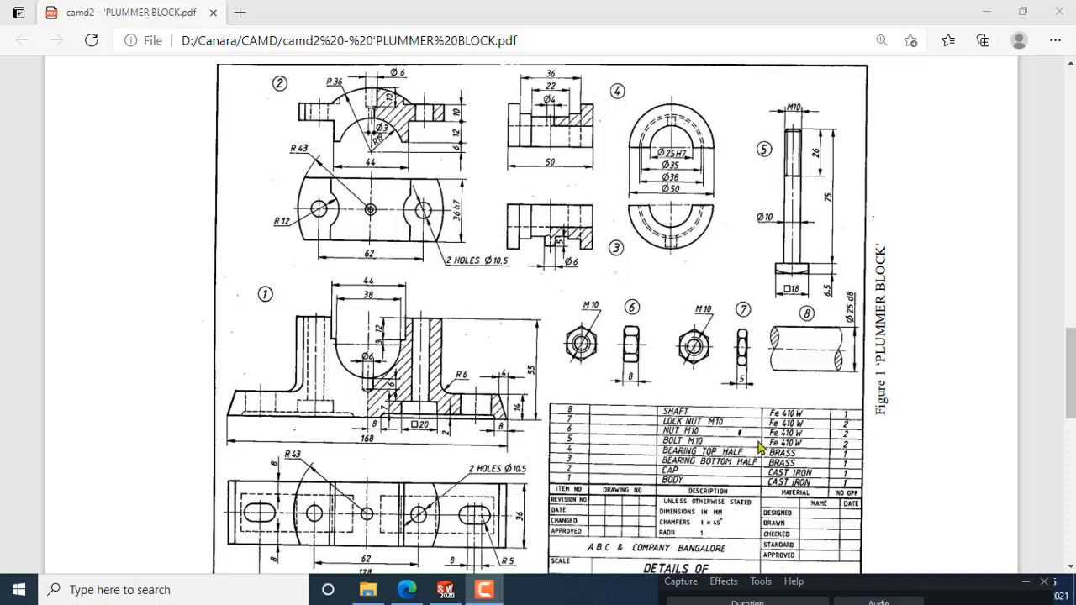
scroll(756, 504, down, 1)
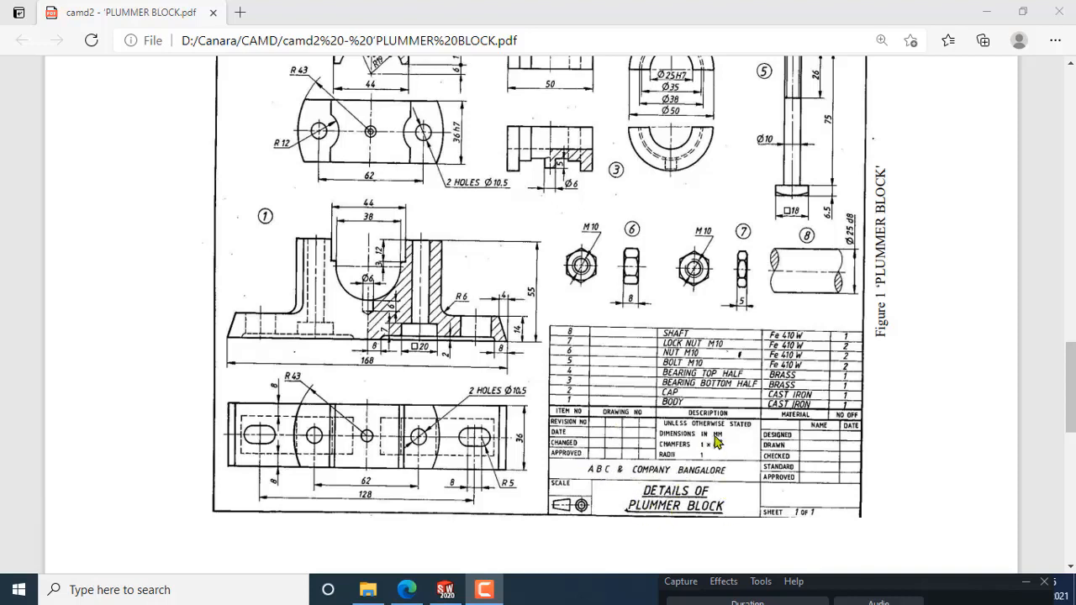
scroll(716, 442, up, 1)
scroll(716, 442, down, 1)
scroll(440, 305, up, 1)
scroll(440, 305, down, 1)
scroll(697, 395, up, 2)
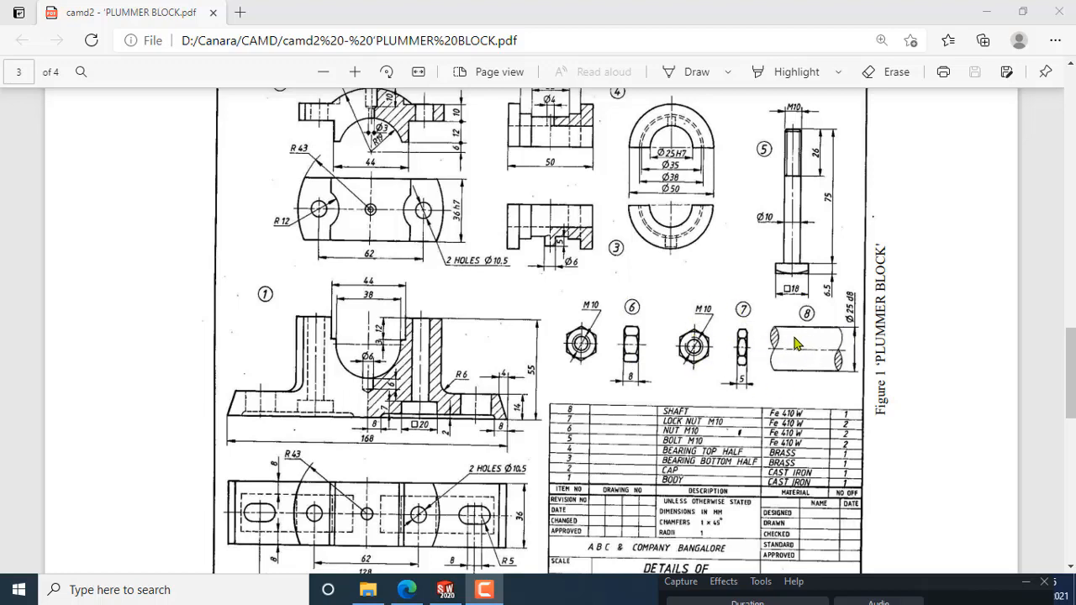
Step: Switch to SOLIDWORKS, dismiss the welcome window and create a new part document
click(446, 591)
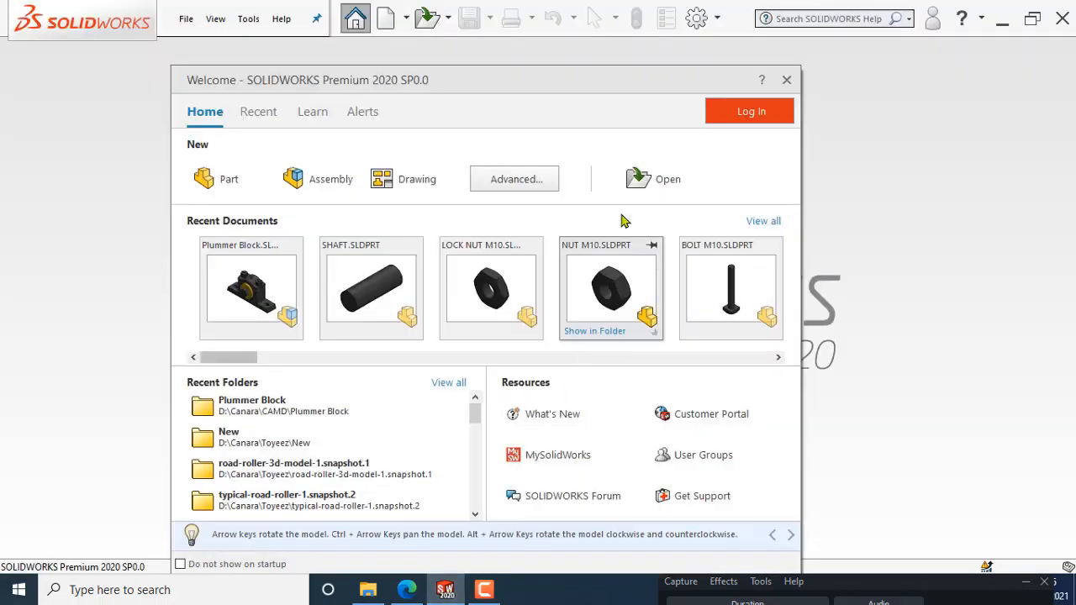
click(786, 80)
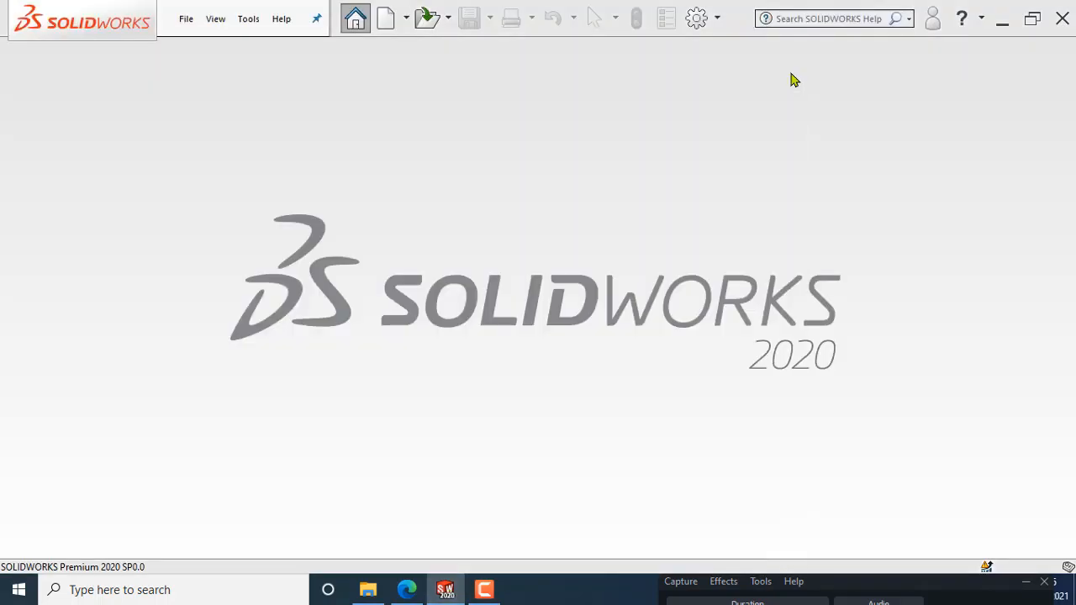
click(187, 20)
click(193, 46)
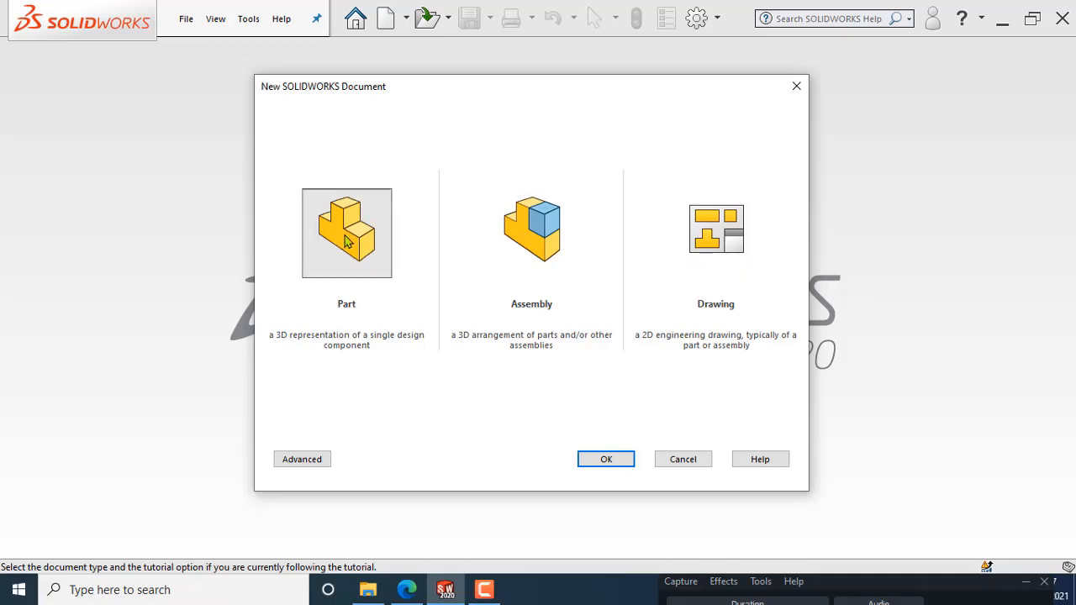
click(603, 459)
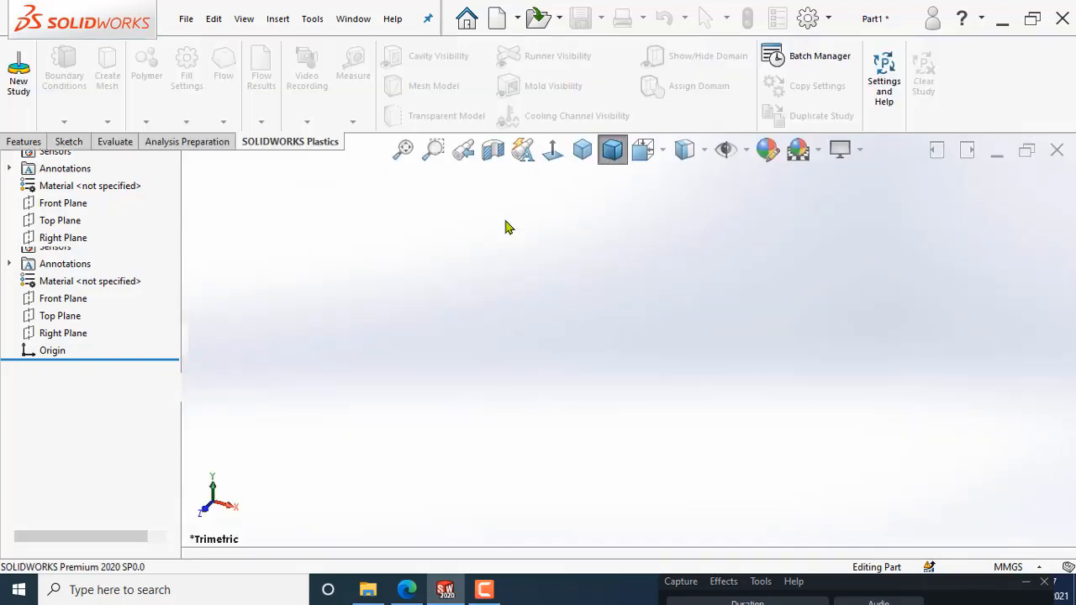
click(25, 141)
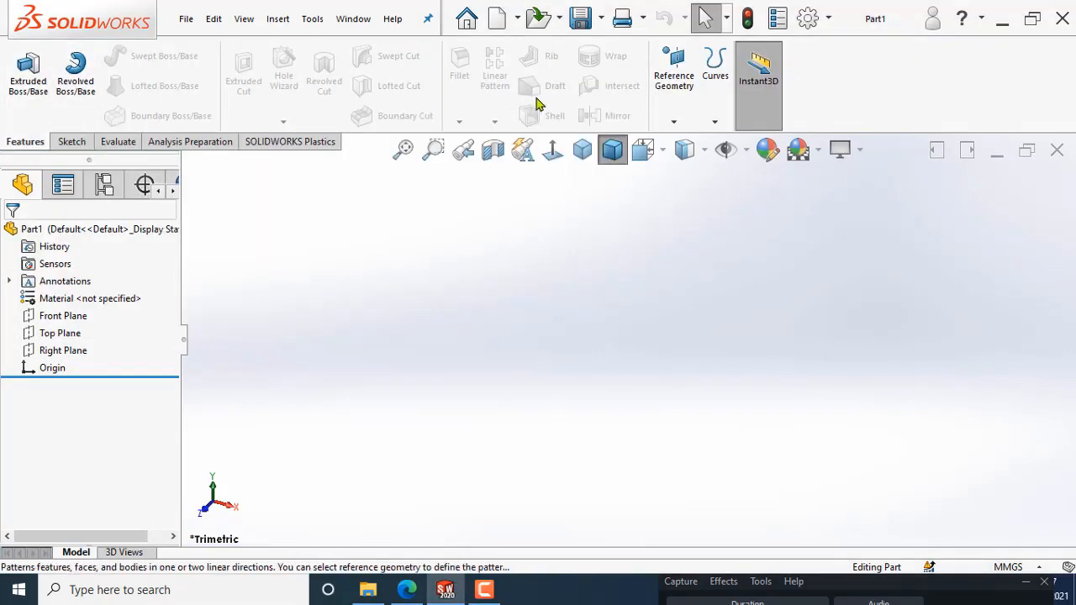
click(72, 142)
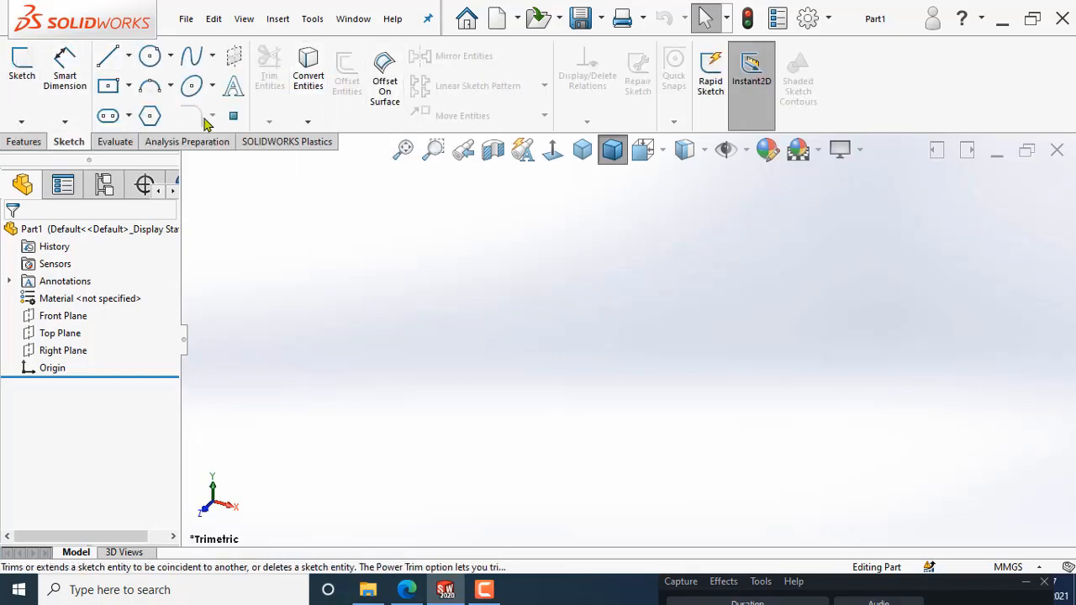
click(115, 142)
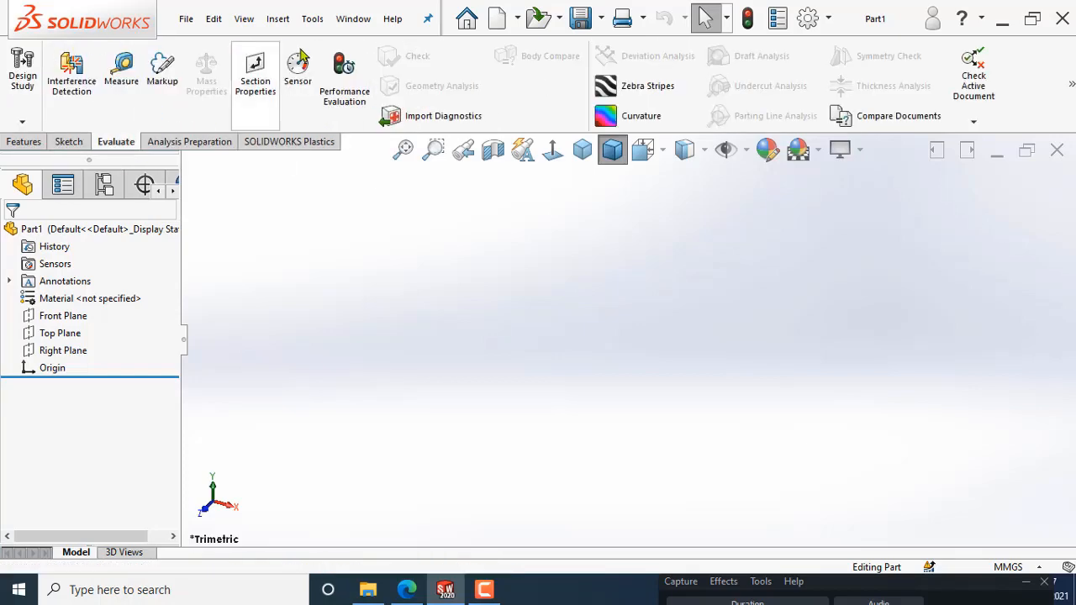
click(72, 142)
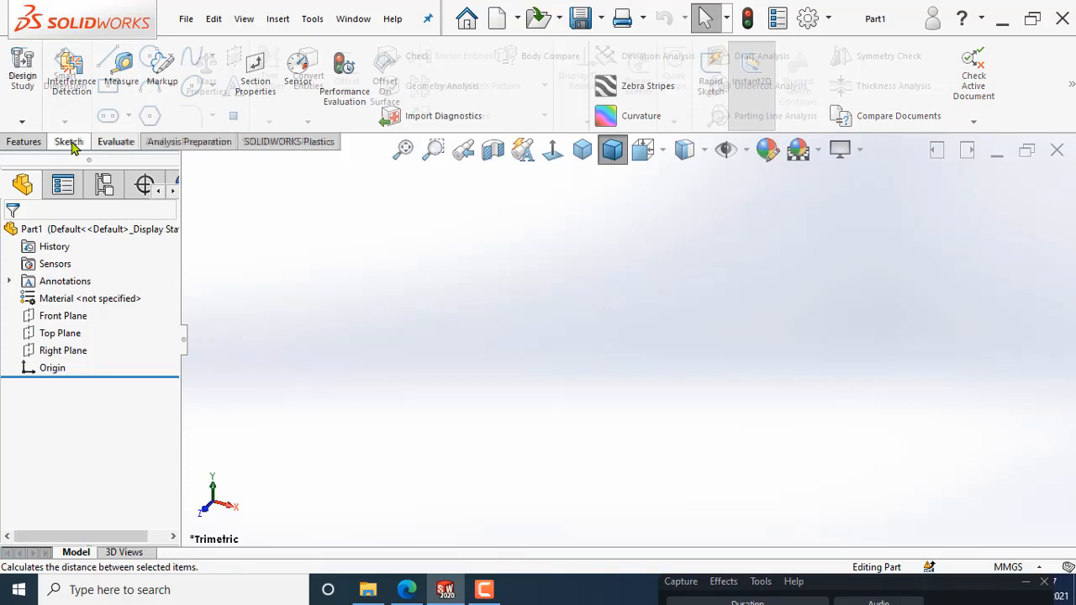
click(23, 142)
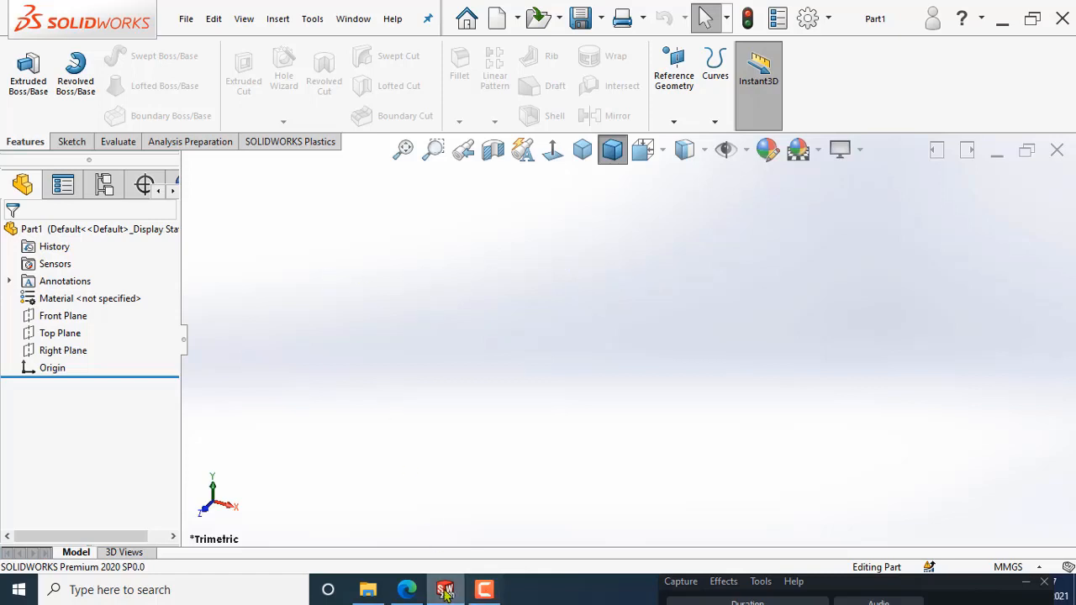
Step: Restore the SOLIDWORKS and PDF windows side by side, with the body views of item 1 in sight
click(1033, 24)
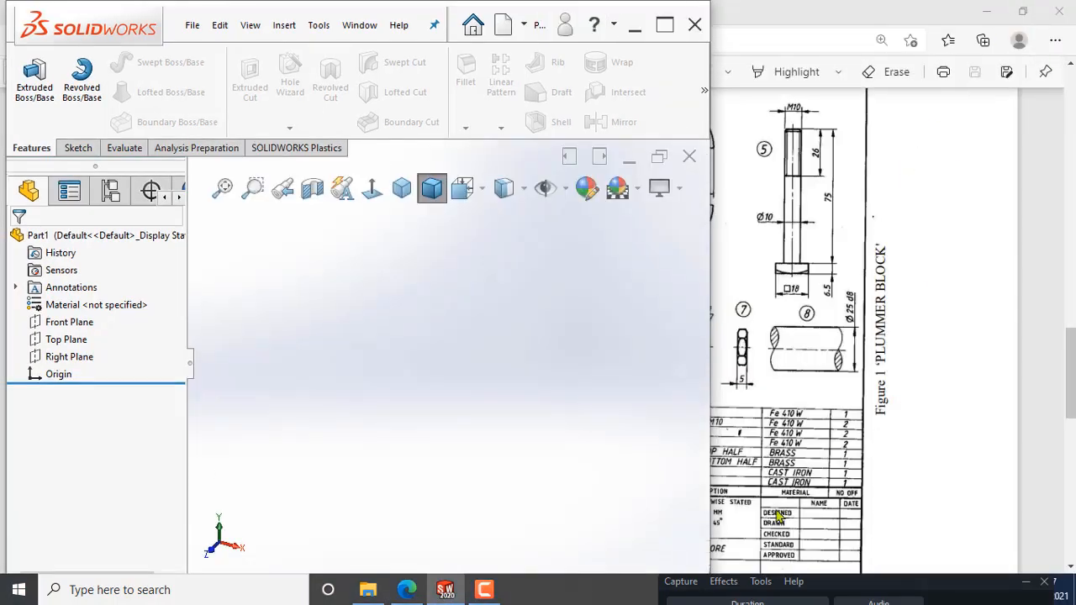
click(931, 405)
click(1025, 16)
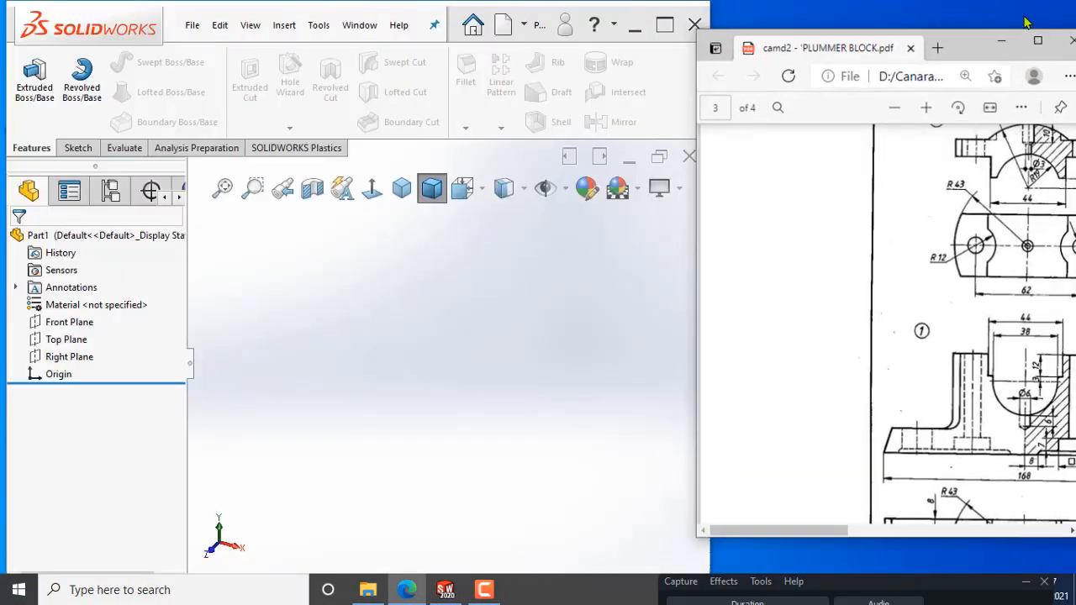
drag(795, 531, 853, 531)
scroll(845, 370, down, 1)
scroll(844, 370, down, 1)
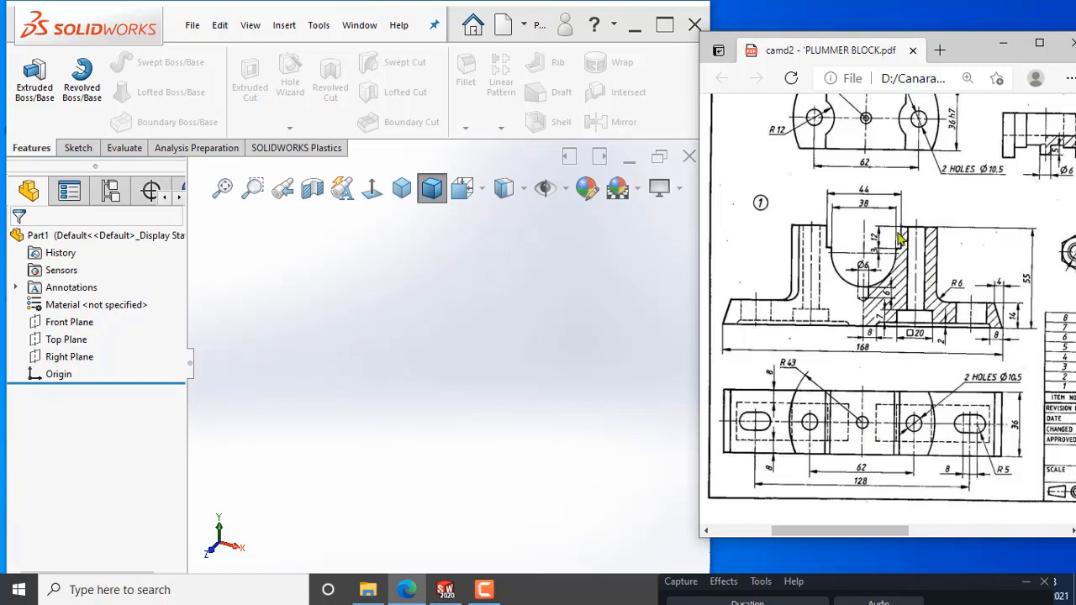
Step: Start a new sketch on the Front Plane
click(78, 149)
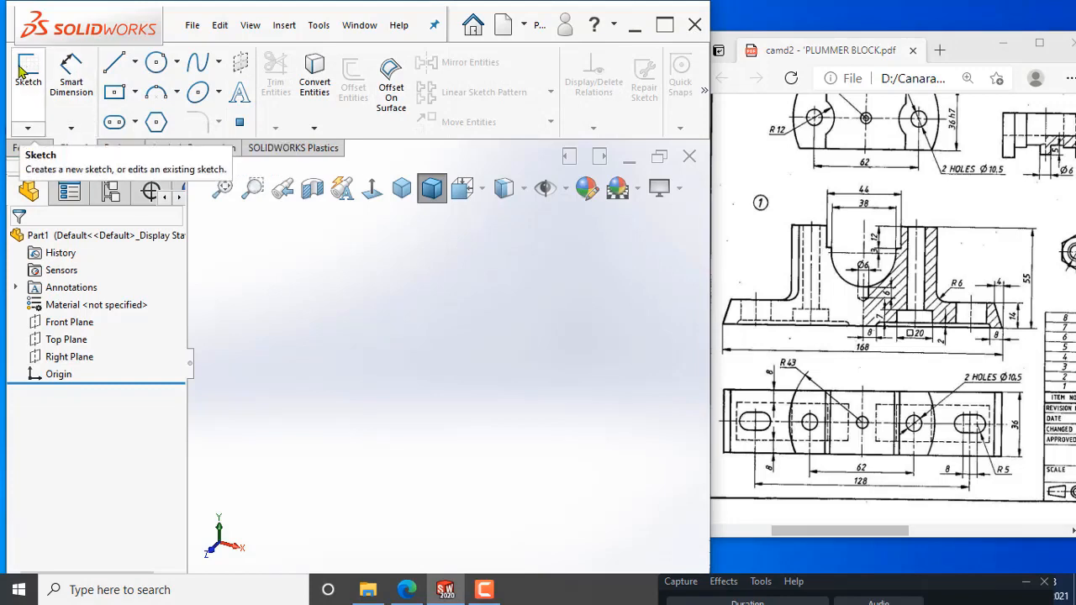
click(27, 76)
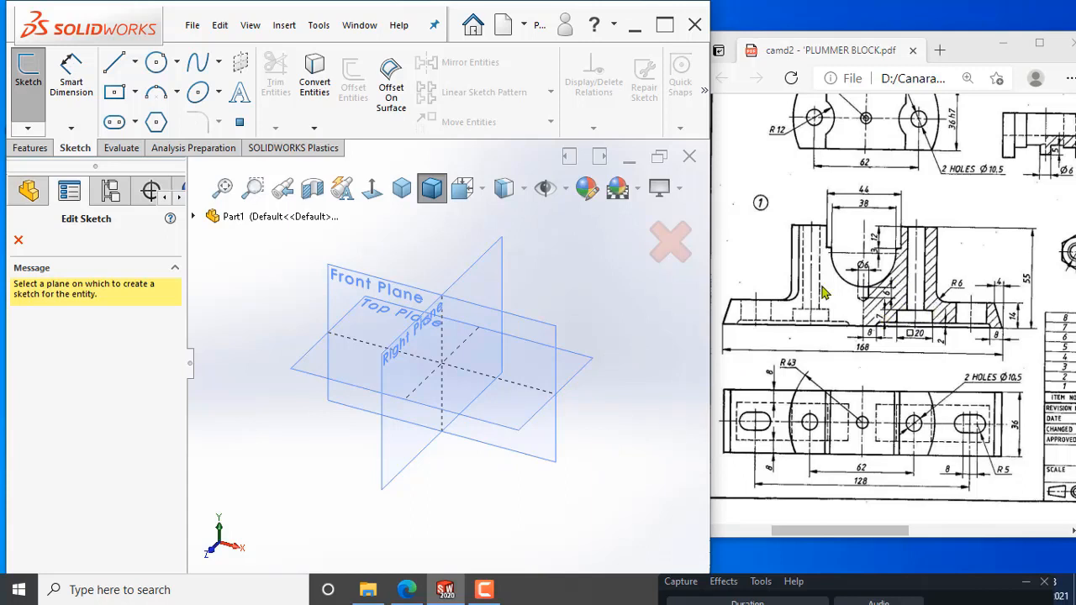
click(346, 284)
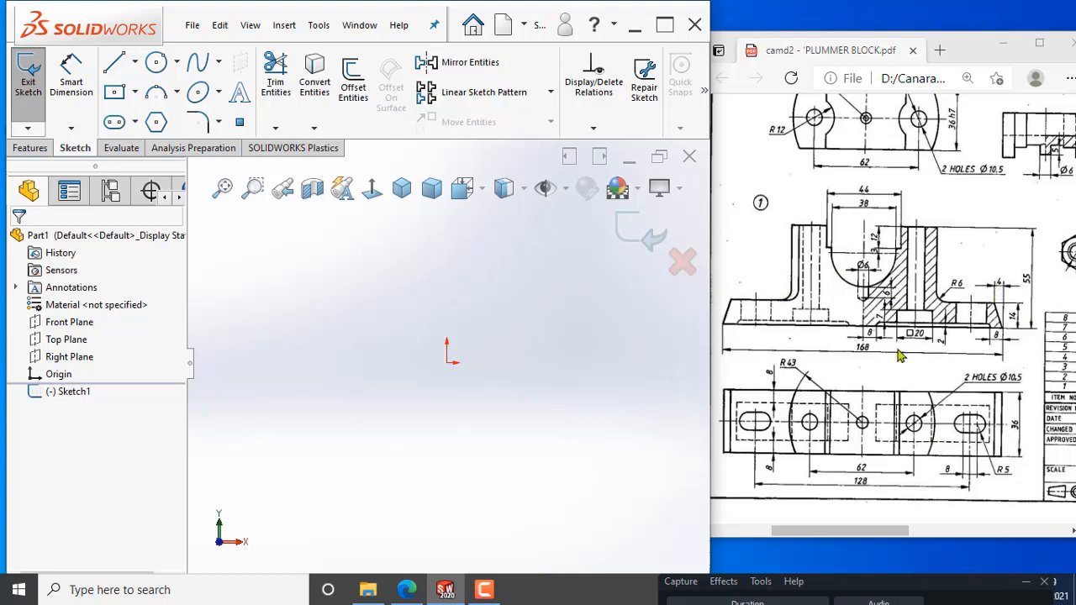
Step: Sketch a closed trapezoid below the origin with a horizontal base about 134 mm long, a shorter parallel top edge and two slanted sides
click(115, 67)
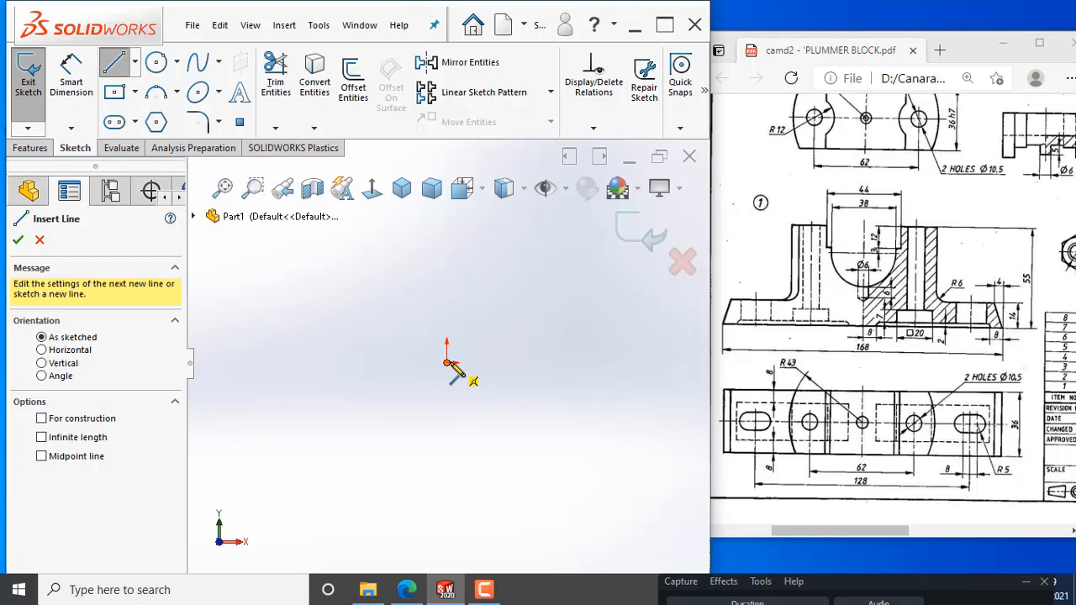
click(305, 402)
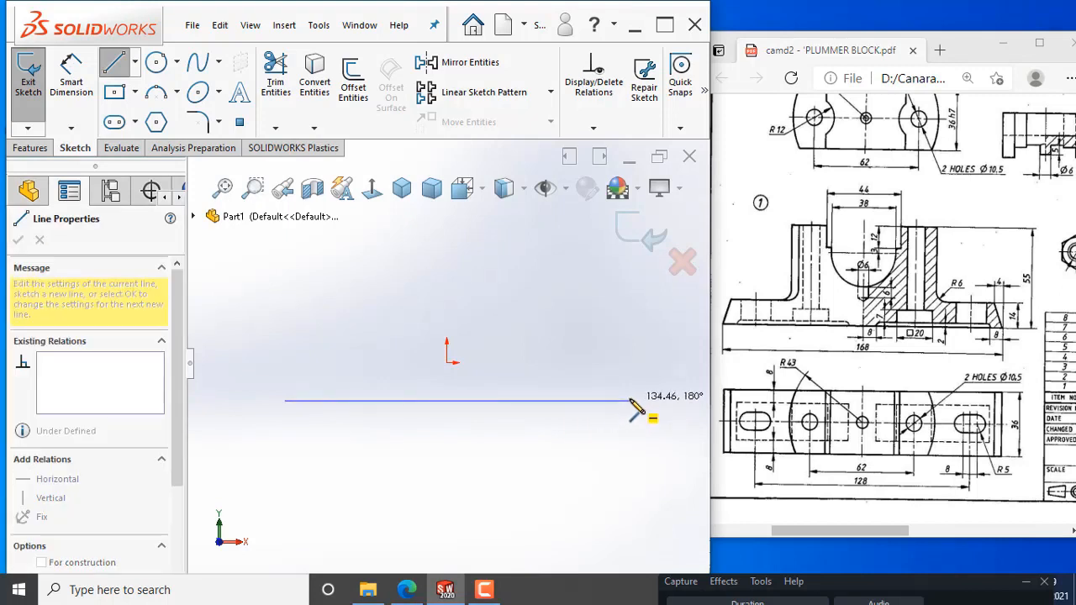
click(630, 400)
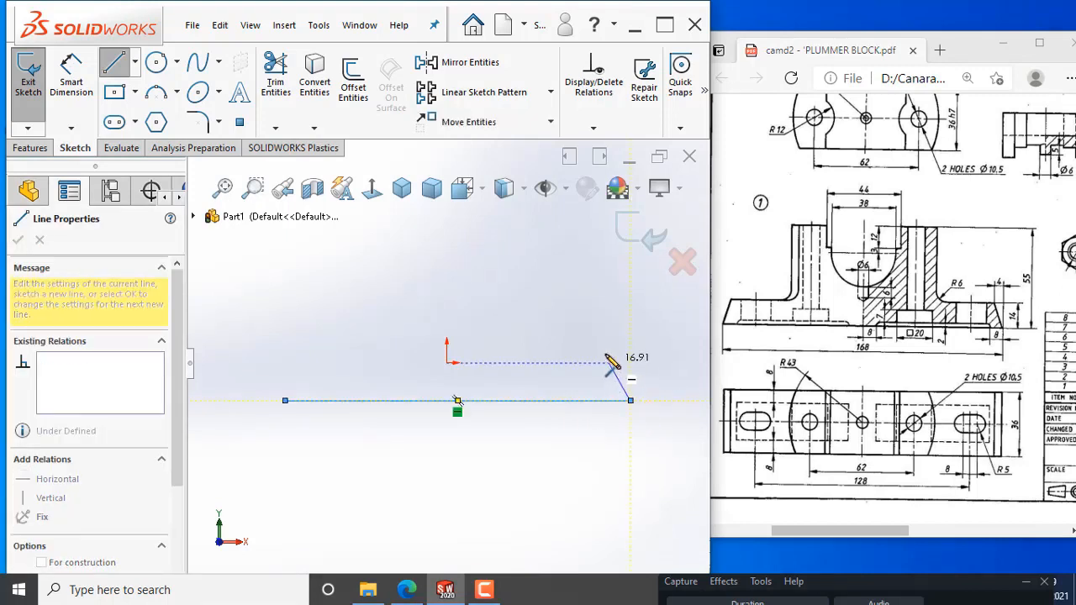
double_click(605, 350)
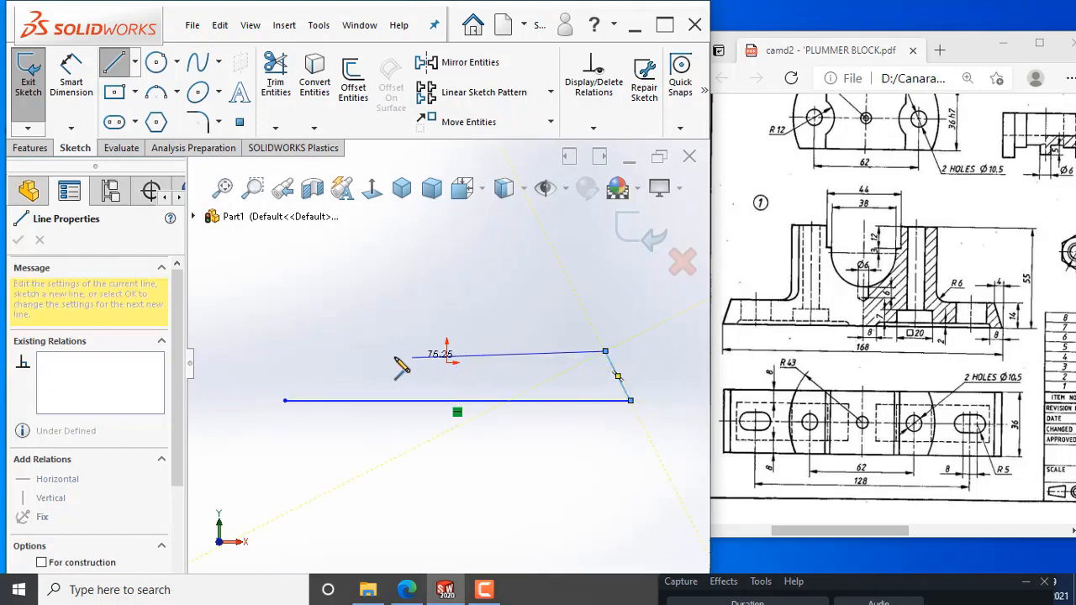
click(301, 352)
click(284, 400)
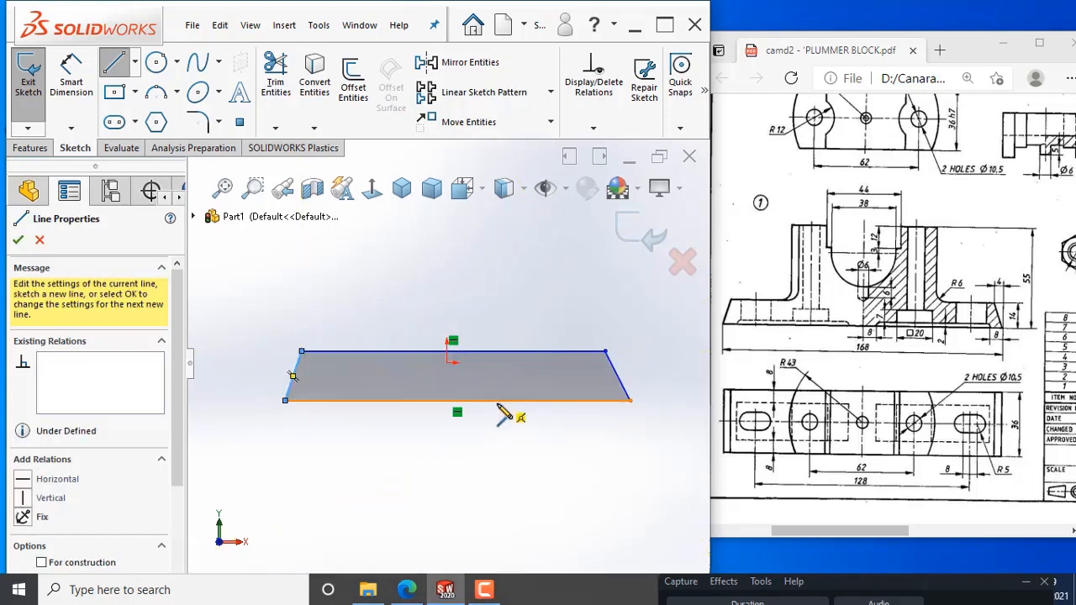
key(Escape)
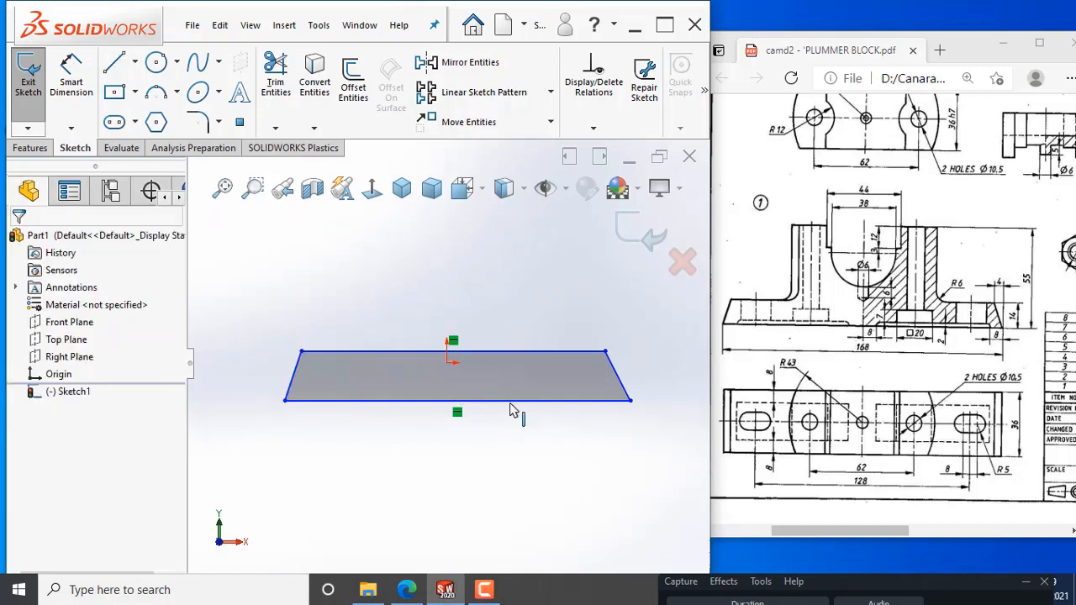
Step: Add a Midpoint relation between the trapezoid's base line and the origin
click(513, 401)
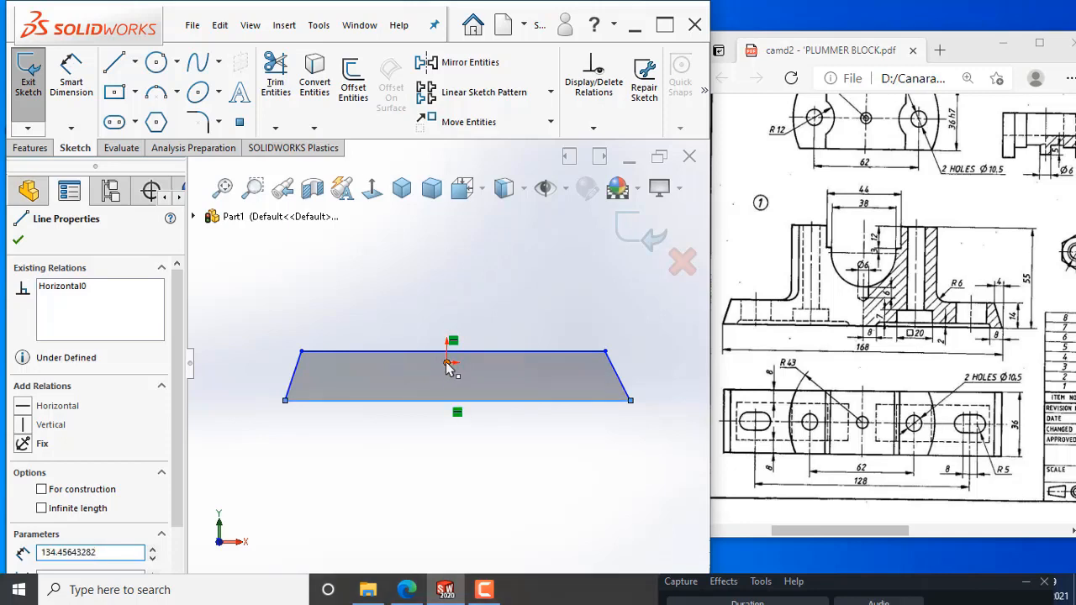
key(Escape)
ctrl+click(447, 366)
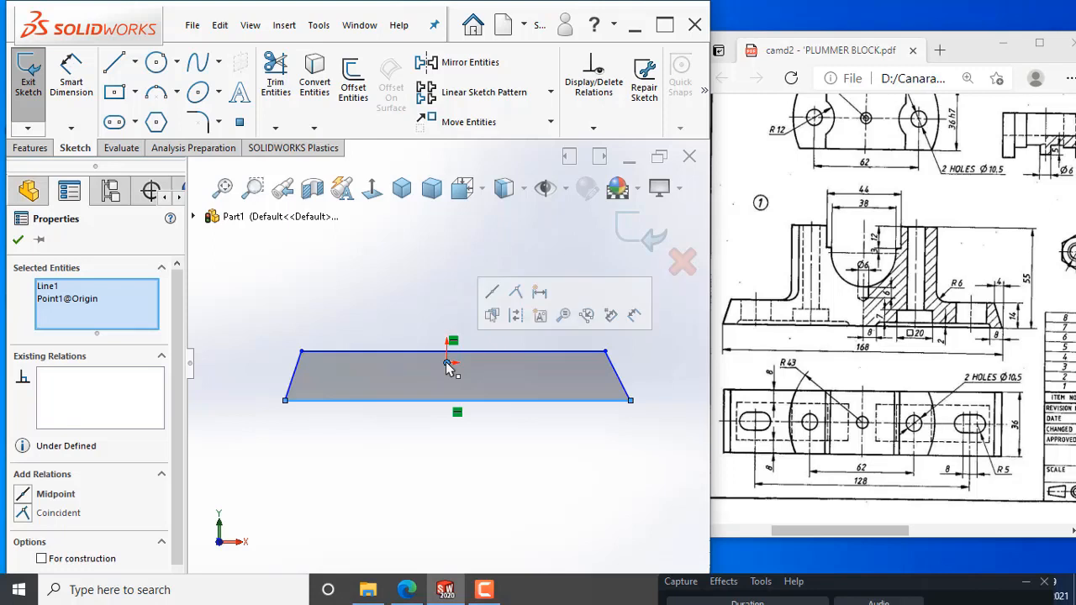
click(493, 294)
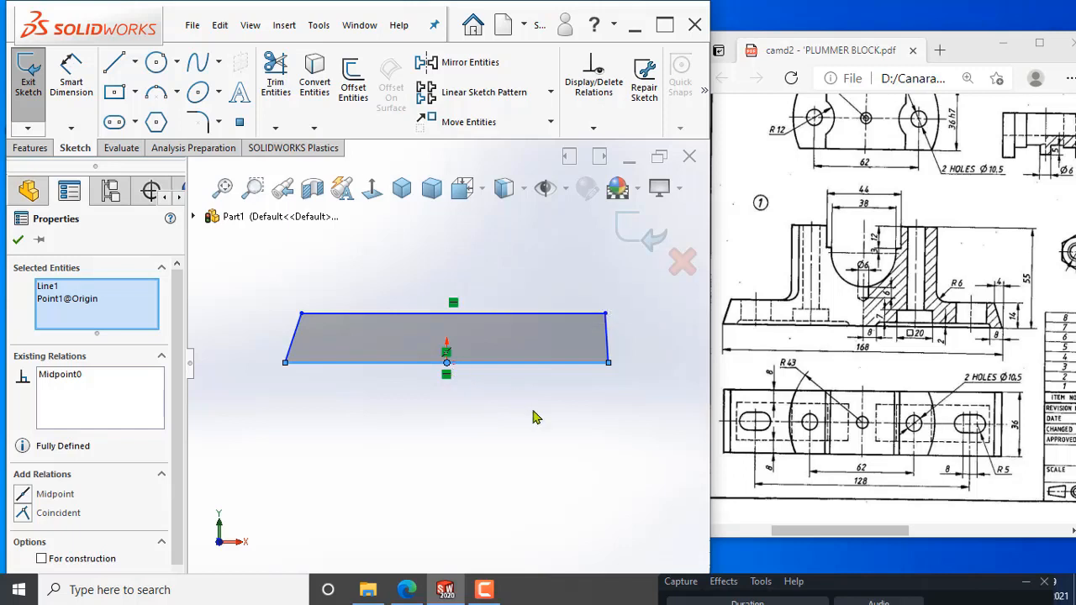
Step: Sketch a centerline about 19.5 mm long from the origin to the trapezoid's top edge and make it vertical
click(134, 63)
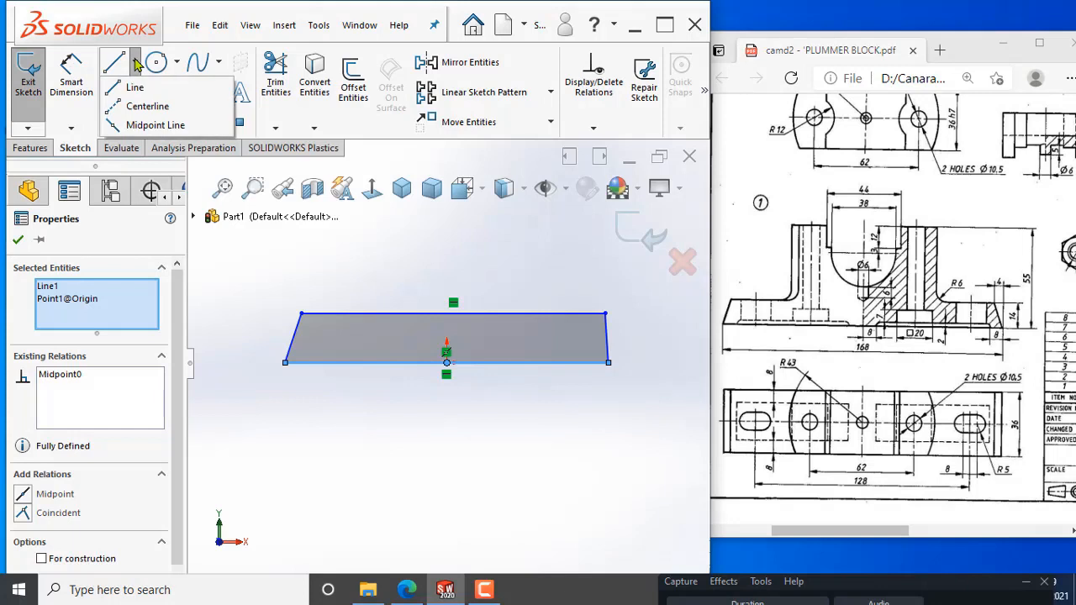
click(128, 107)
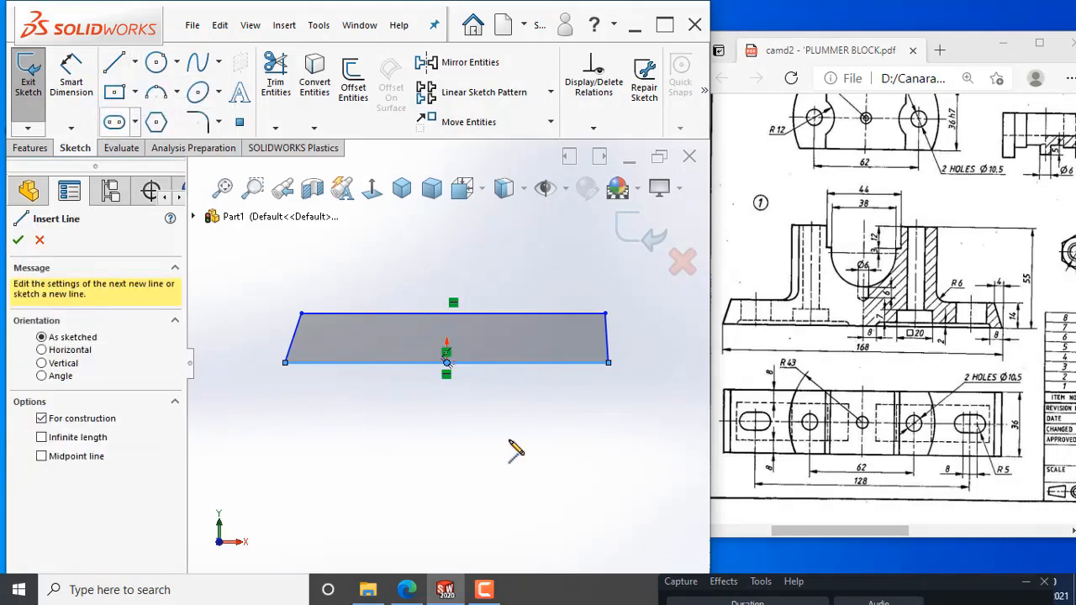
click(446, 362)
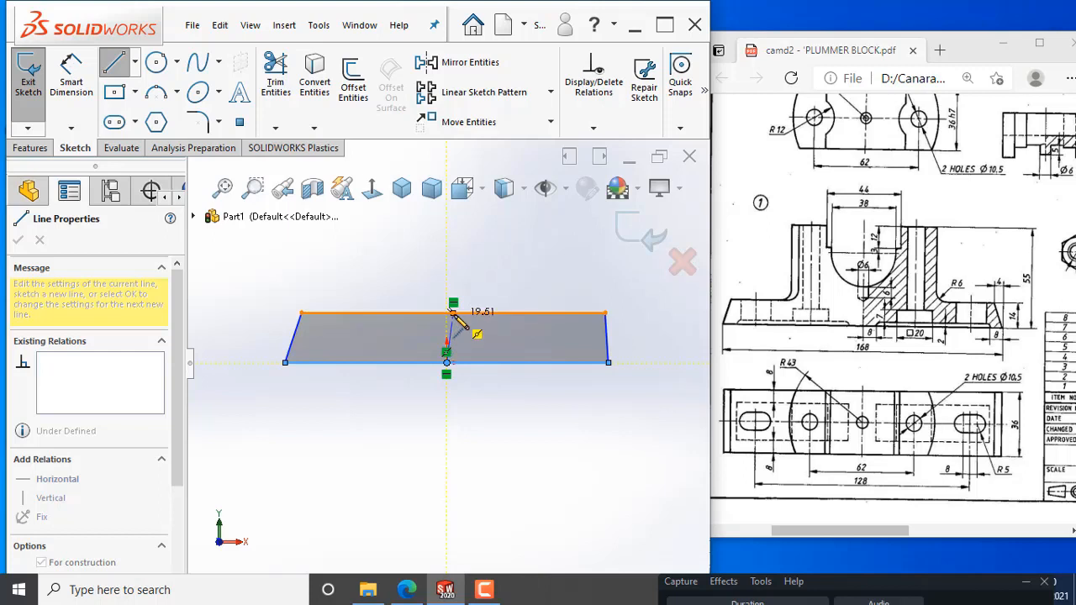
click(453, 313)
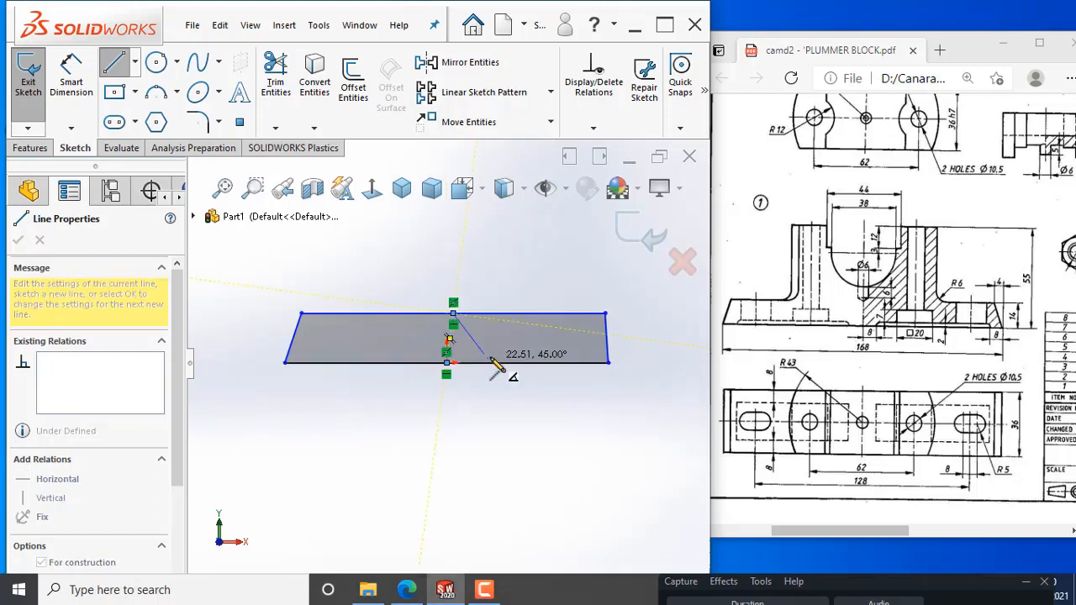
key(Escape)
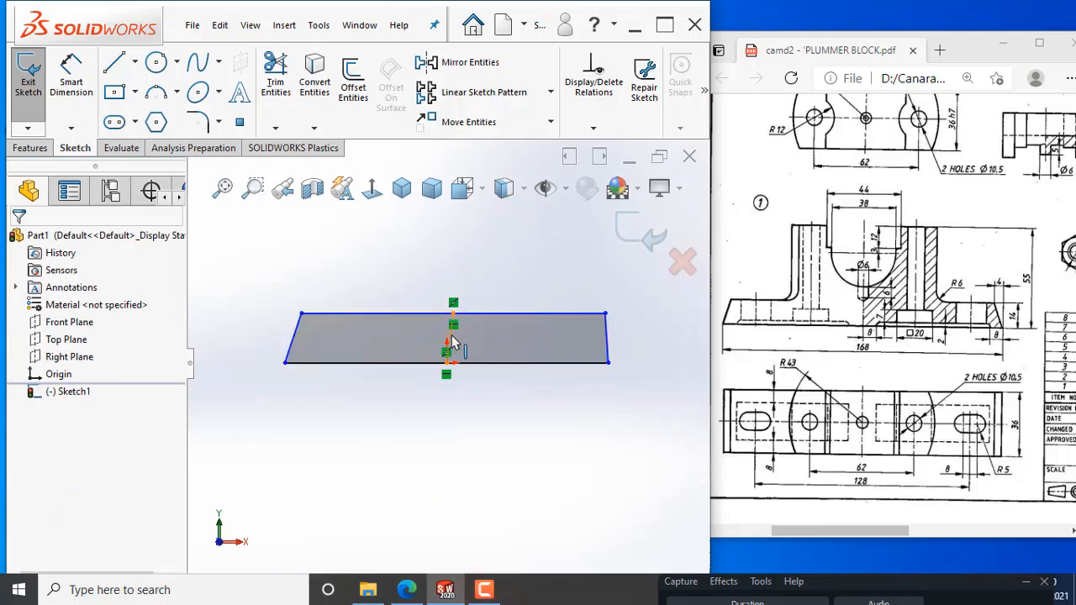
click(450, 340)
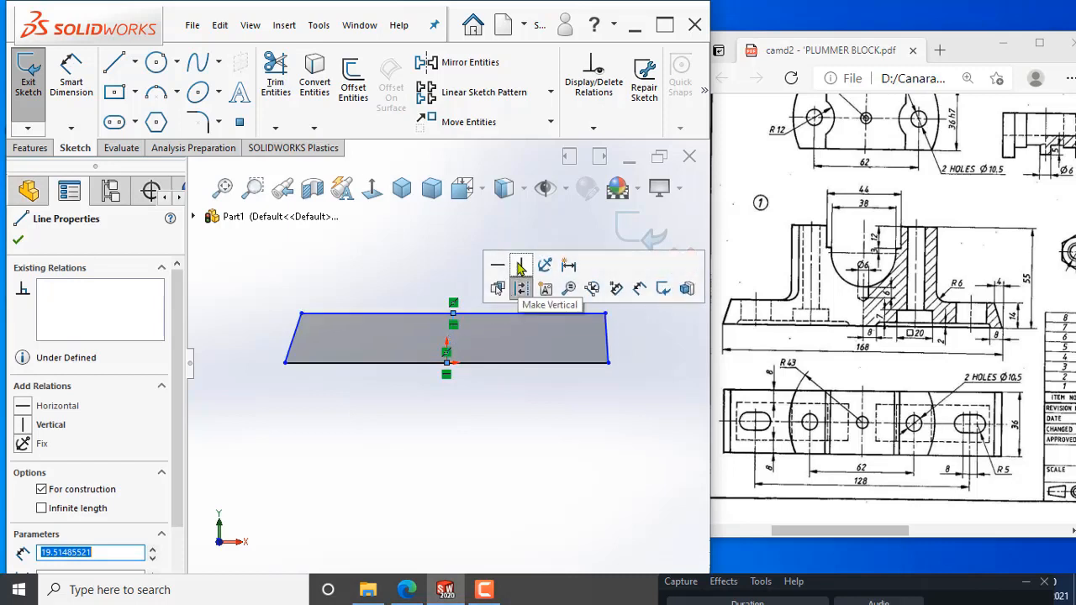
click(520, 267)
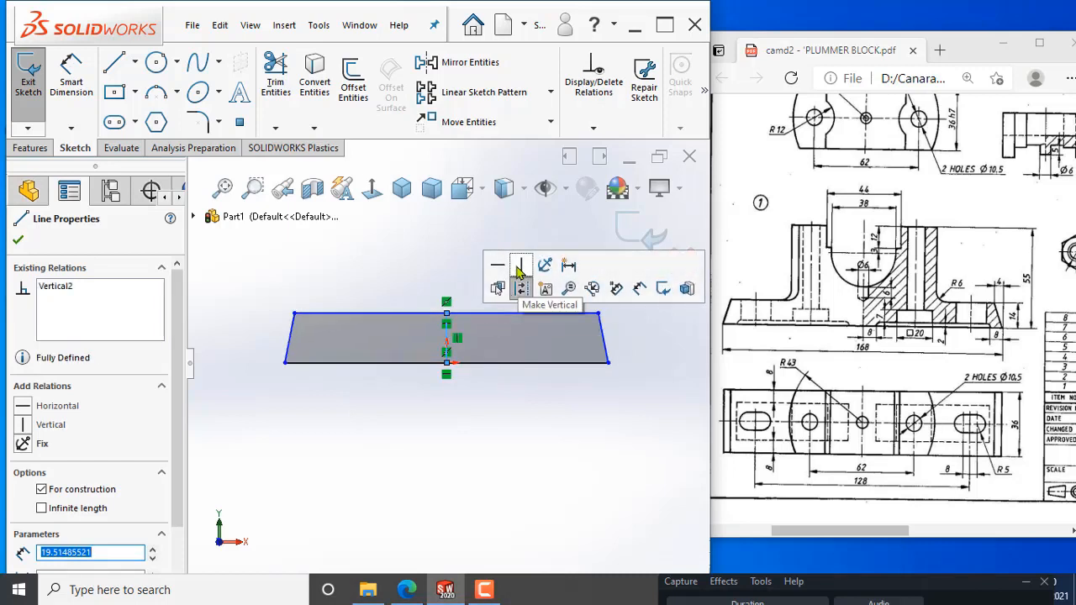
click(535, 427)
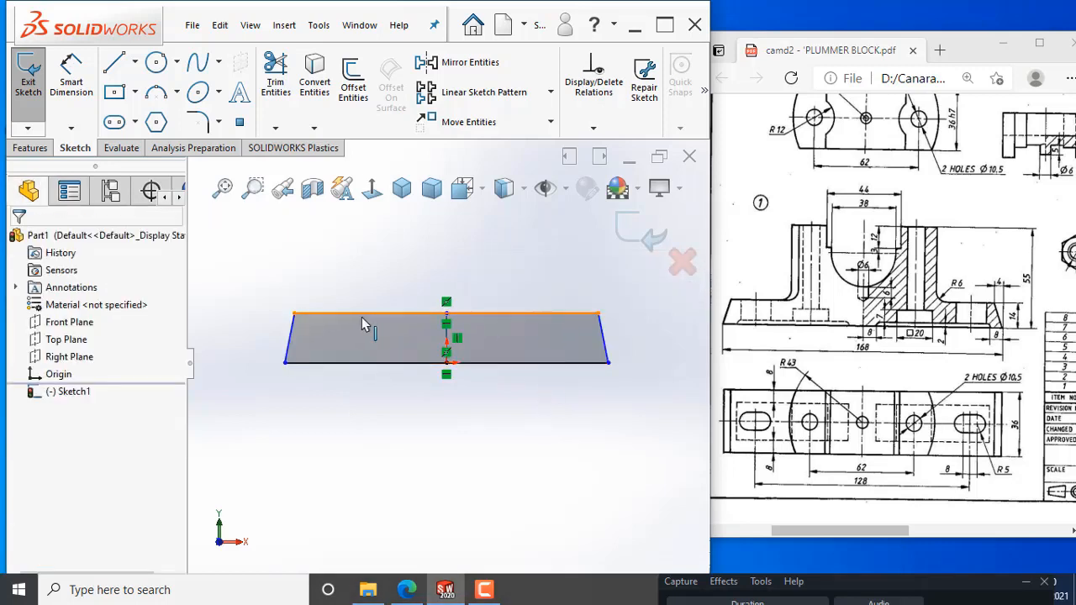
Step: Make the trapezoid's two slanted sides symmetric about the vertical centerline
click(603, 335)
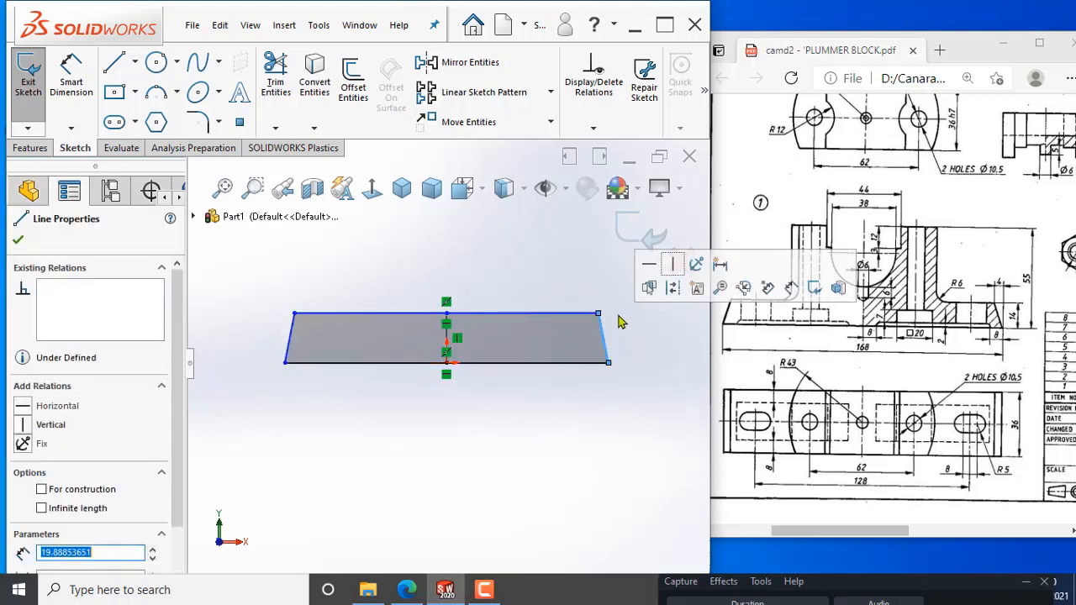
ctrl+click(292, 332)
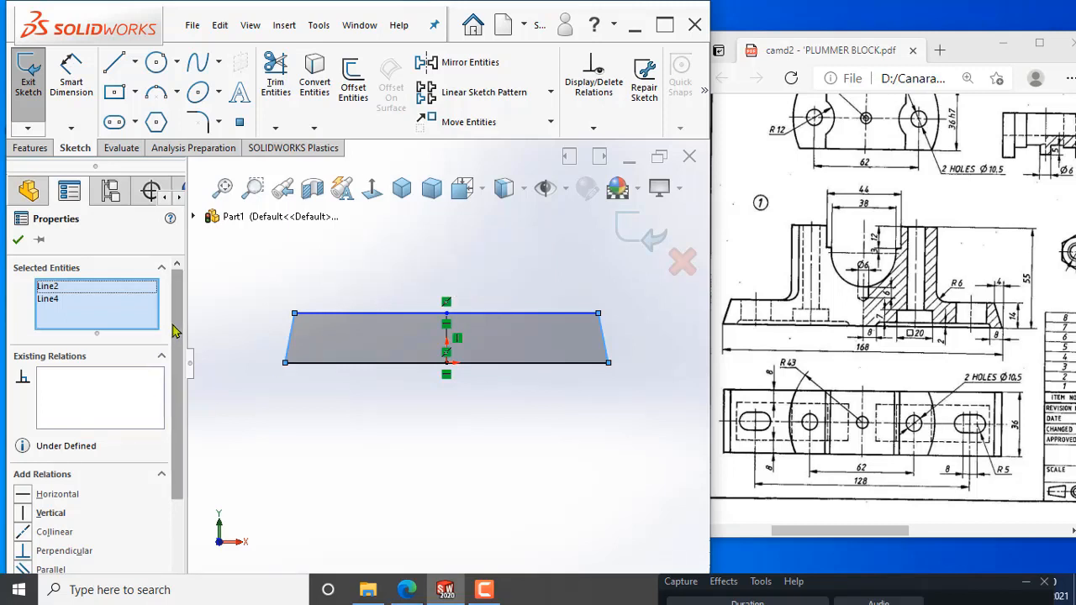
drag(178, 334, 184, 423)
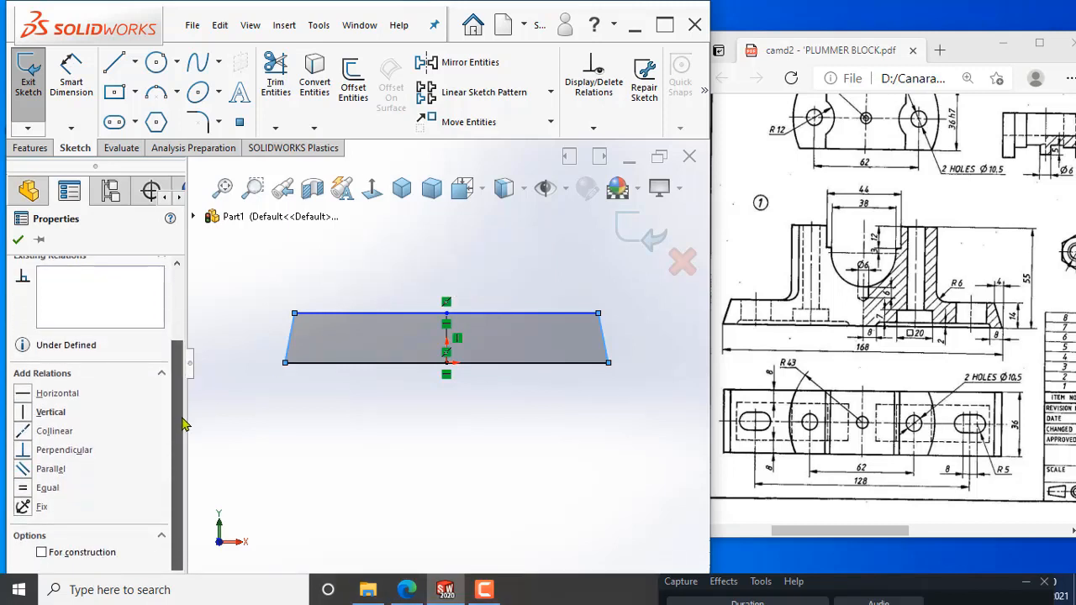
ctrl+click(446, 336)
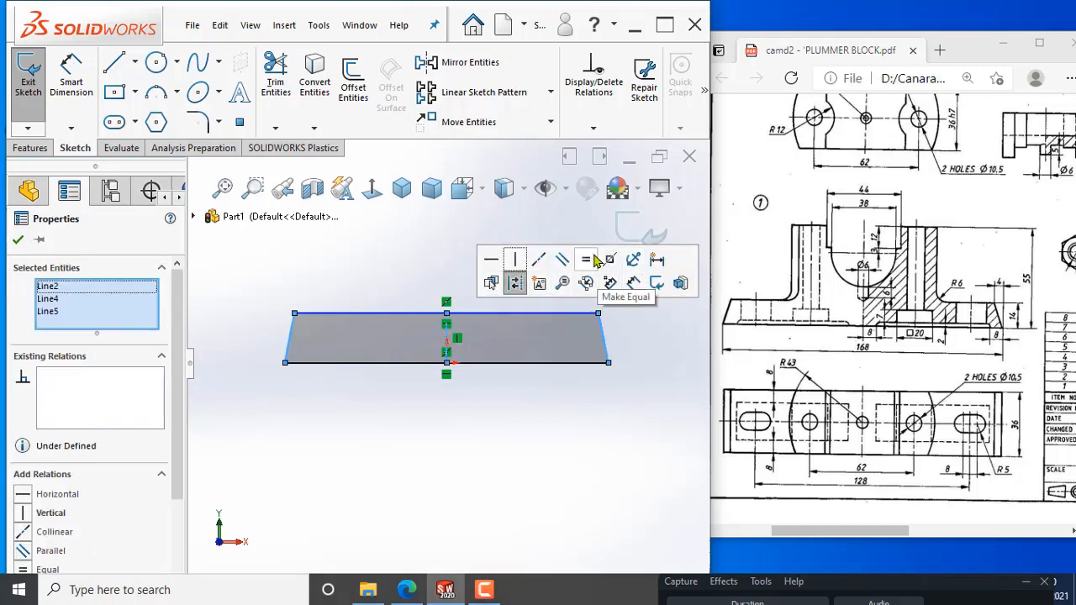
click(612, 261)
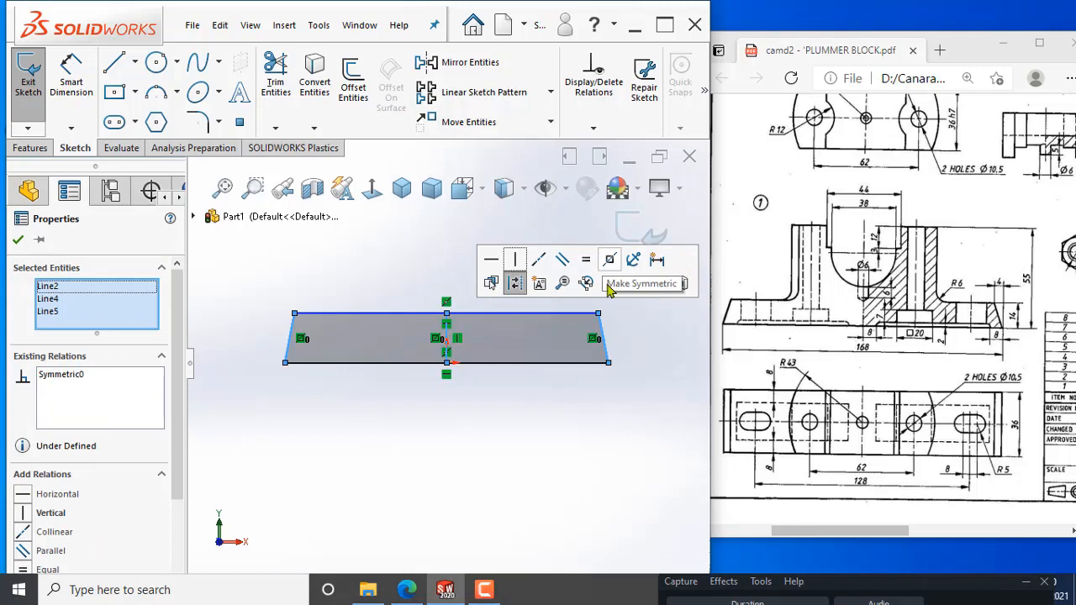
click(540, 418)
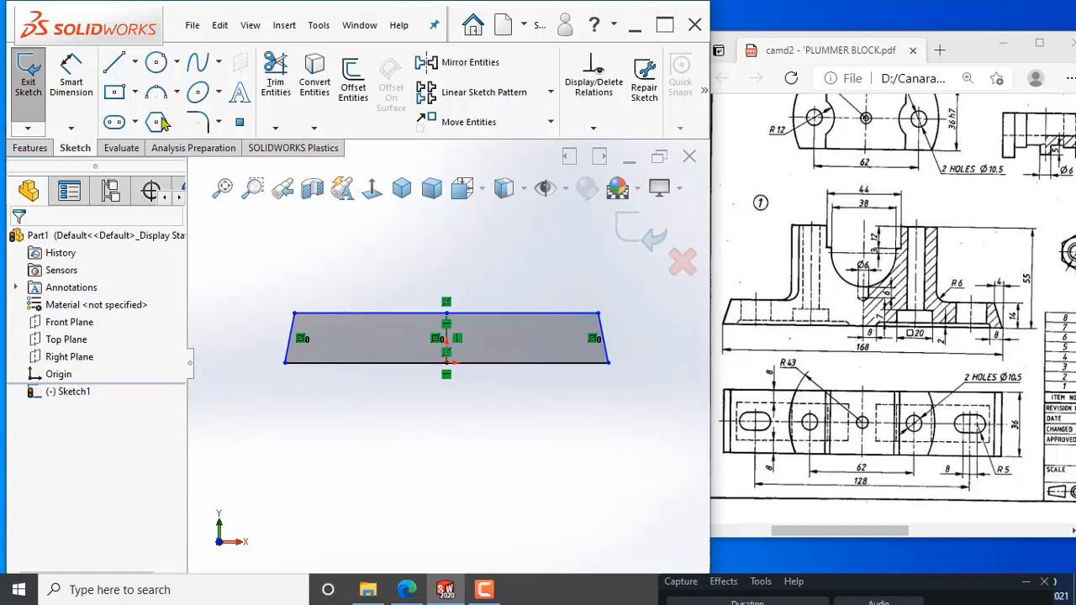
Step: Try to dimension the trapezoid's base line at 168 mm and delete that dimension
click(72, 77)
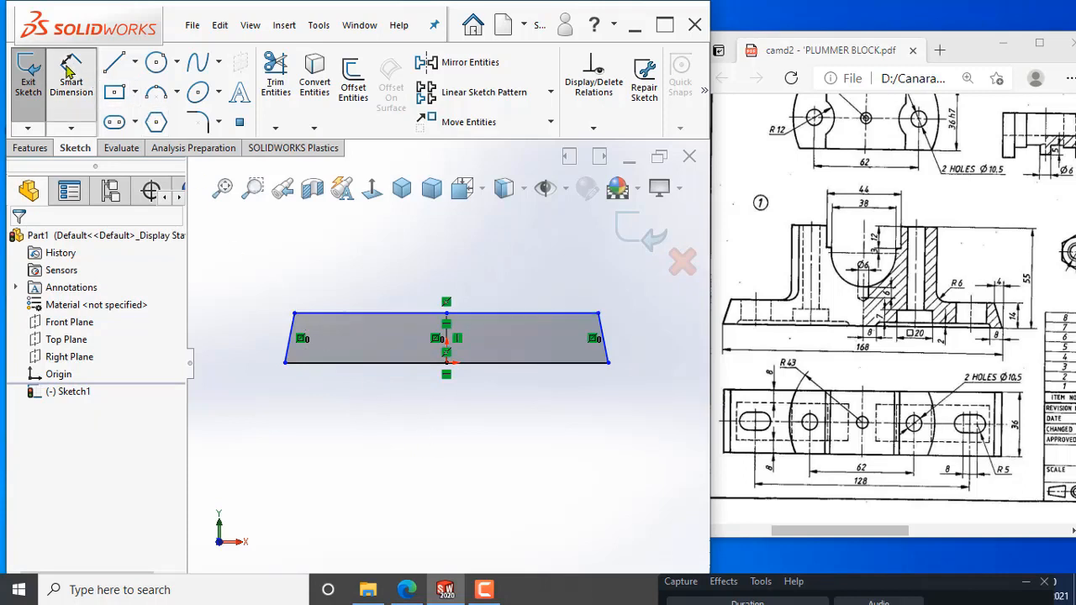
click(511, 371)
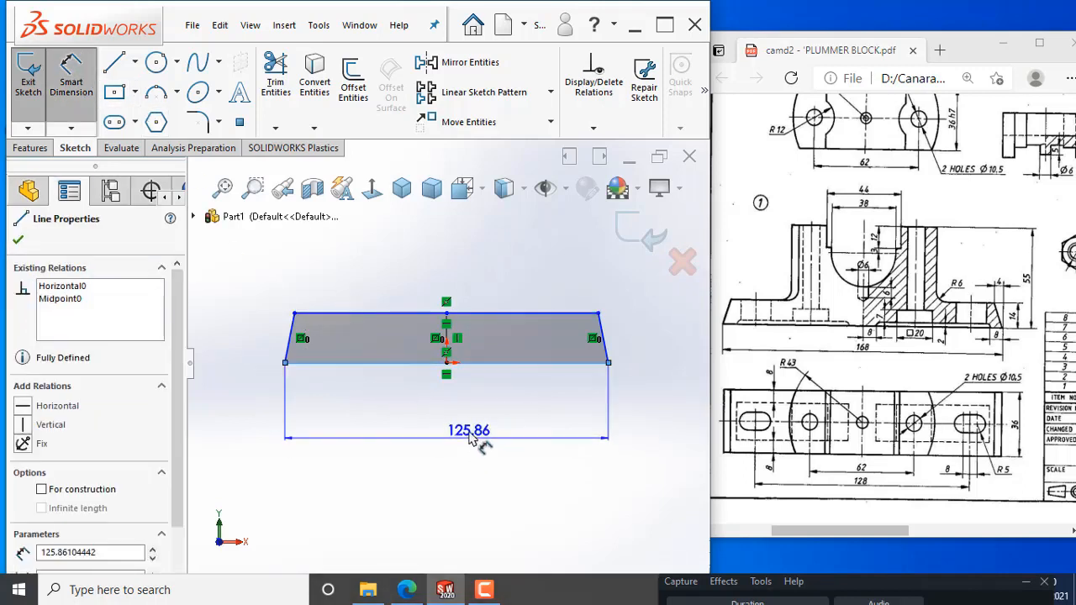
click(469, 437)
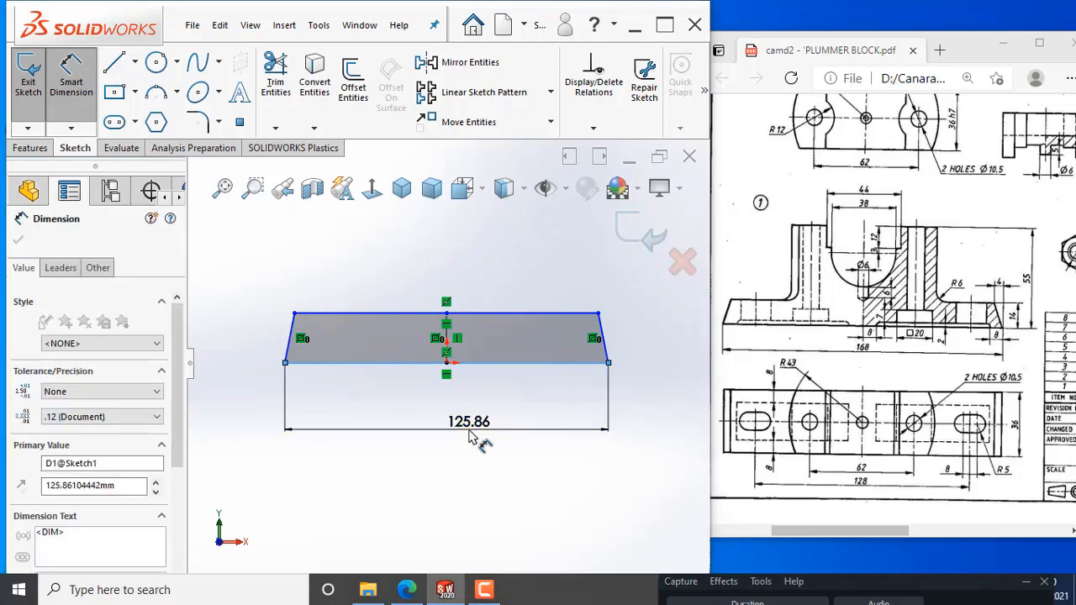
text(168)
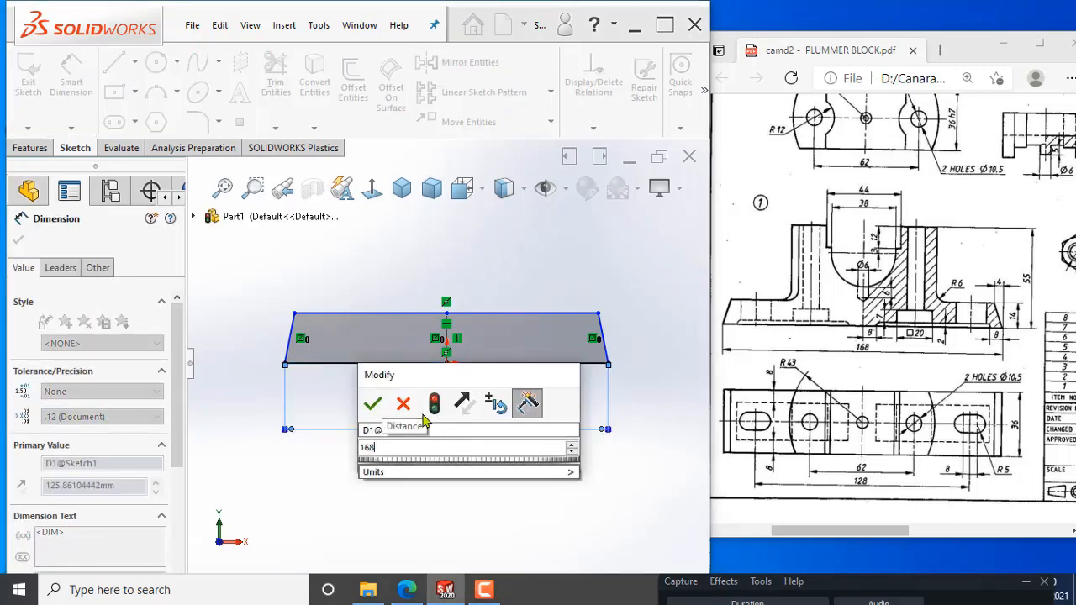
key(Return)
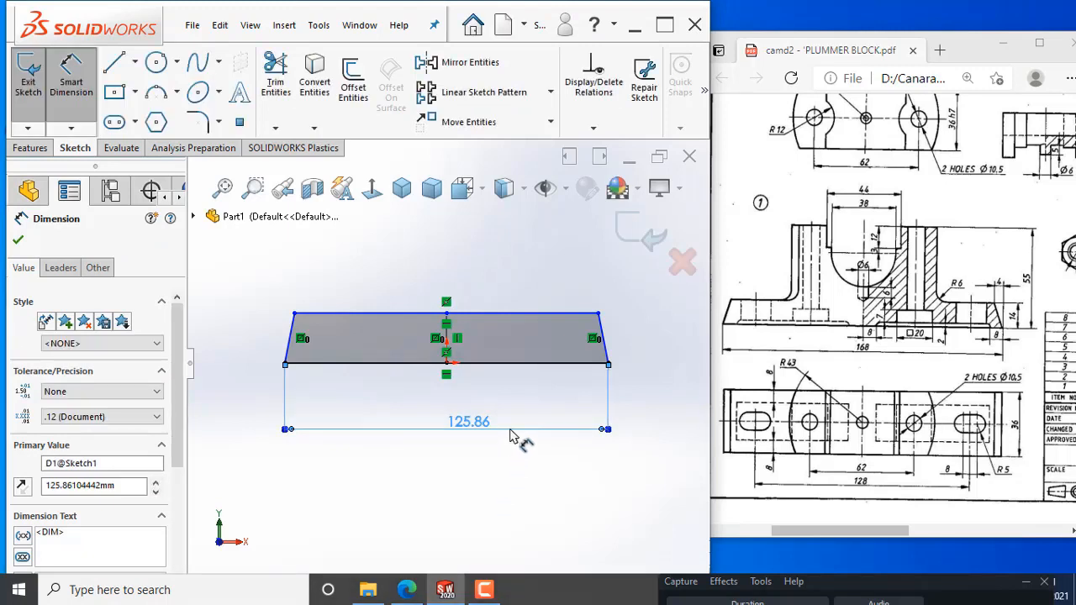
key(Delete)
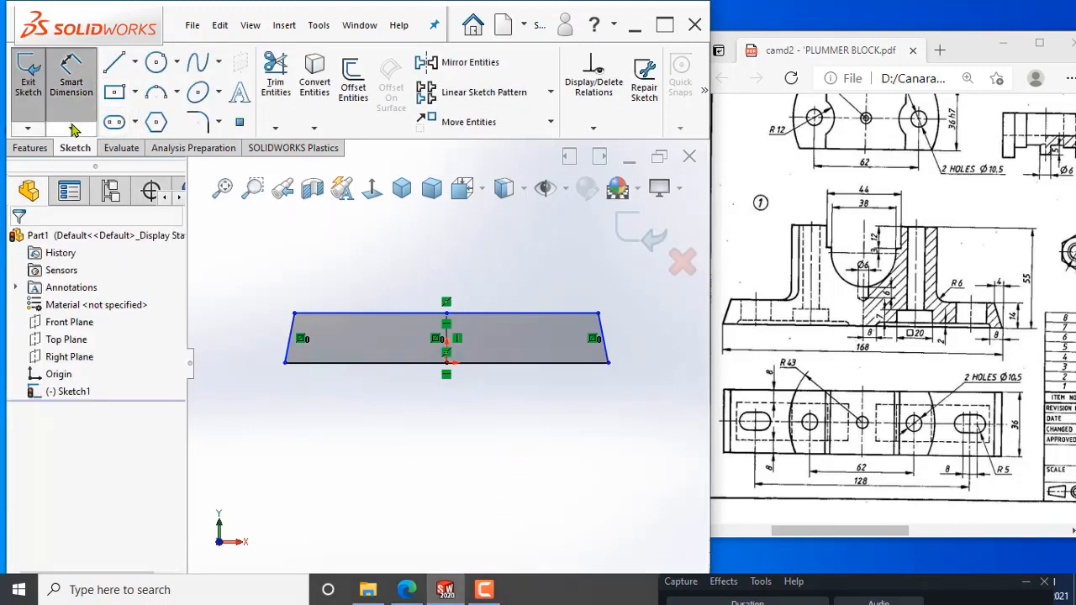
Step: Dimension the trapezoid's base line and set its length to 168 mm
click(71, 84)
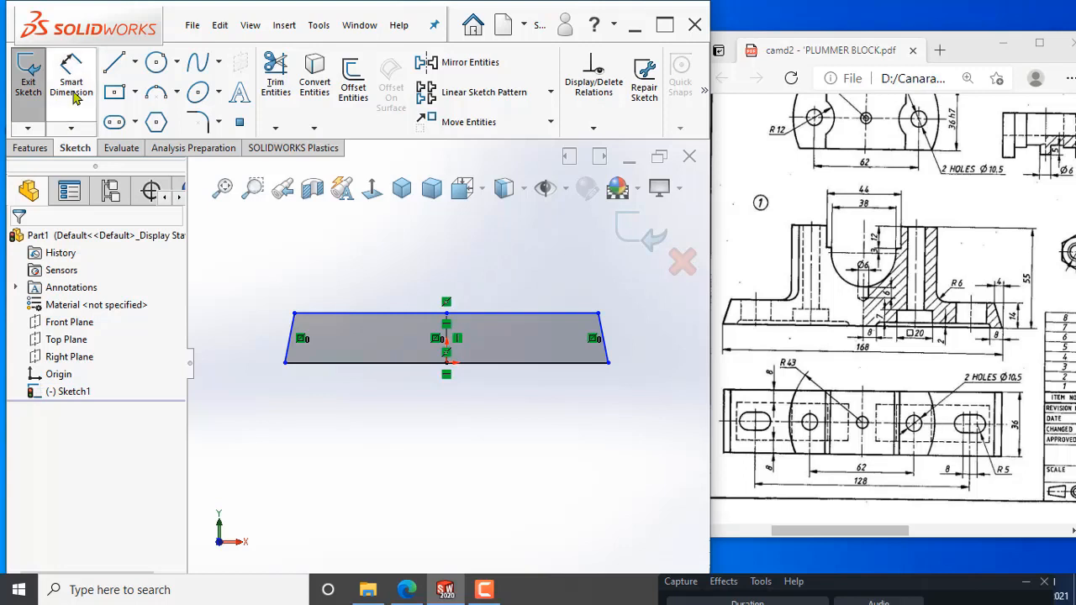
click(502, 365)
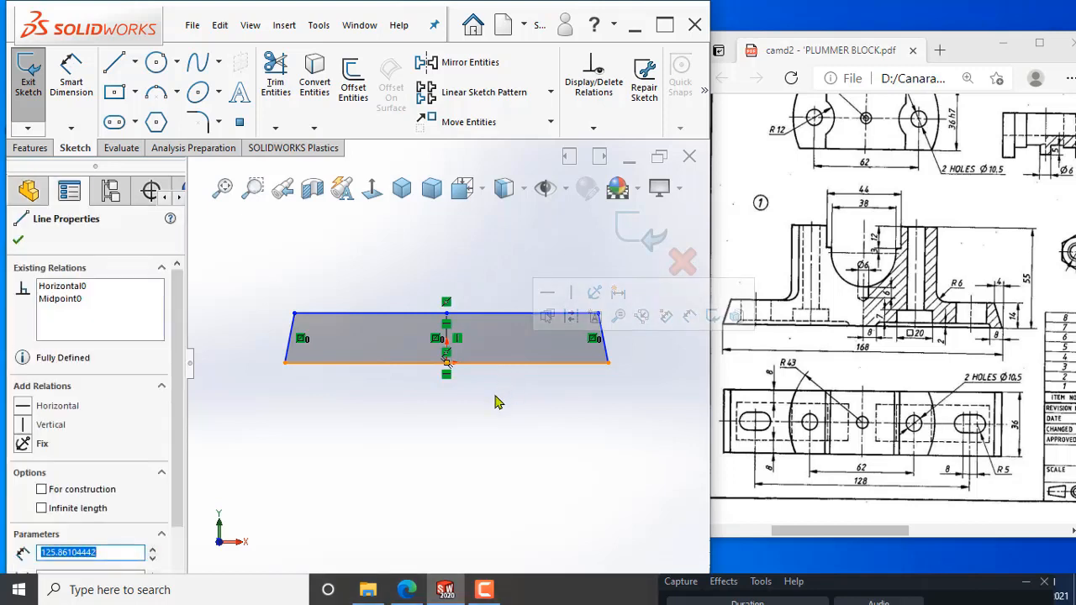
click(71, 80)
click(550, 364)
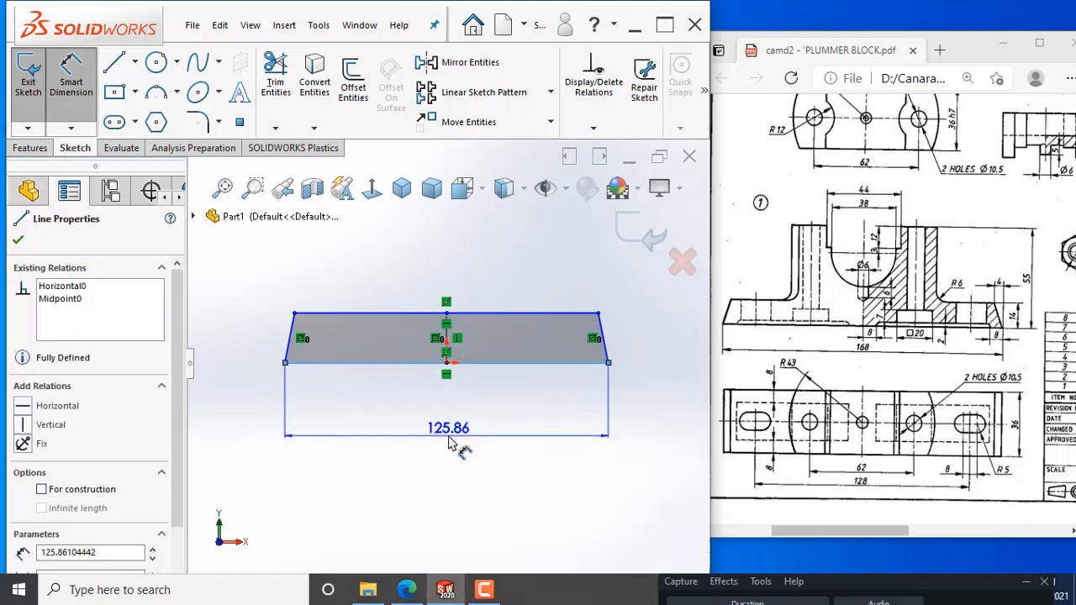
click(449, 443)
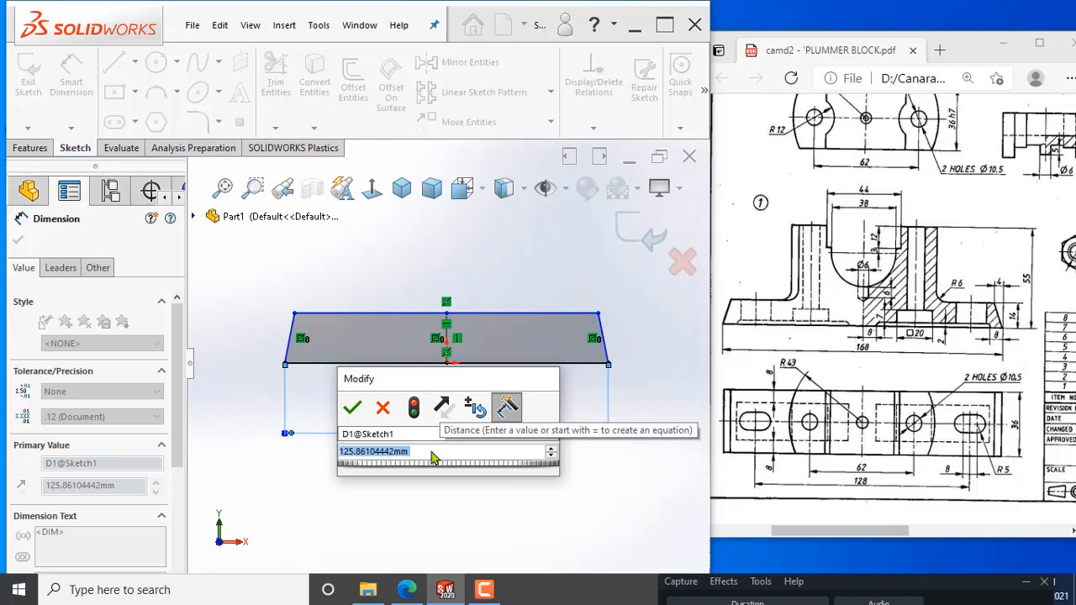
text(168)
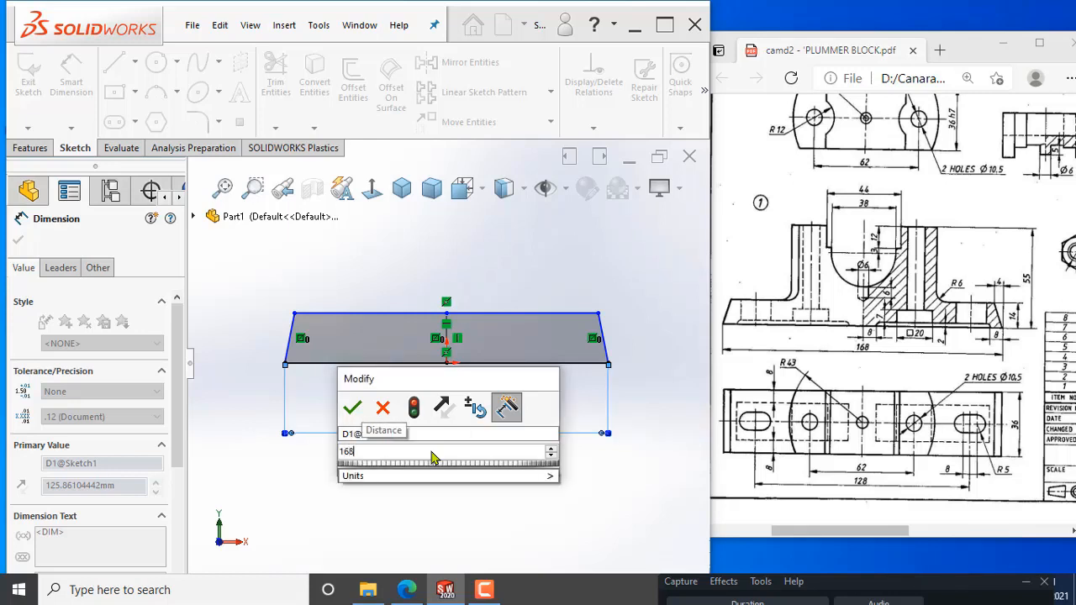
key(Return)
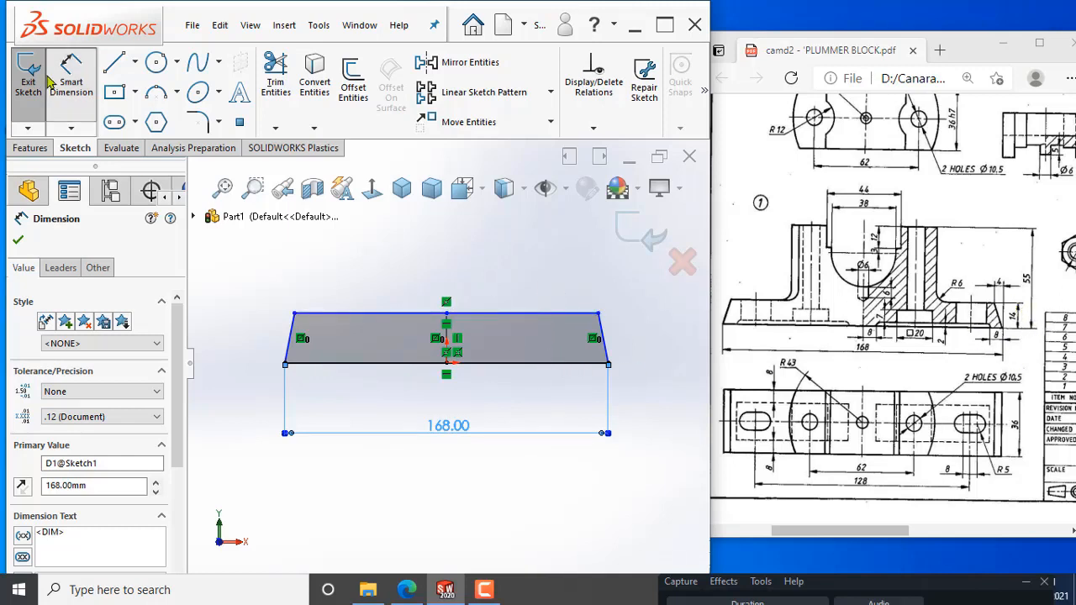
Step: Dimension the distance between the trapezoid's top and base lines and set the height to 14 mm
click(557, 318)
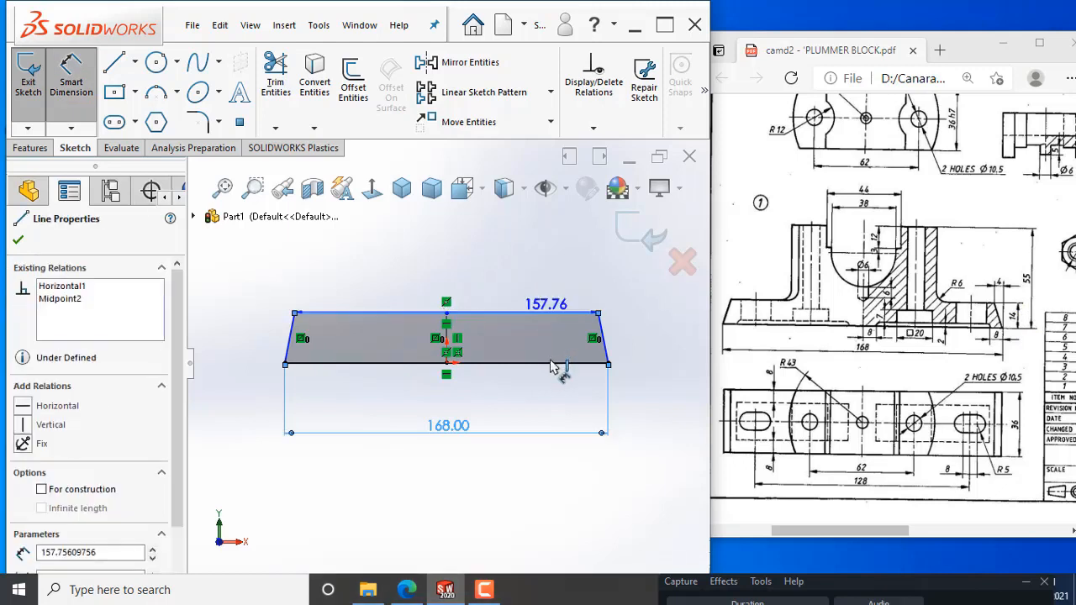
click(548, 364)
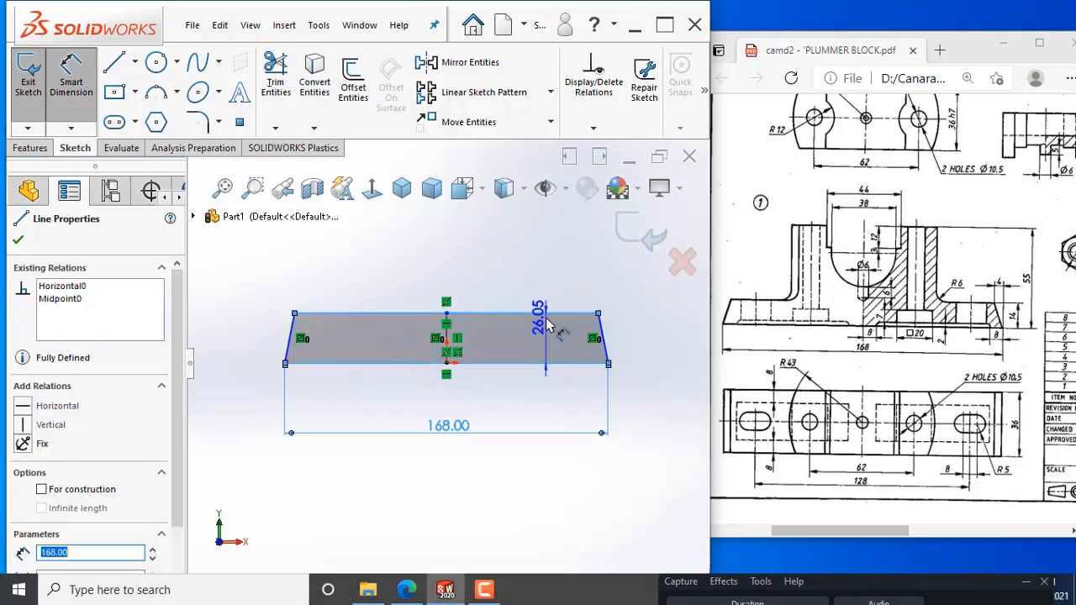
click(677, 346)
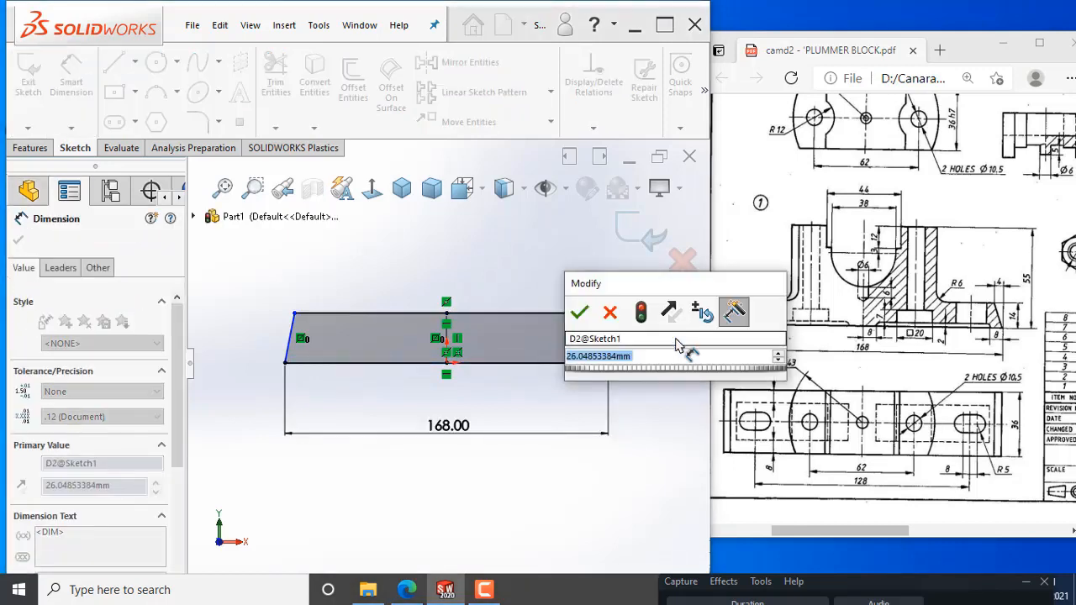
text(14)
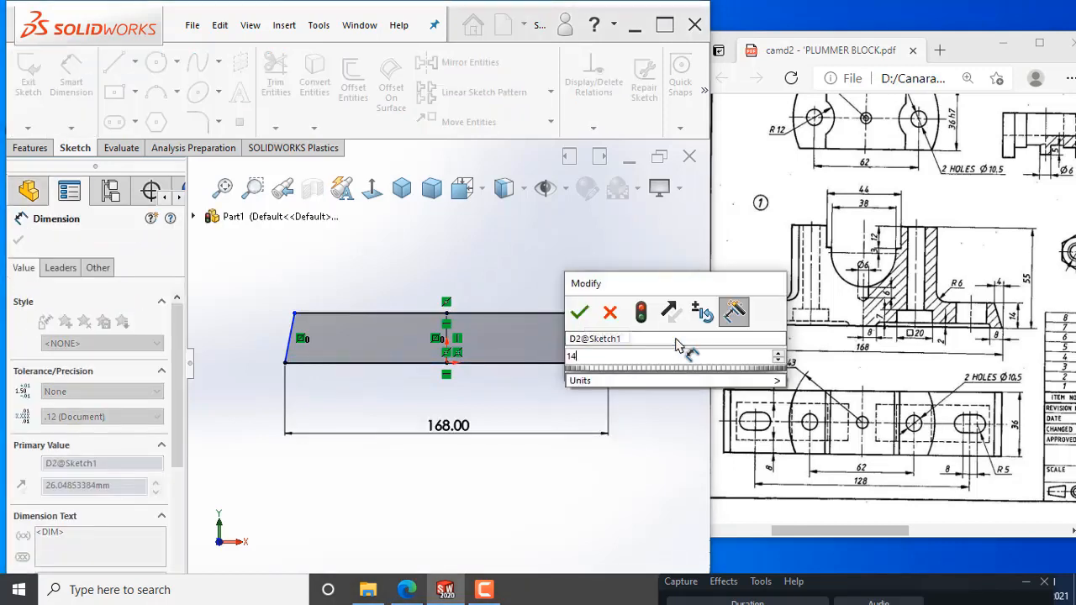
key(Return)
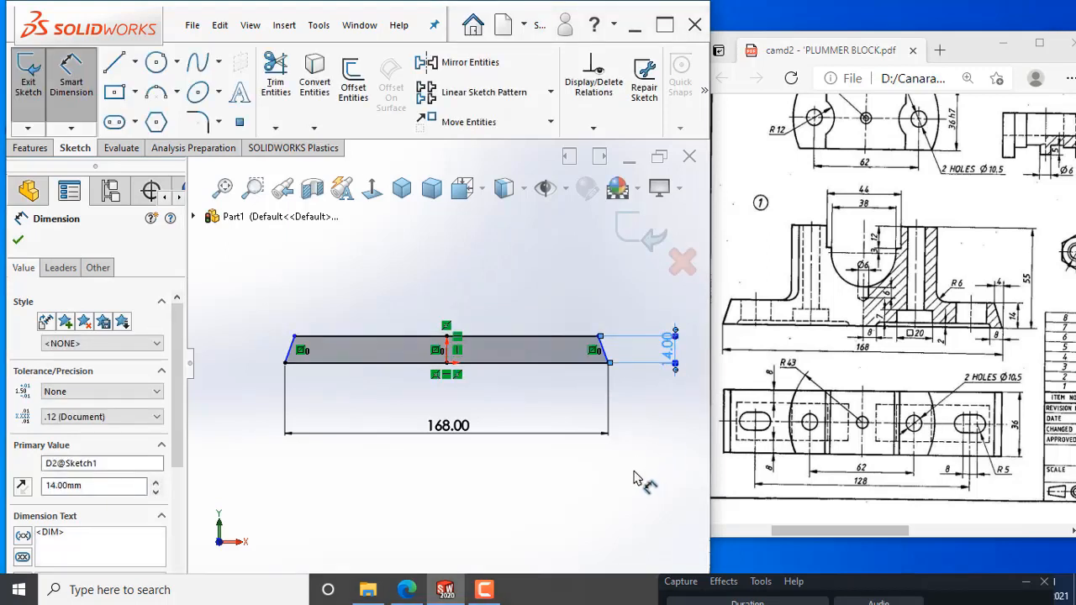
key(Escape)
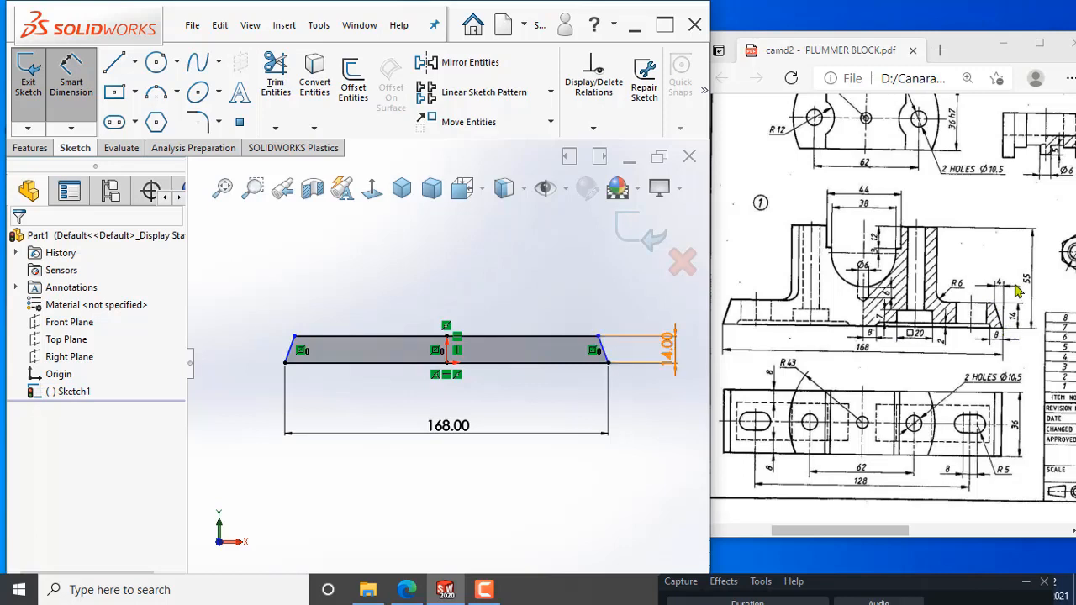
Step: Dimension the horizontal offset between the endpoints of one slanted side and set it to 4 mm
click(598, 338)
click(608, 363)
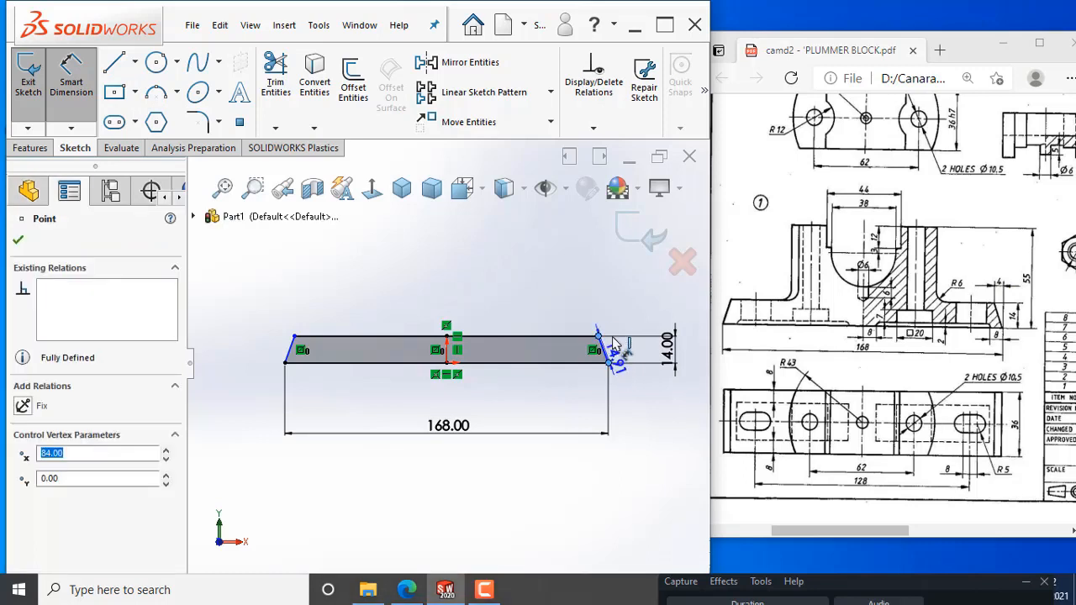
click(602, 269)
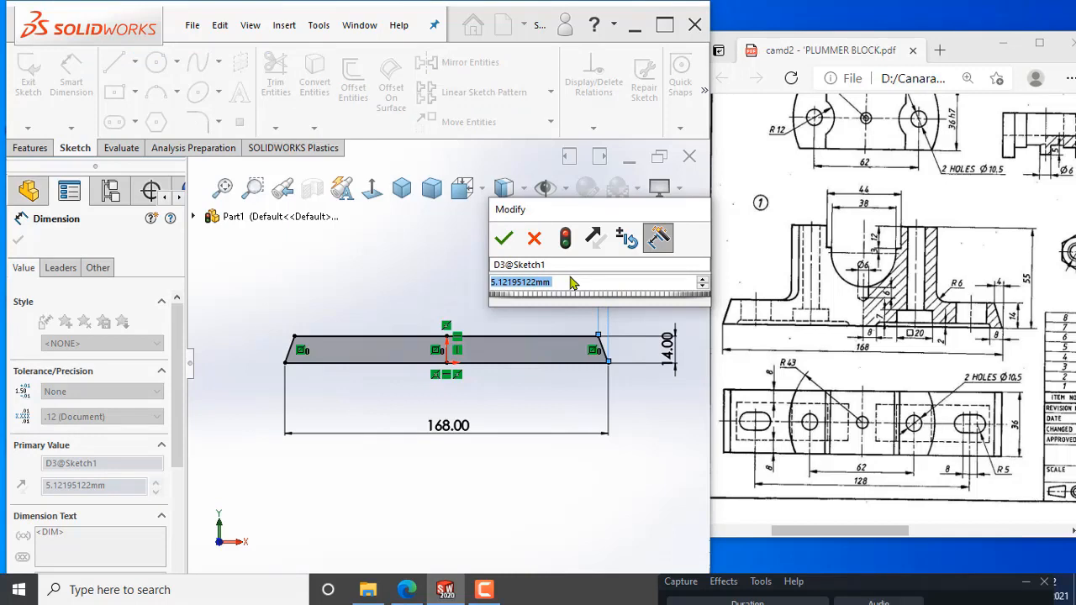
text(4)
key(Return)
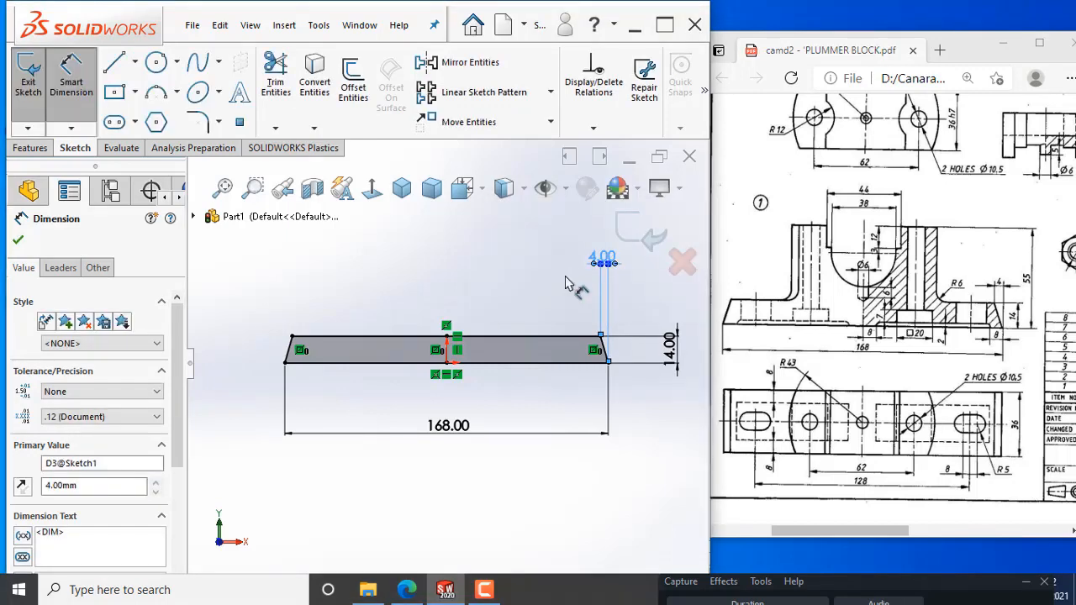
click(643, 428)
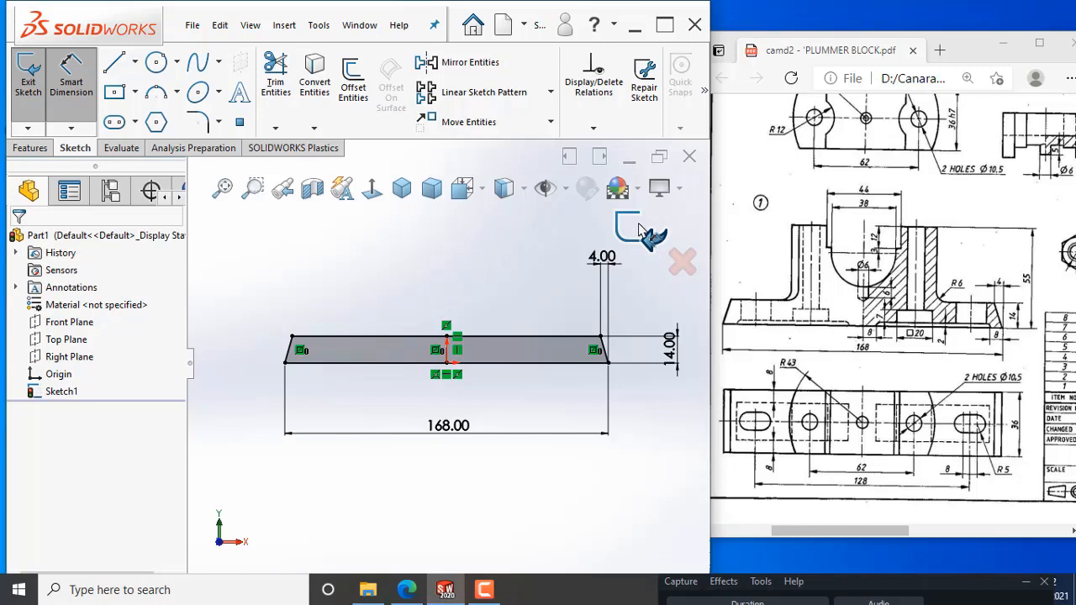
Step: Finish the base profile sketch and extrude it as a boss 36 mm deep with the Mid Plane end condition
click(641, 232)
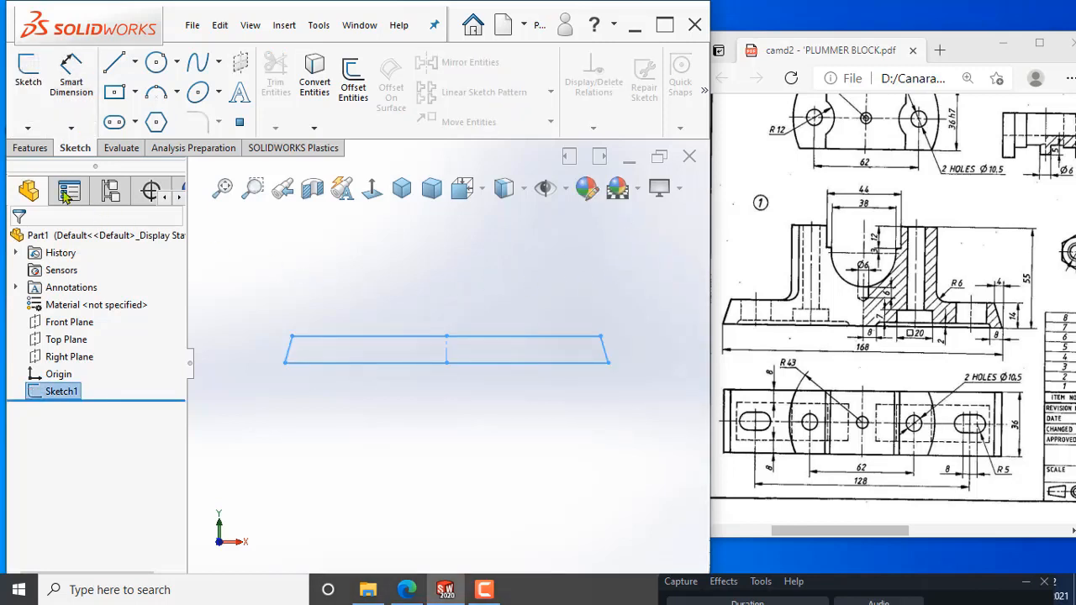
click(32, 149)
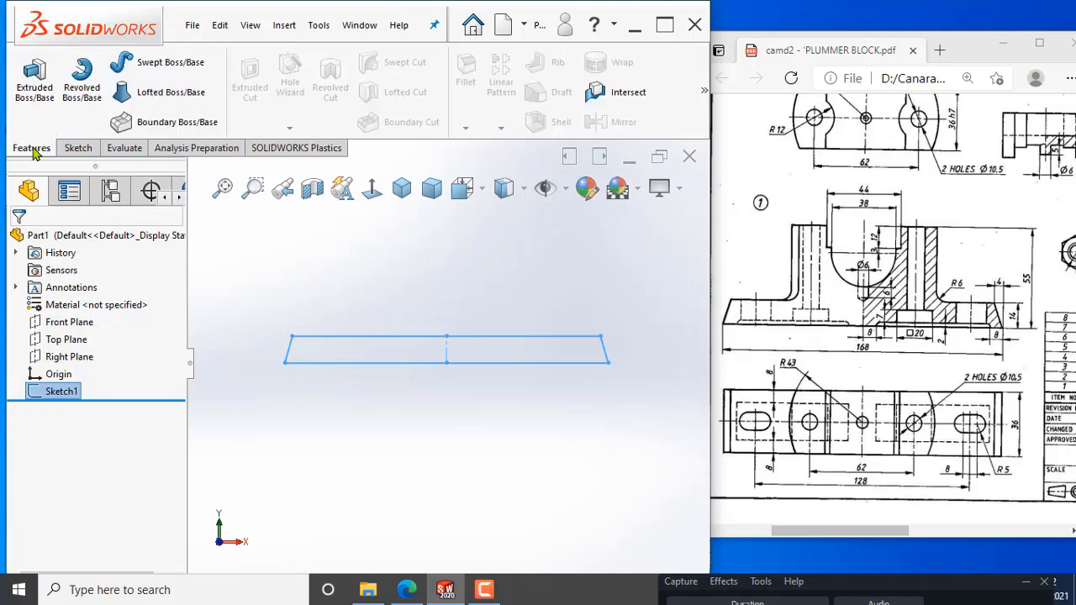
click(34, 81)
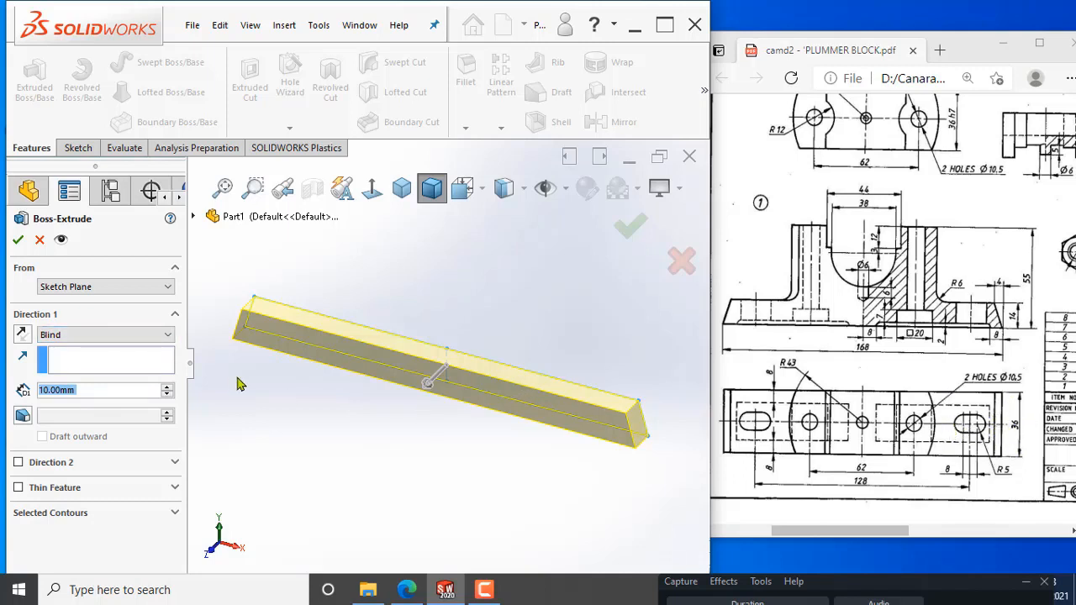
click(106, 336)
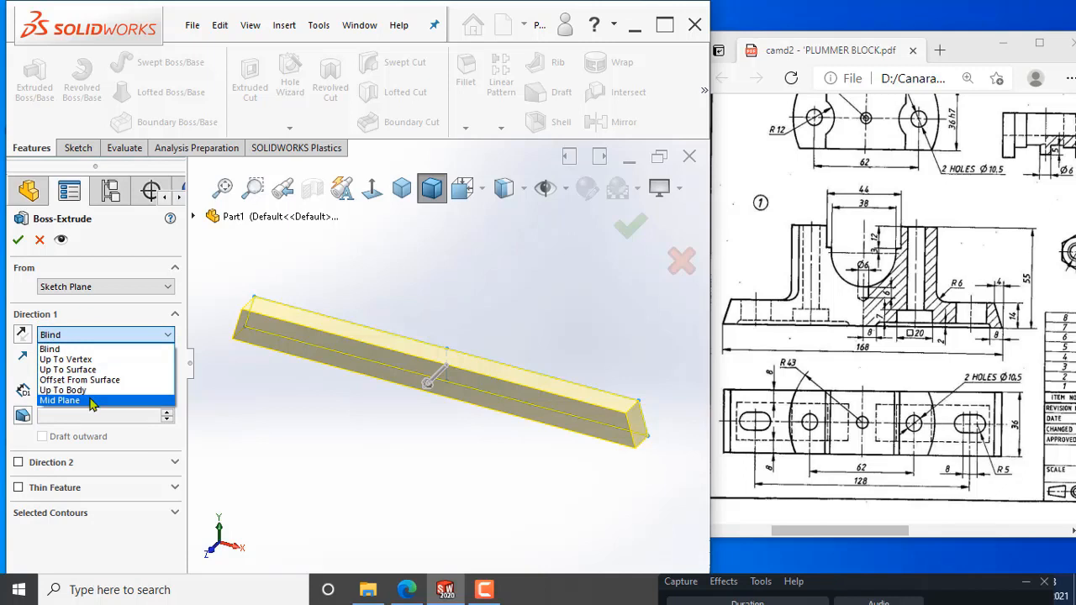
click(60, 400)
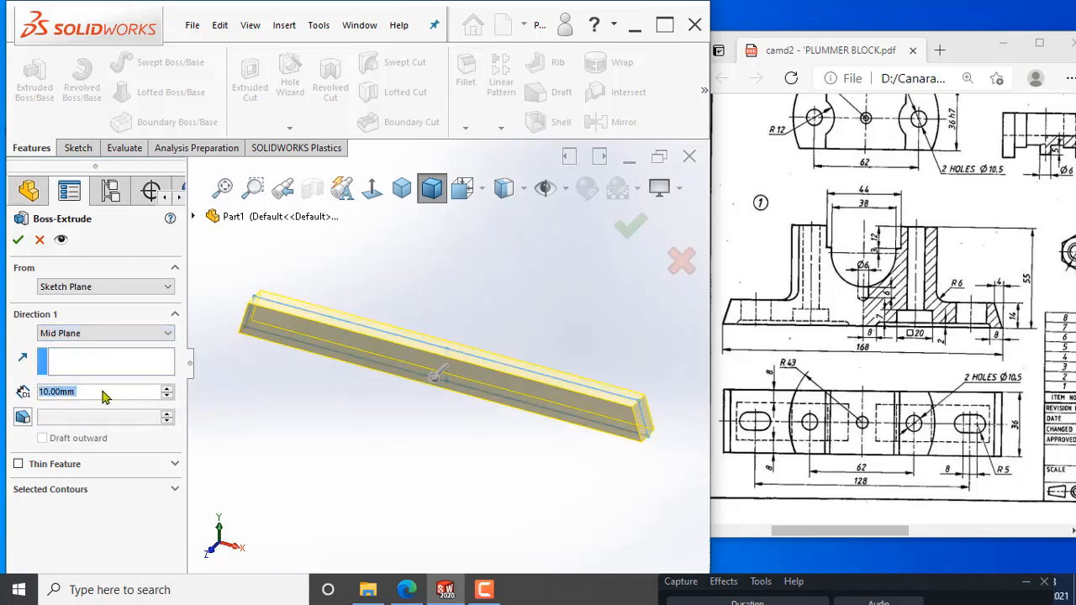
click(102, 395)
drag(92, 391, 24, 393)
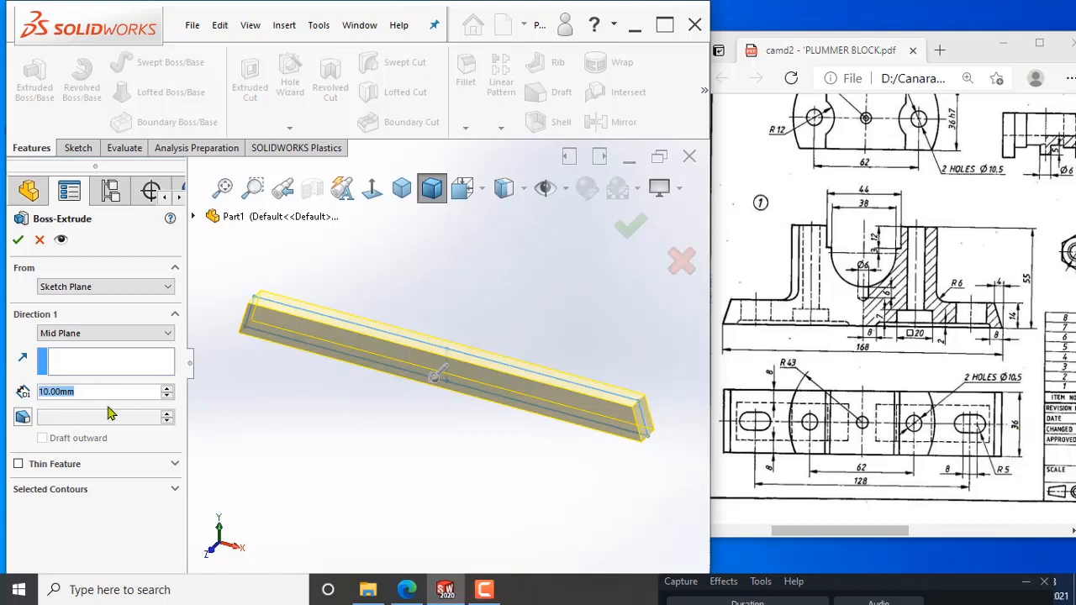
text(36)
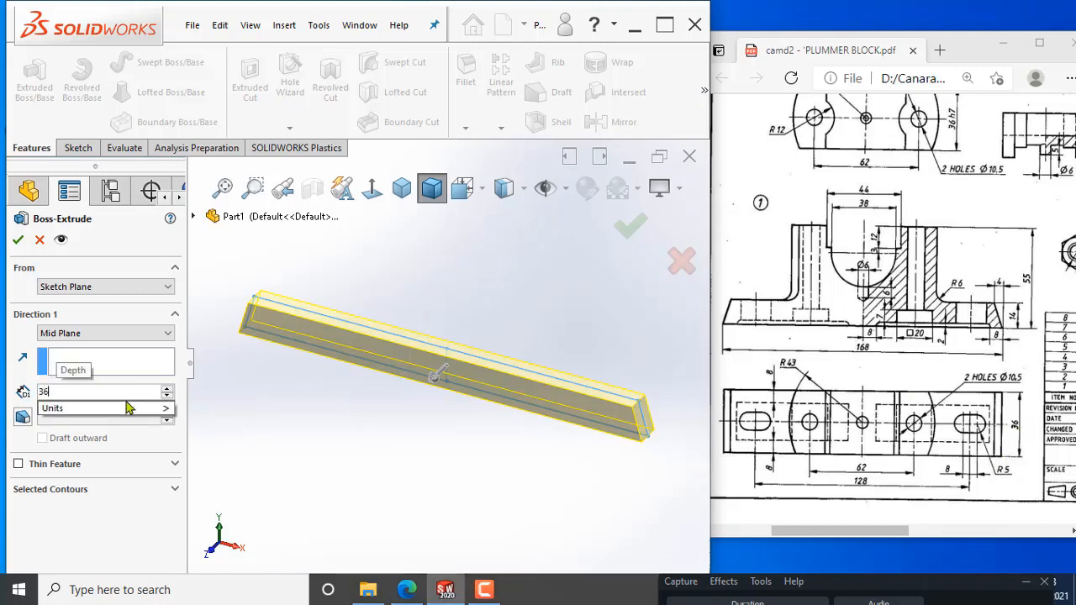
key(Return)
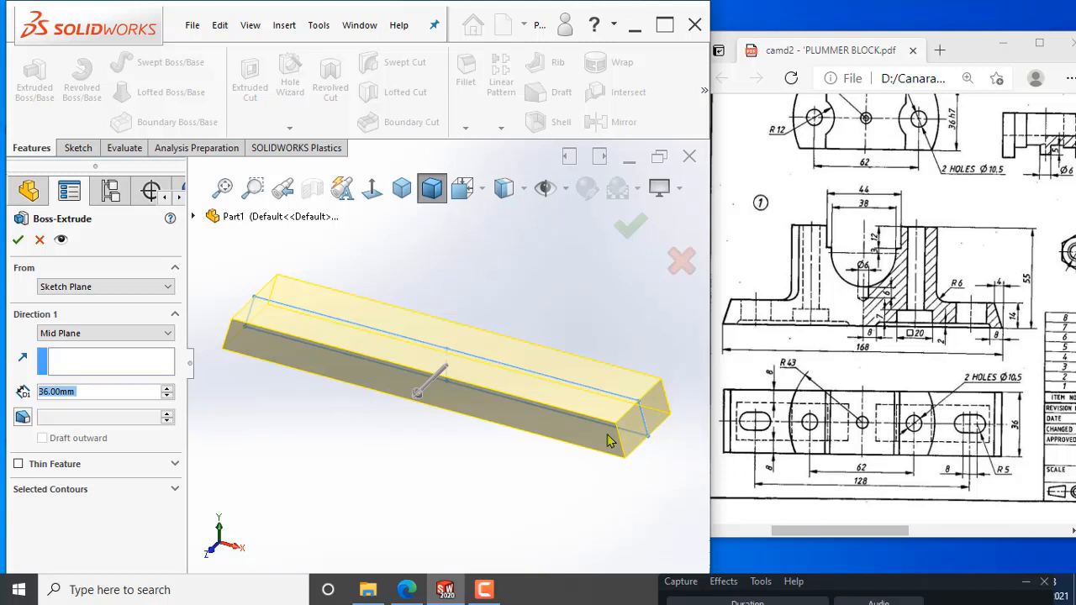
click(17, 239)
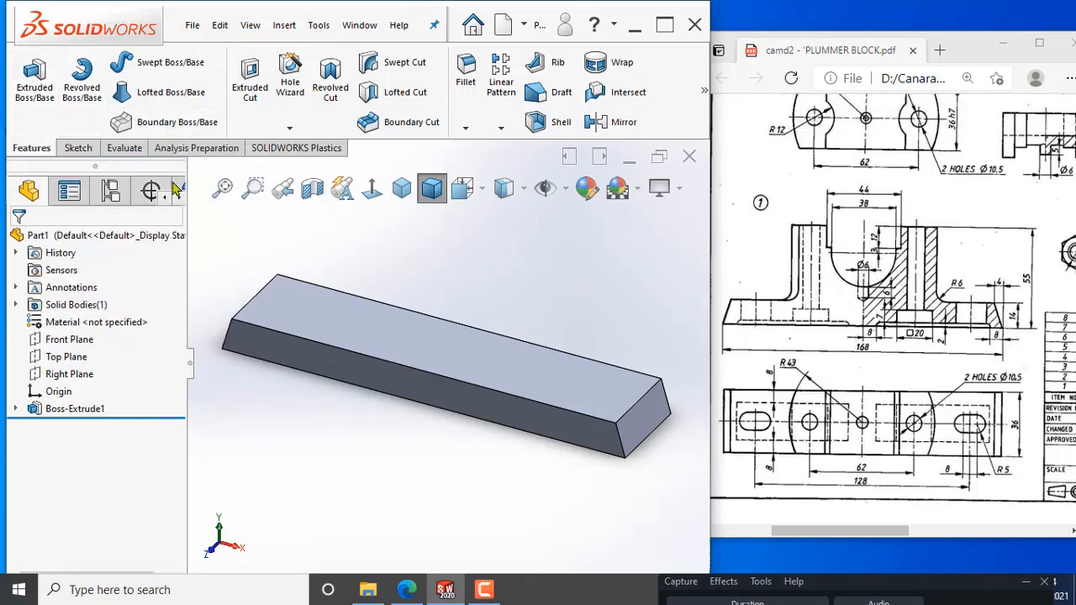
Step: Start a boss extrude sketch on the base's top face and draw a circle about 70 mm in diameter centered on the origin
click(77, 148)
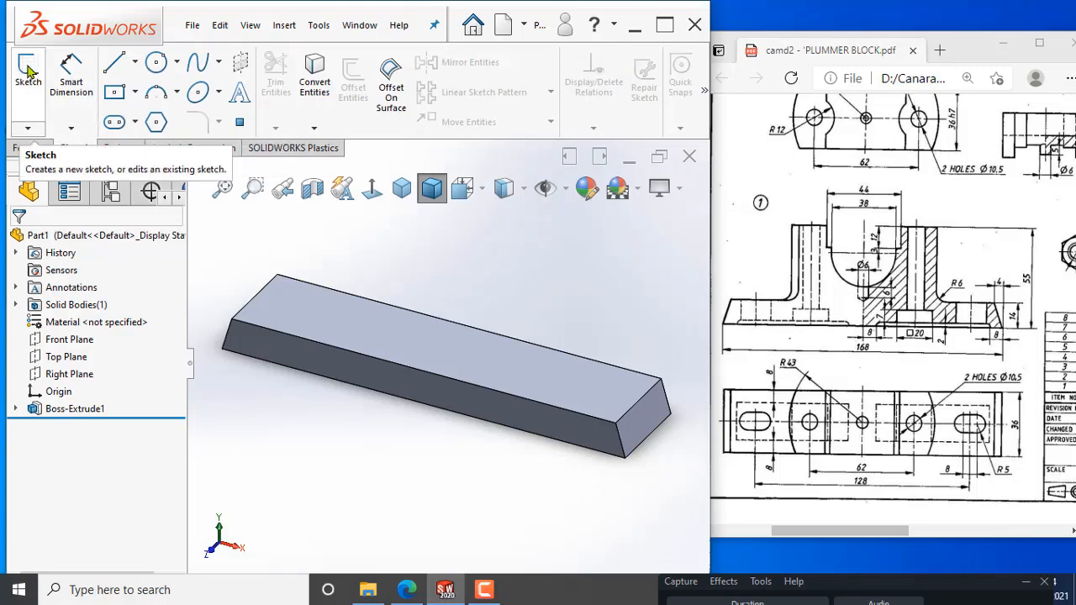
click(31, 148)
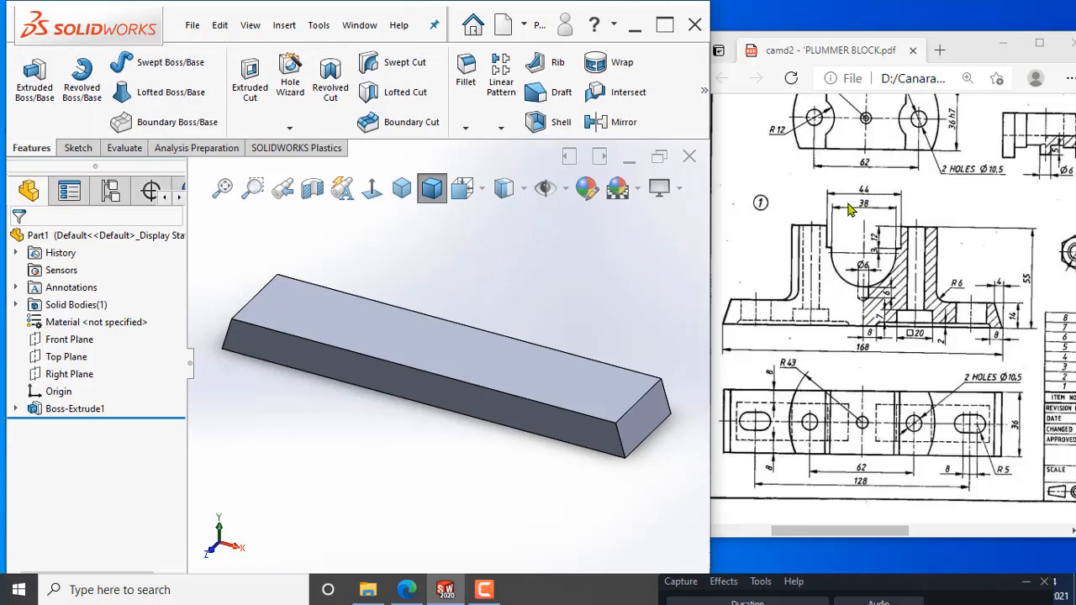
click(34, 81)
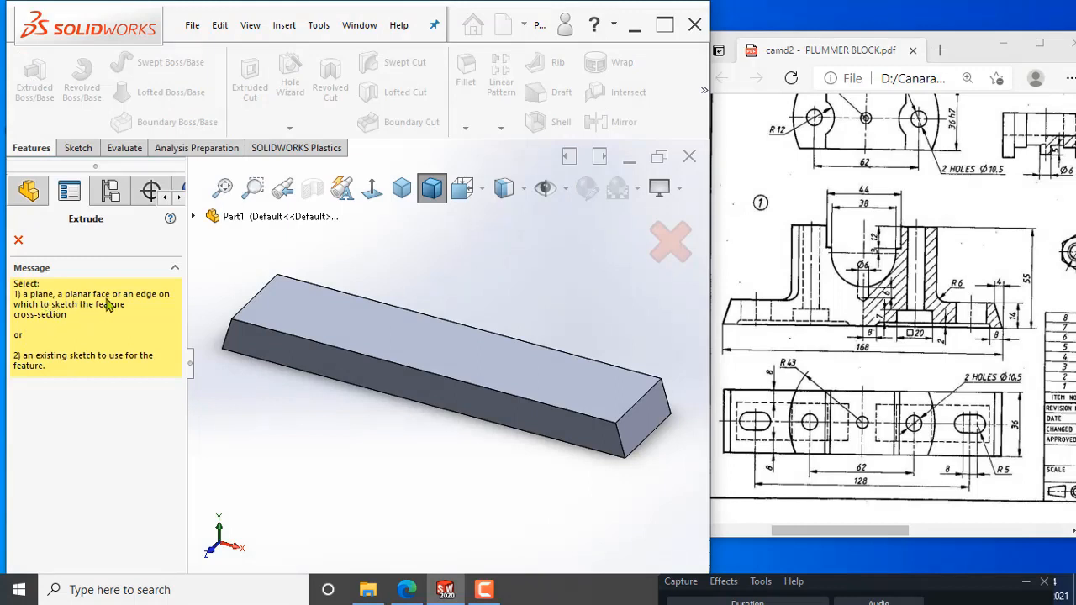
click(518, 366)
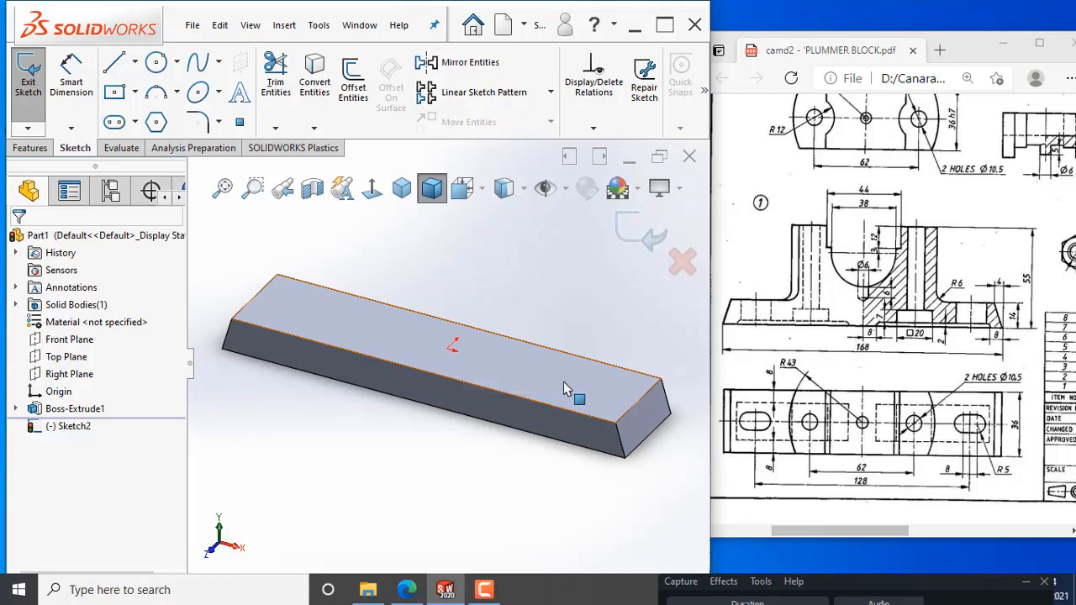
click(372, 191)
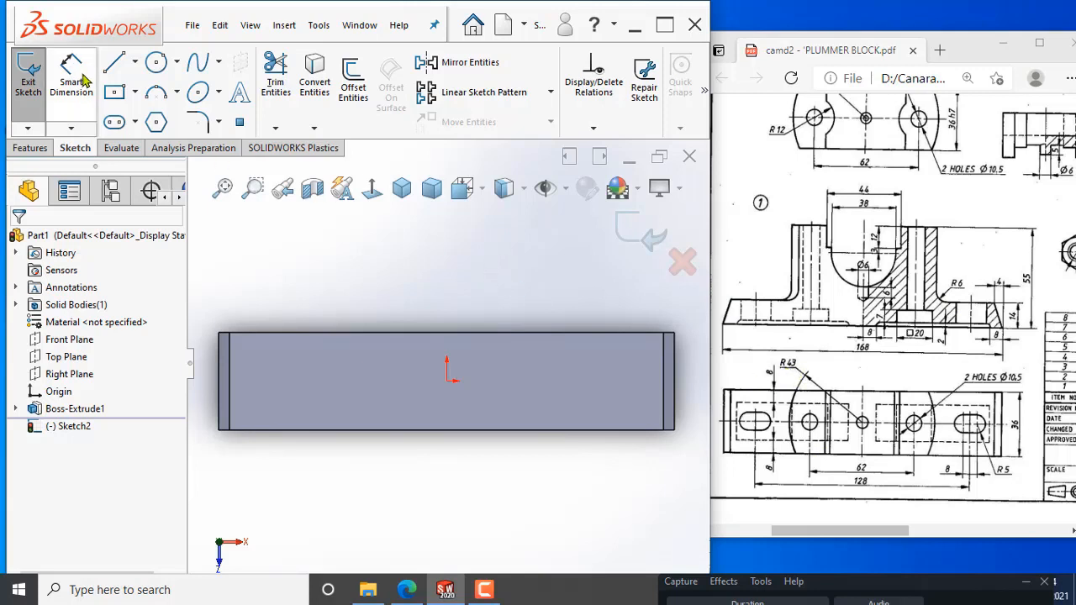
click(156, 65)
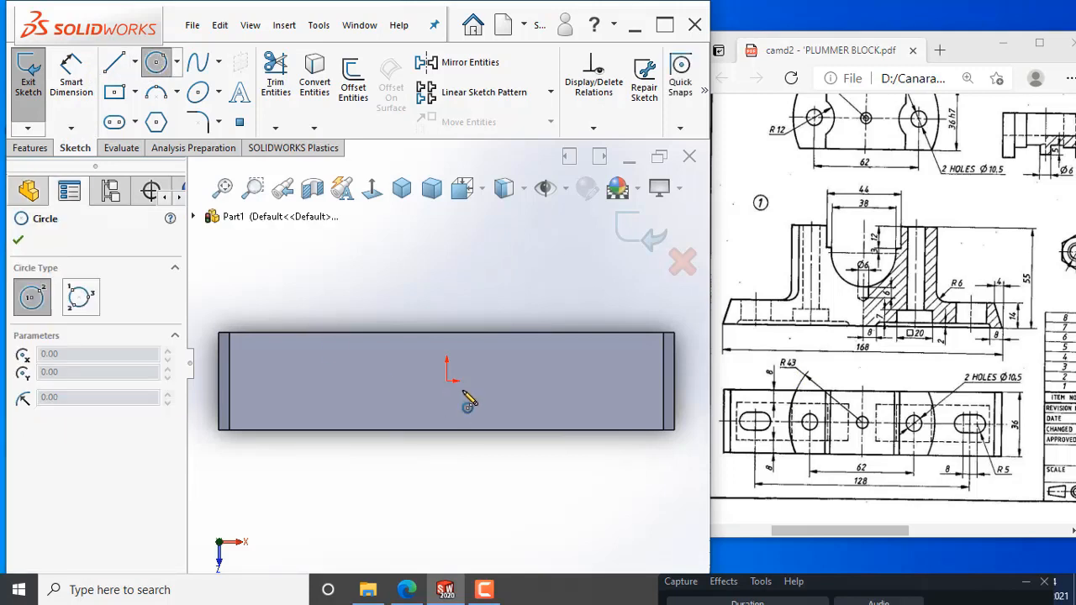
click(447, 381)
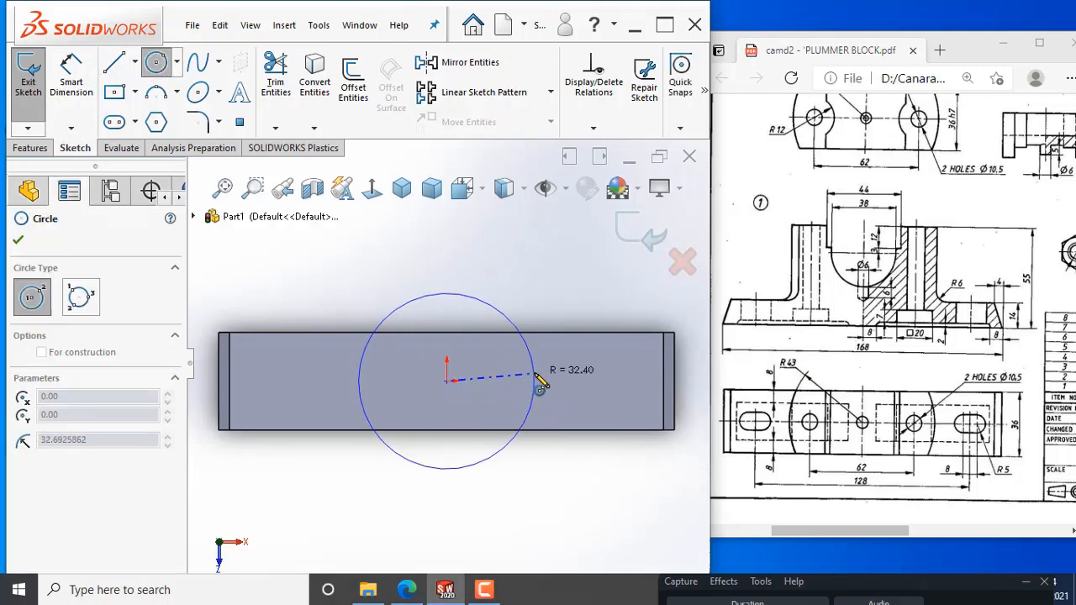
click(542, 379)
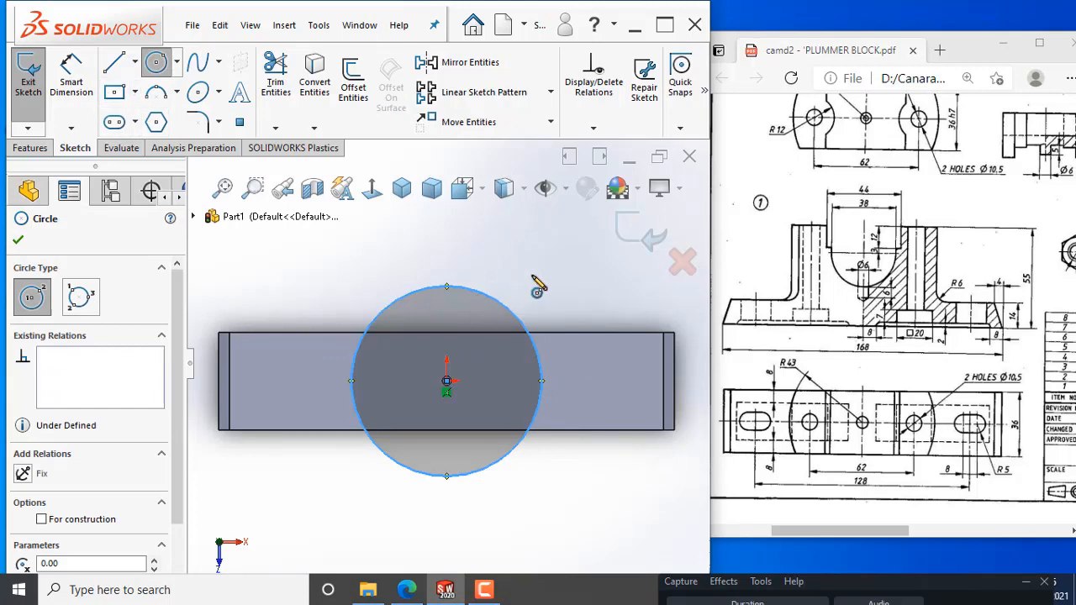
Step: Dimension the circle and set its diameter to 86 mm, entered as 43*2
click(77, 82)
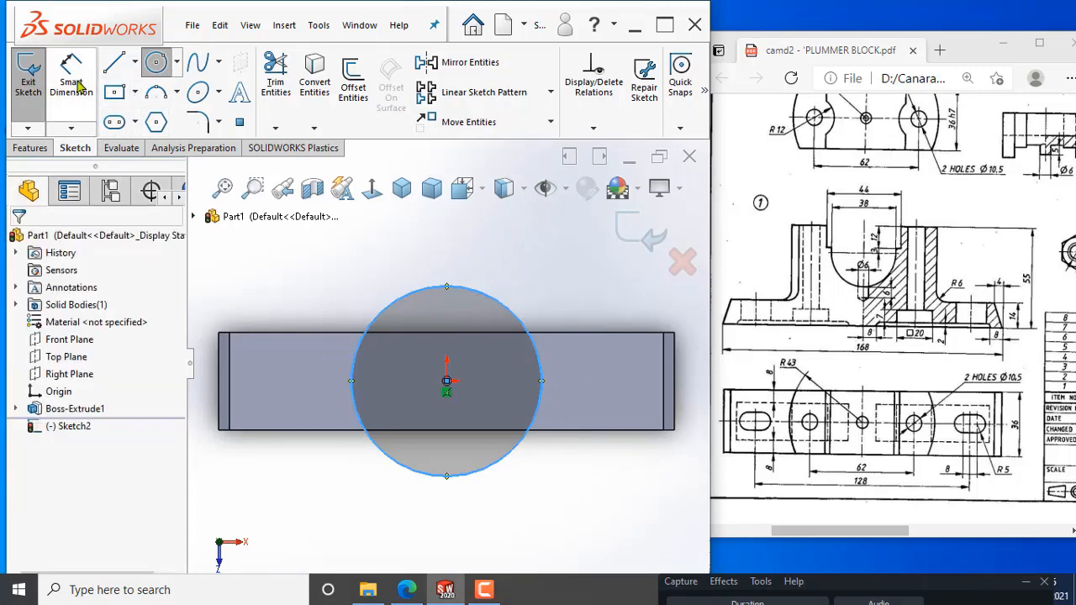
click(532, 322)
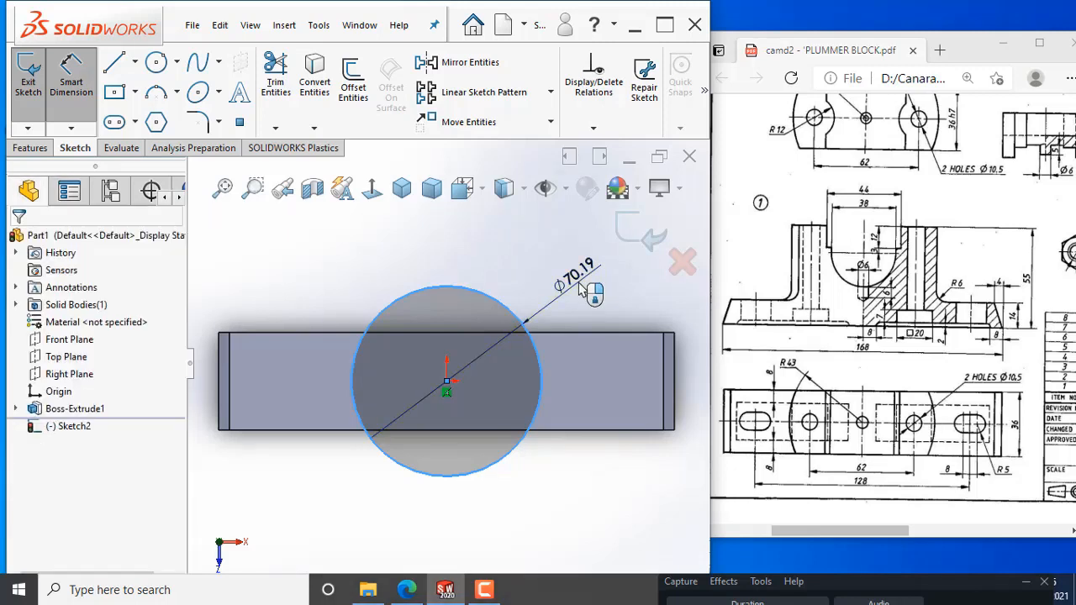
click(580, 286)
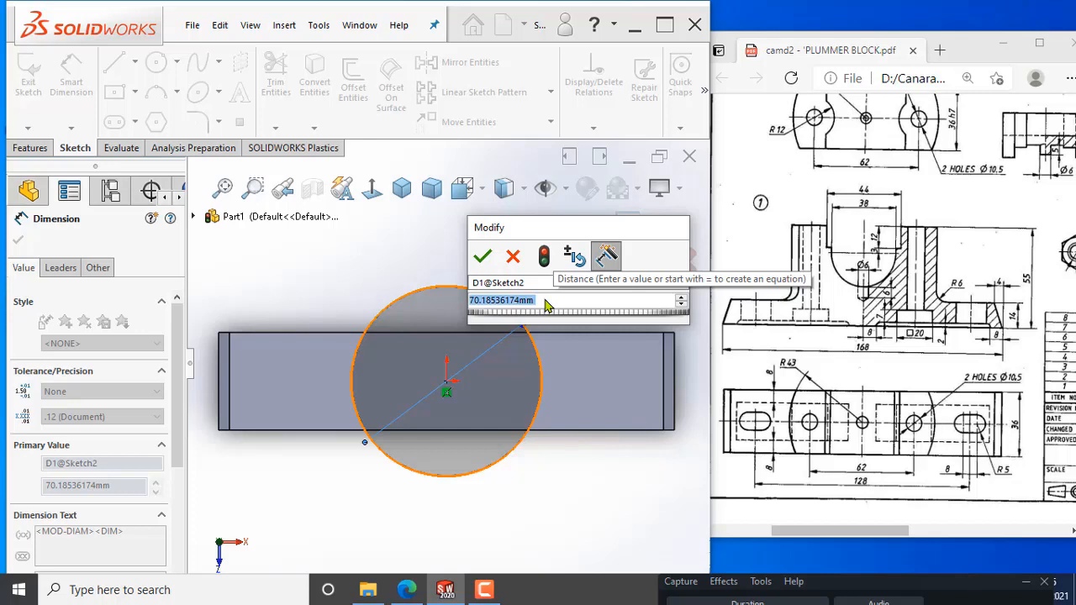
text(43*2)
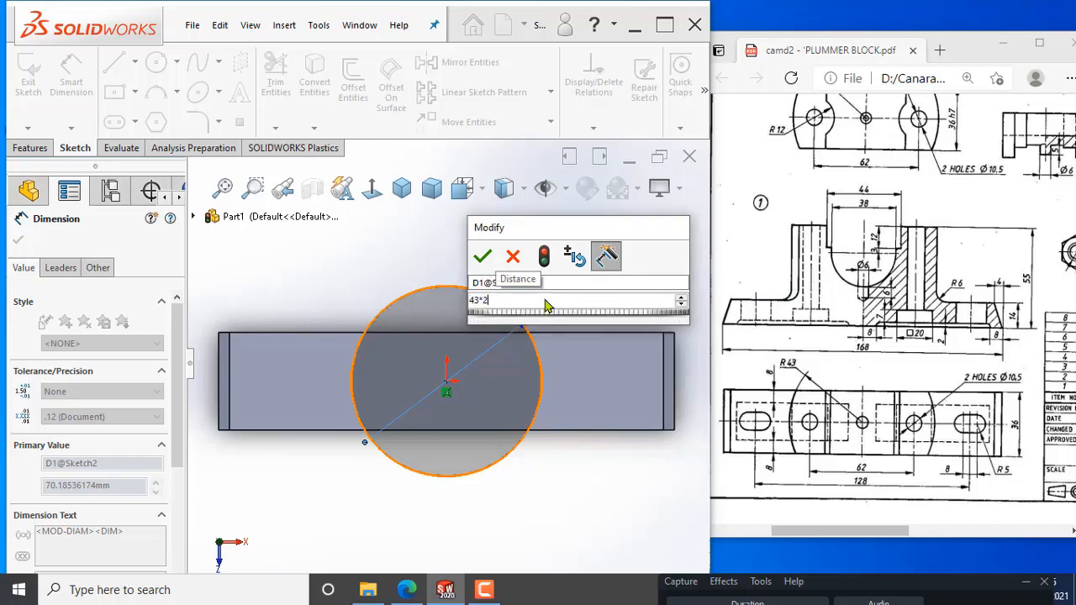
key(Return)
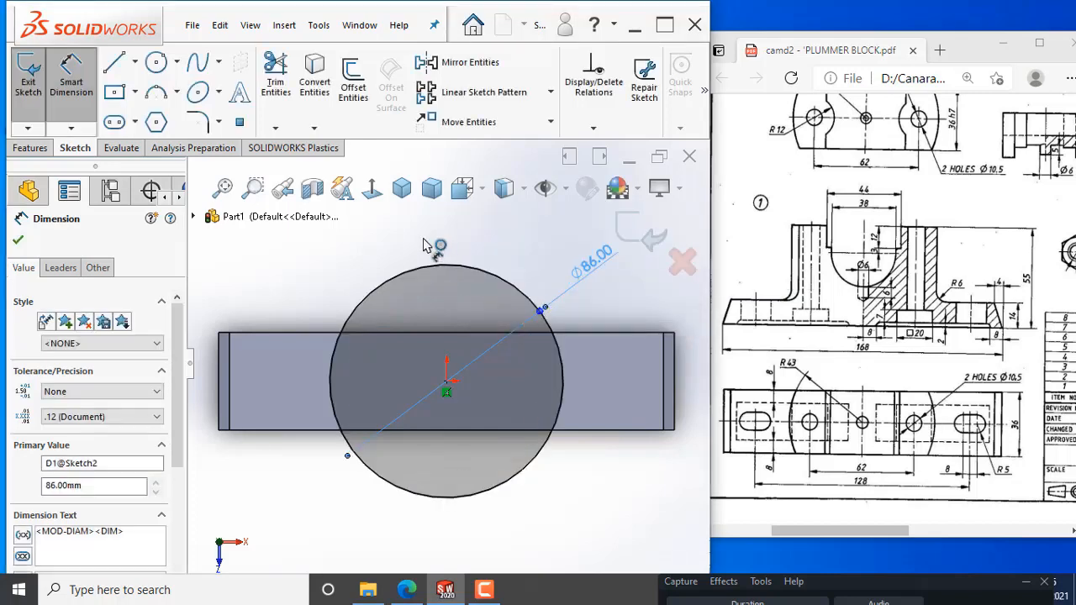
click(619, 486)
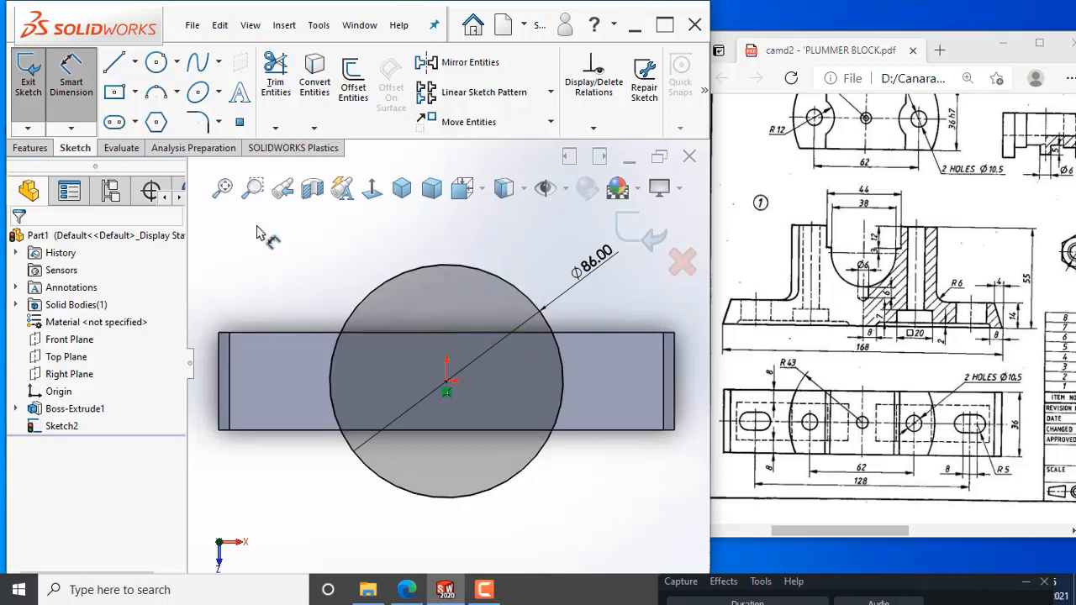
Step: Convert the two long edges of the base's top face into sketch lines
click(317, 99)
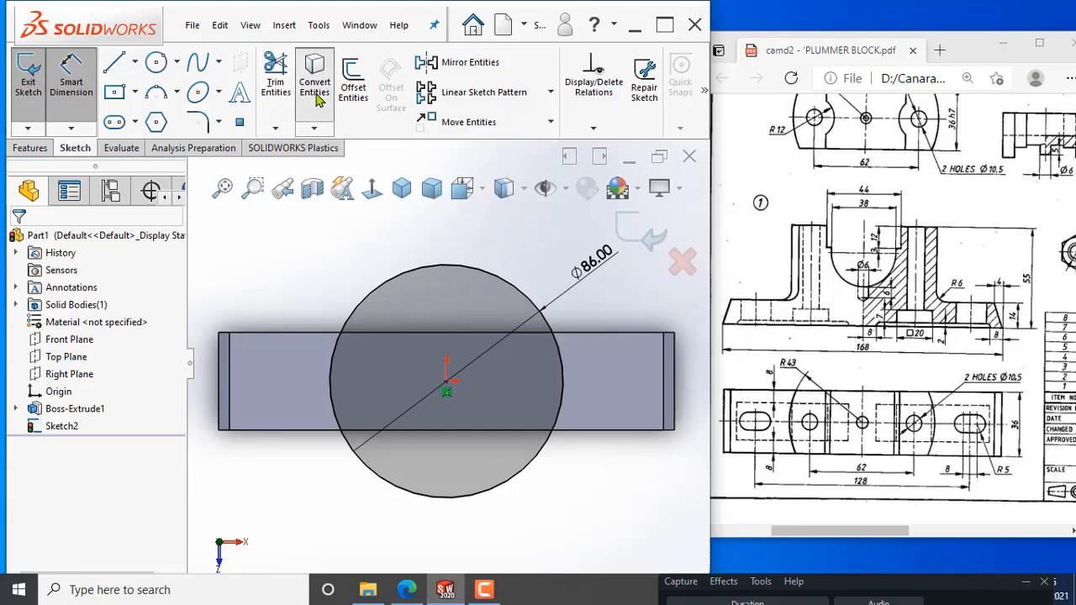
click(398, 335)
click(359, 433)
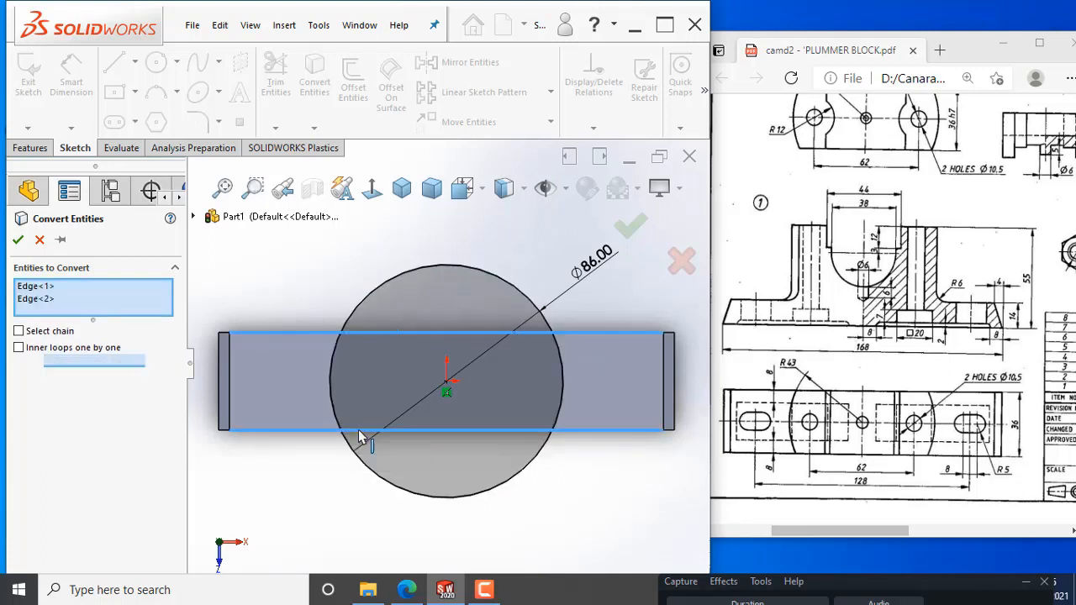
click(18, 241)
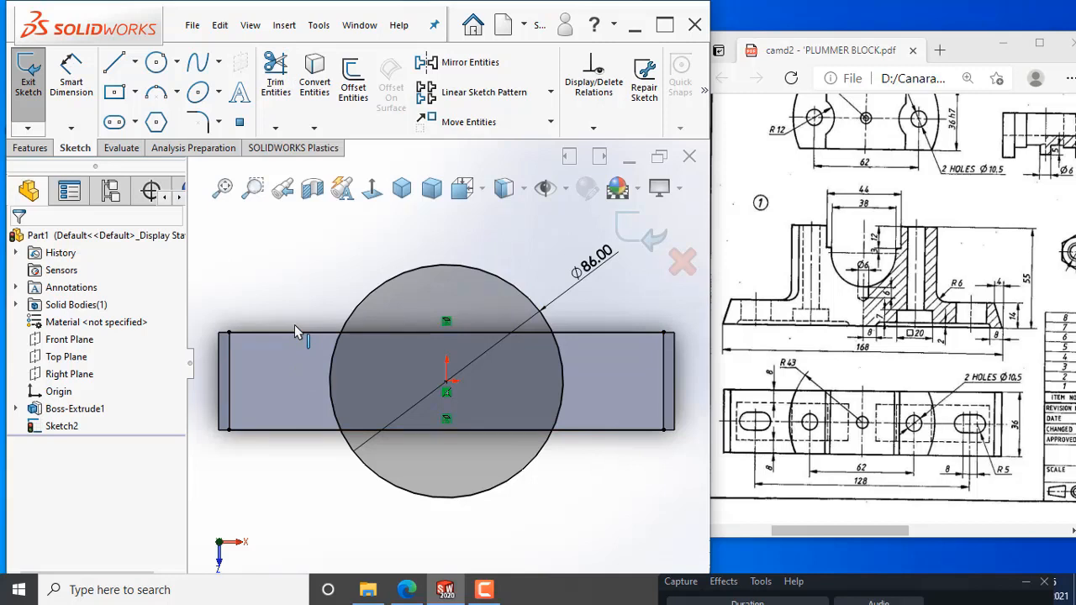
Step: Power trim both ends of the two converted lines where they extend outside the 86 mm circle
click(277, 79)
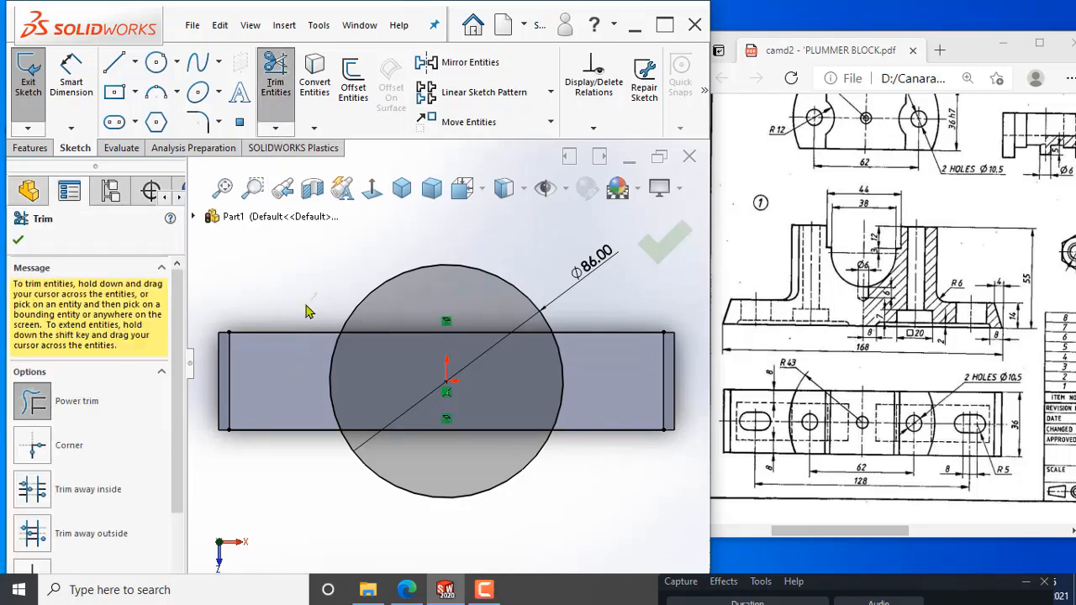
drag(307, 310, 289, 329)
drag(279, 334, 274, 353)
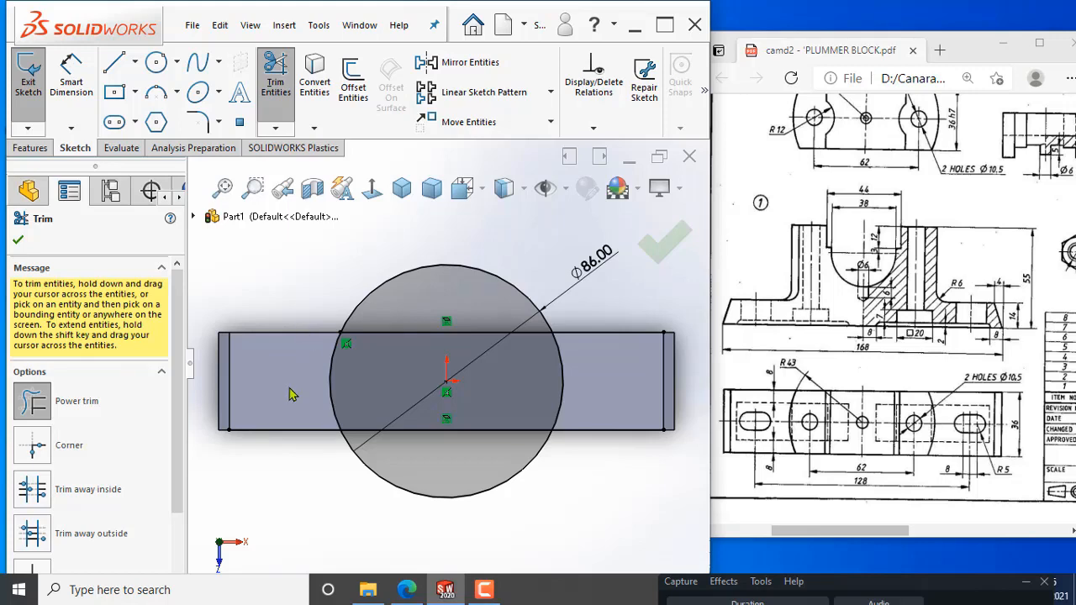
drag(281, 414, 281, 449)
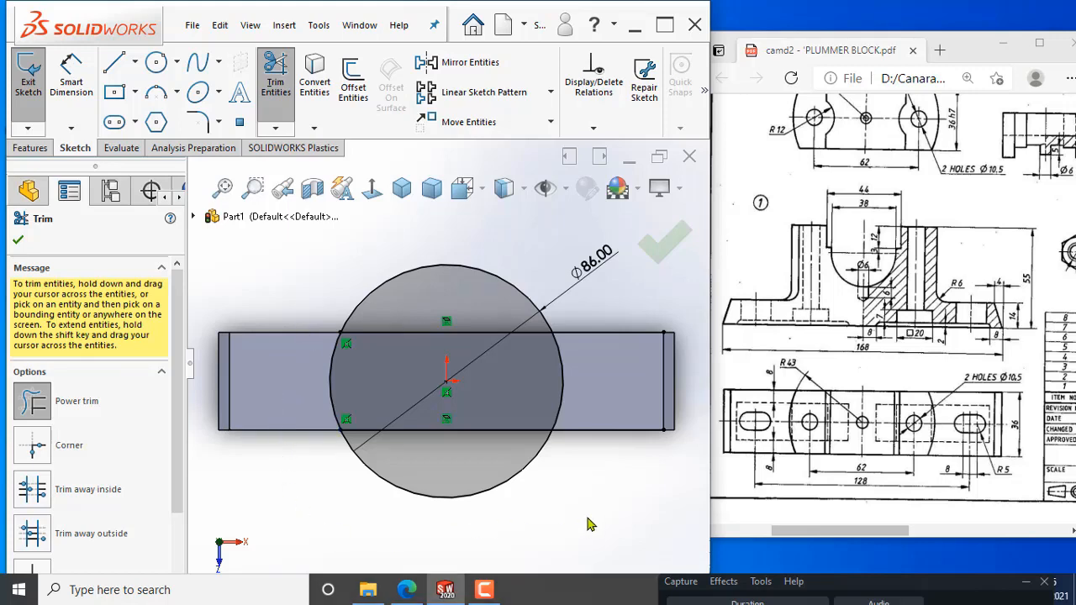
drag(611, 455, 609, 421)
drag(612, 378, 607, 314)
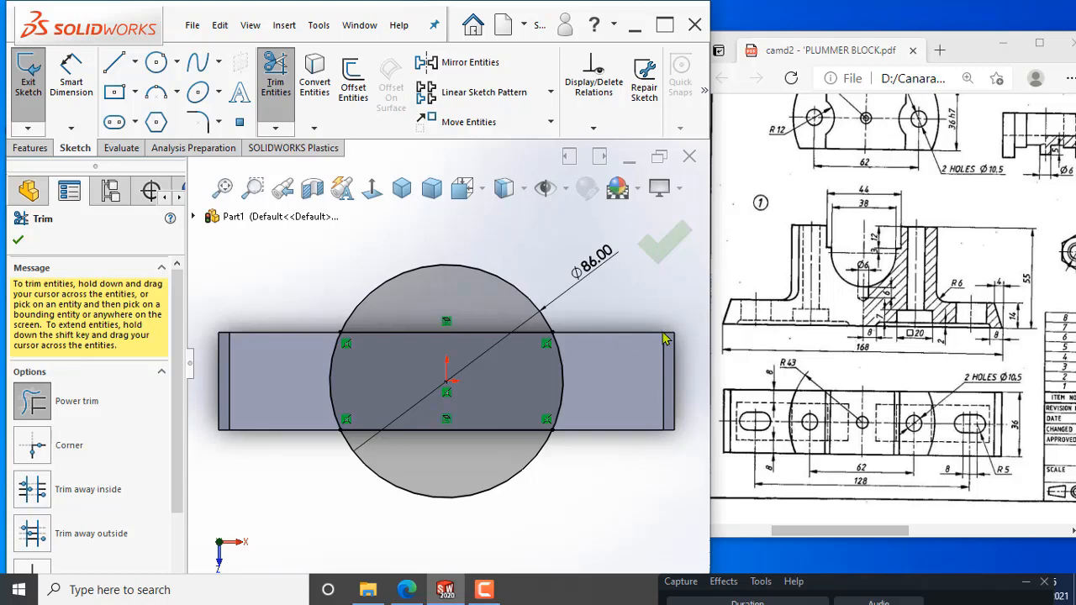
Step: Trim away the circle's arcs beyond the two converted lines, leaving a closed profile with curved ends, and finish trimming
mouse_move(503, 256)
mouse_down()
mouse_move(480, 283)
mouse_move(577, 404)
mouse_move(575, 493)
mouse_move(517, 462)
mouse_up()
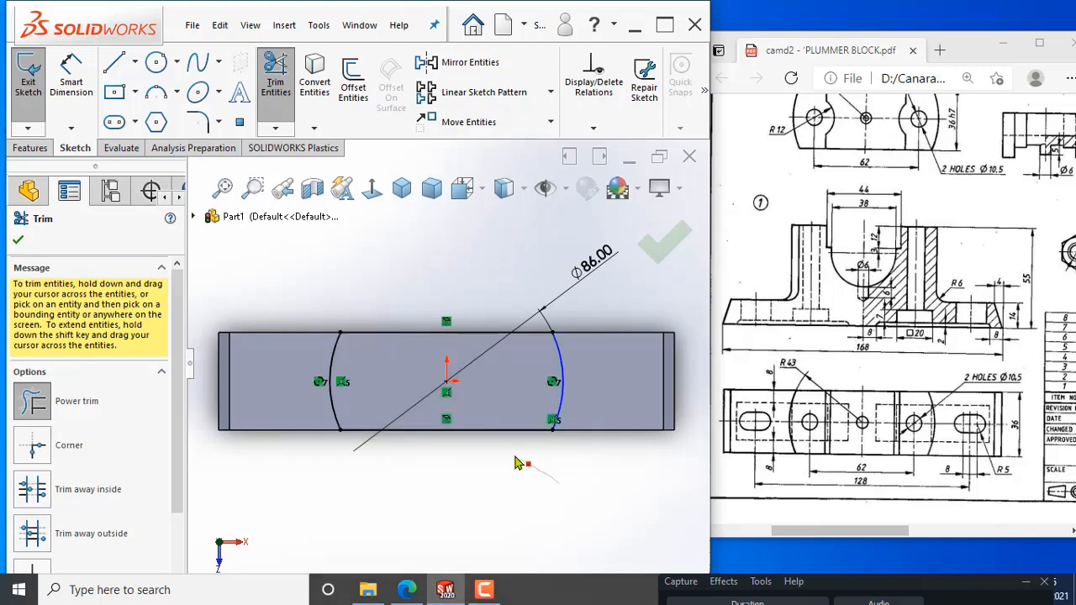
key(ctrl+z)
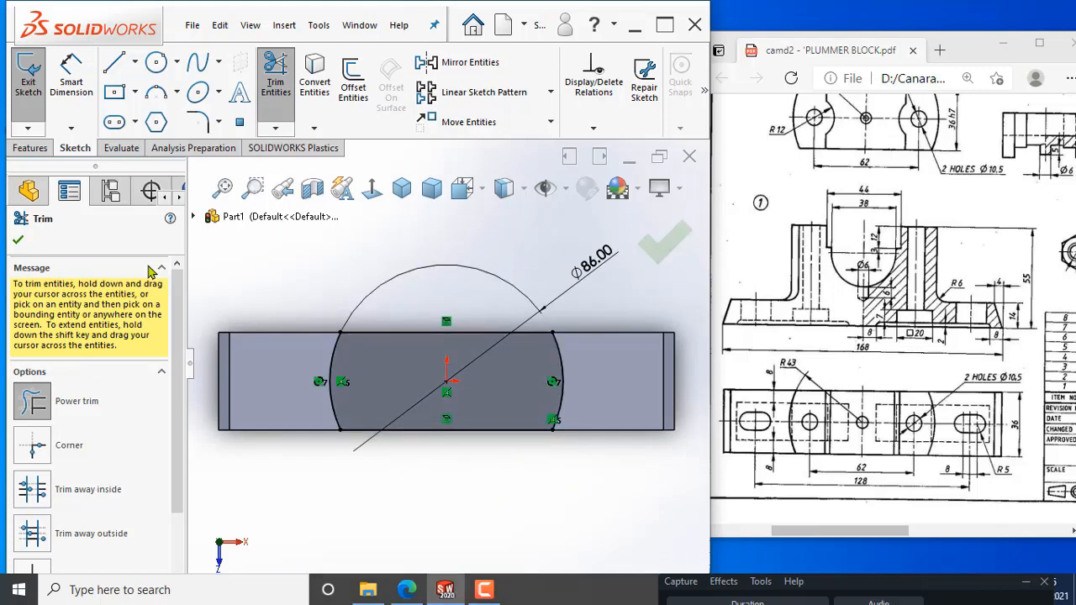
click(19, 241)
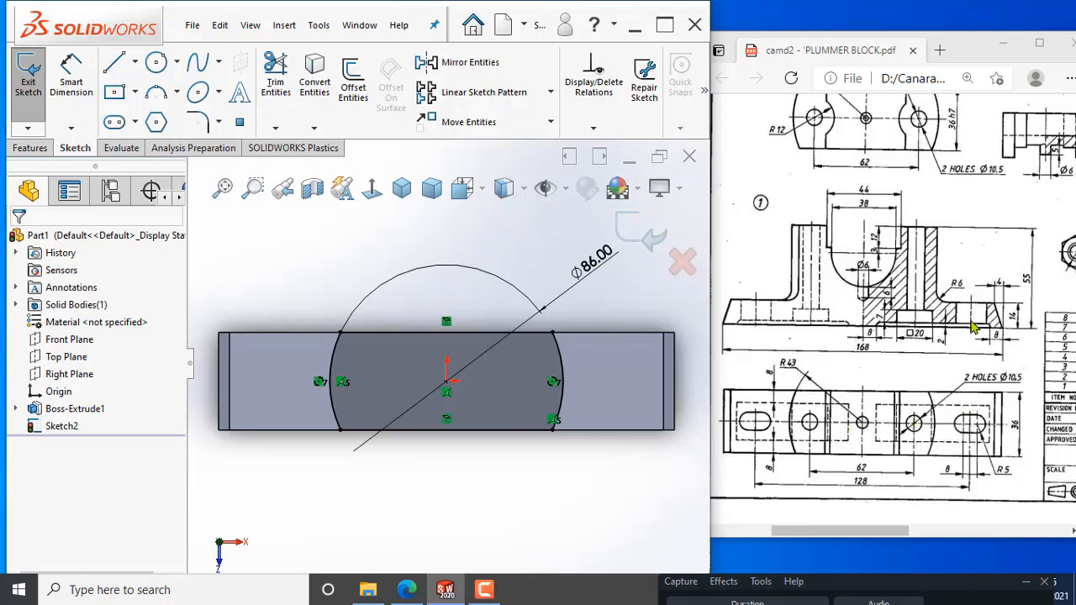
Step: Finish the sketch and extrude the profile upward as a Blind boss 41 mm deep, entered as 55-14
click(640, 228)
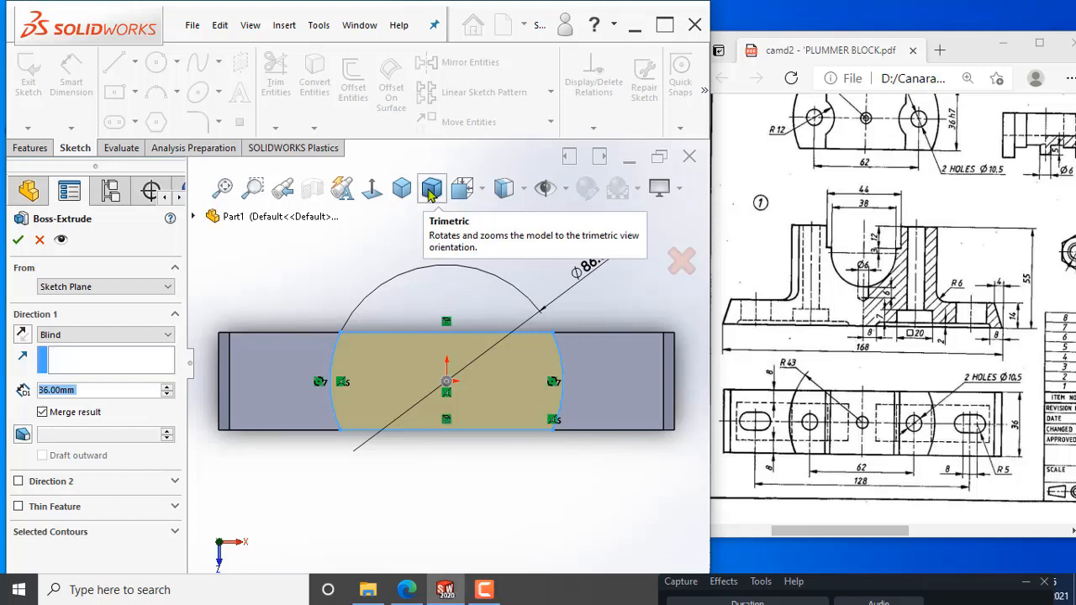
click(403, 190)
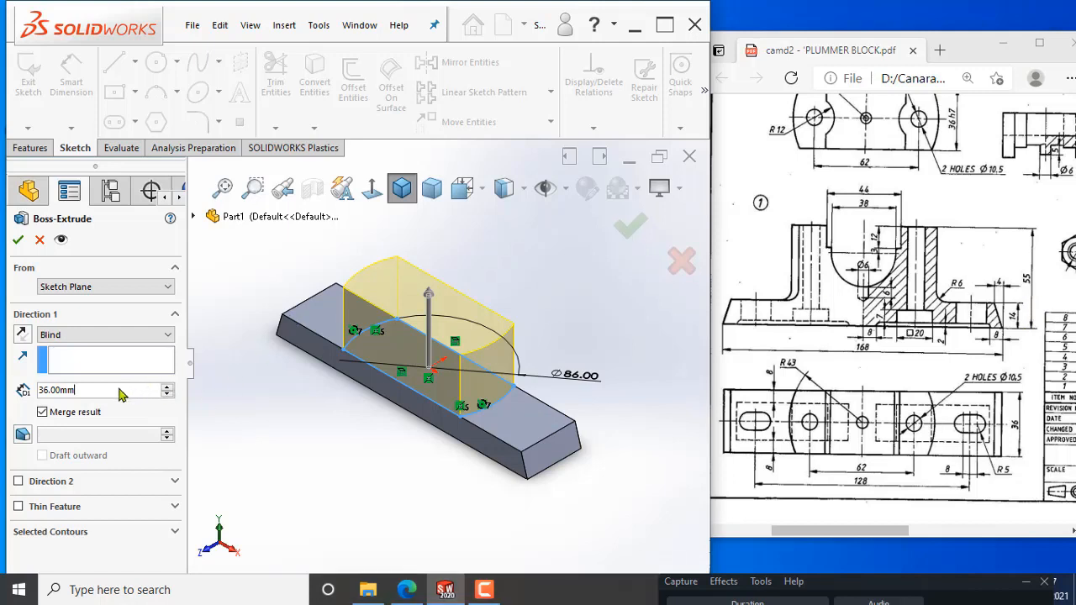
key(BackSpace)
key(BackSpace)
key(BackSpace)
key(BackSpace)
key(BackSpace)
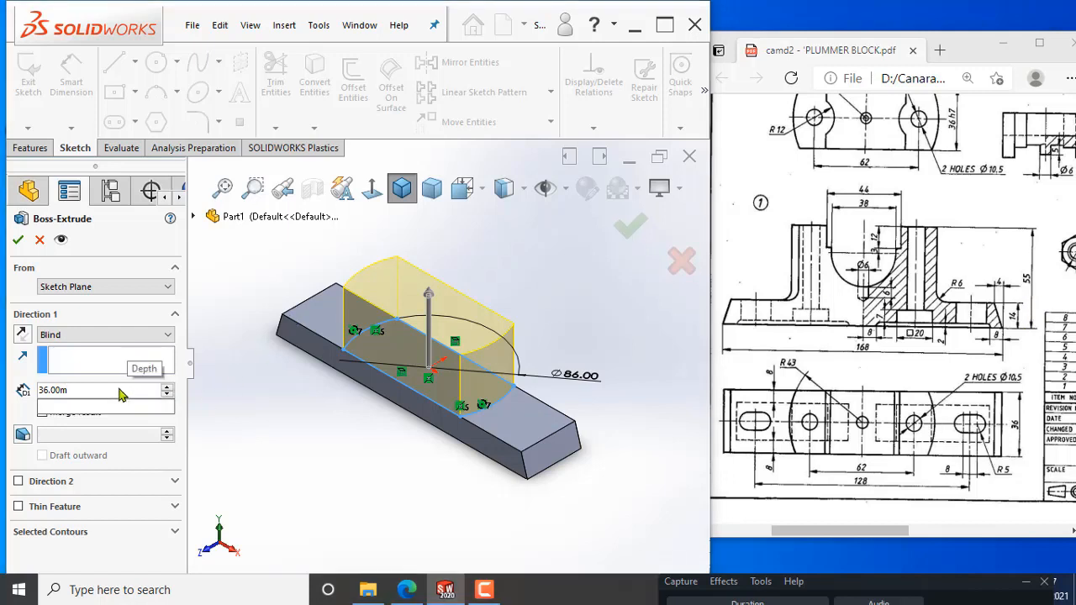
key(BackSpace)
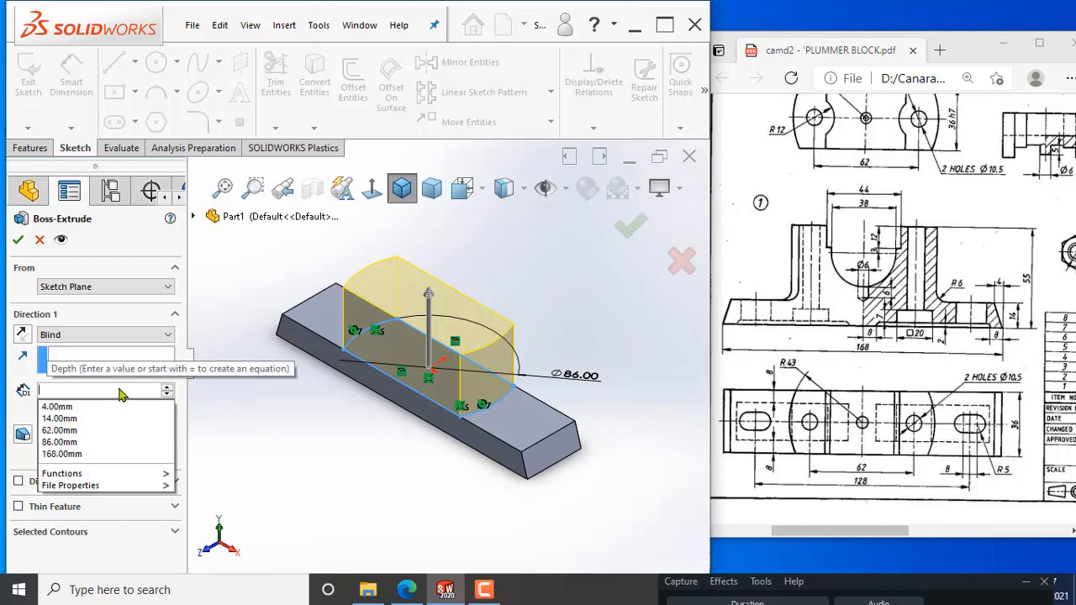
text(55)
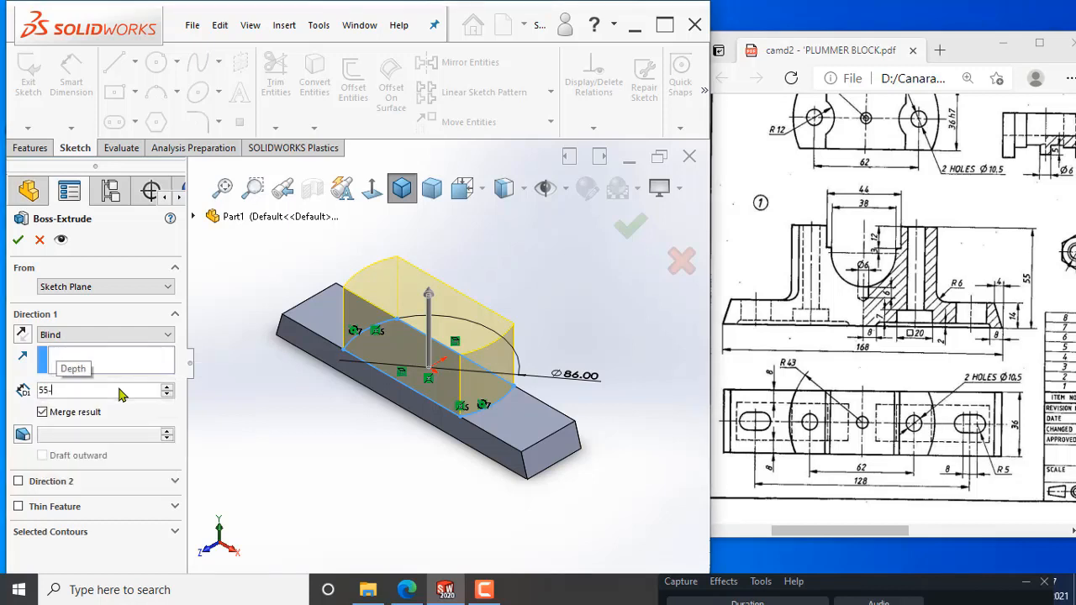
text(-14)
key(Return)
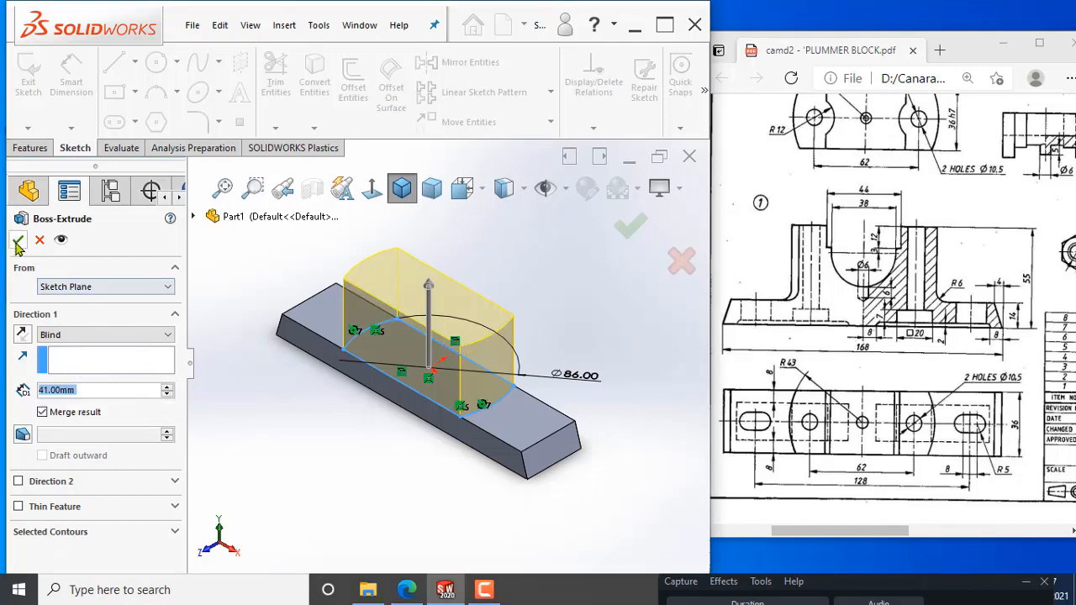
key(Return)
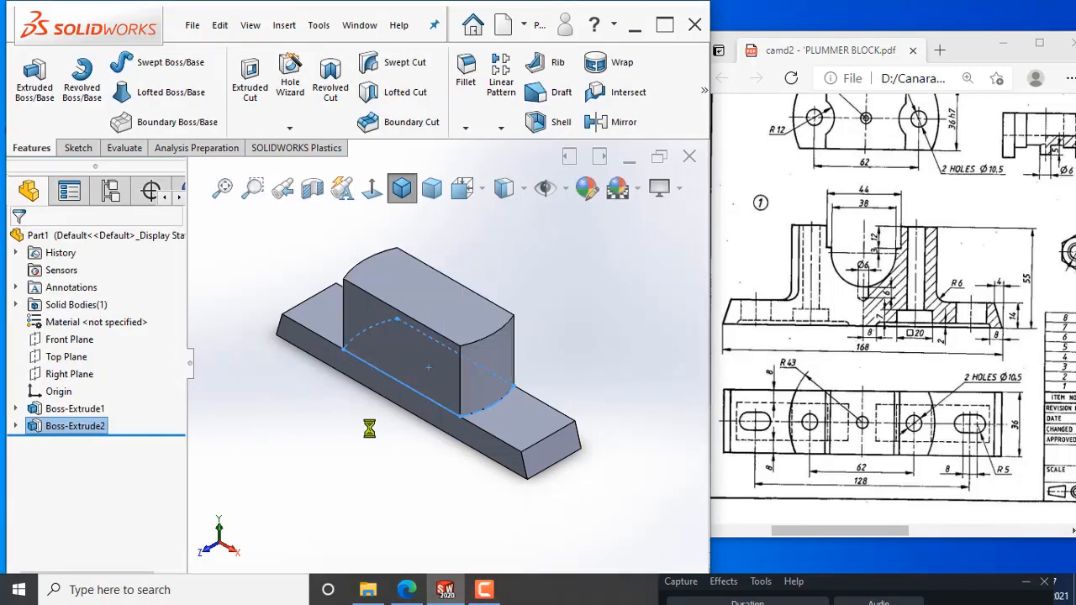
Step: Start an extruded cut sketch on the body's front face and view it normal to the sketch plane
middle_drag(632, 329, 655, 285)
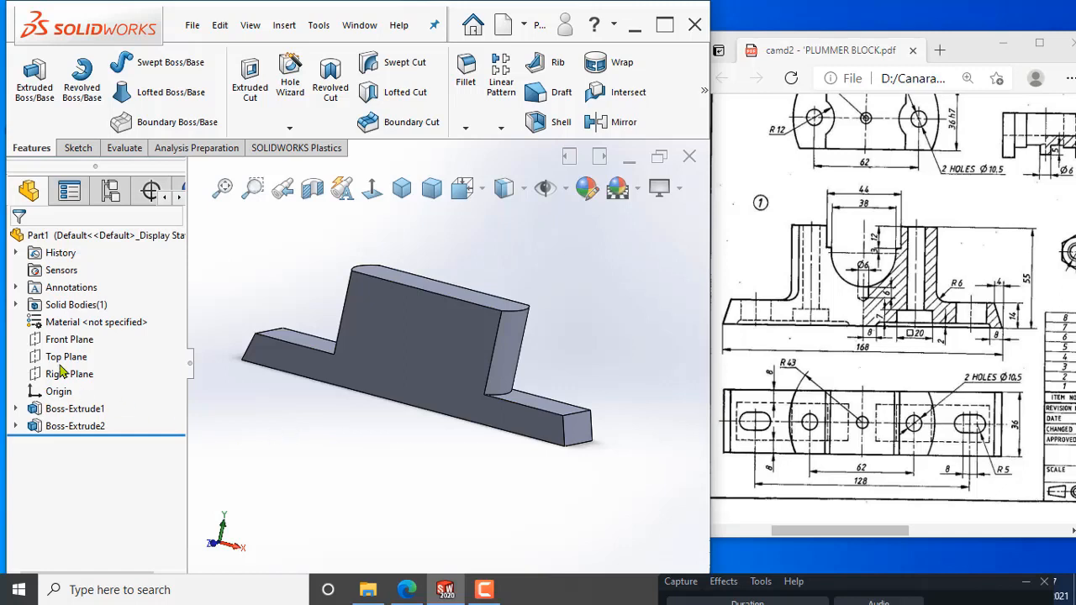
middle_drag(312, 414, 440, 439)
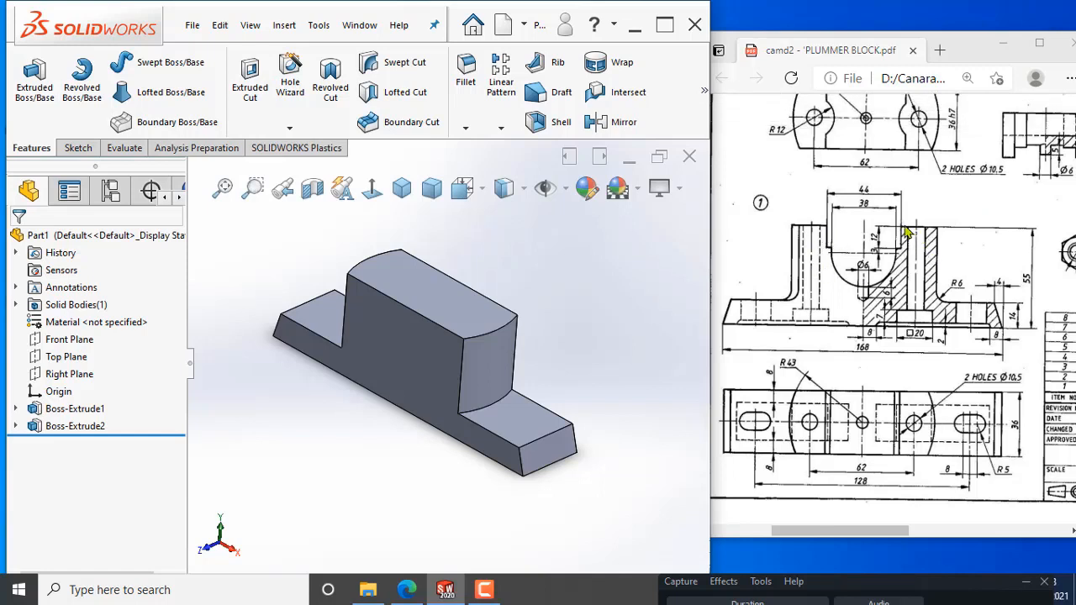
click(252, 95)
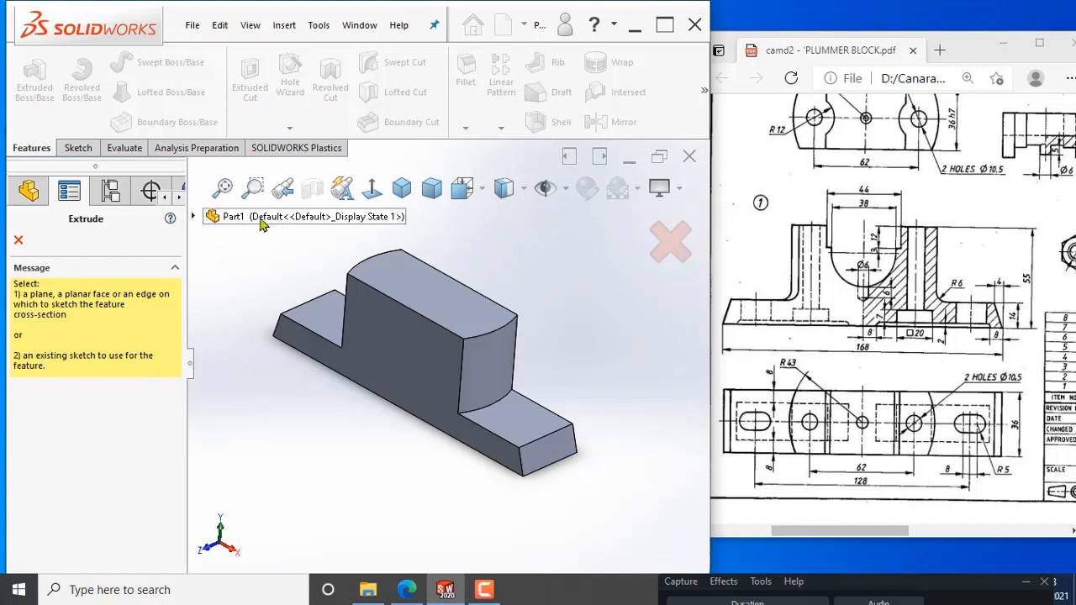
click(192, 217)
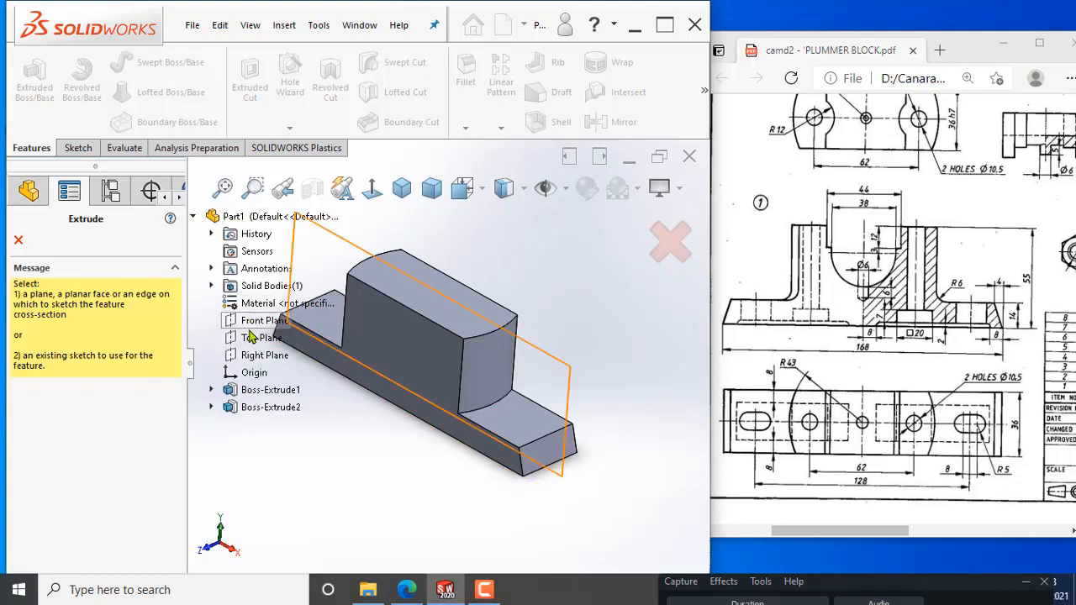
click(192, 217)
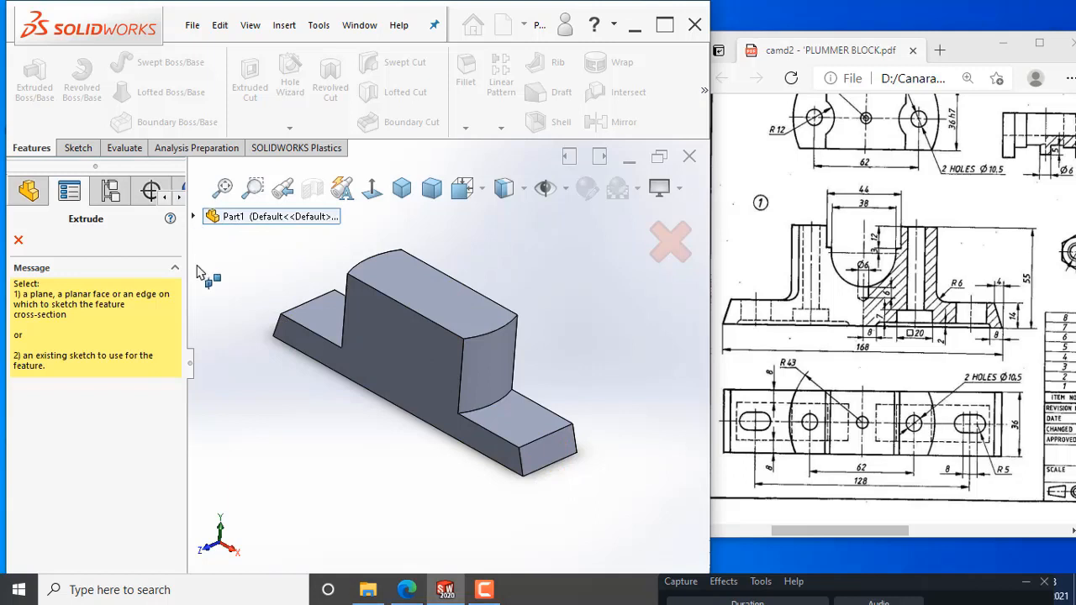
click(407, 356)
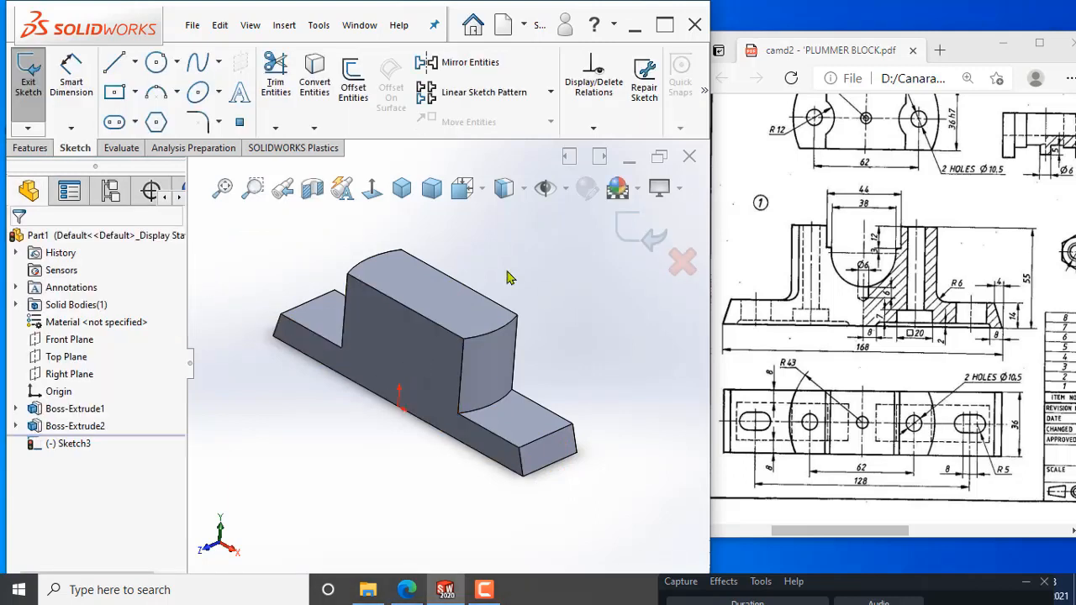
click(371, 190)
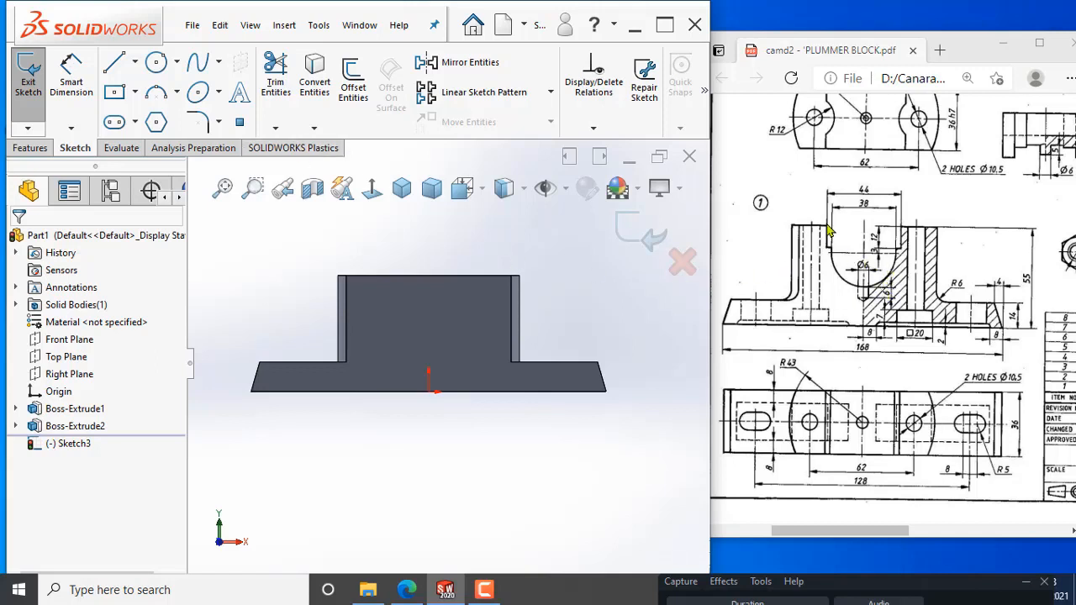
Step: Draw a circle about 50 mm in diameter on the upper body, centered directly above the origin near the top edge
click(156, 62)
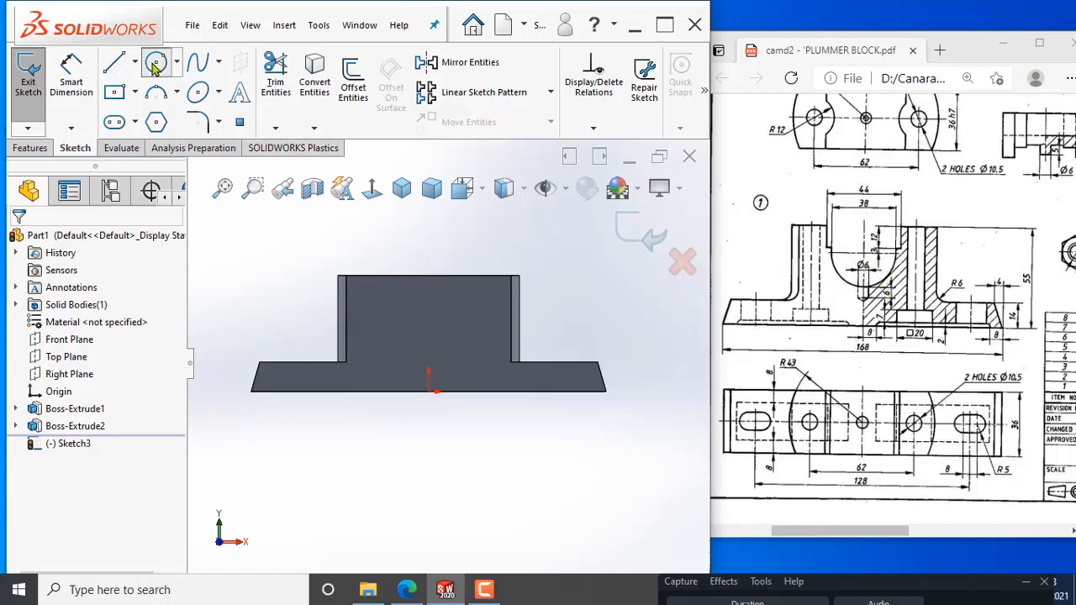
click(428, 303)
click(462, 351)
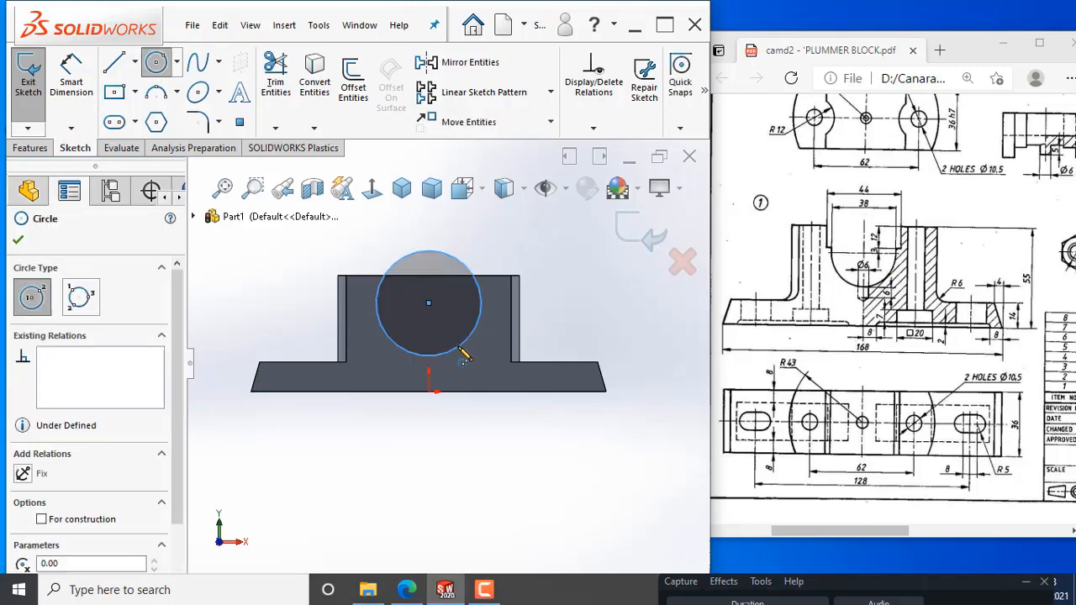
Step: Dimension the circle and set its diameter to 38 mm
click(71, 81)
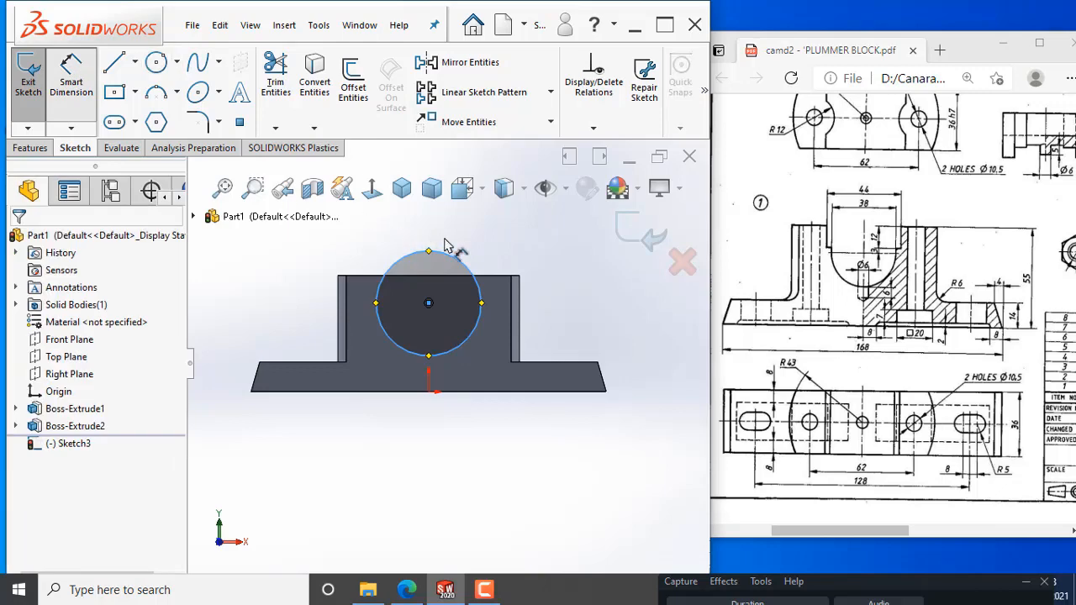
click(461, 267)
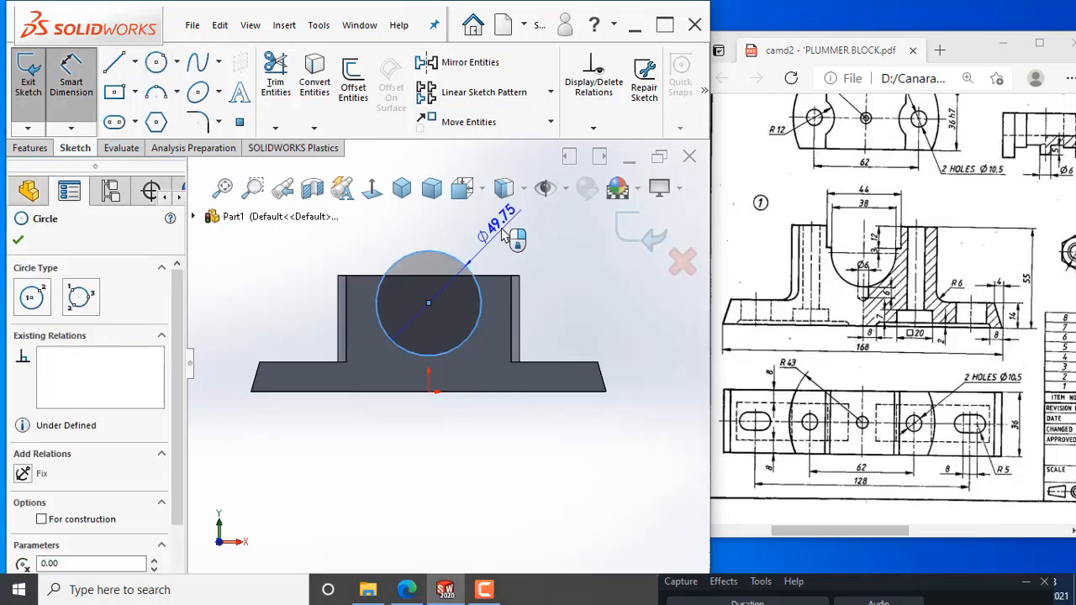
click(502, 235)
text(38)
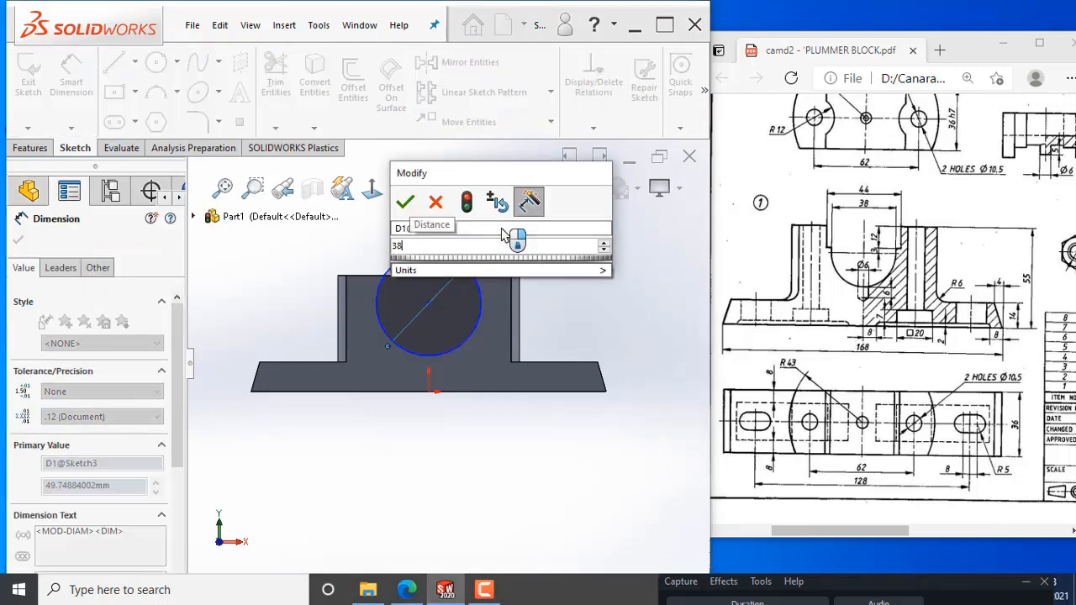
key(Return)
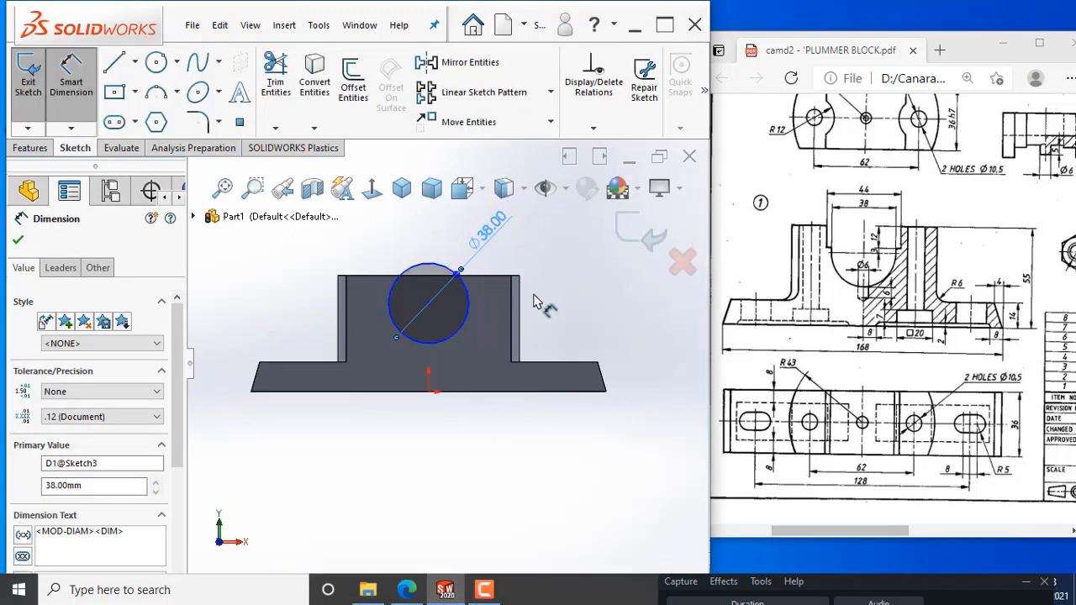
click(18, 239)
key(Escape)
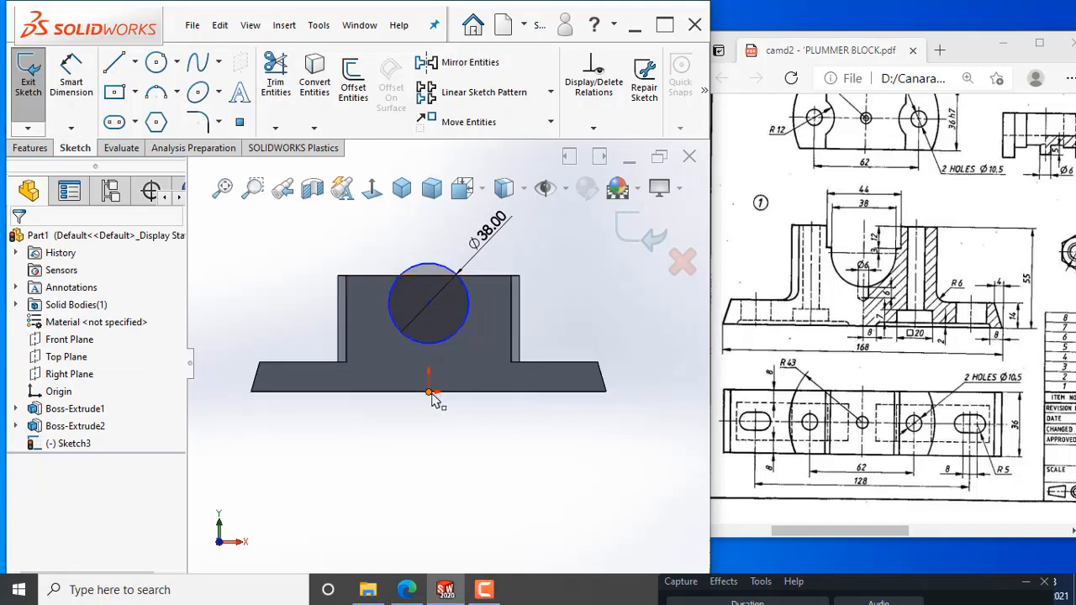
Step: Draw a vertical centerline from the origin to the circle's center
click(133, 63)
click(139, 106)
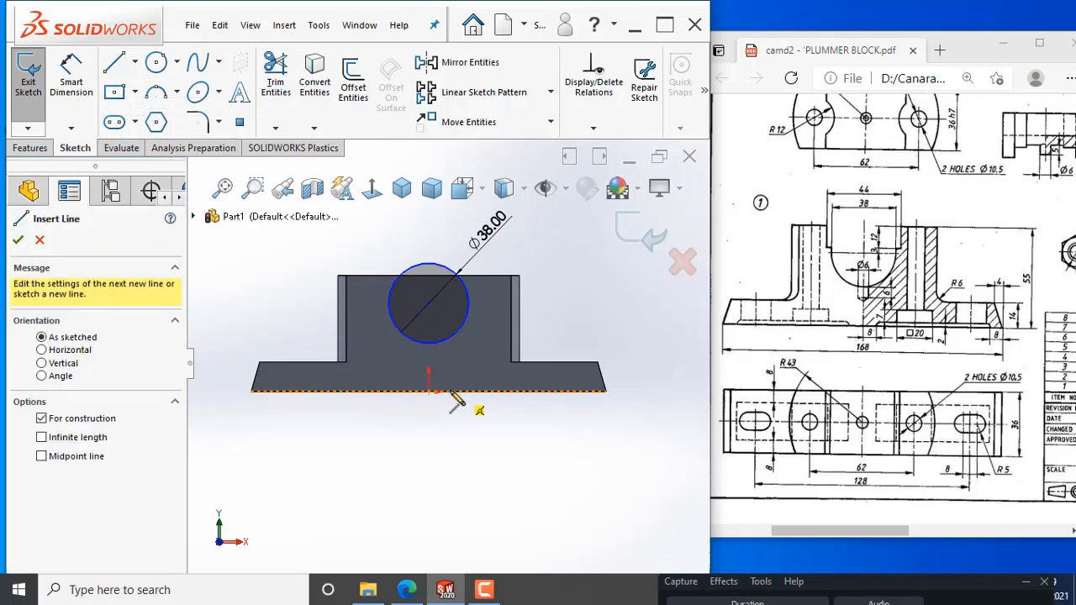
click(429, 392)
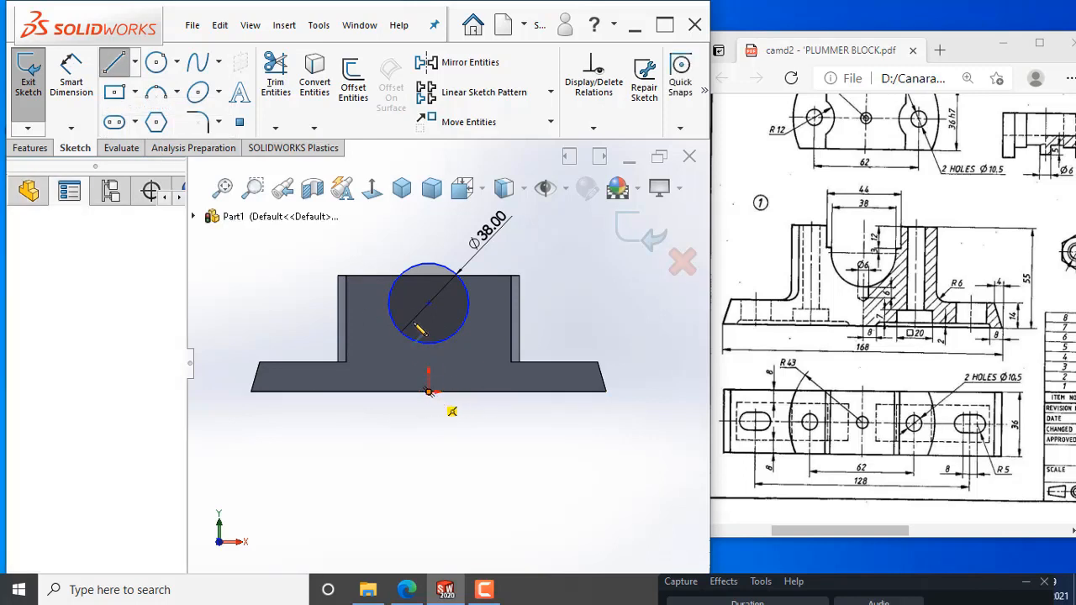
click(429, 304)
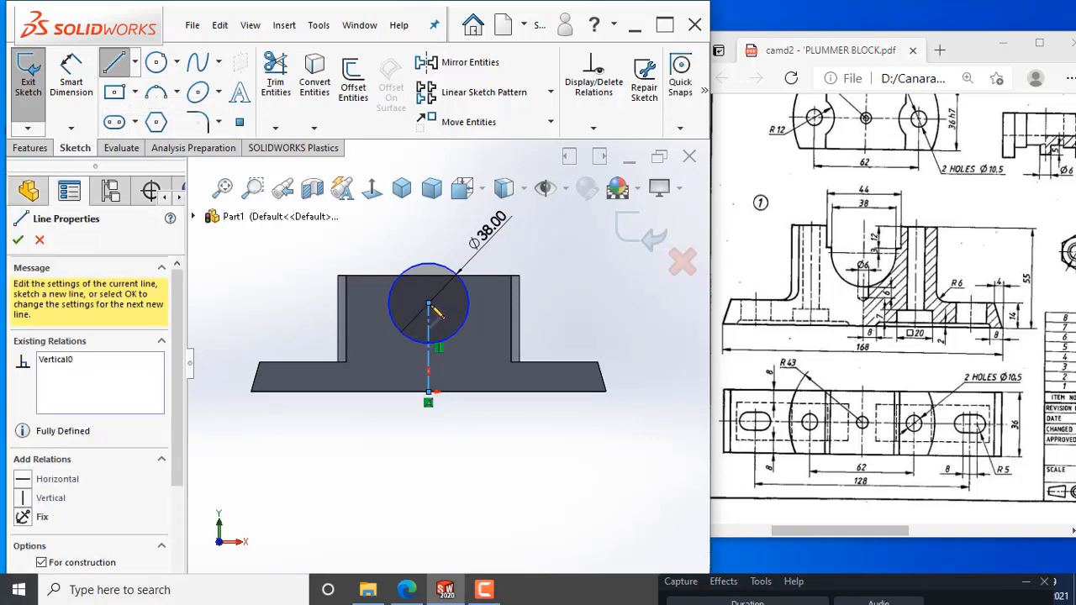
click(428, 346)
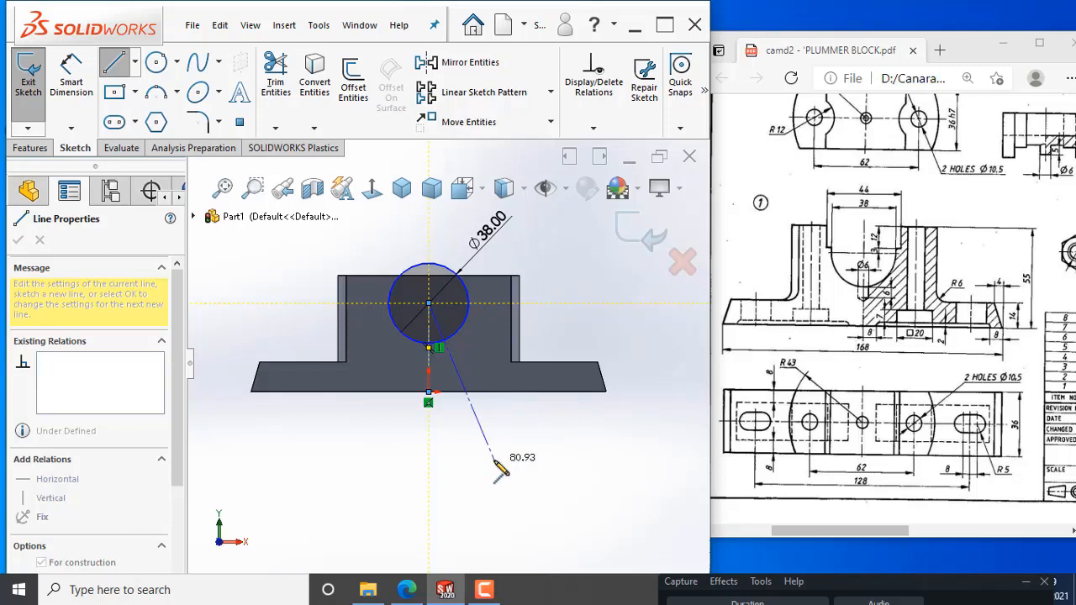
Step: Draw a stepped line from the upper body's top edge: about 10 mm down, about 3 mm toward the circle, ending on the circle's right quadrant
key(Escape)
key(Escape)
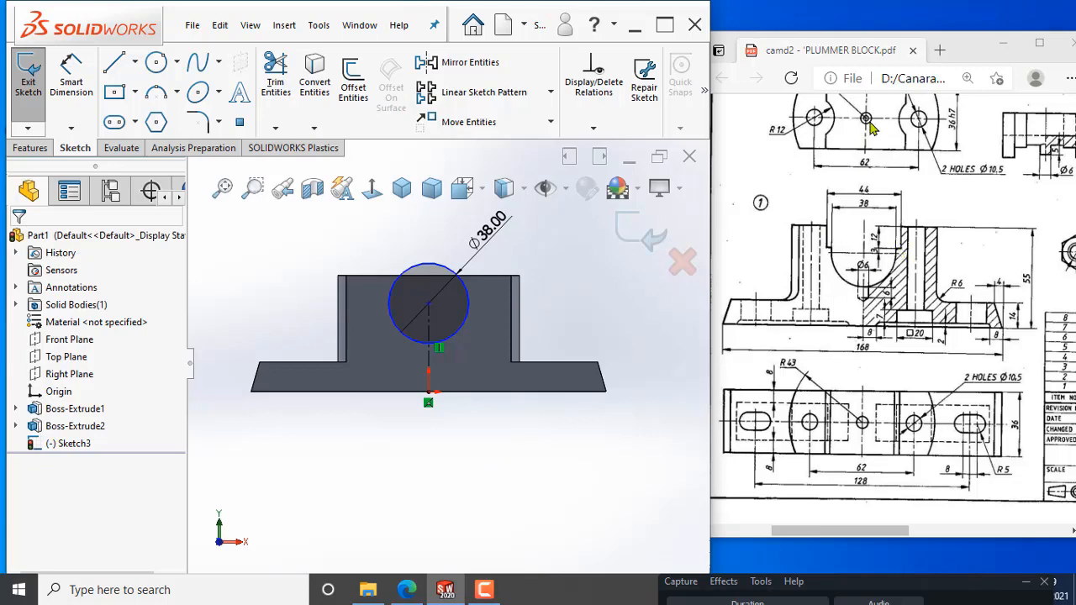
click(929, 110)
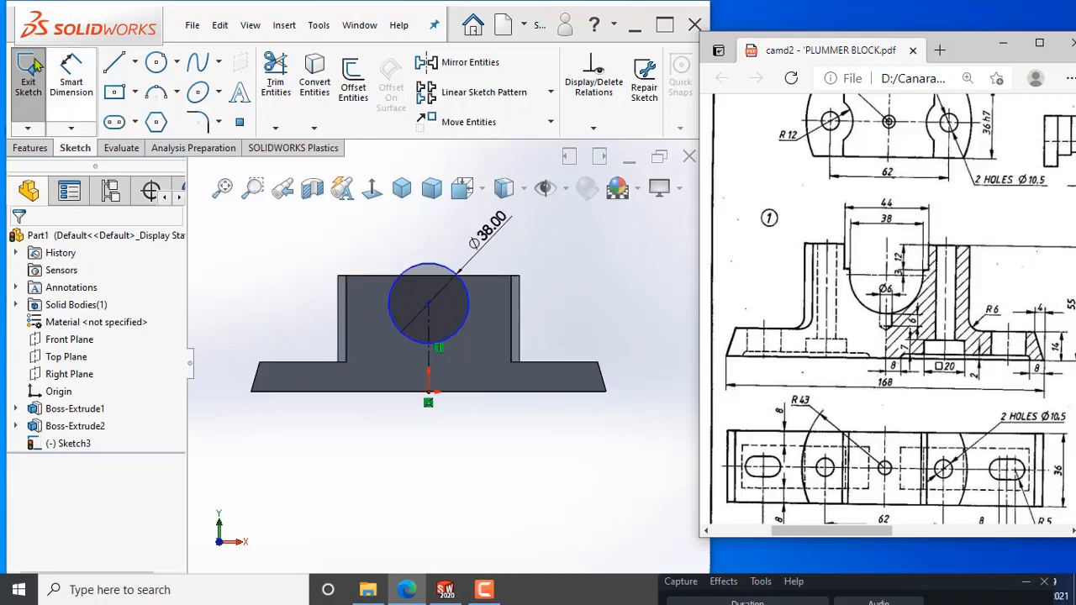
click(118, 66)
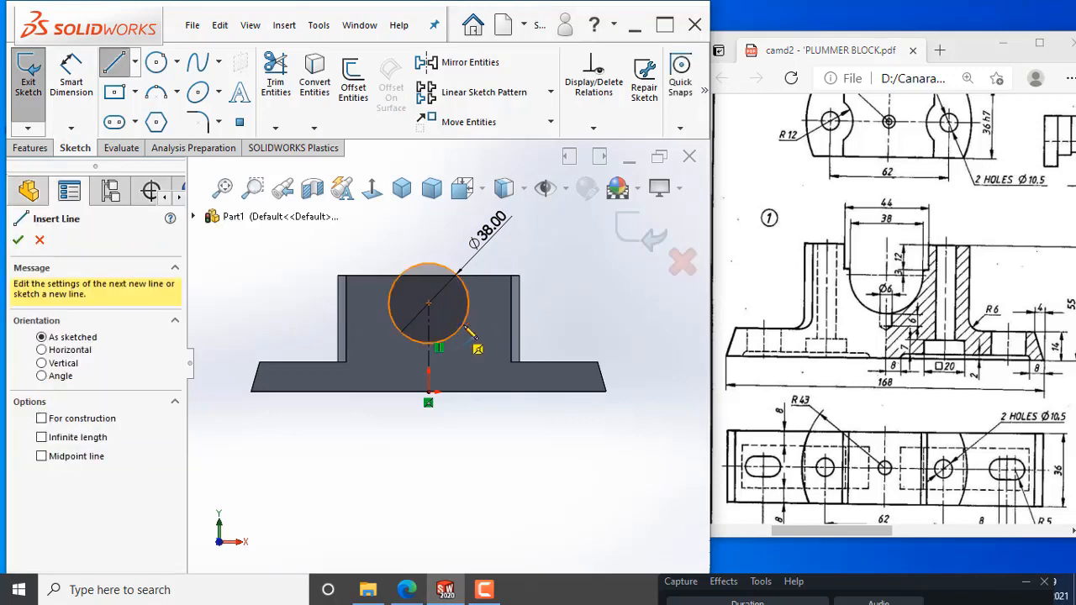
scroll(475, 303, down, 5)
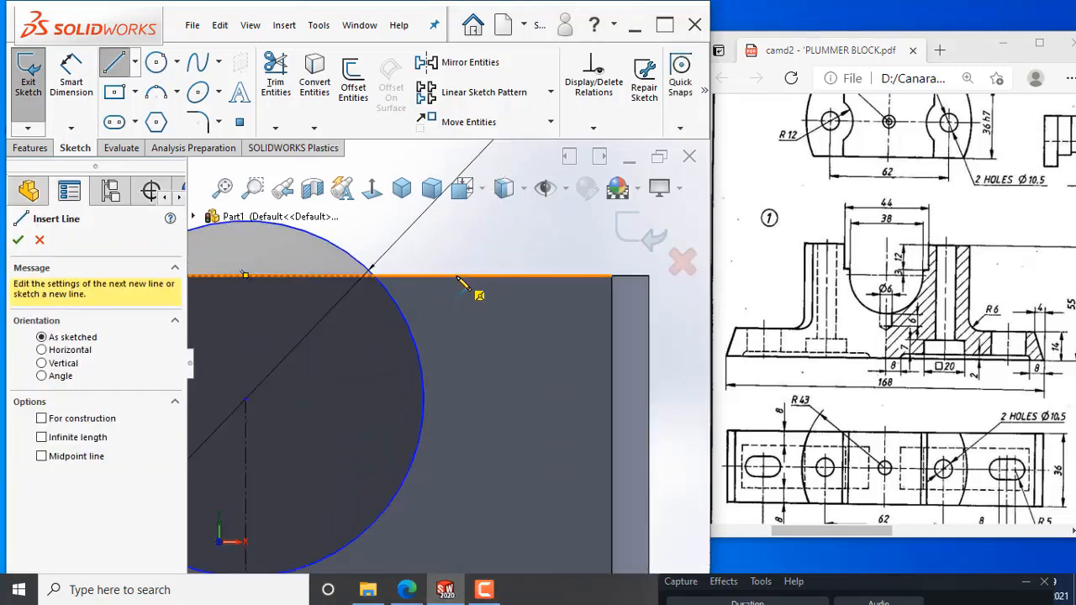
click(456, 276)
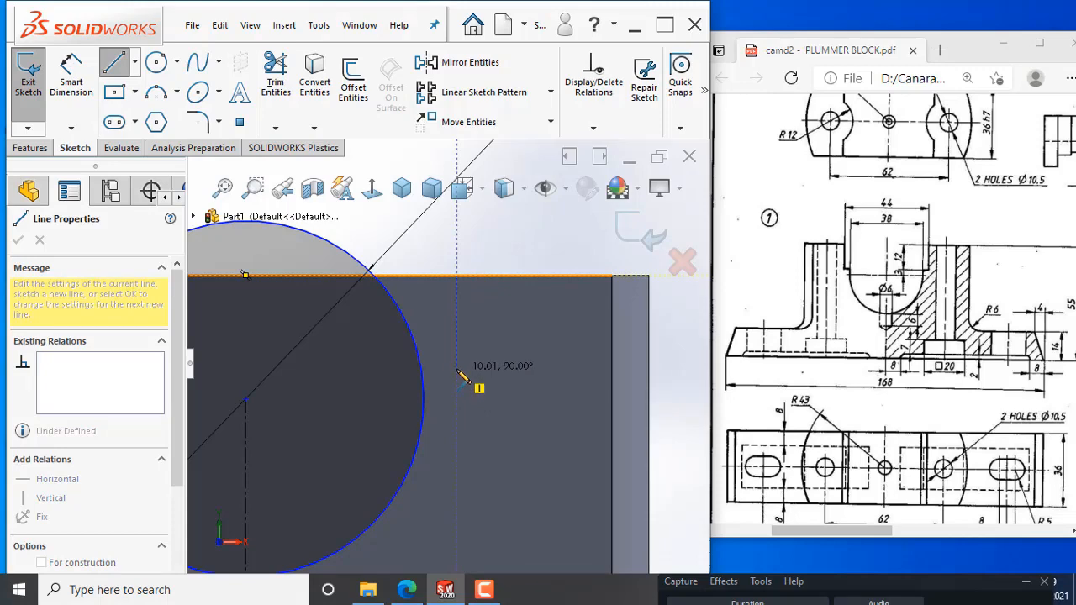
click(456, 322)
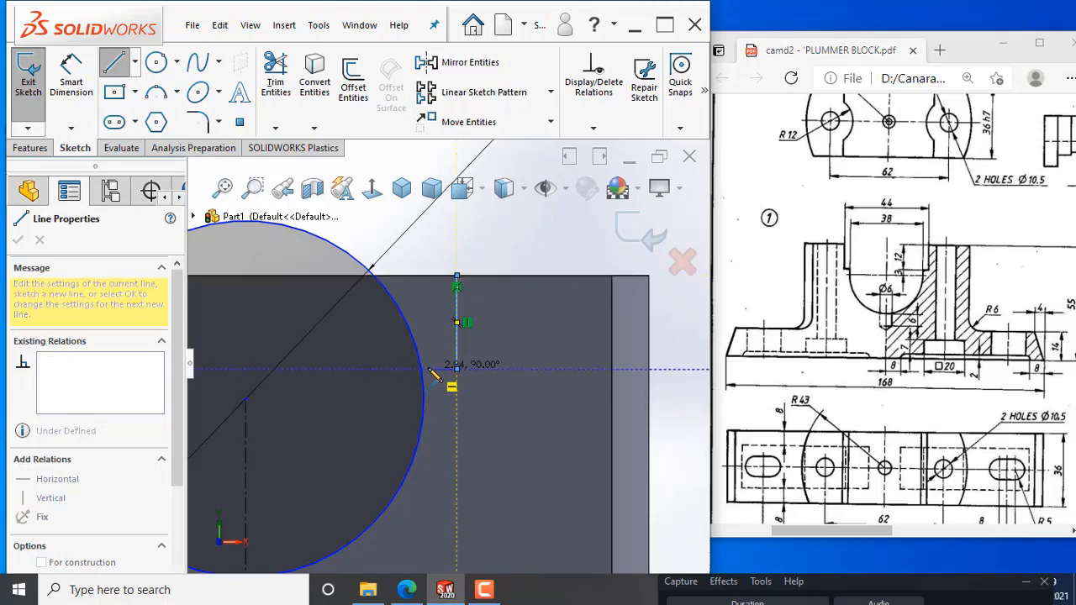
click(428, 369)
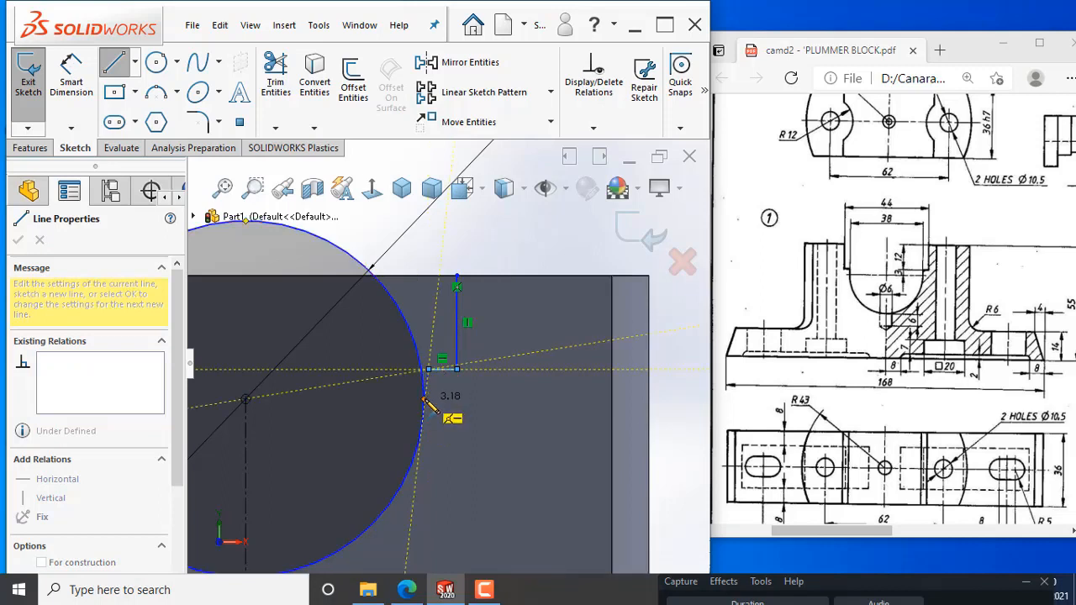
click(426, 386)
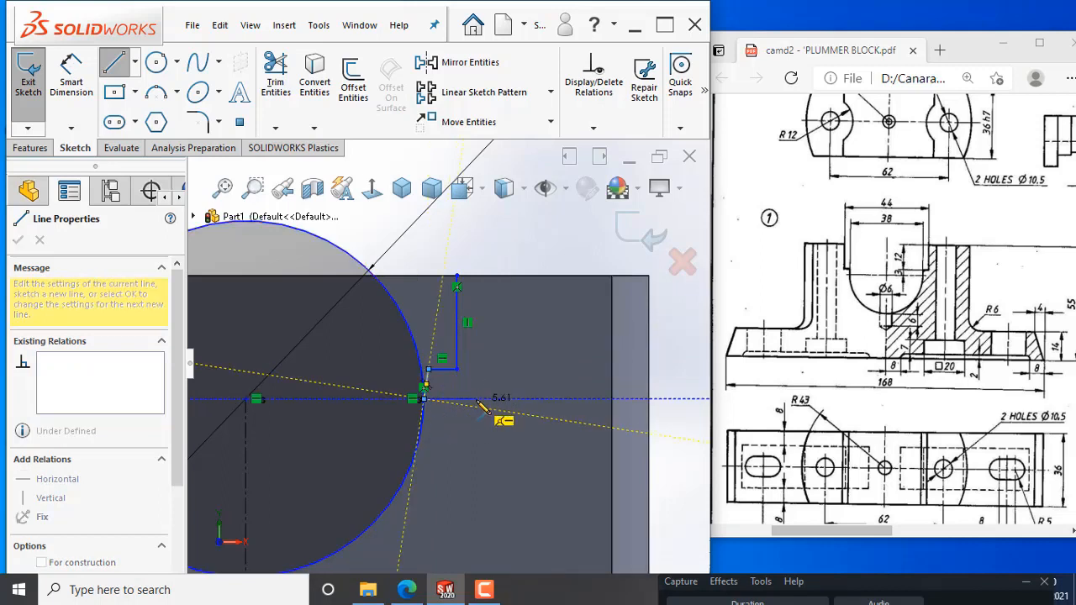
key(Escape)
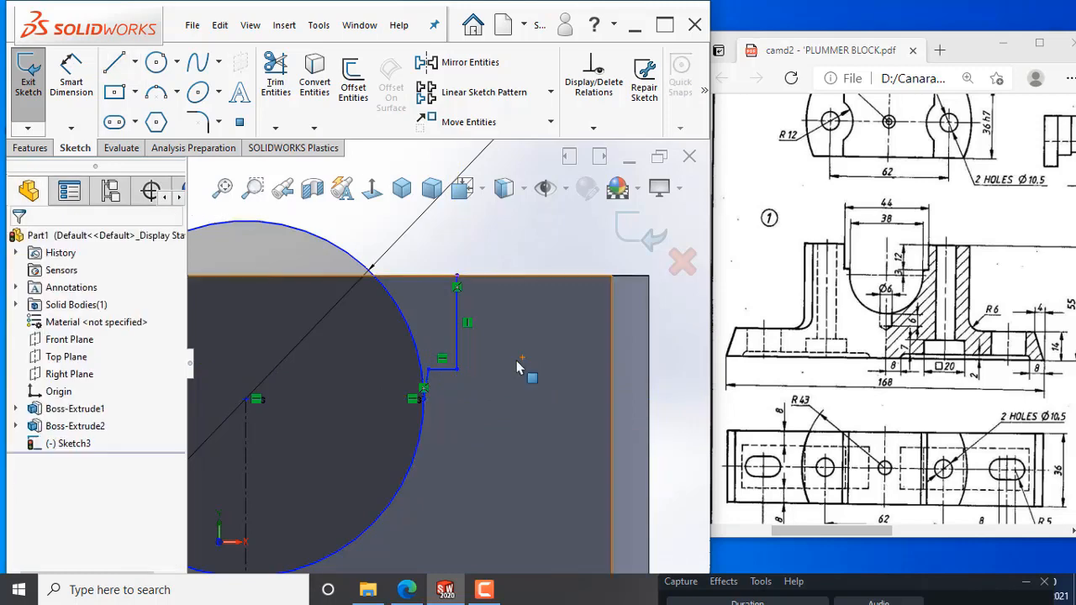
Step: Delete the 38 mm circle and the three connected step lines from the sketch, keeping the vertical centerline
scroll(516, 360, up, 3)
scroll(478, 361, up, 2)
scroll(344, 389, down, 2)
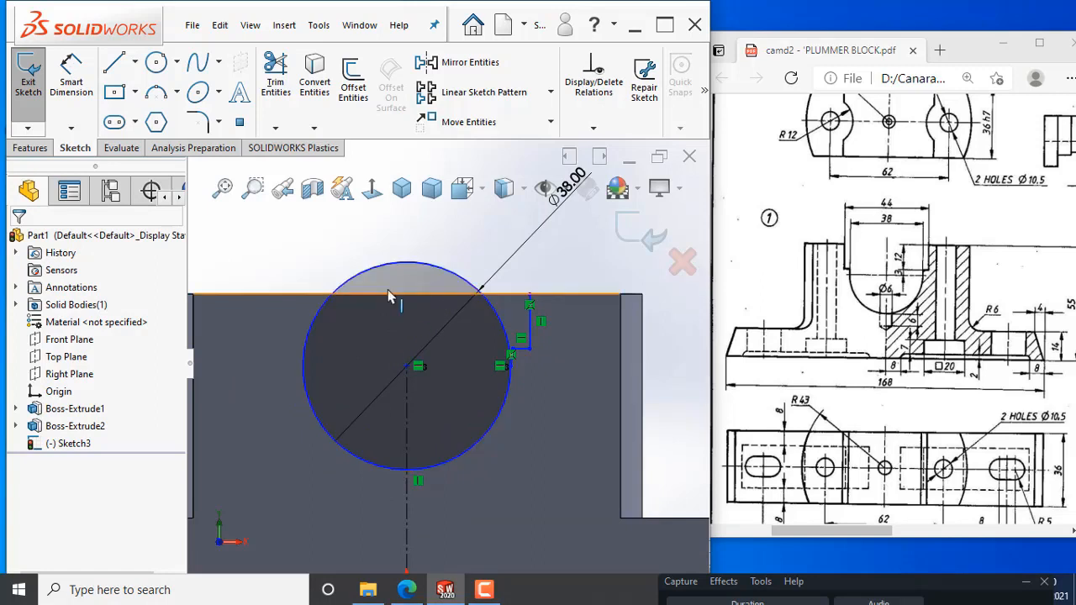
scroll(310, 281, up, 2)
mouse_move(280, 268)
mouse_down()
mouse_move(481, 457)
mouse_move(553, 461)
mouse_up()
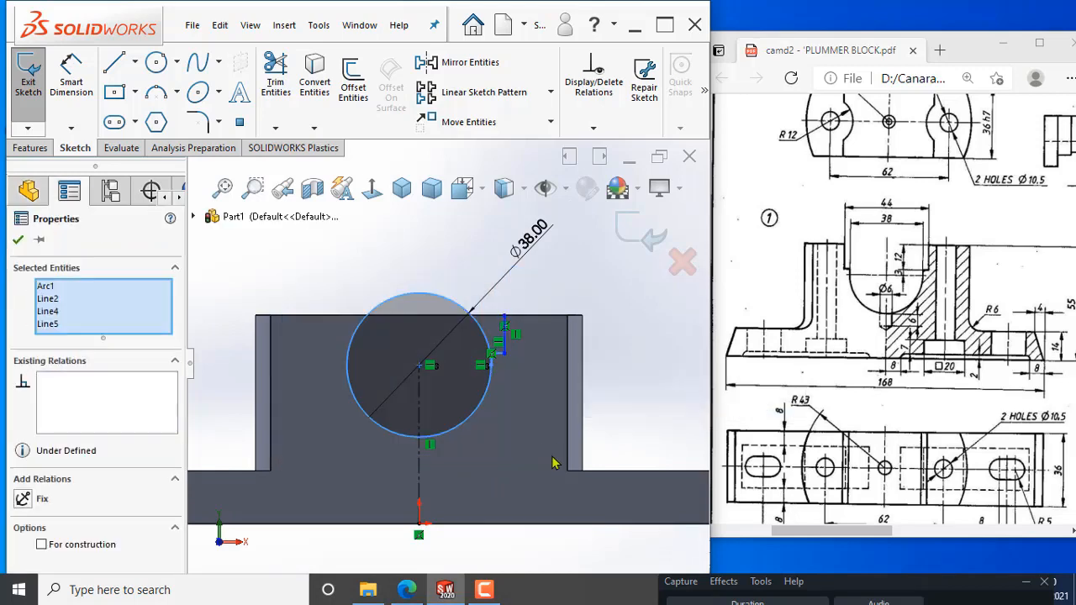
key(Delete)
Step: Extend the centerline's upper endpoint vertically to the top edge of the upper body
click(459, 304)
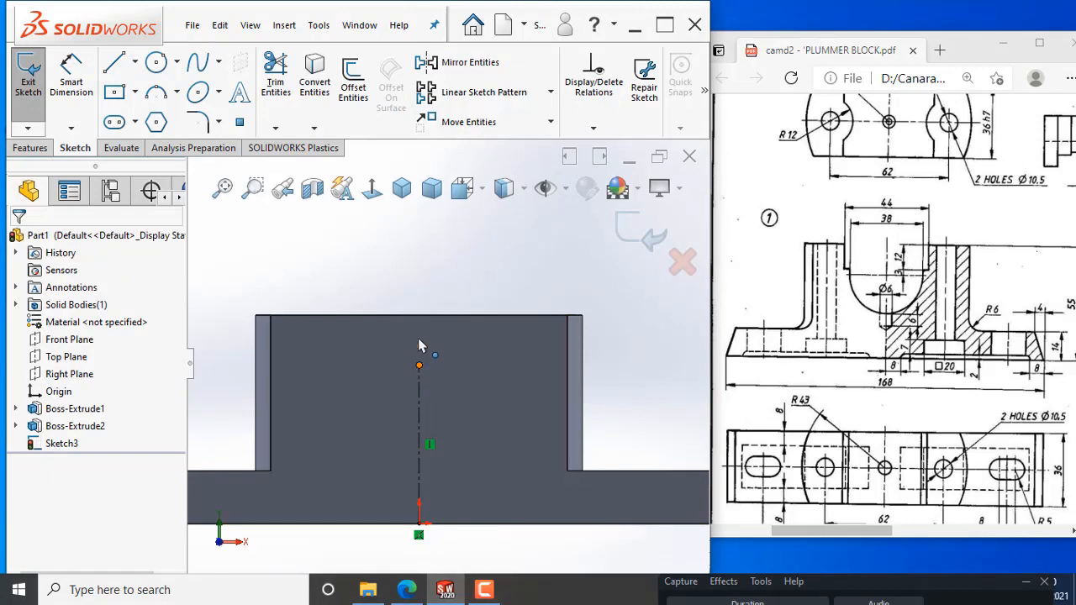
click(419, 316)
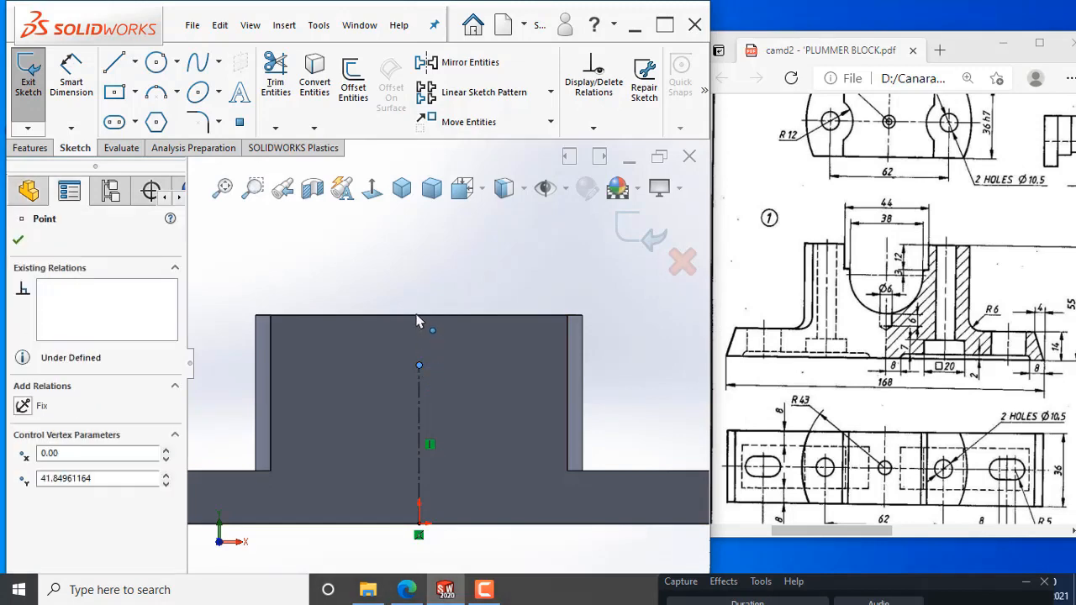
click(380, 262)
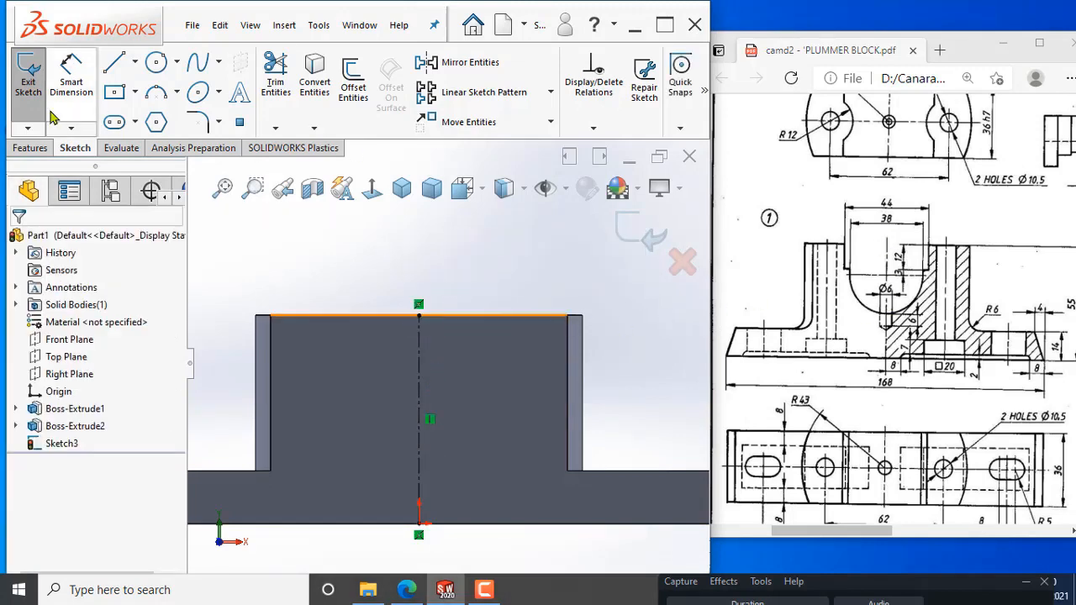
Step: Draw a corner rectangle about 54 mm wide and 14 mm high from the upper body's top edge, spanning the centerline
click(137, 92)
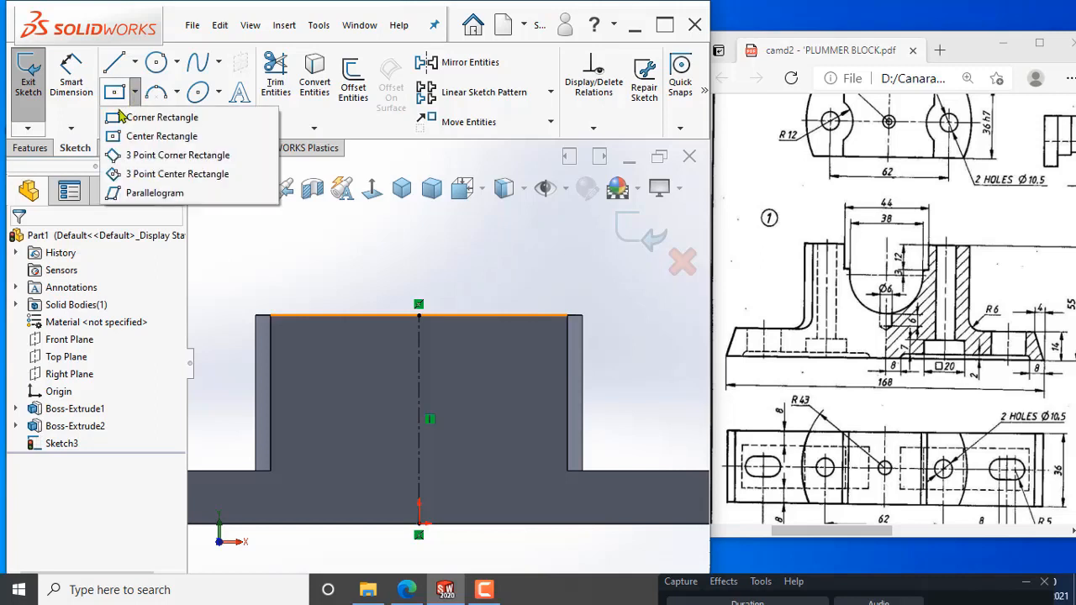
click(115, 120)
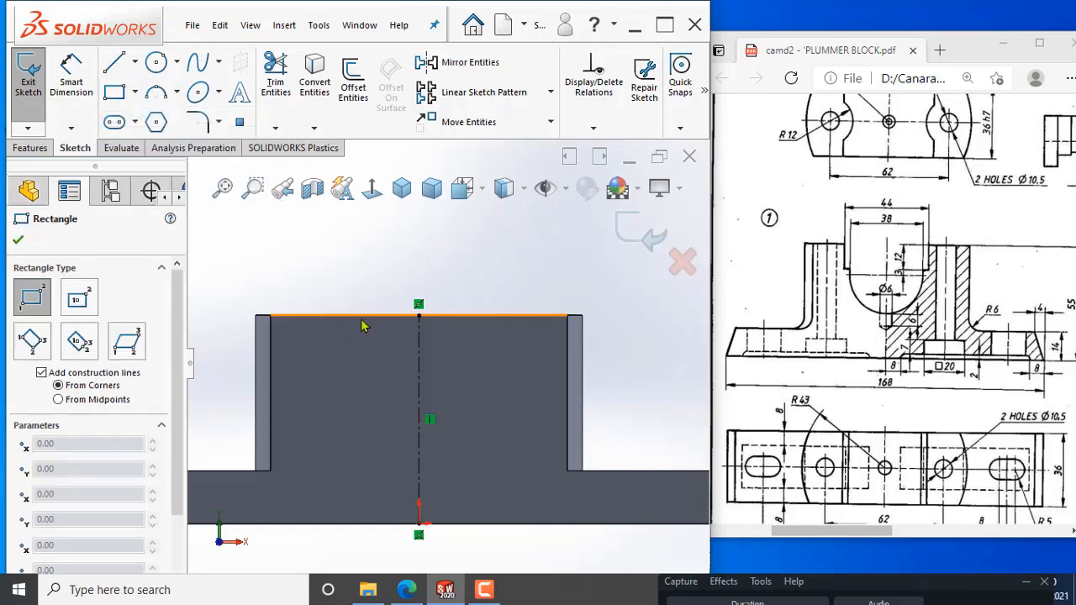
click(327, 316)
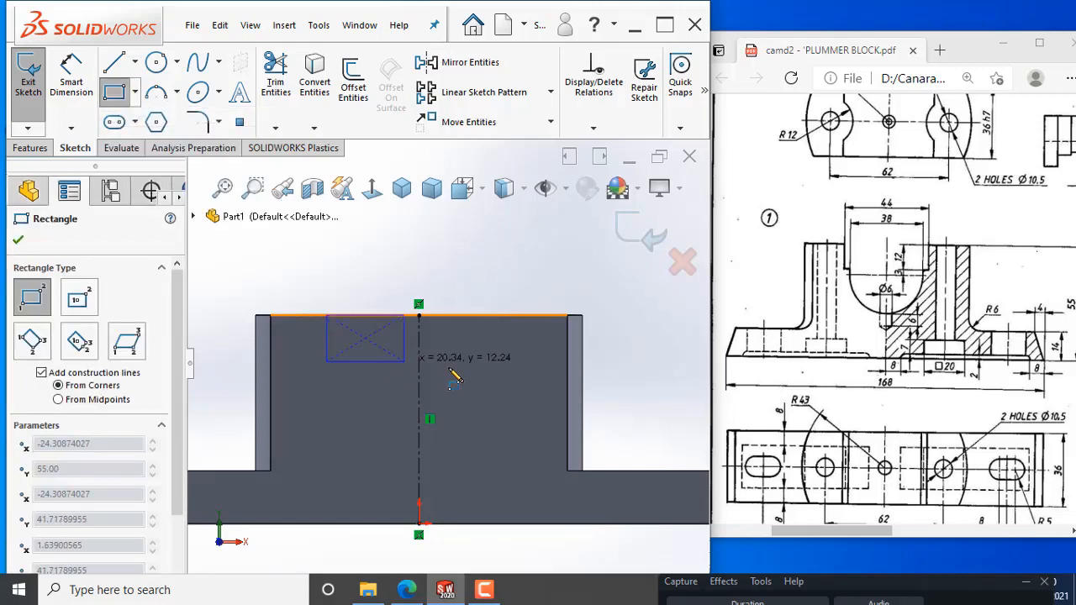
click(531, 366)
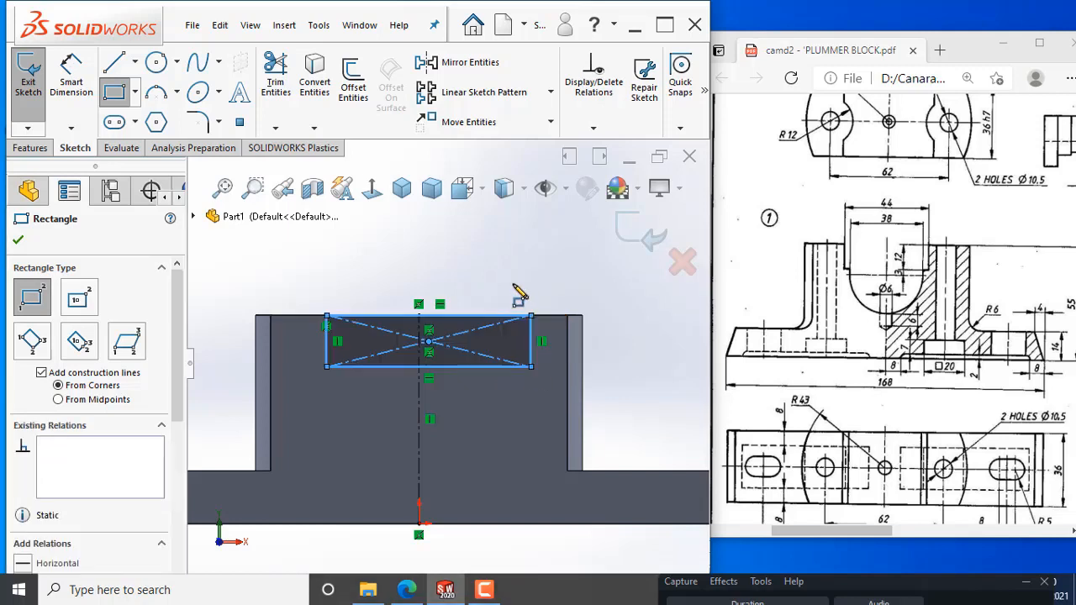
key(Escape)
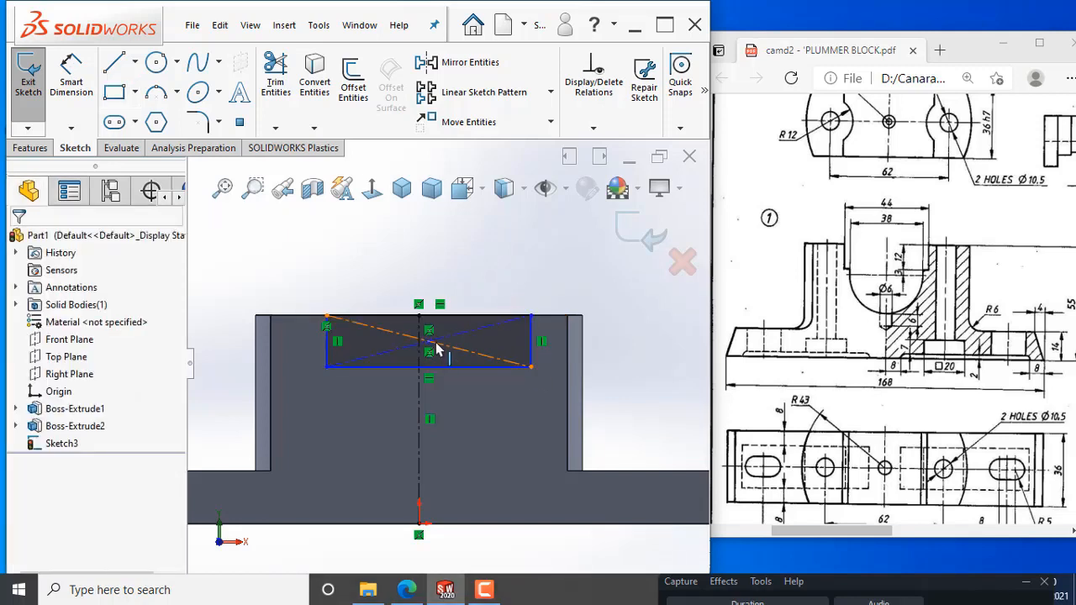
Step: Delete the whole rectangle with its construction diagonals and center point from the sketch
click(428, 345)
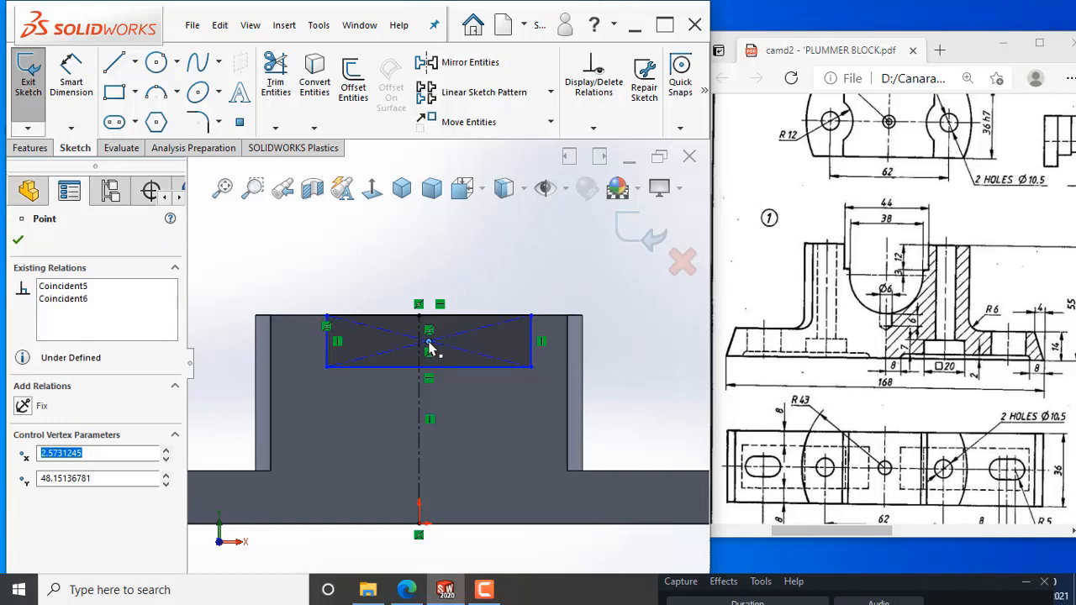
ctrl+click(421, 401)
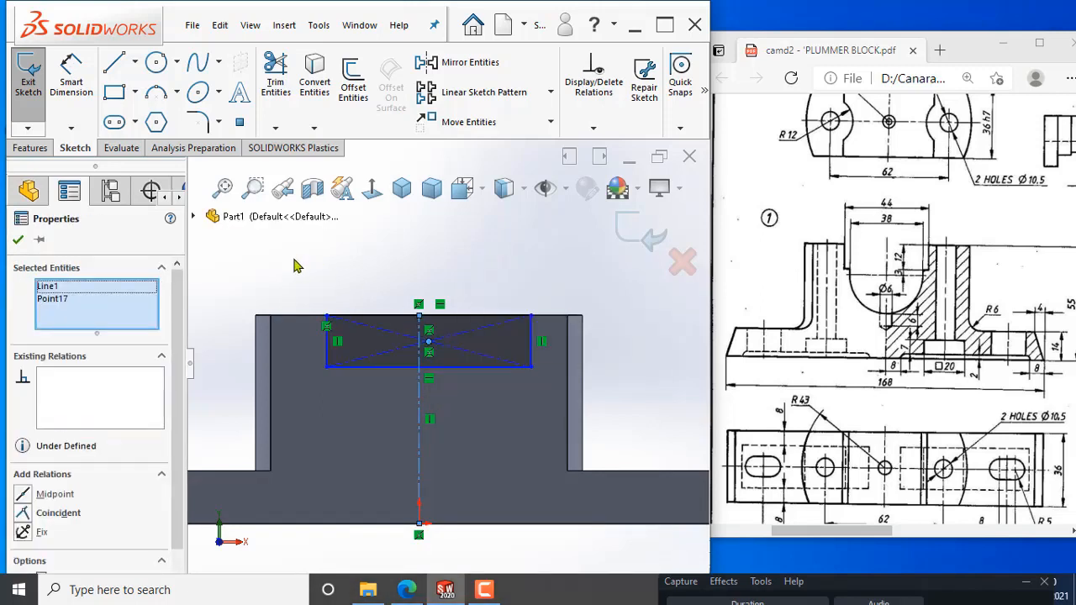
drag(293, 257, 553, 431)
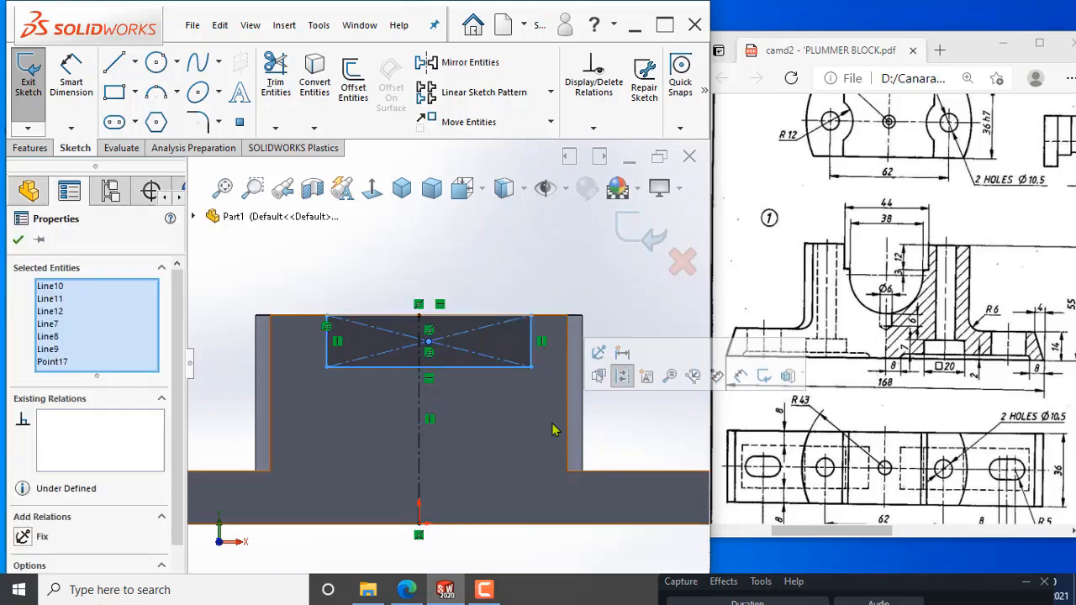
key(Delete)
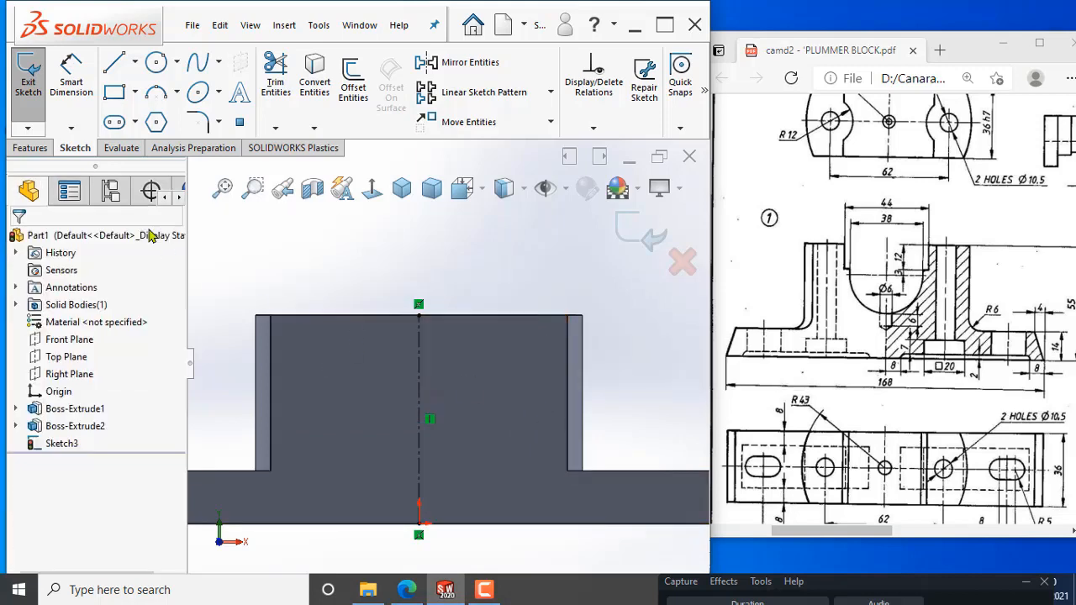
Step: Draw a corner rectangle about 60 mm wide and 13 mm high, starting on the upper body's top edge and crossing the centerline
click(134, 92)
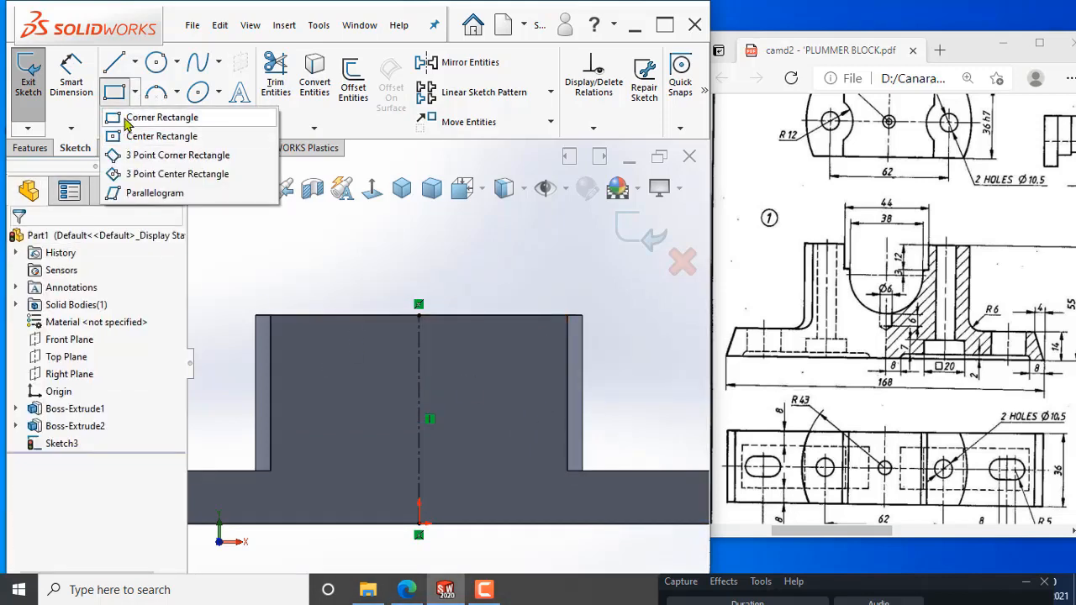
click(152, 118)
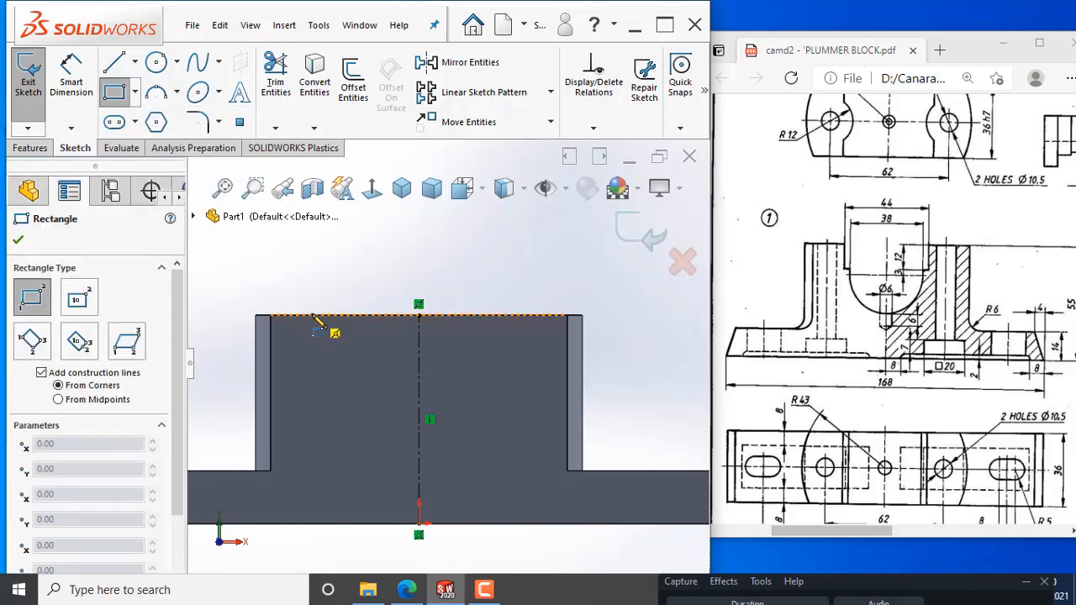
click(314, 316)
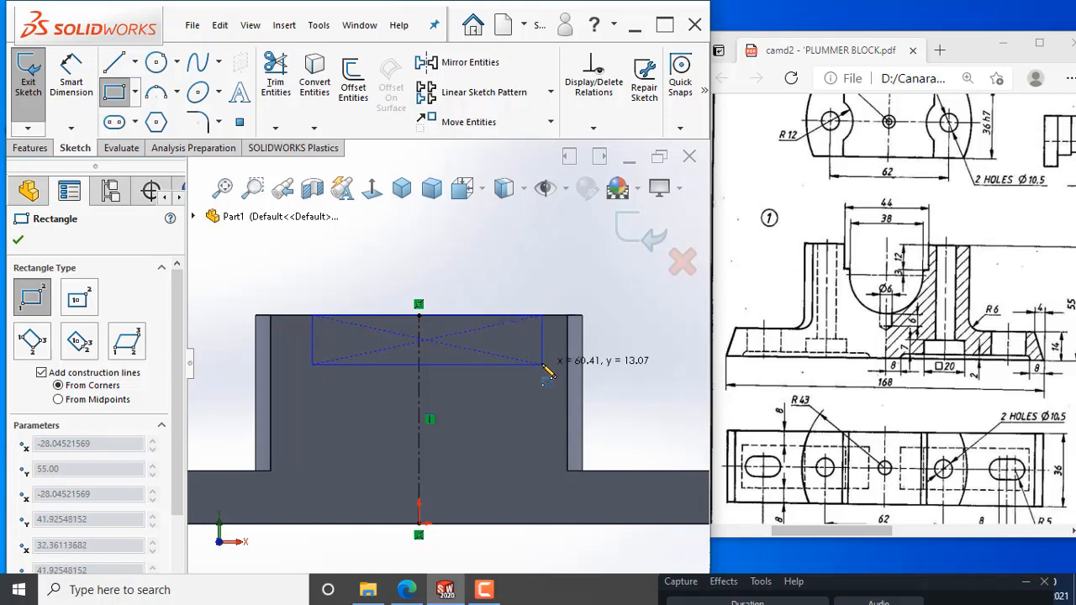
click(542, 364)
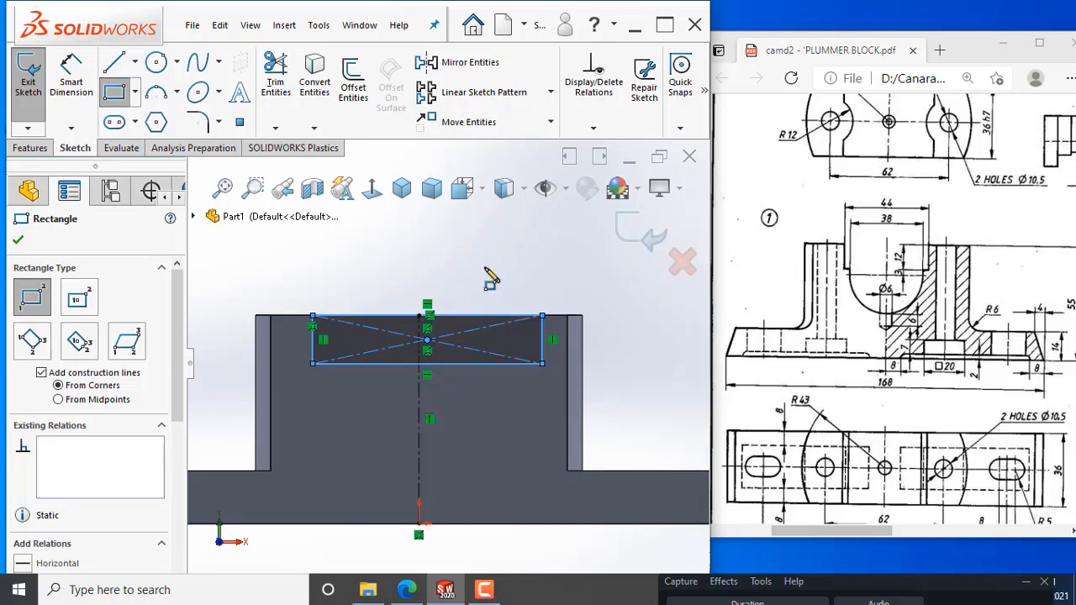
key(Escape)
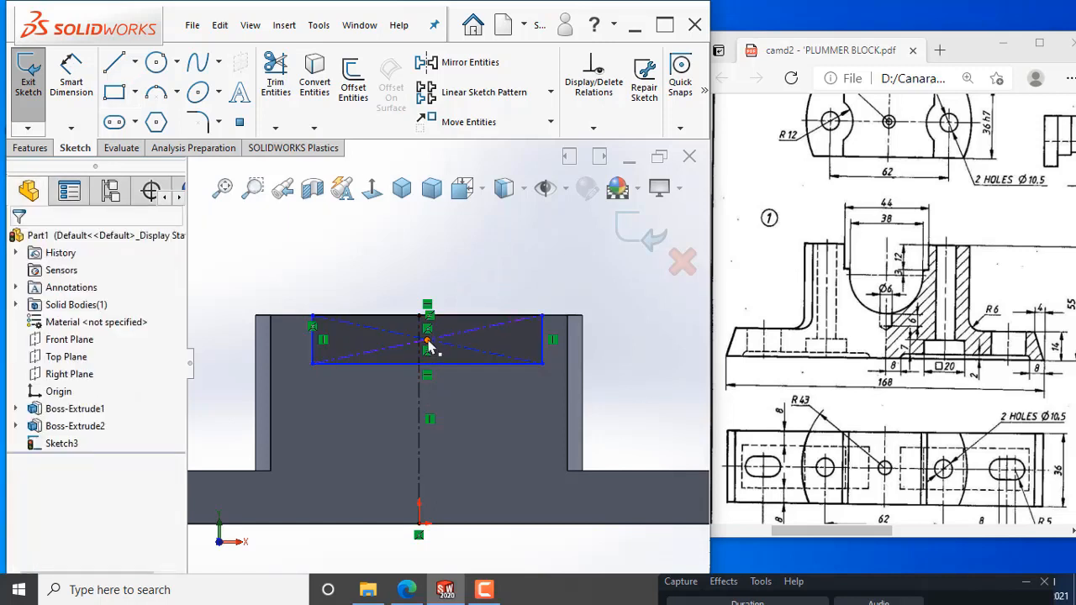
Step: Make the rectangle's center point coincident with the vertical centerline
click(427, 342)
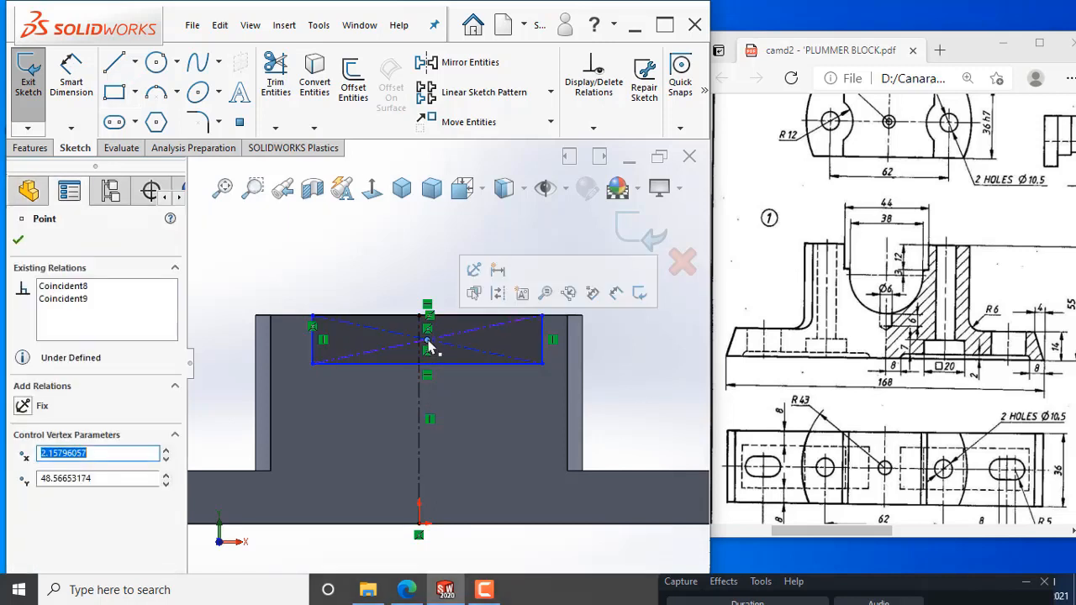
click(420, 405)
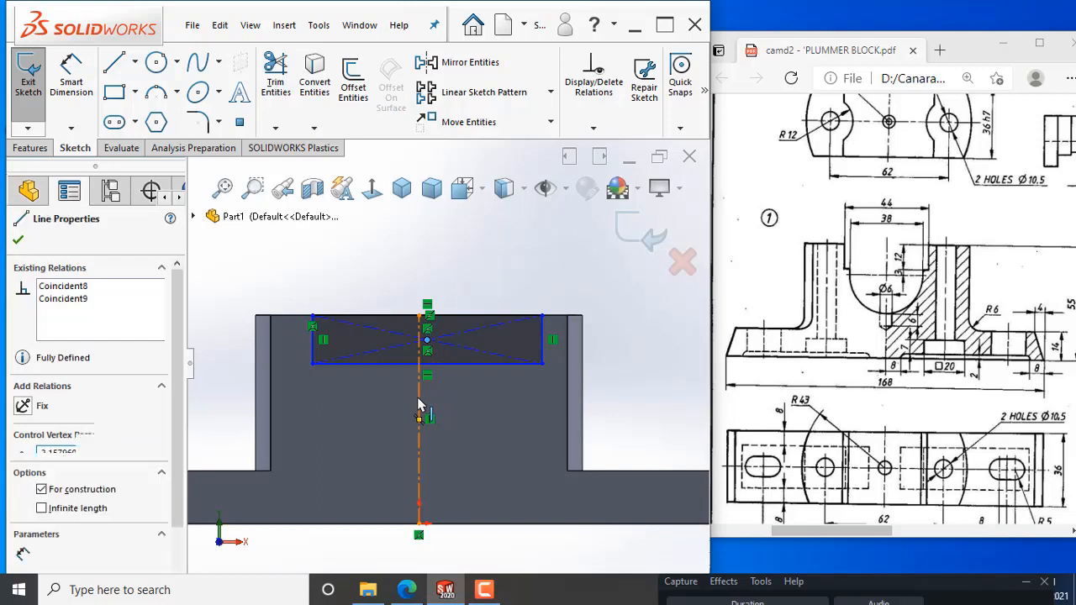
ctrl+click(425, 379)
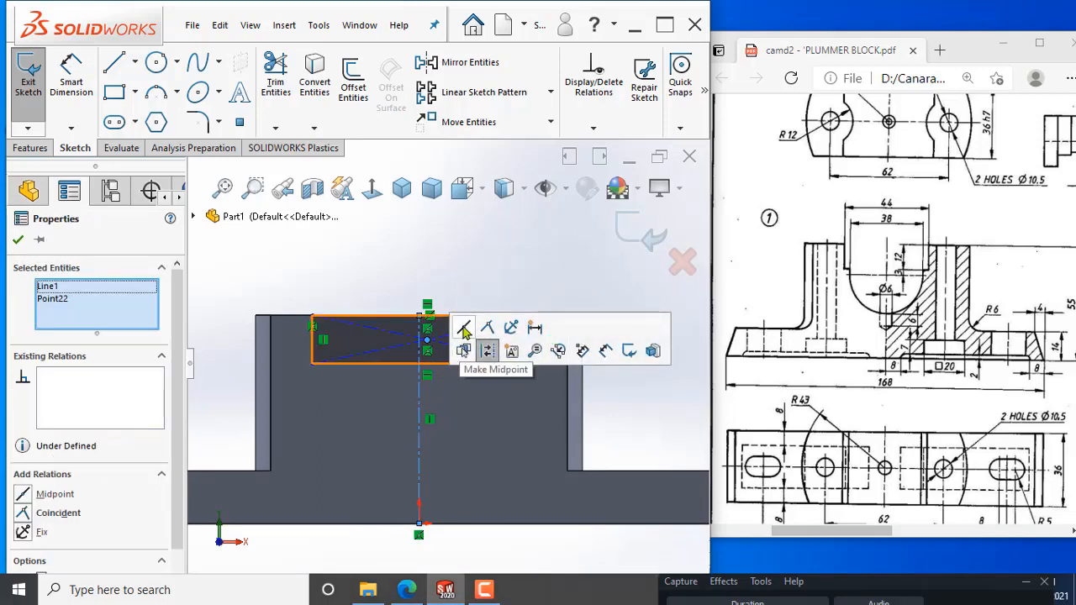
click(488, 329)
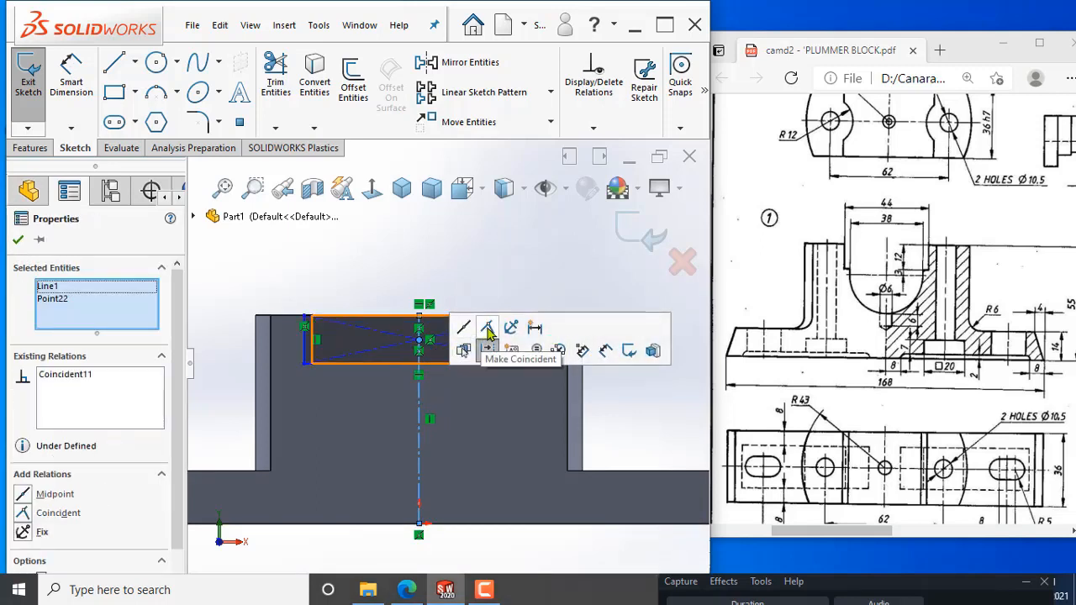
click(494, 265)
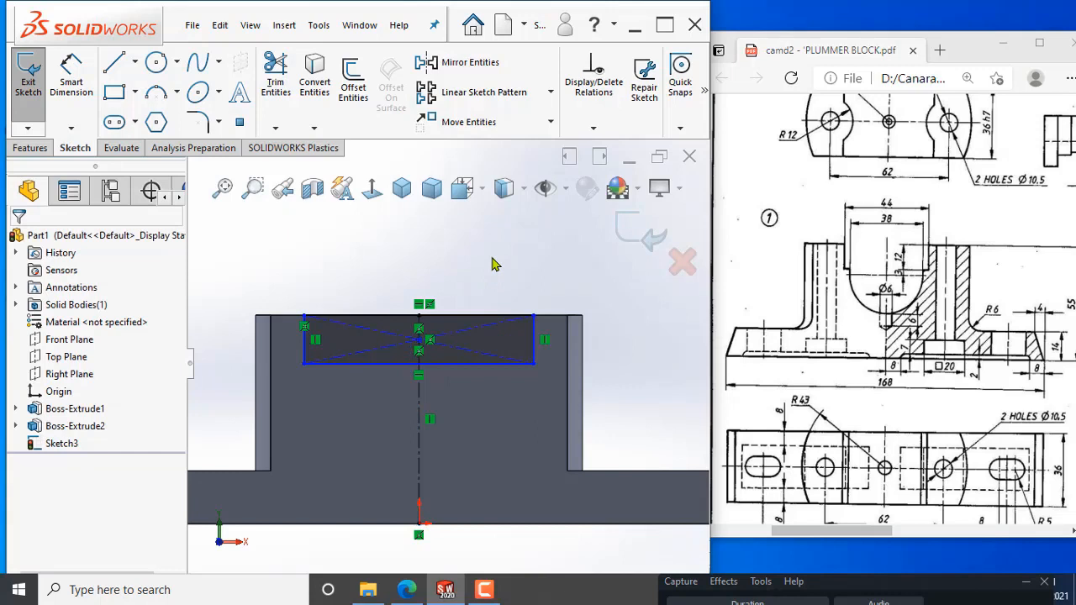
Step: Dimension the rectangle at the upper body's top edge to 44 mm wide and 12 mm high
click(88, 93)
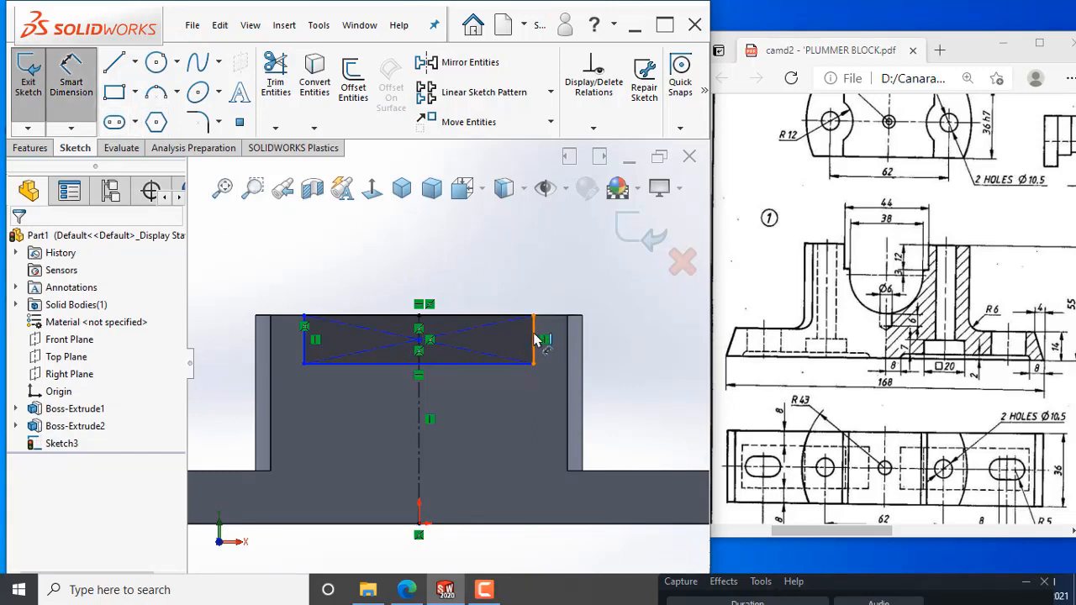
click(535, 339)
click(305, 339)
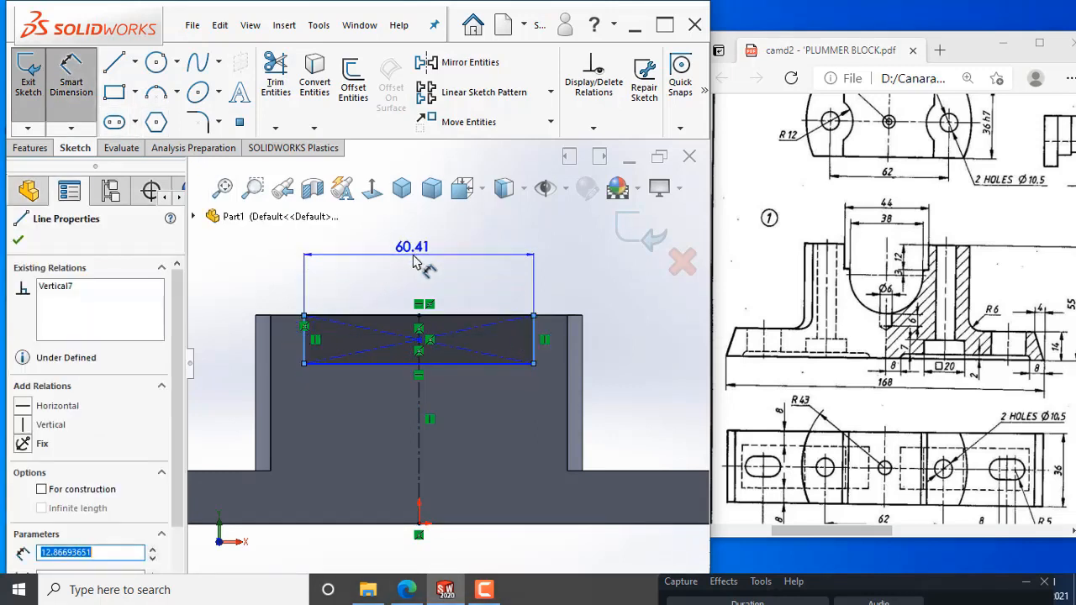
click(413, 262)
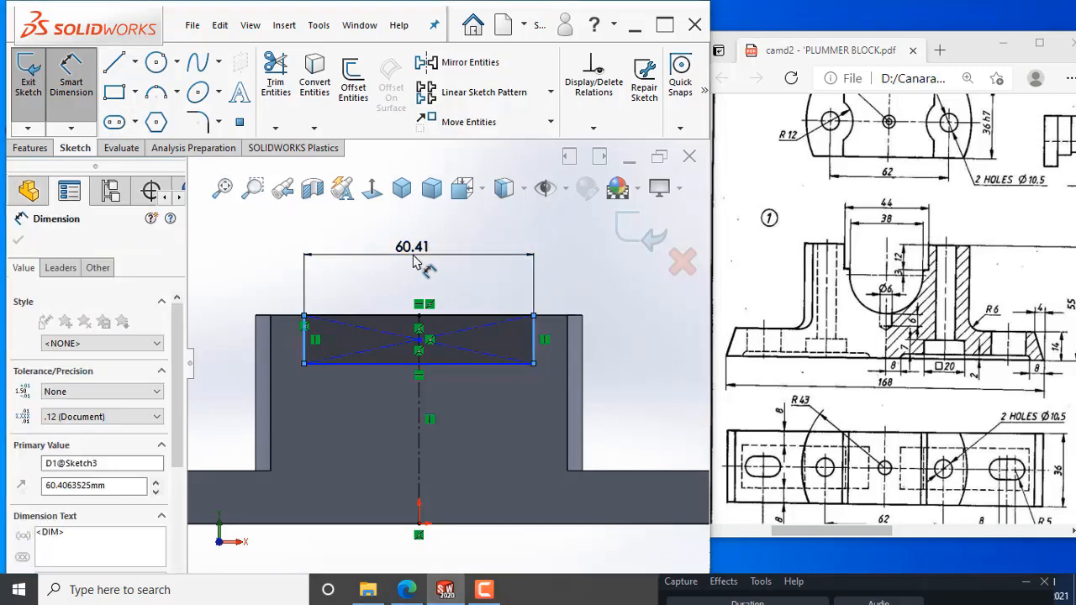
key(Return)
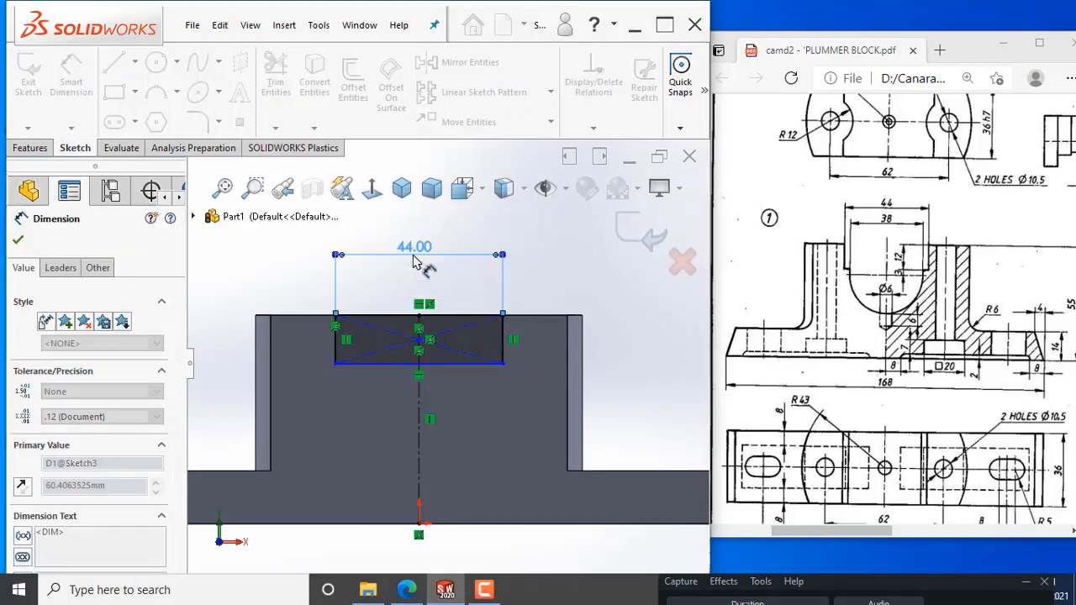
click(554, 287)
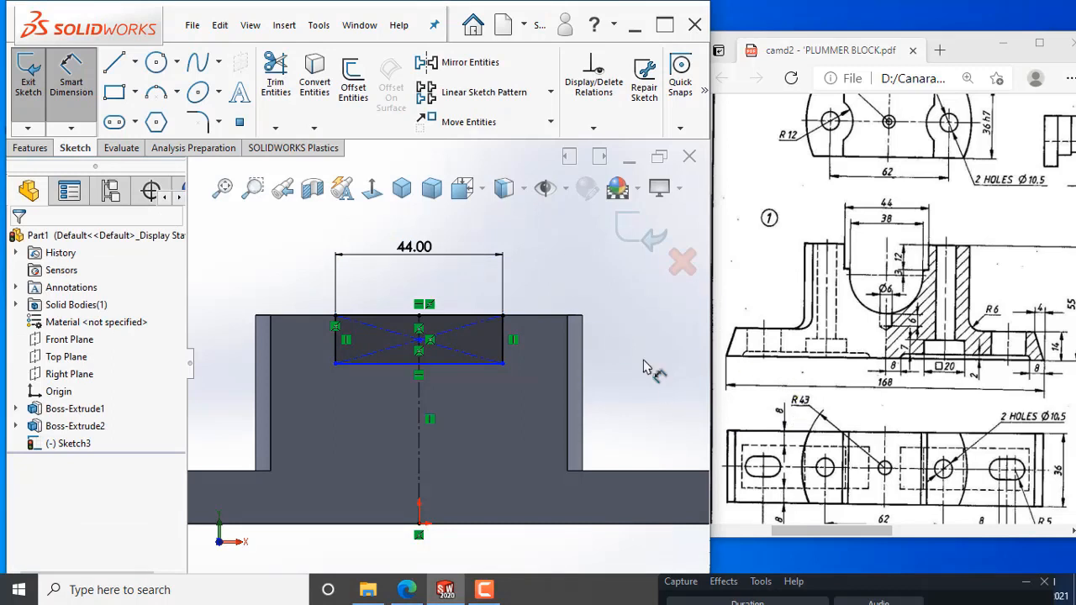
click(503, 349)
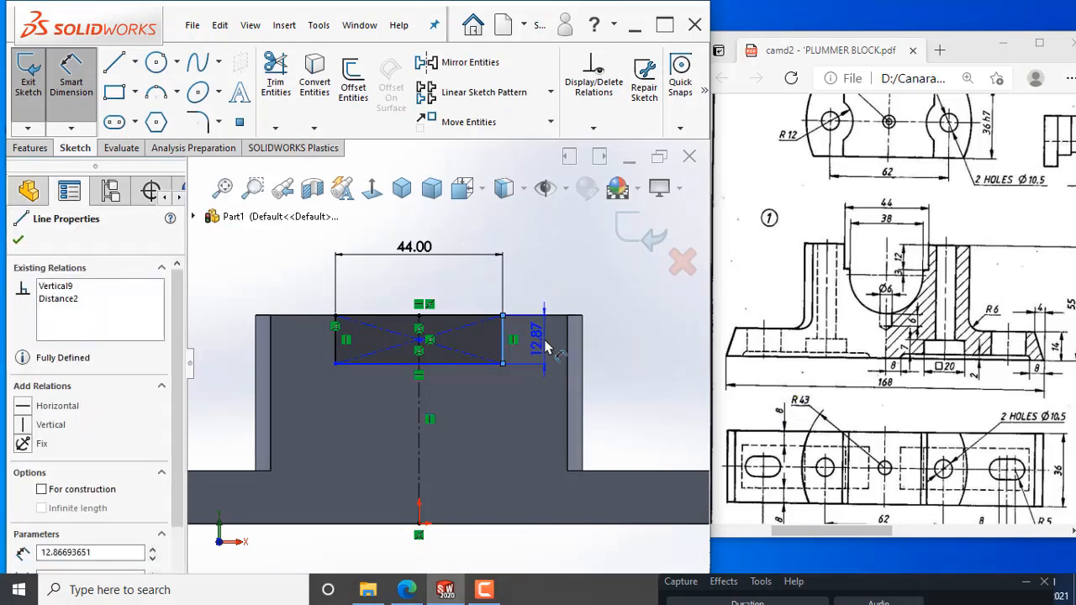
click(545, 348)
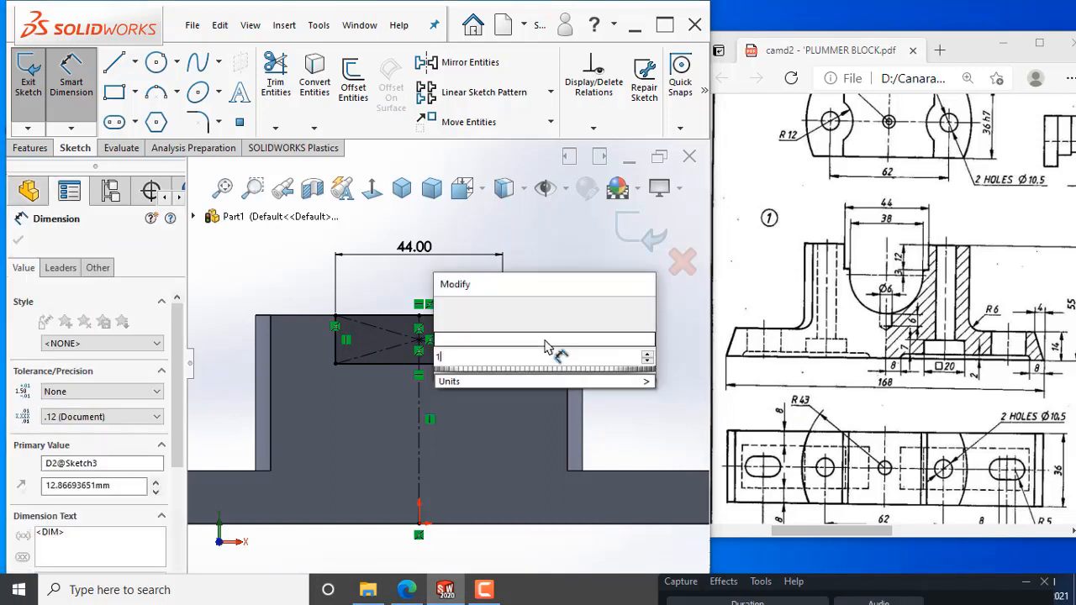
key(Return)
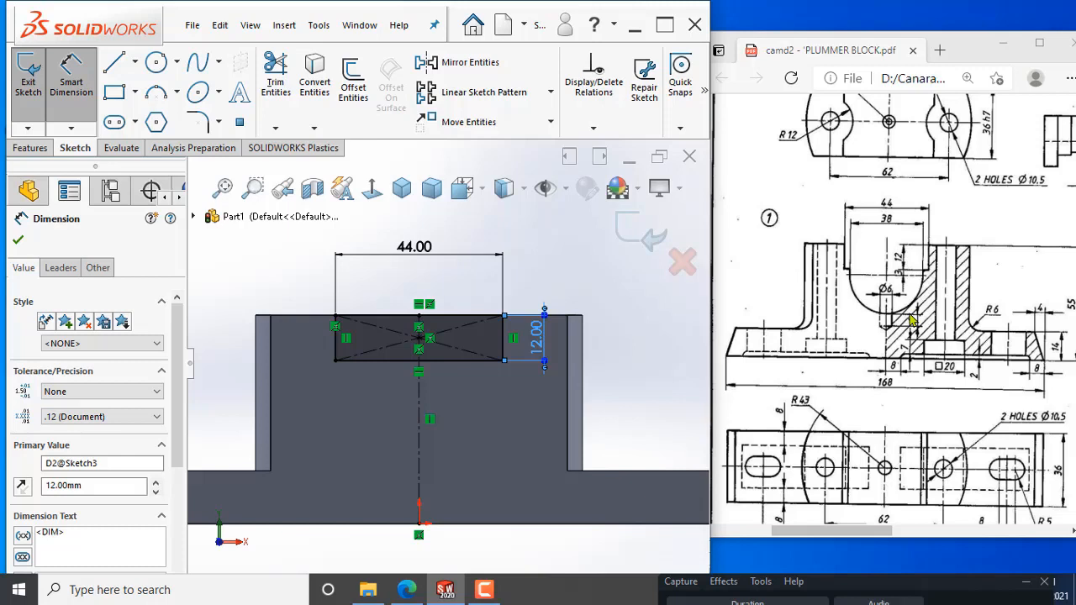
Step: Draw three connected lines below the rectangle's bottom edge, forming an open recess about 37 mm wide and 5 mm deep
click(114, 62)
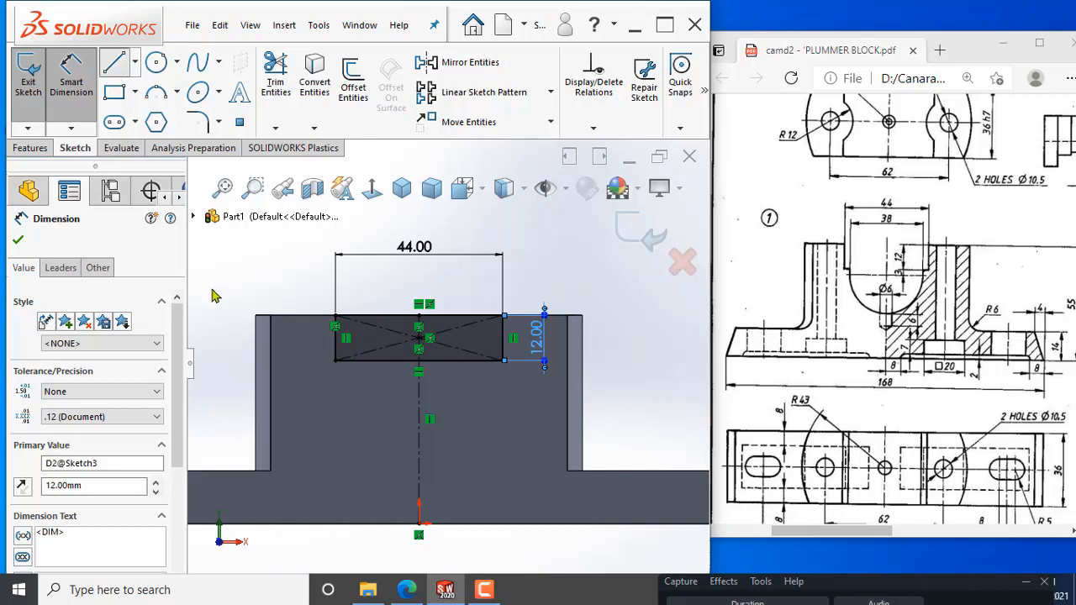
click(348, 360)
click(350, 379)
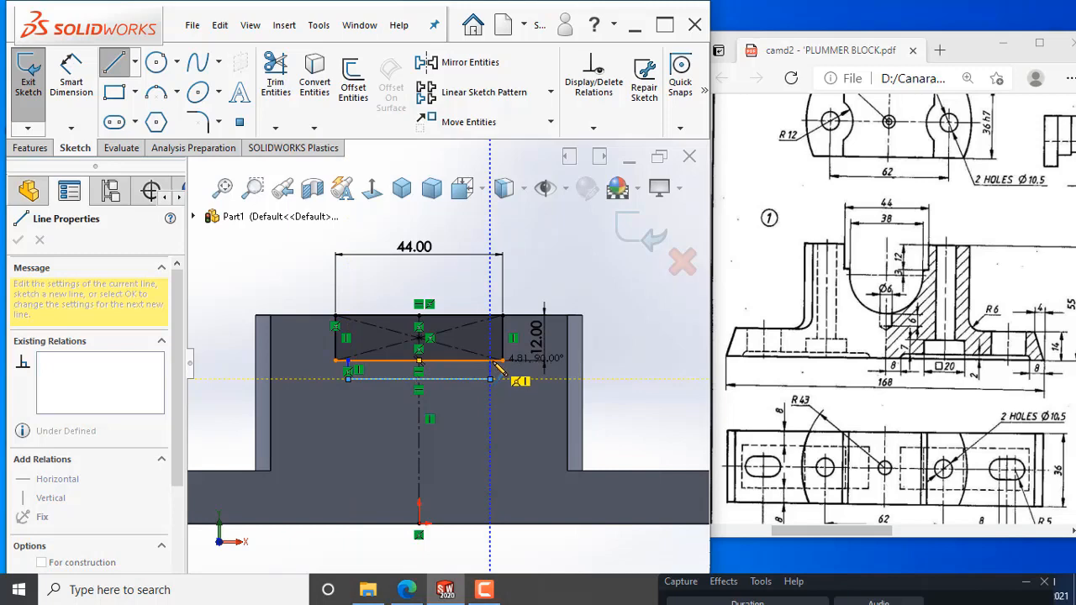
click(490, 361)
key(Escape)
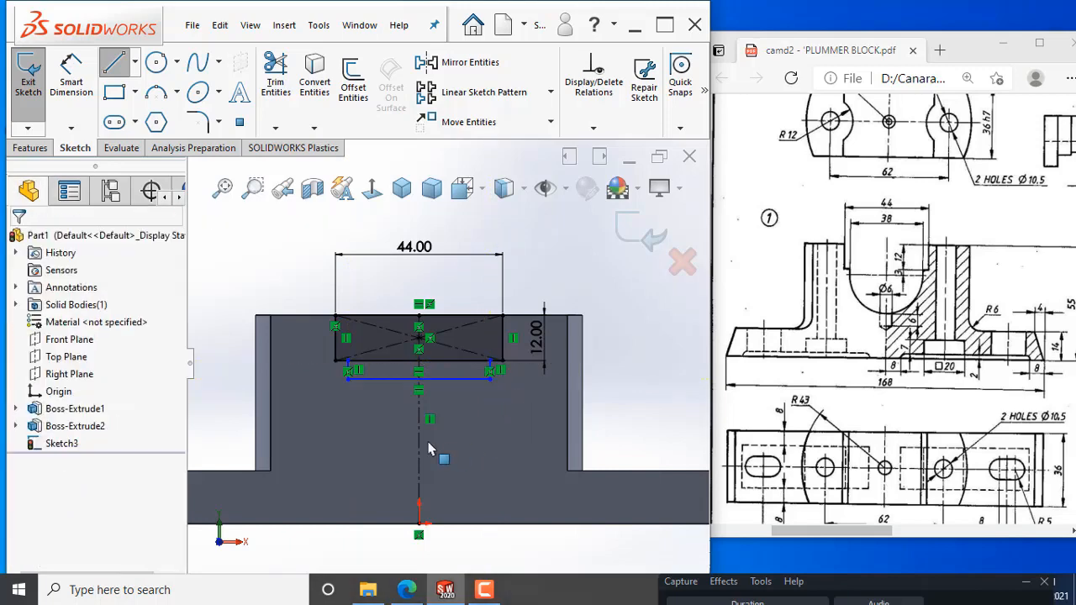
Step: Try to apply a midpoint relation between the recess bottom line's midpoint and the vertical centerline
click(445, 385)
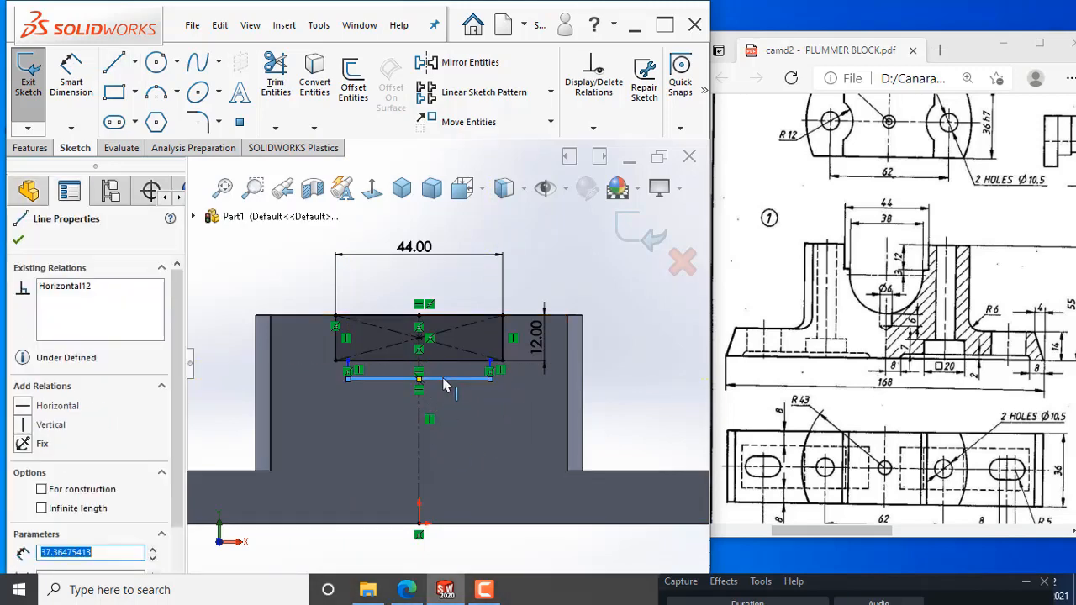
click(419, 379)
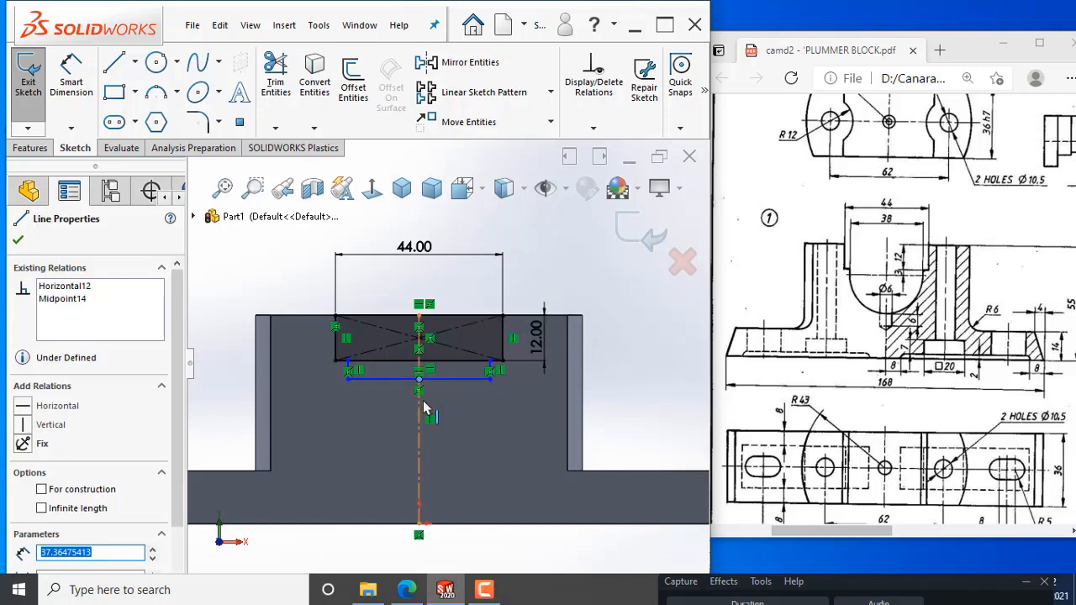
ctrl+click(420, 418)
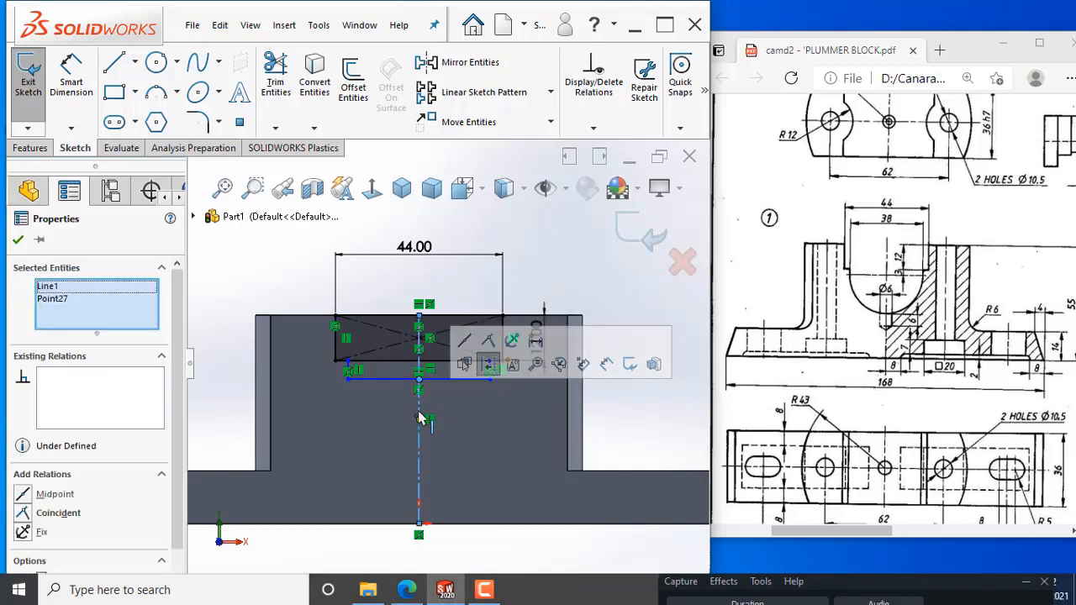
click(488, 363)
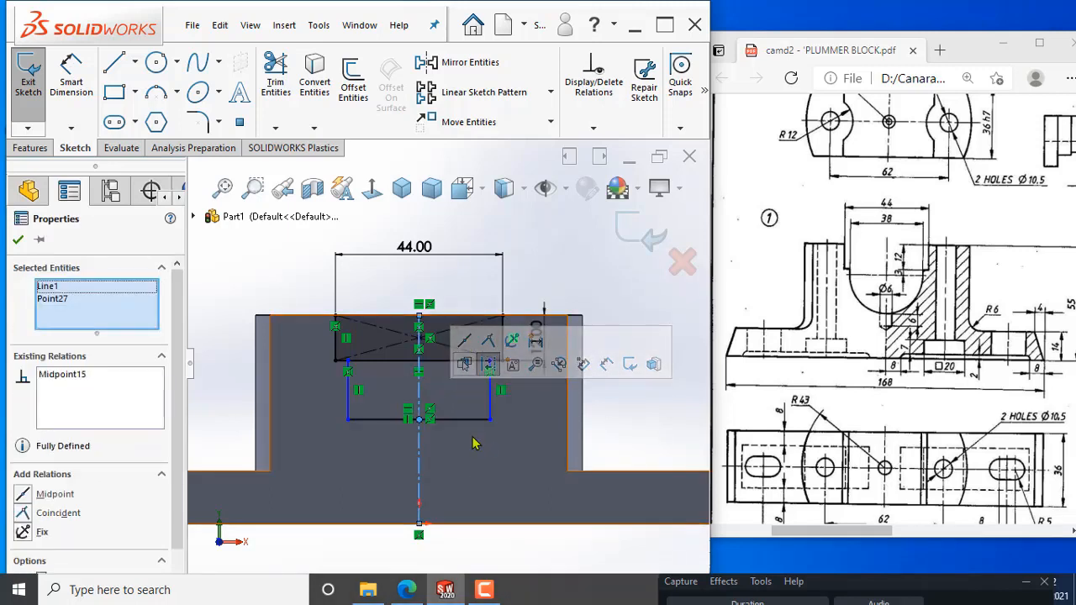
key(ctrl+z)
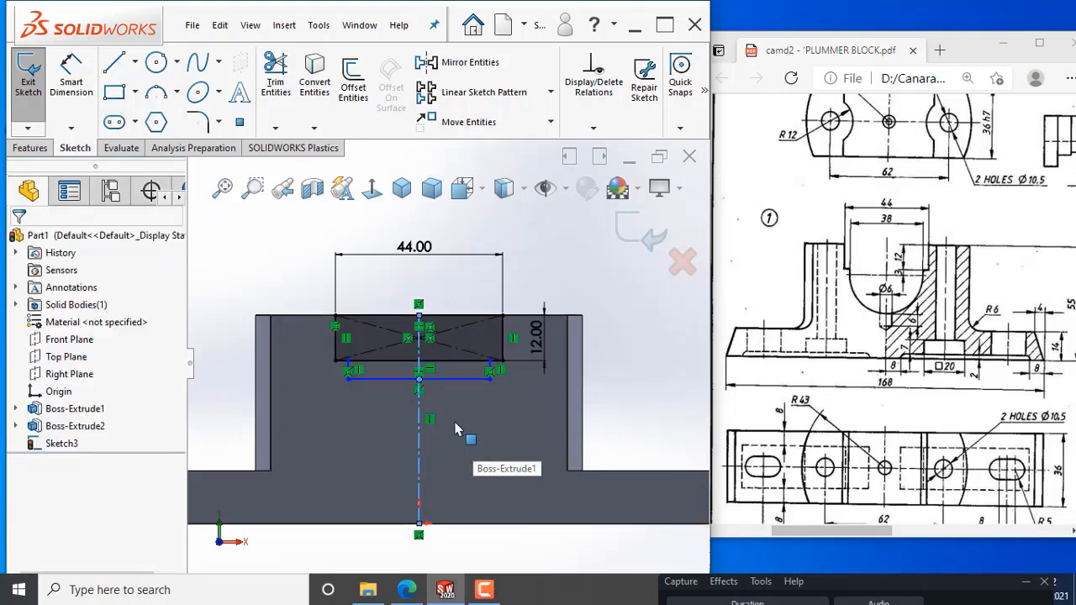
Step: Make the midpoint of the recess's bottom line coincident with the vertical centerline
click(419, 380)
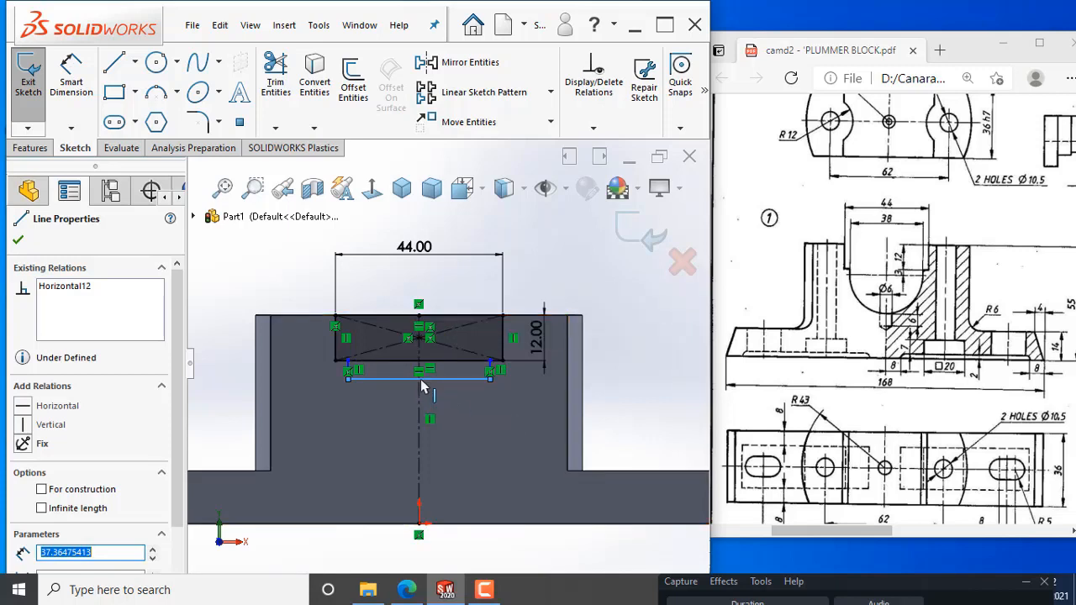
click(420, 380)
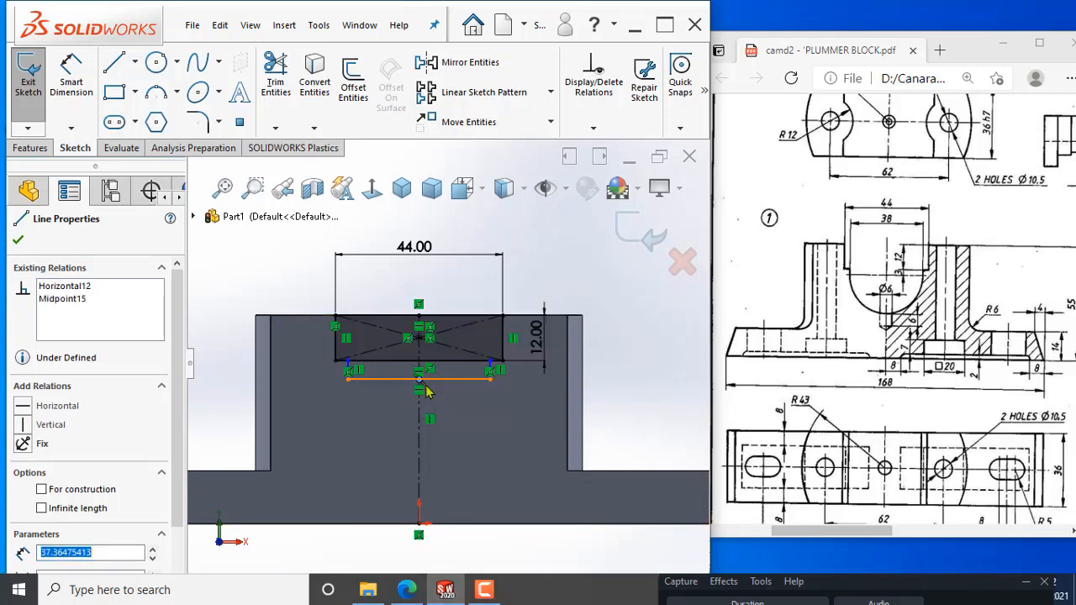
ctrl+click(419, 403)
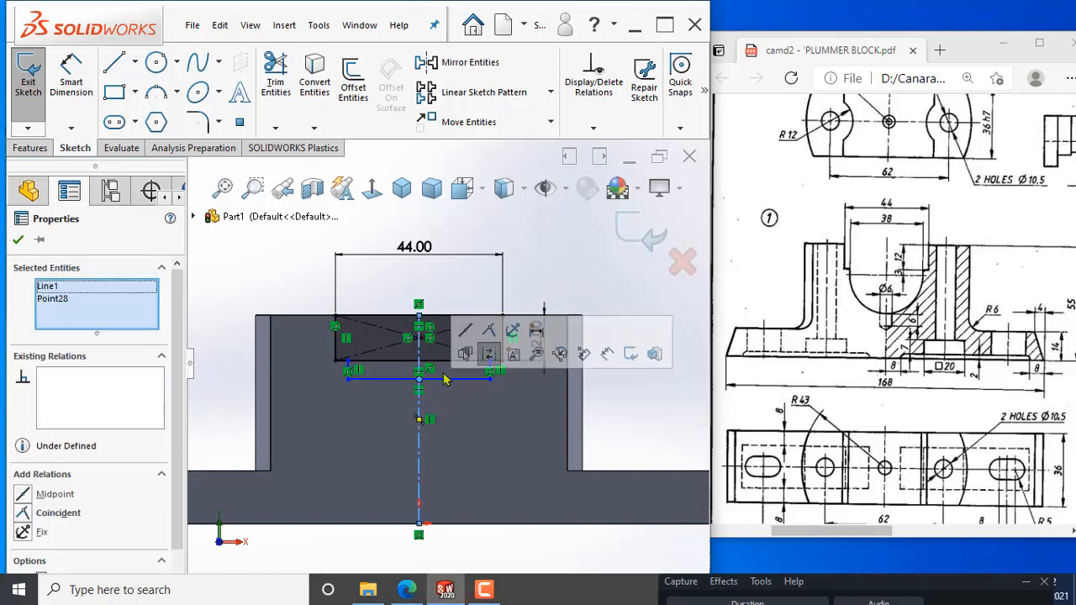
click(490, 331)
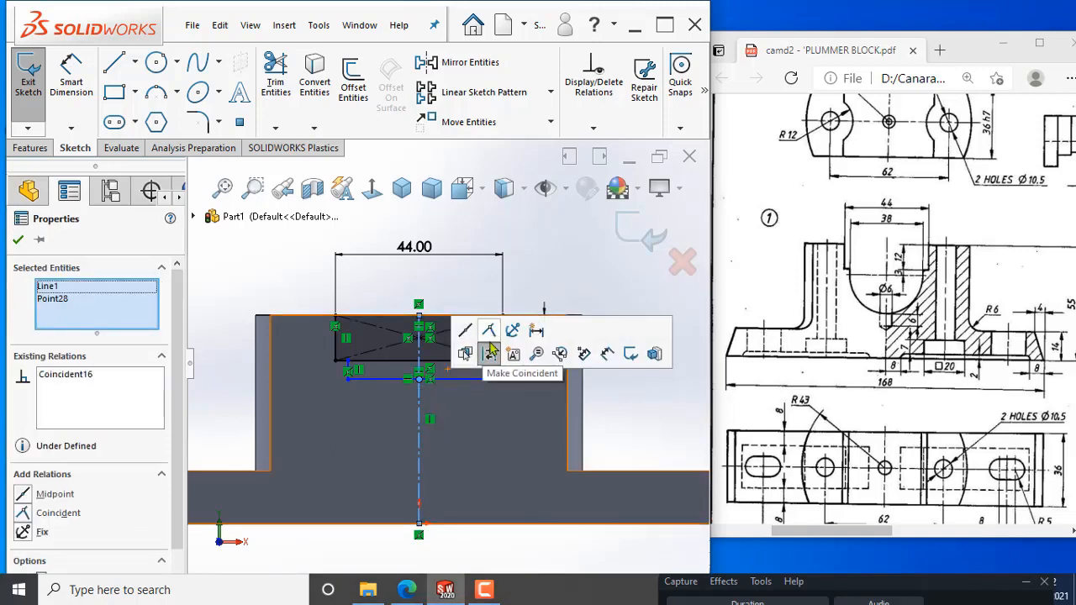
click(477, 410)
click(534, 268)
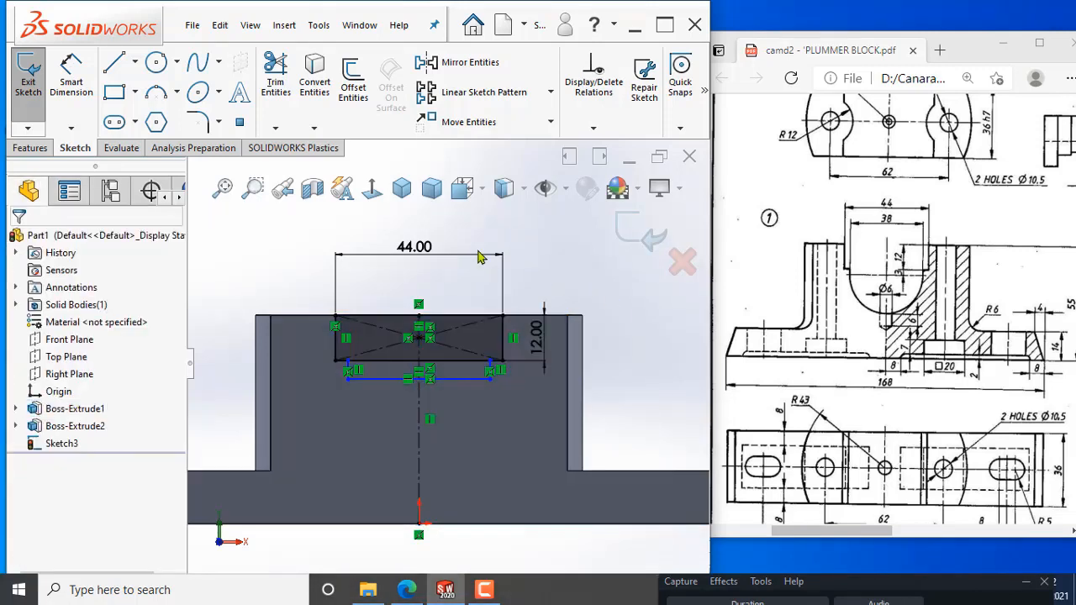
Step: Dimension the distance between the rectangle's bottom edge and the recess's bottom line to 3 mm
click(71, 81)
click(464, 379)
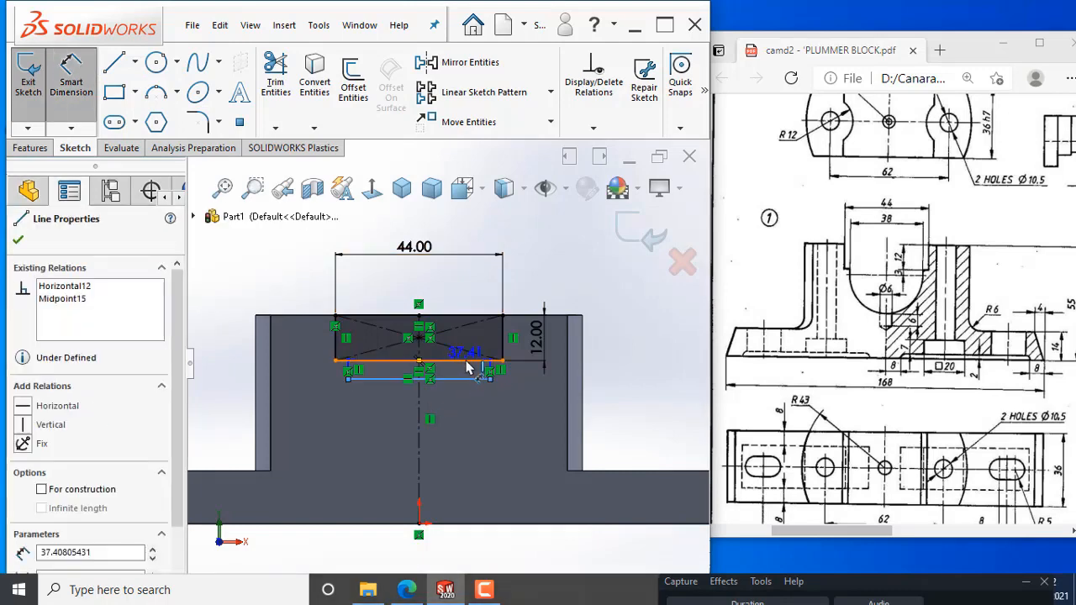
click(470, 363)
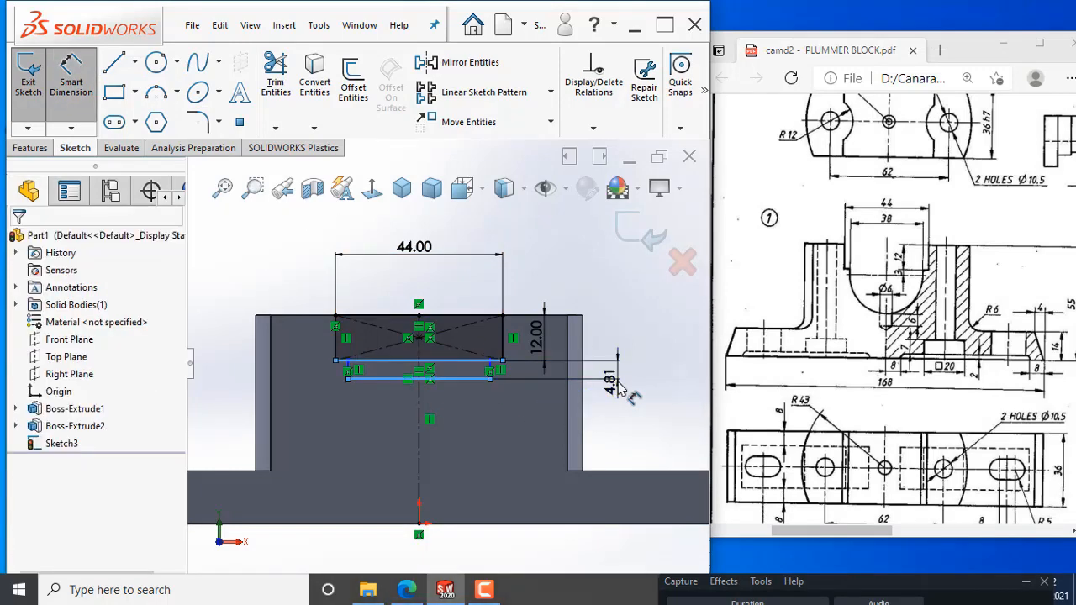
click(617, 386)
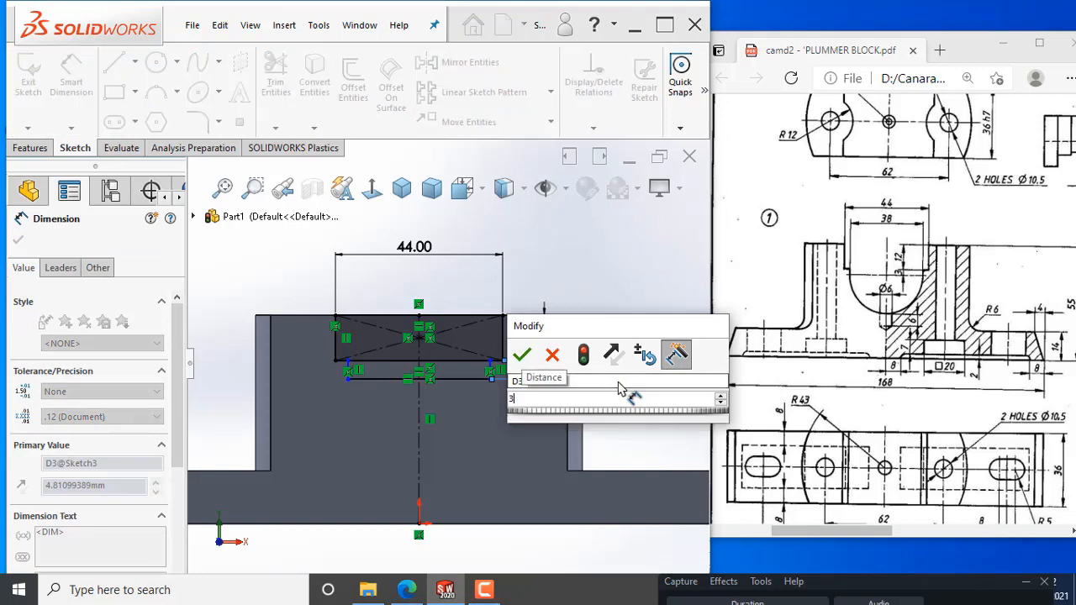
click(556, 272)
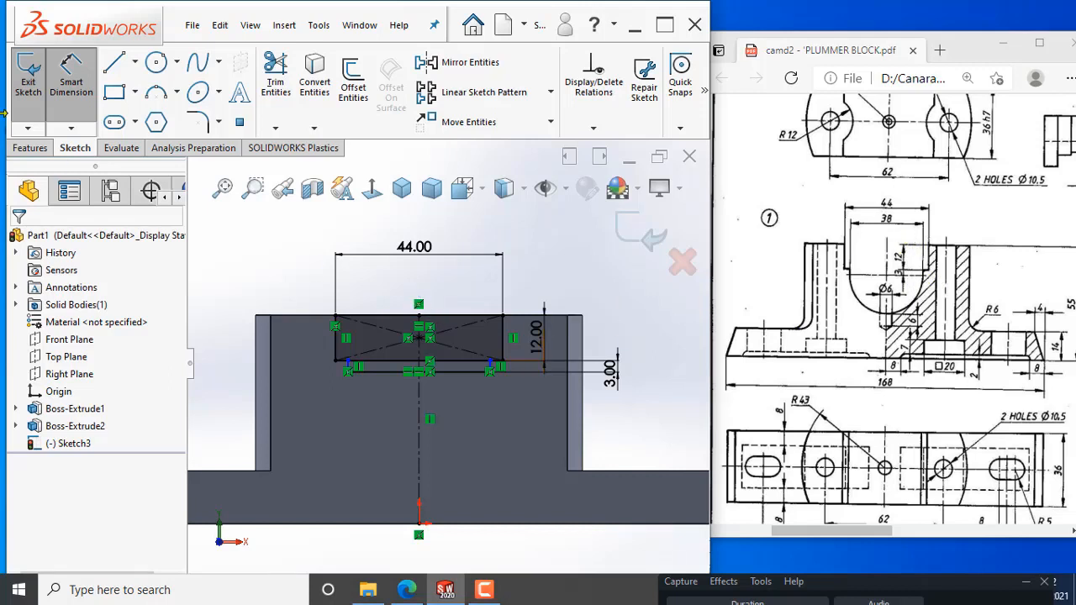
click(71, 81)
scroll(457, 372, down, 5)
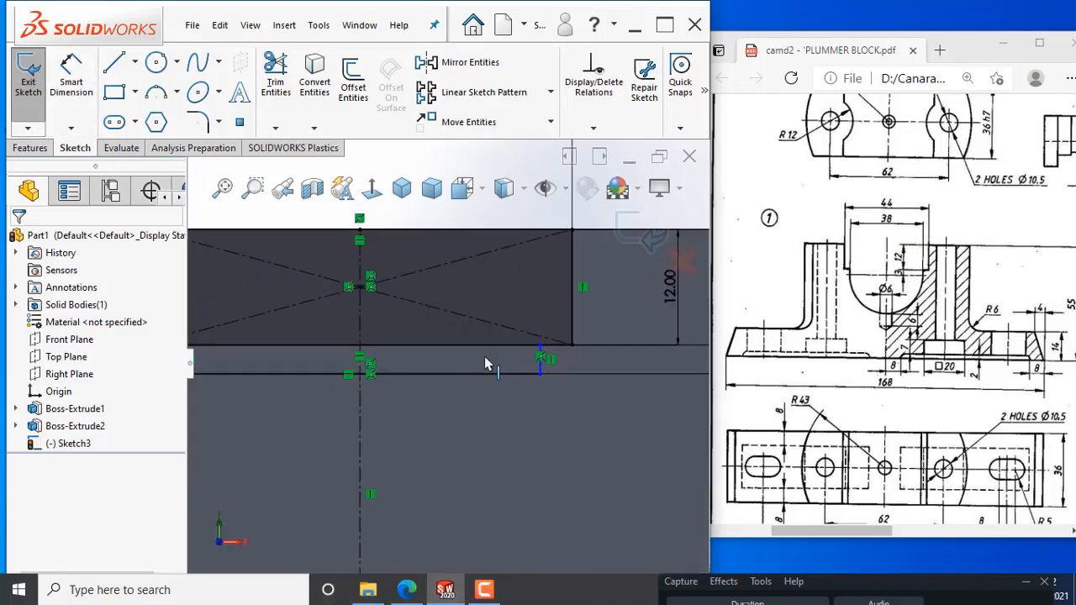
click(538, 369)
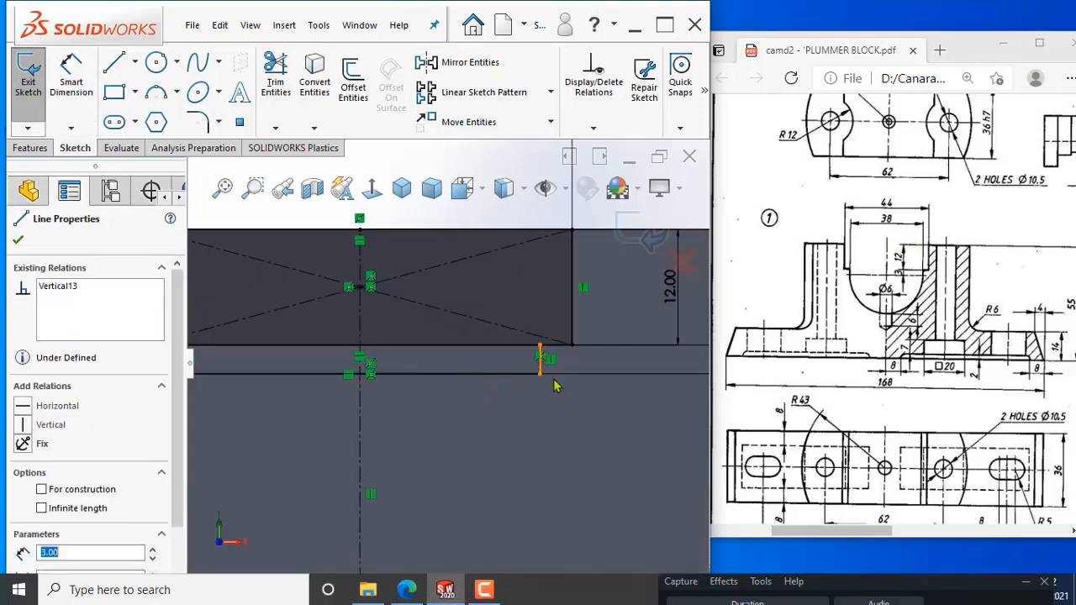
scroll(542, 375, down, 3)
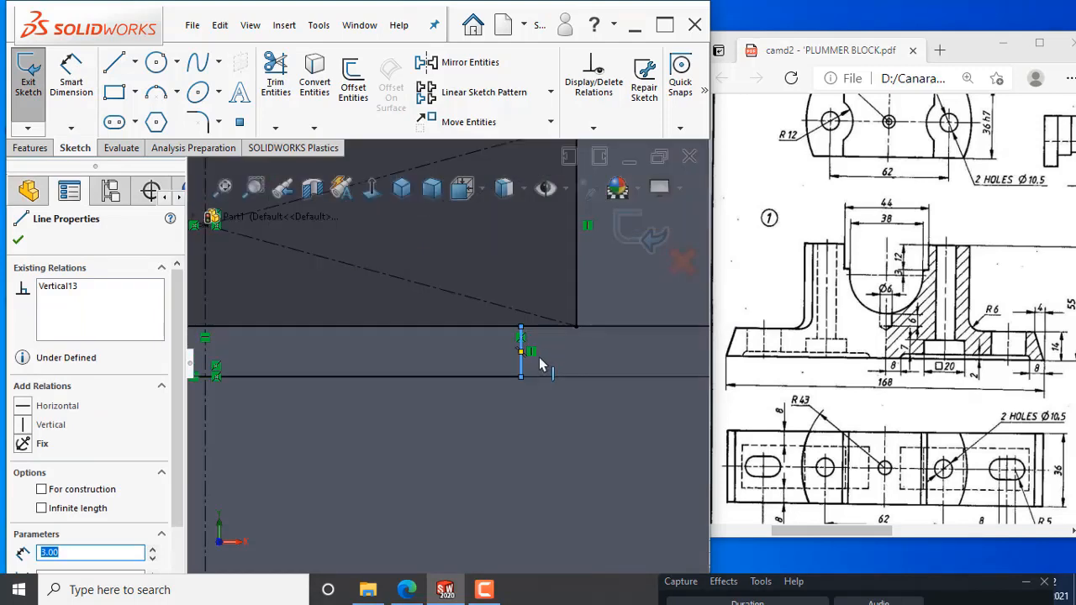
scroll(521, 369, up, 4)
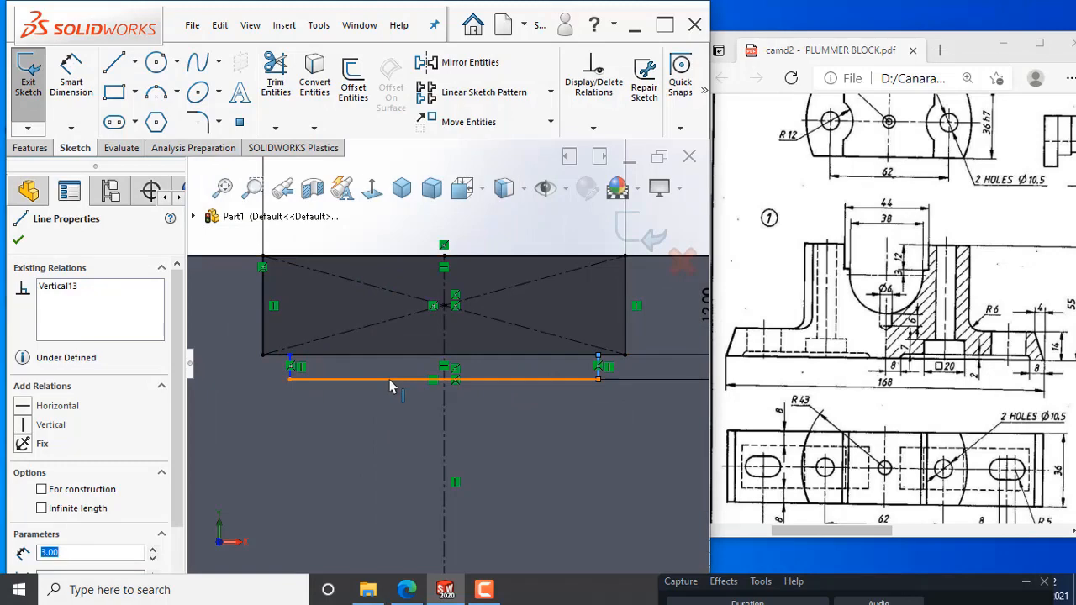
key(Escape)
Step: Dimension the recess's bottom line to a length of 38 mm
click(71, 77)
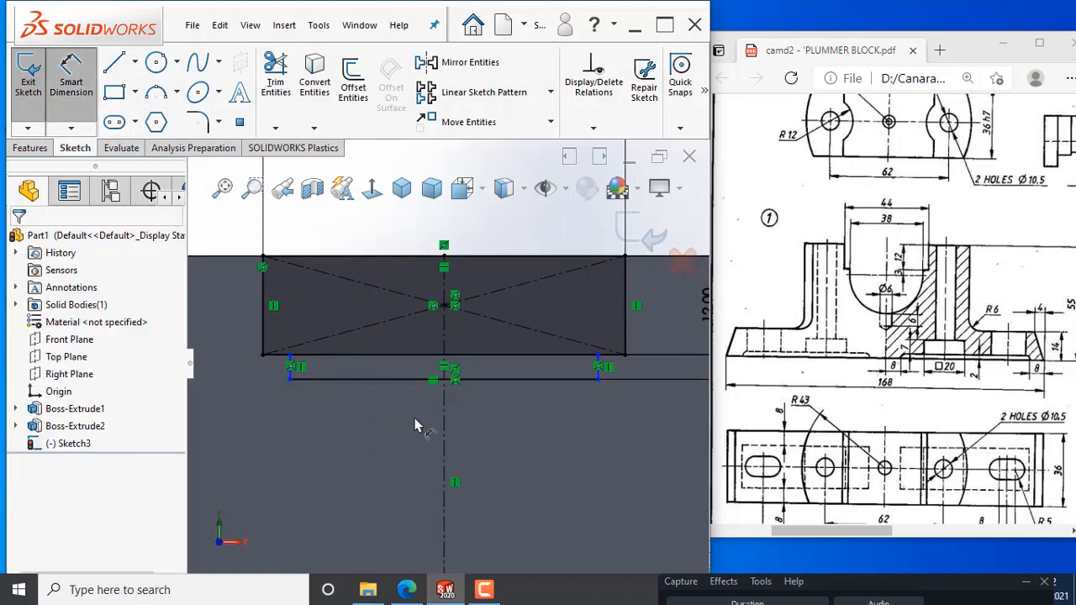
click(399, 409)
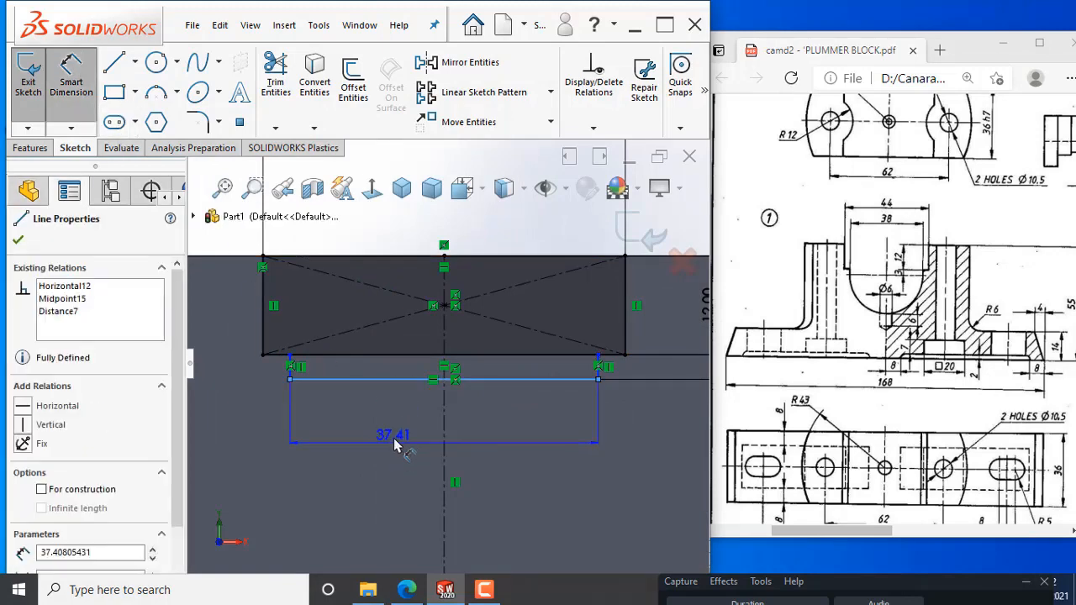
click(395, 443)
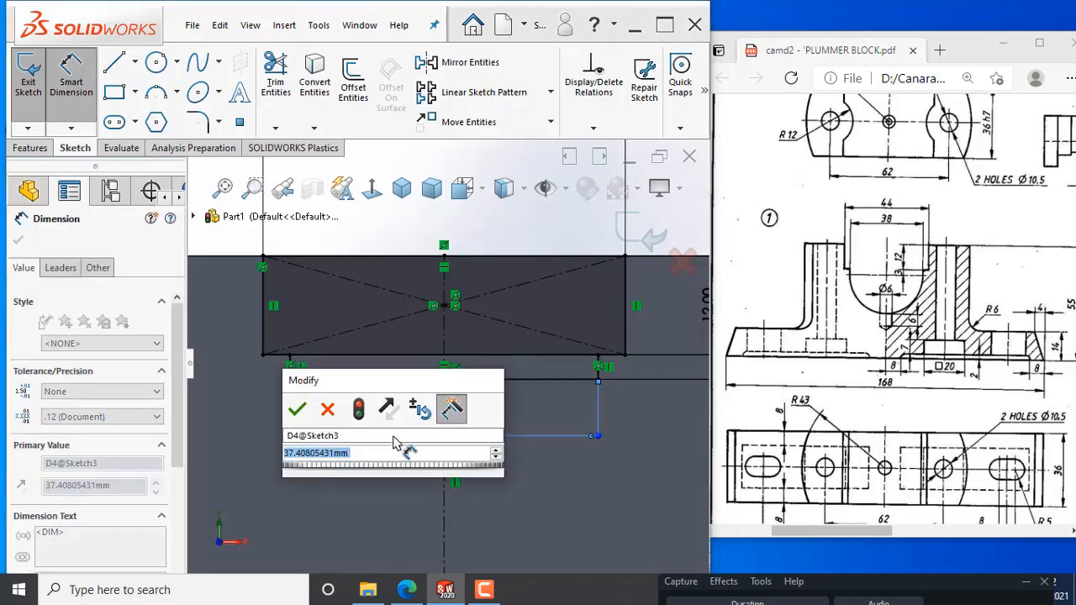
text(38)
key(Return)
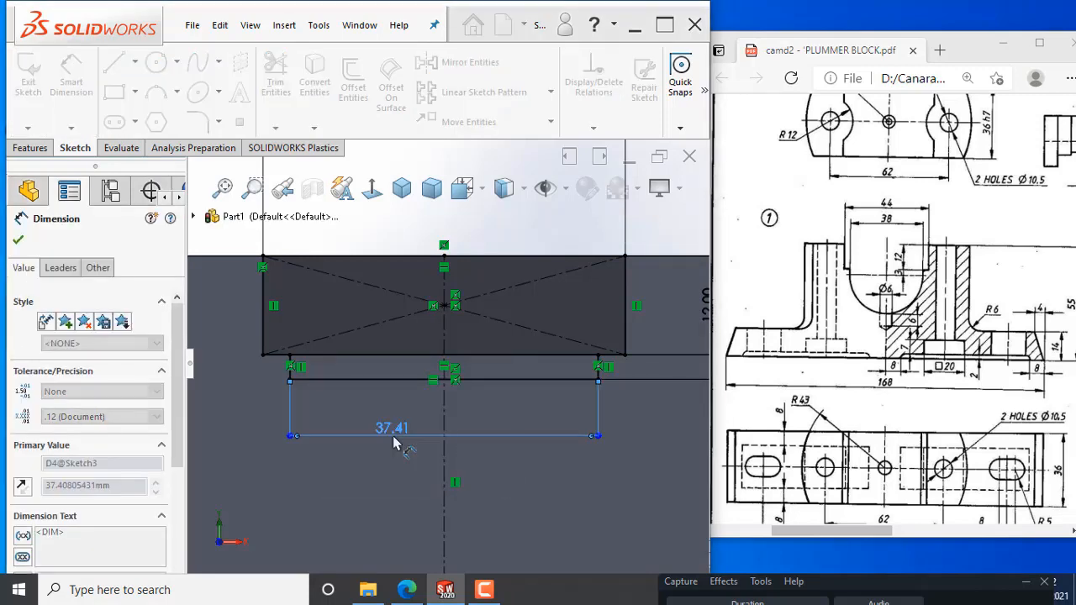
click(555, 502)
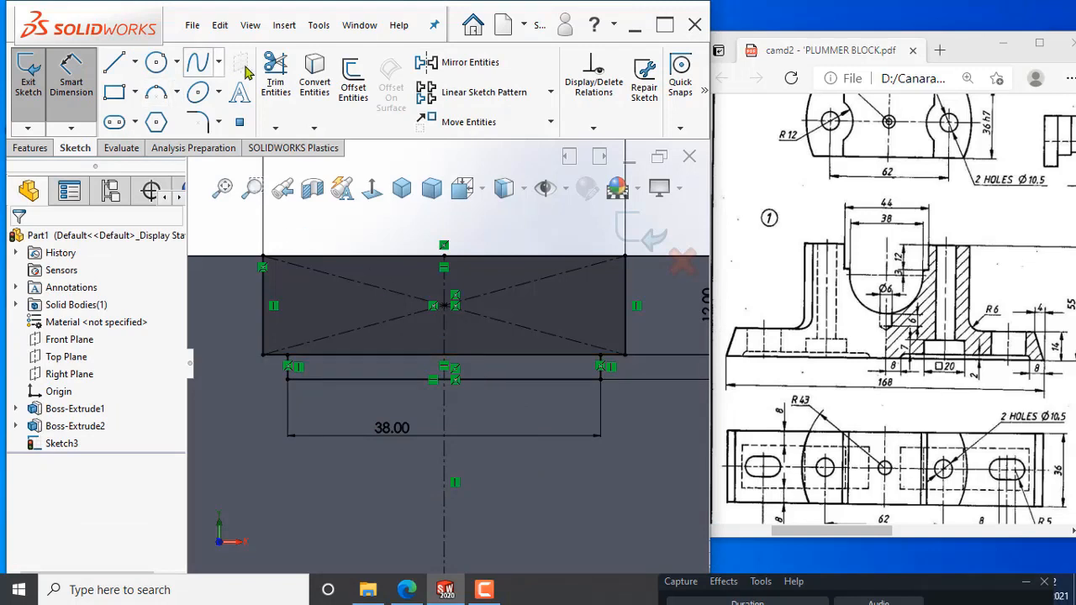
Step: Trim away the part of the rectangle's bottom edge lying between the recess's two short vertical lines
click(276, 78)
mouse_move(392, 340)
mouse_down()
mouse_move(388, 364)
mouse_move(428, 335)
mouse_up()
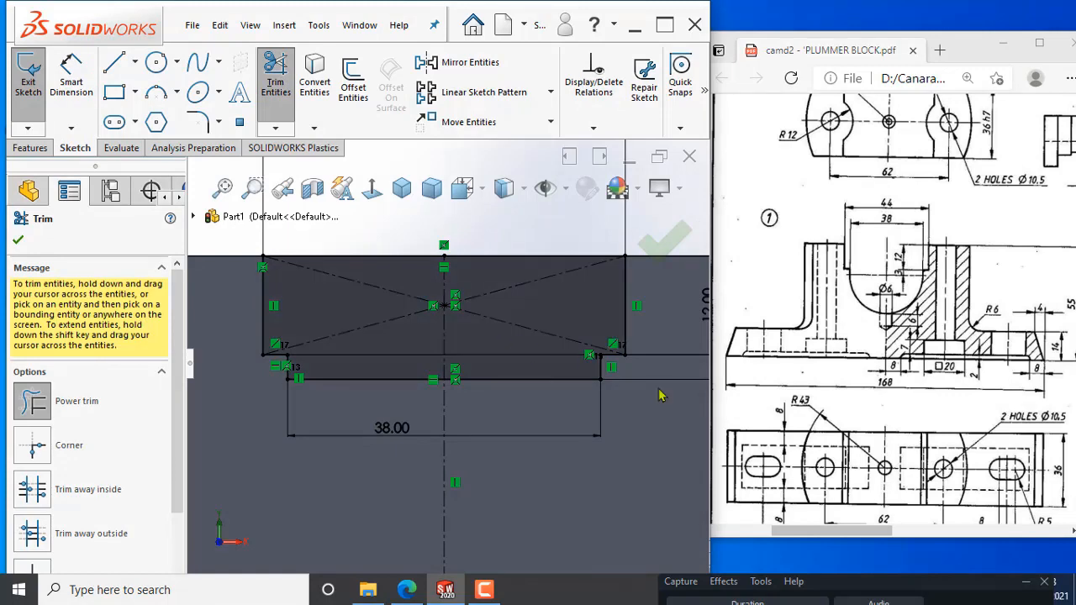
Step: Finish the stepped recess sketch and cut its profile through the whole body with the Through All end condition
key(f)
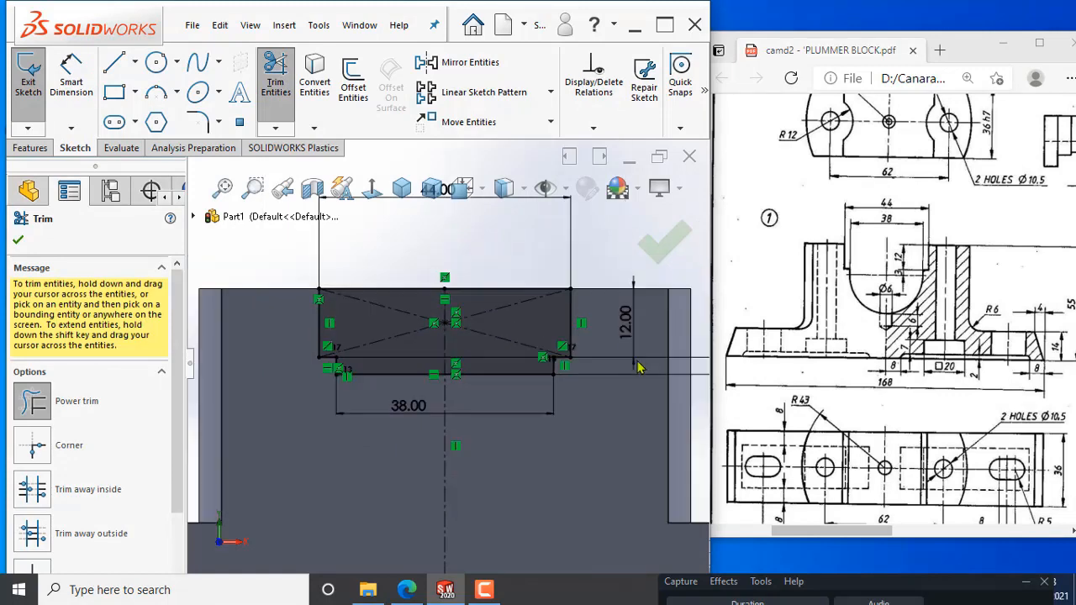
click(19, 242)
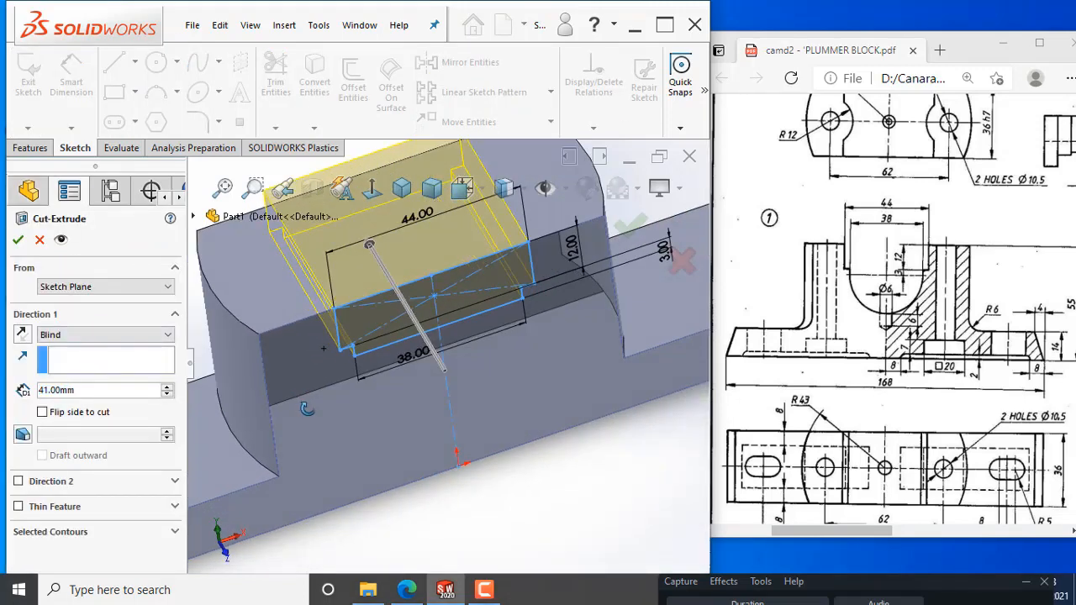
scroll(366, 343, up, 1)
middle_drag(365, 343, 393, 372)
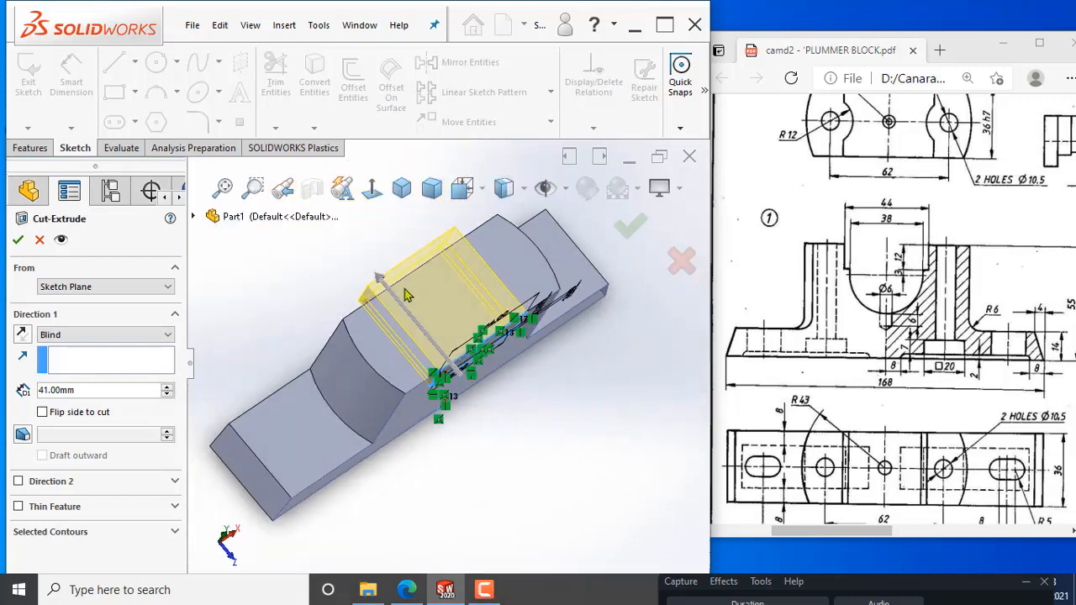
scroll(381, 301, down, 1)
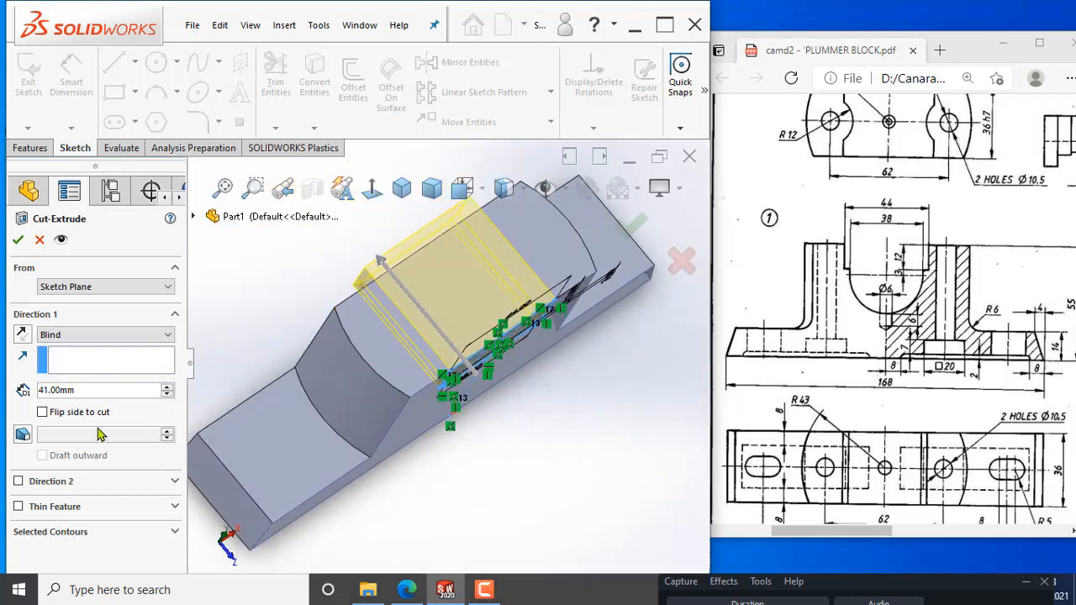
click(105, 336)
click(94, 360)
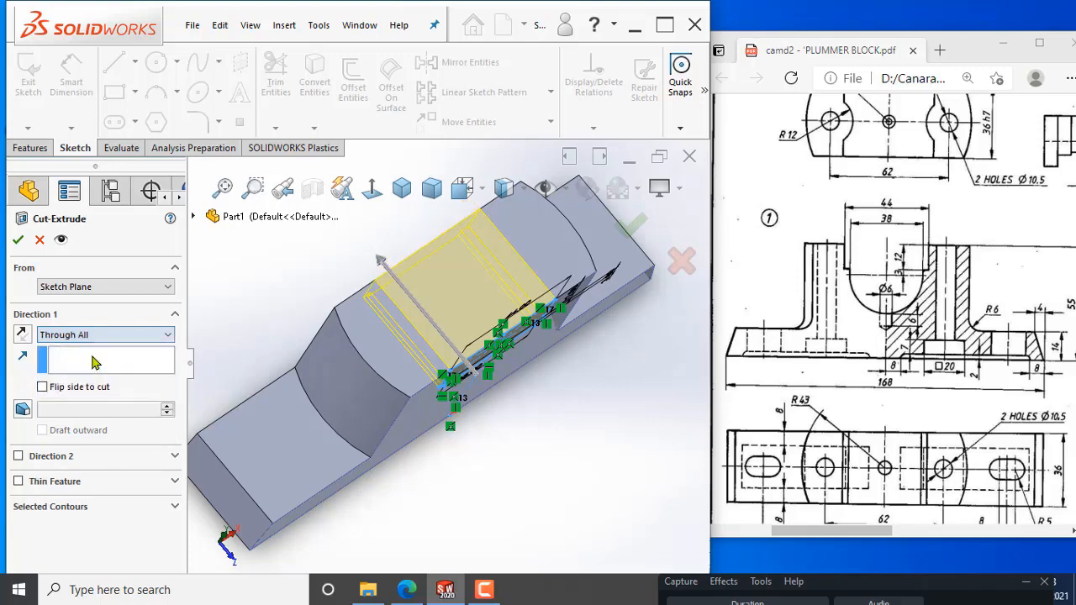
click(18, 242)
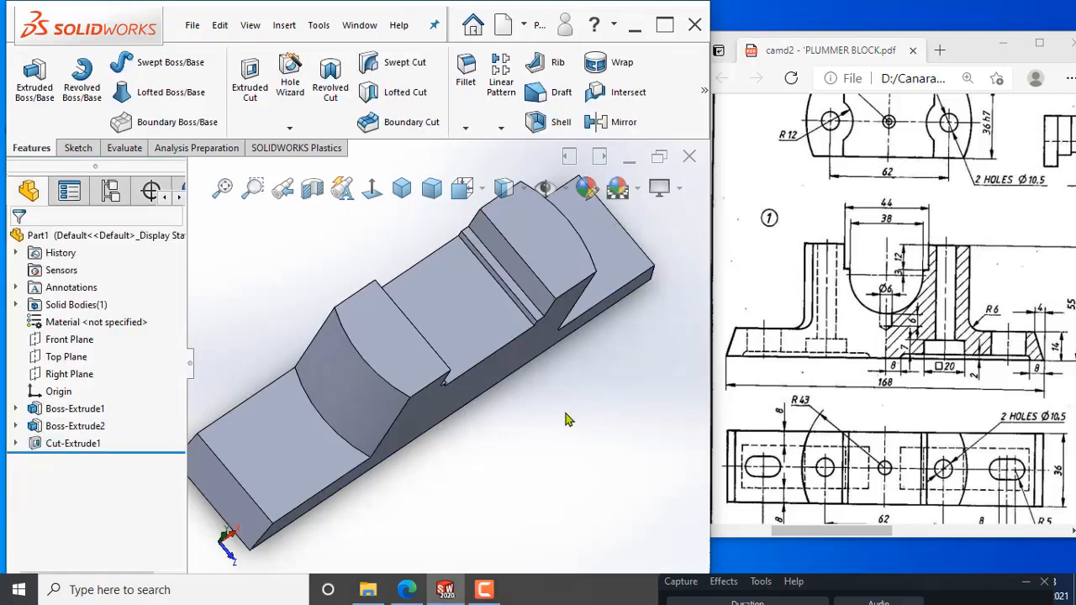
Step: Start an extruded cut on the body's front face and sketch a circle of about 20.5 mm radius below the recess, centred above the origin
middle_drag(569, 420, 437, 319)
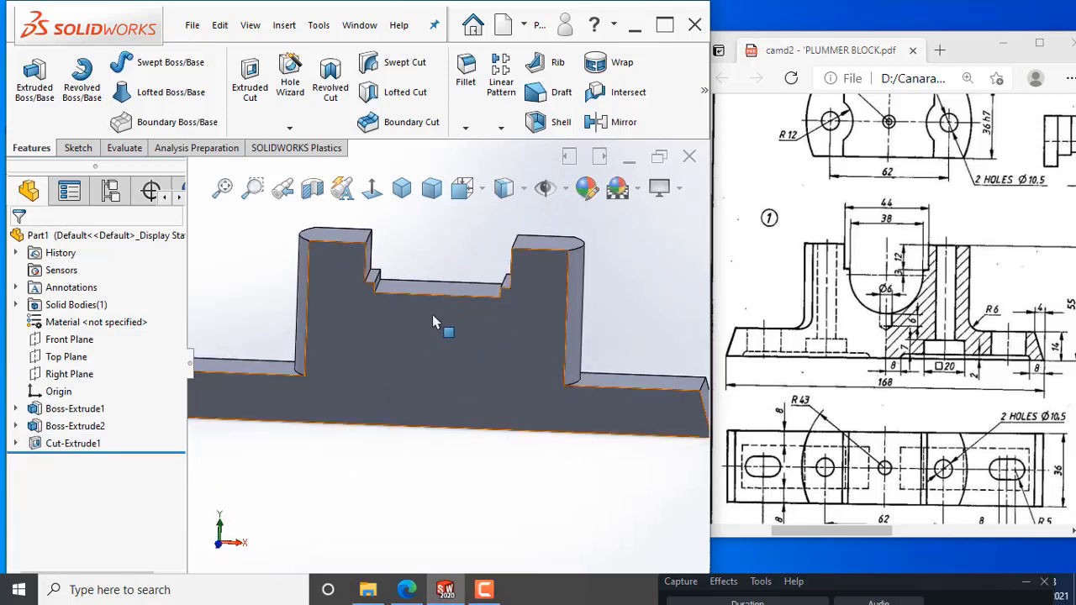
click(249, 80)
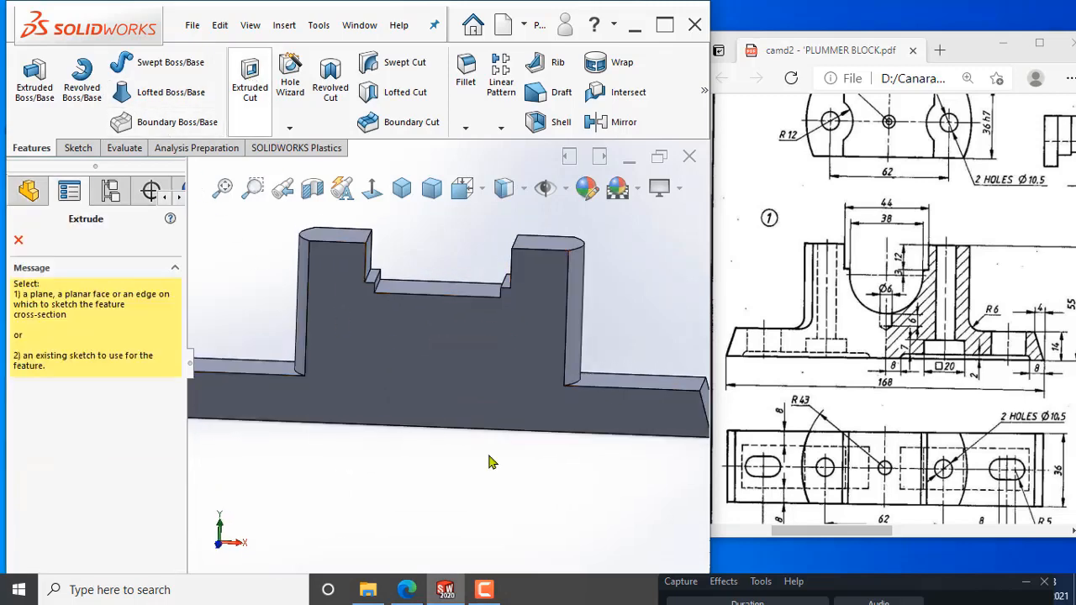
click(445, 328)
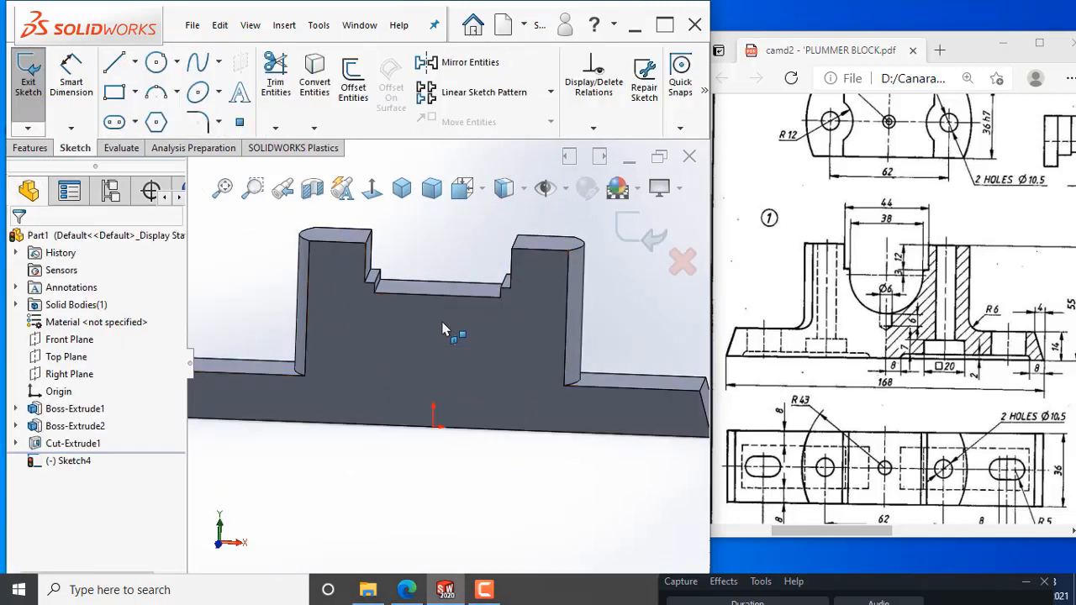
click(371, 193)
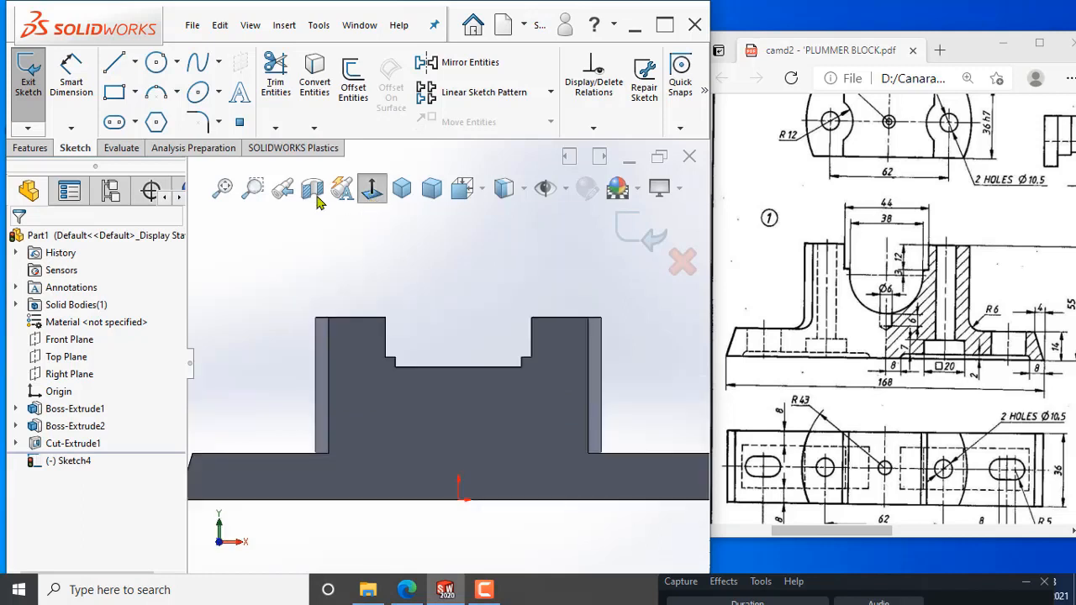
click(156, 61)
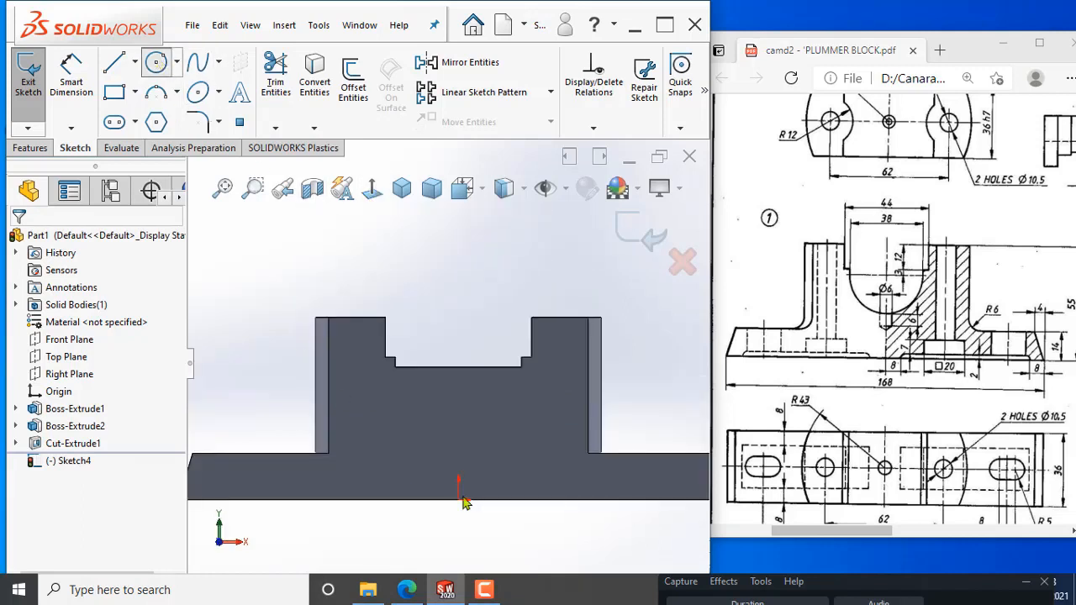
click(458, 404)
click(524, 418)
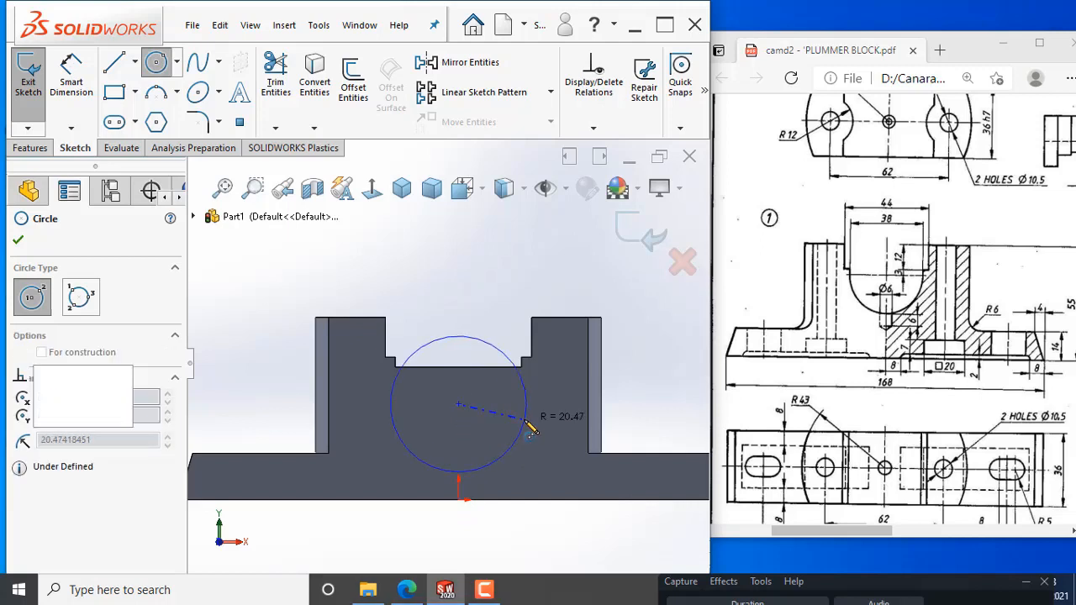
Step: Dimension the circle's diameter to 38 mm
click(72, 71)
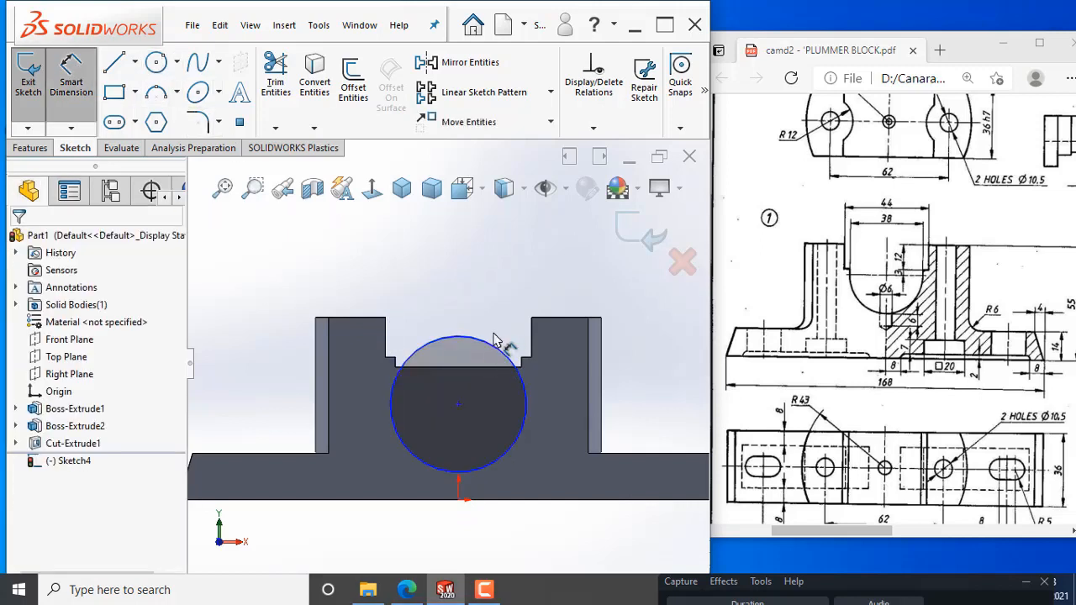
click(495, 353)
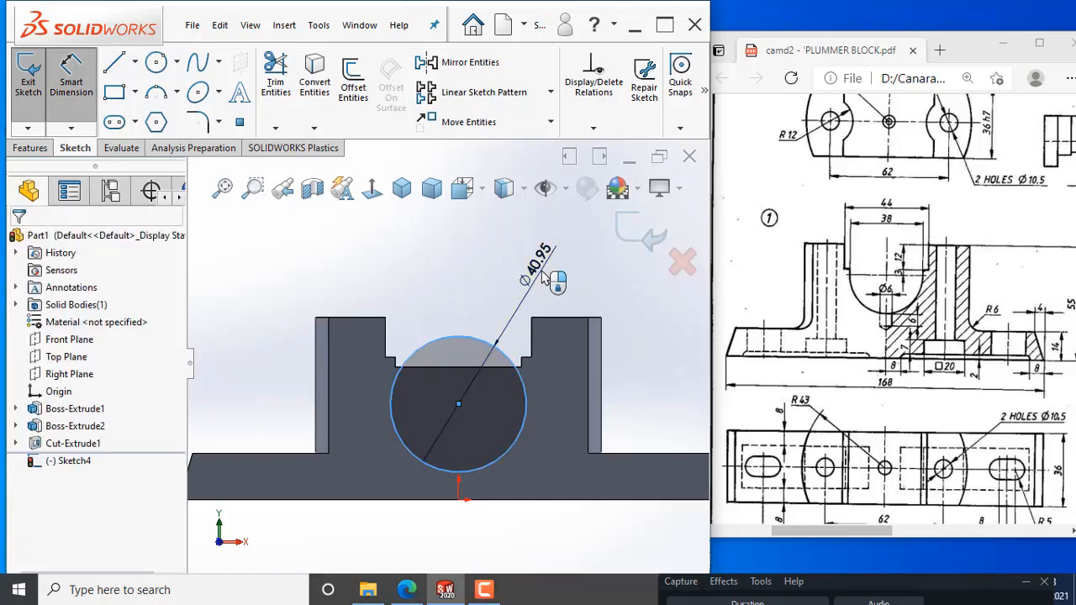
click(542, 277)
text(38)
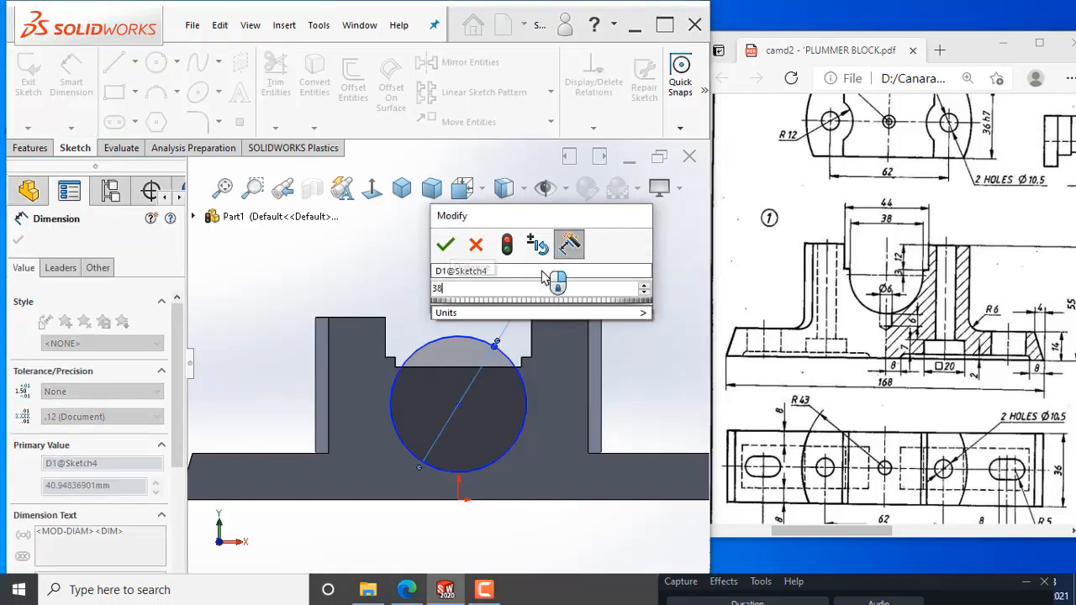
key(Return)
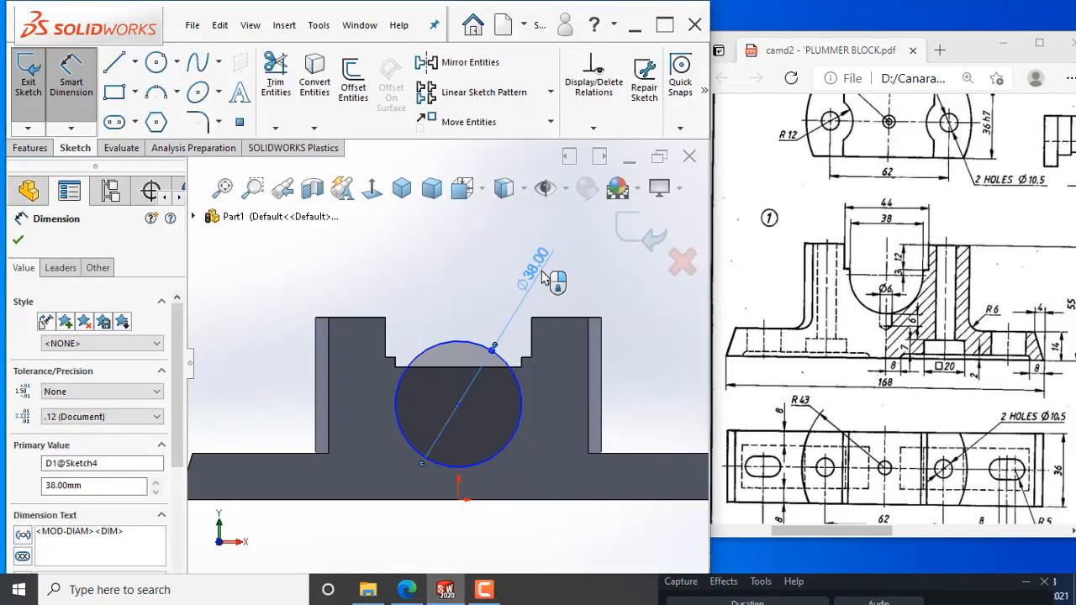
click(601, 286)
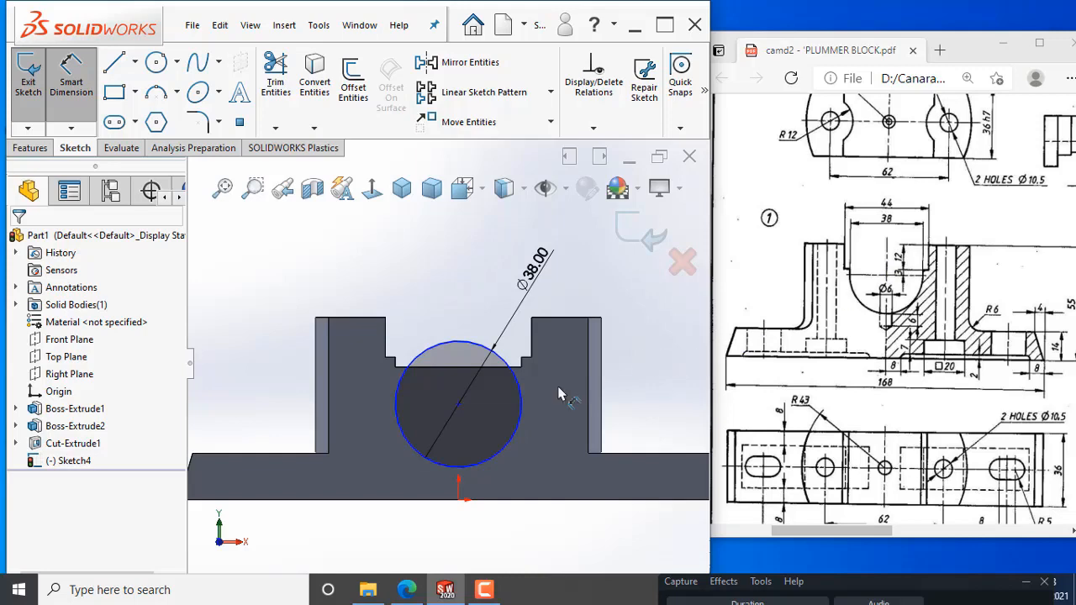
click(458, 405)
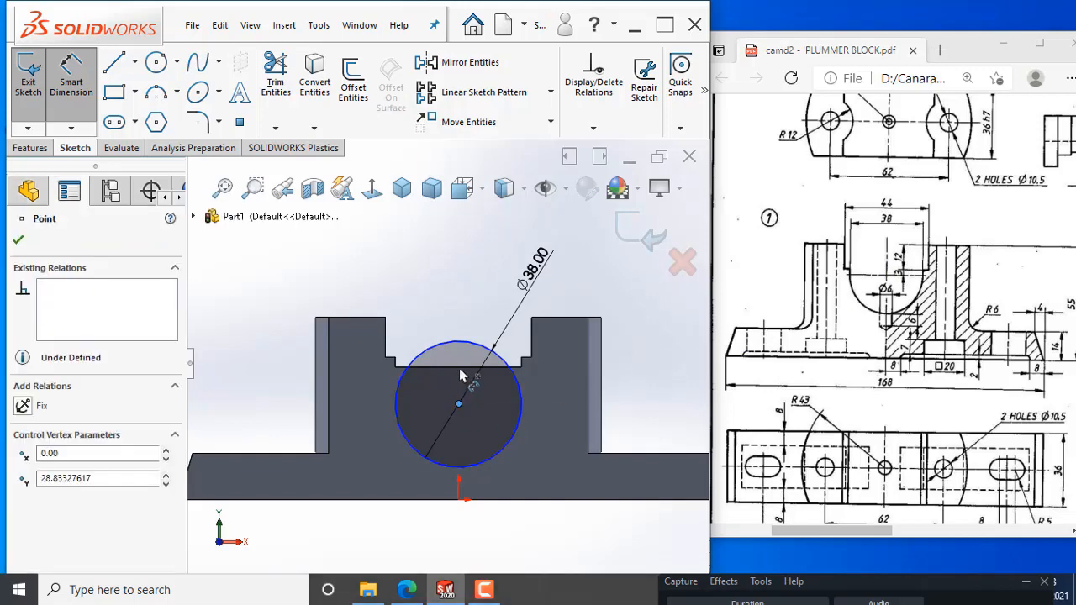
click(463, 301)
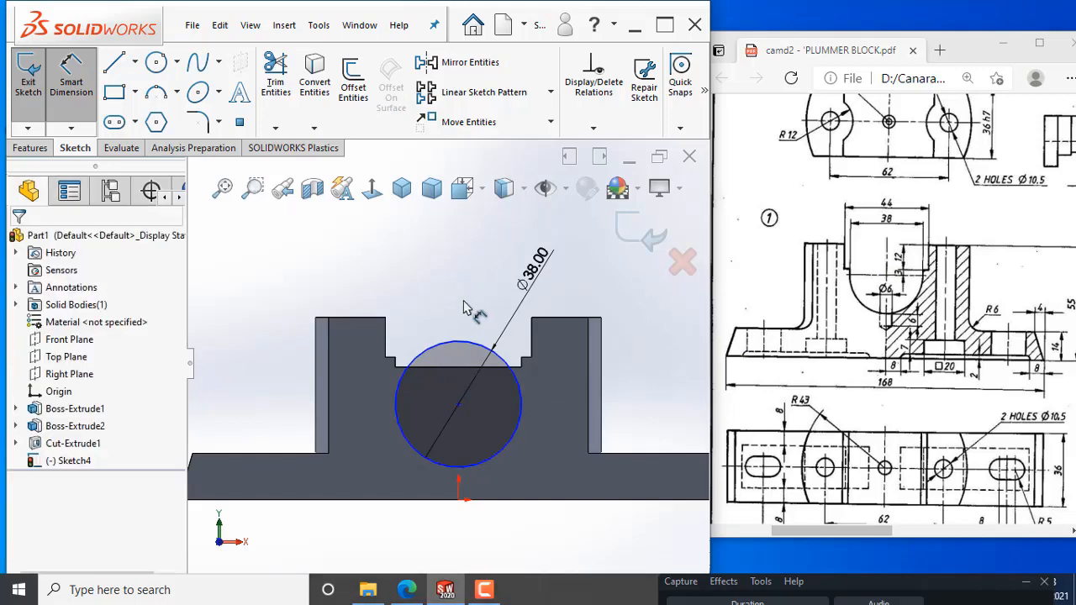
click(458, 405)
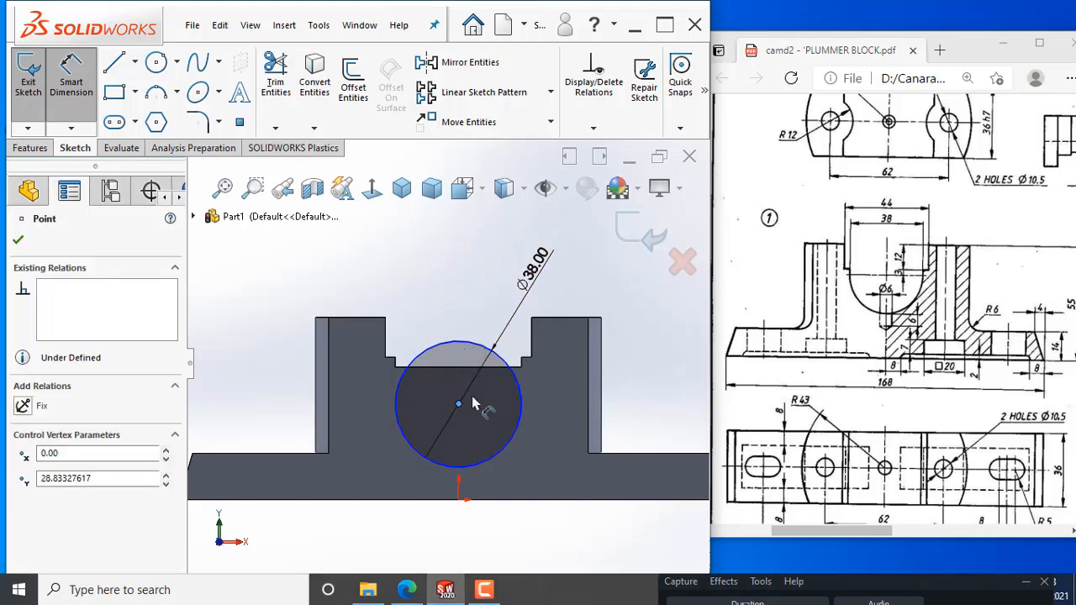
click(458, 403)
click(463, 312)
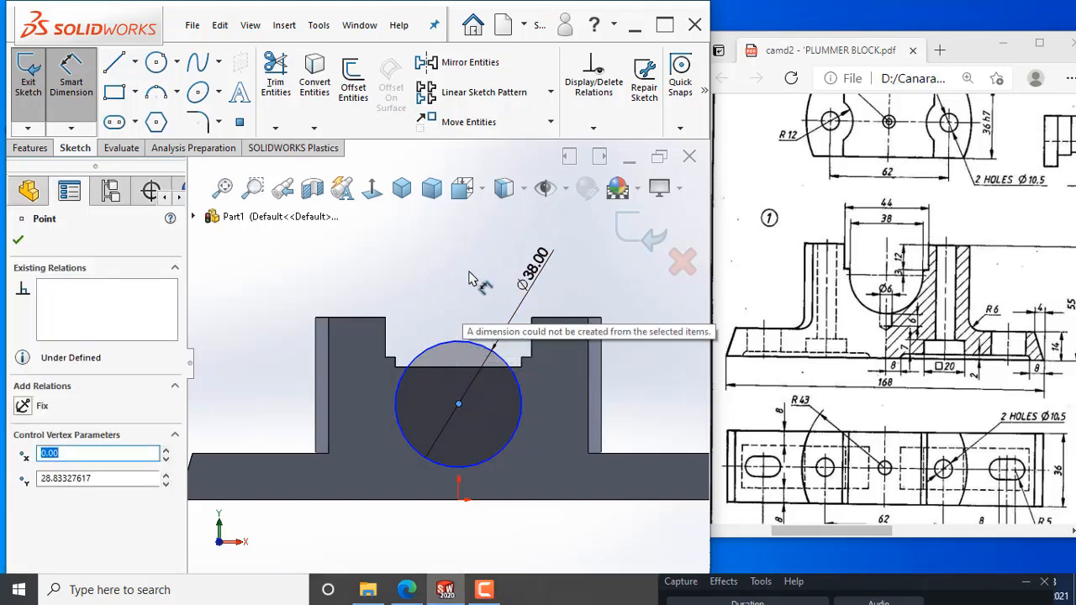
key(Escape)
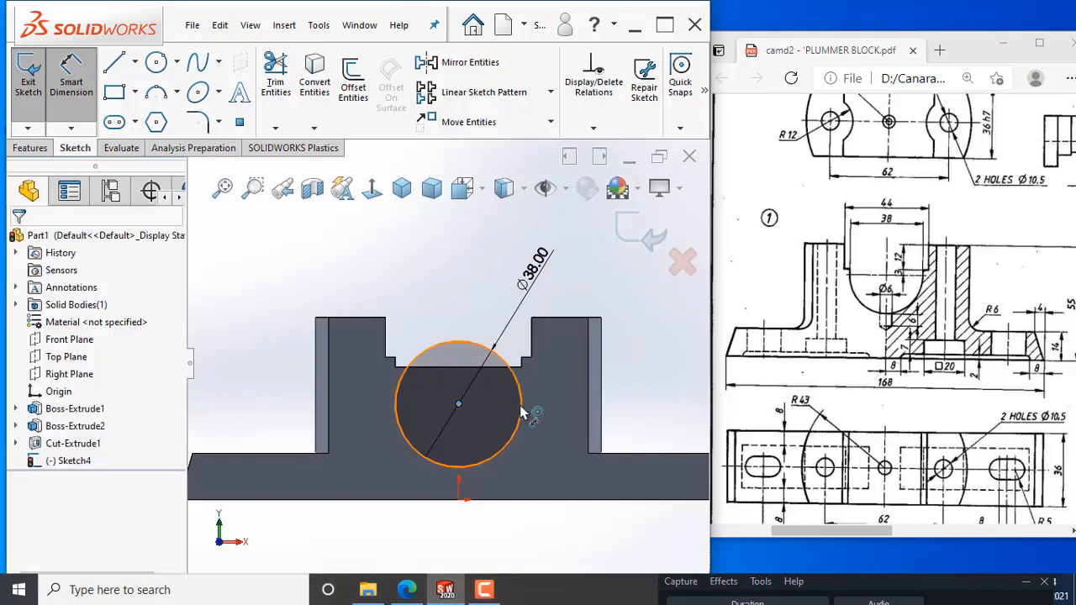
click(521, 406)
key(Escape)
key(Delete)
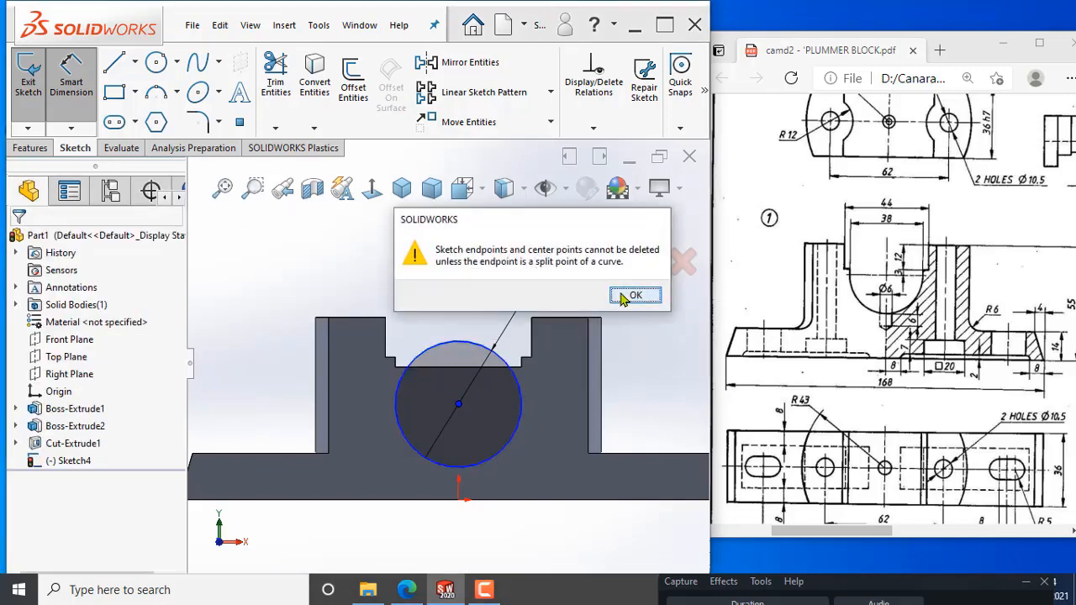
click(621, 296)
click(459, 405)
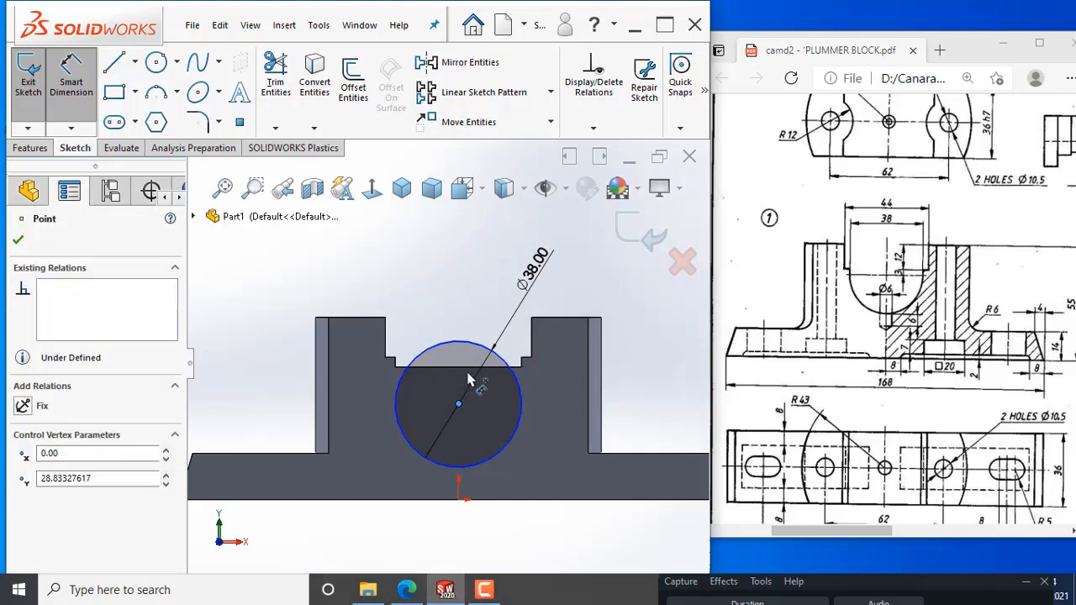
click(463, 376)
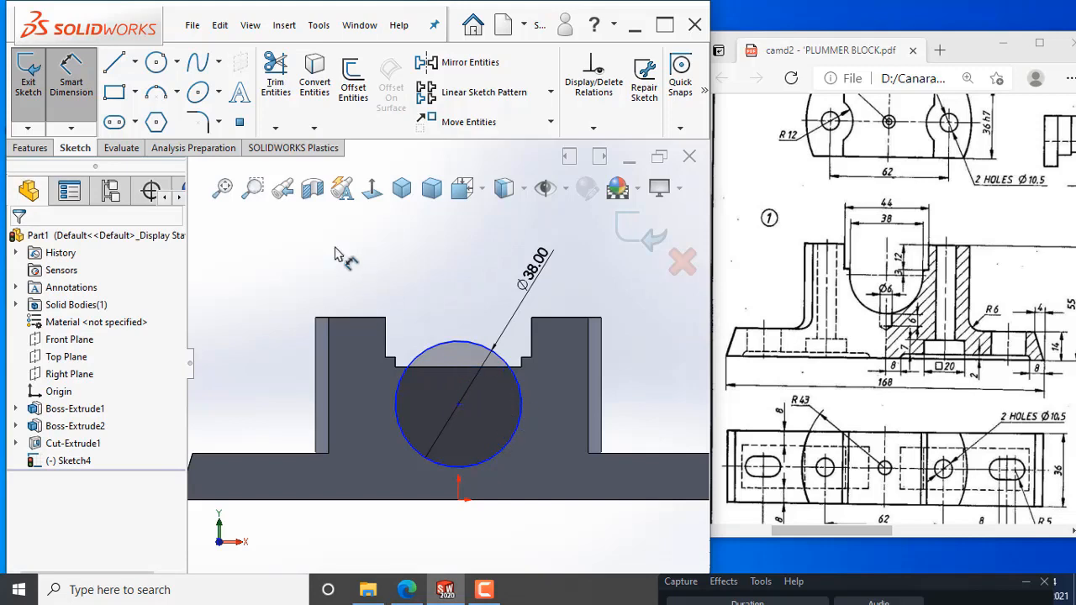
key(Escape)
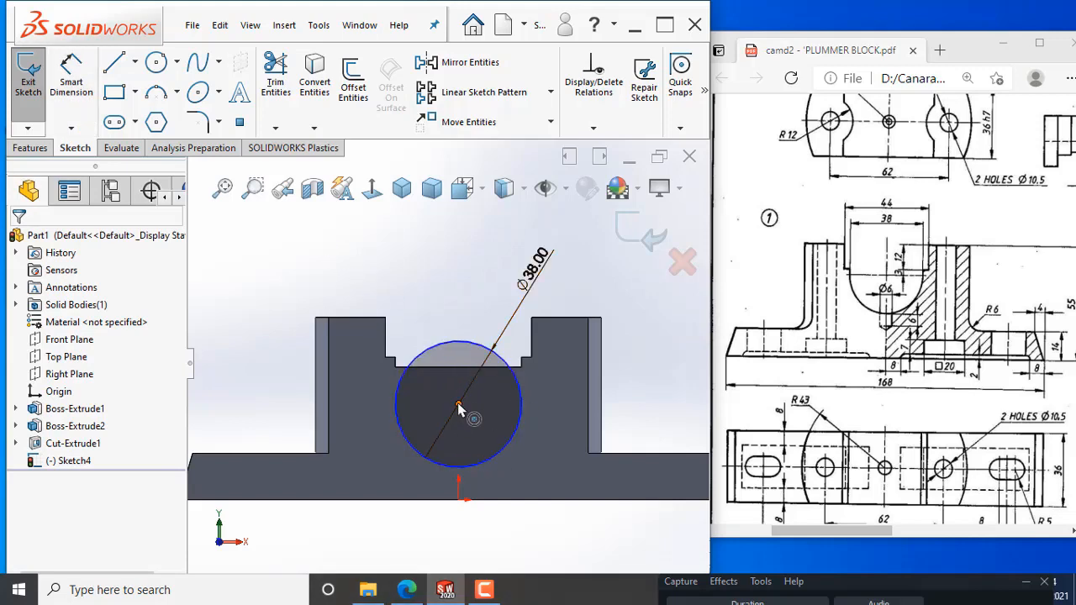
Step: Move the circle's centre onto the midpoint of the recess's bottom edge and cut the circle to a blind depth of 41 mm
drag(457, 411, 459, 368)
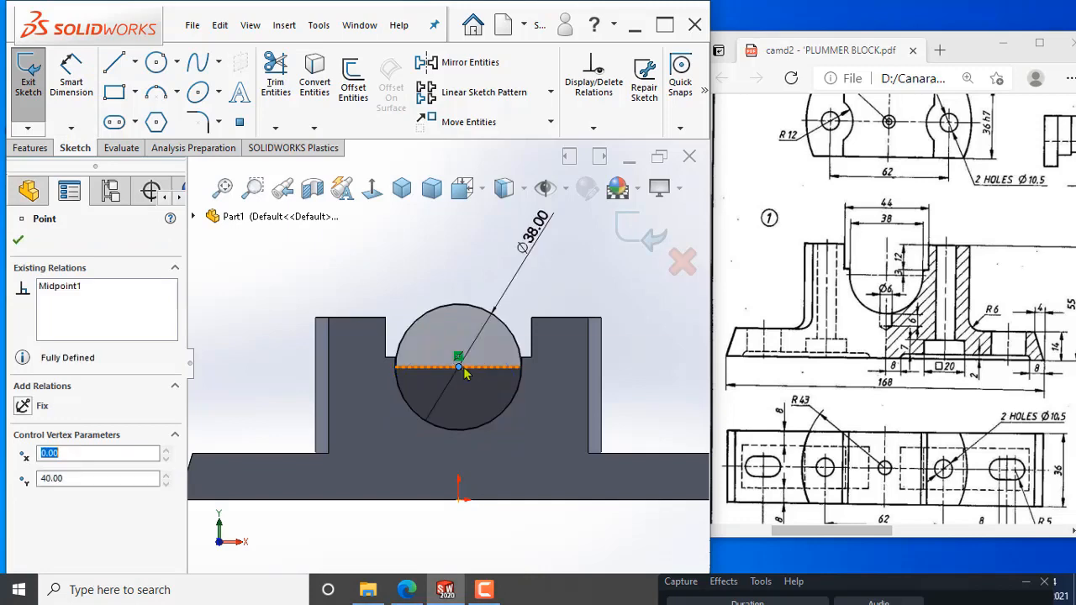
click(645, 229)
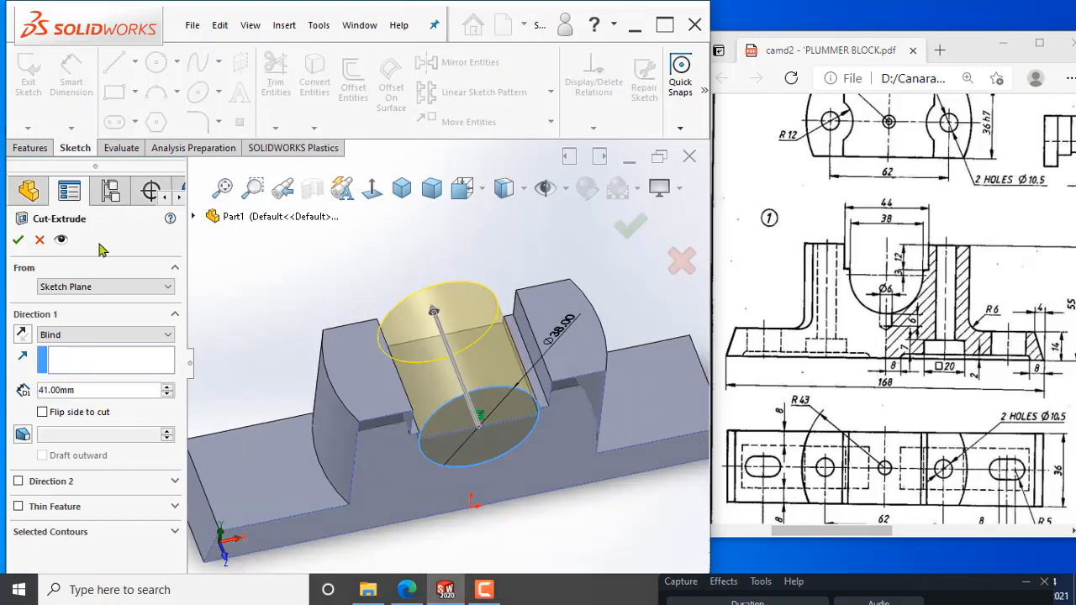
click(18, 242)
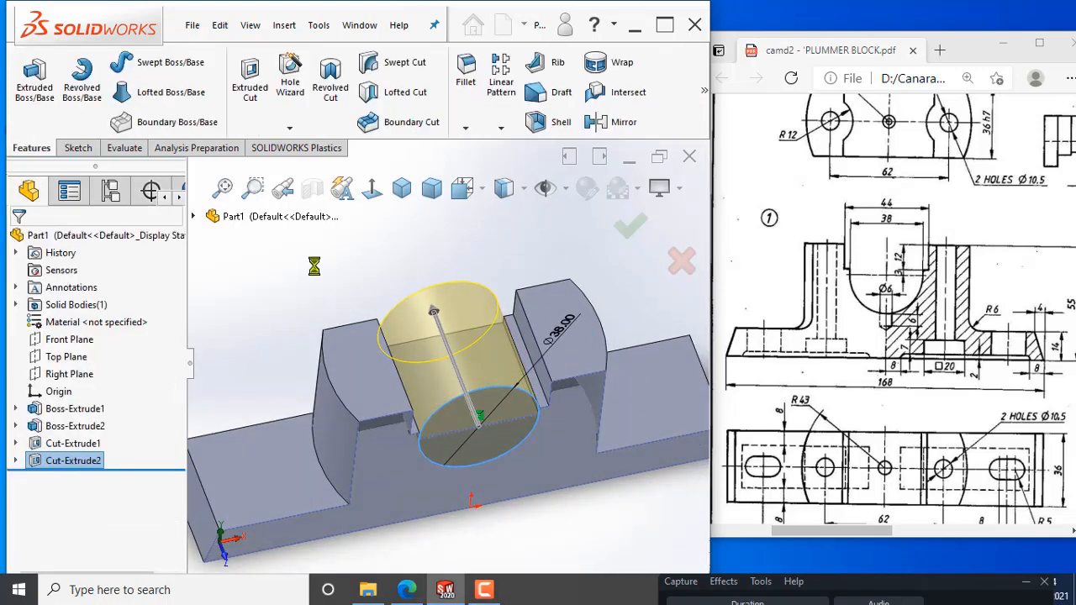
Step: Start an extruded cut with a sketch on the top face of the base's right flange, viewed normal to the sketch
middle_drag(490, 269, 467, 325)
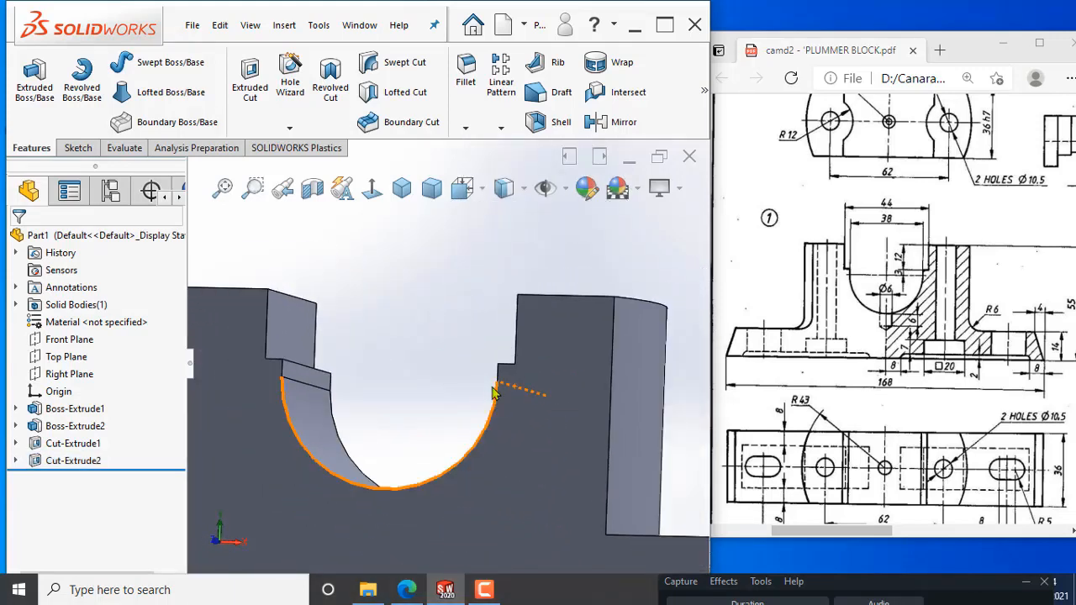
scroll(495, 389, up, 2)
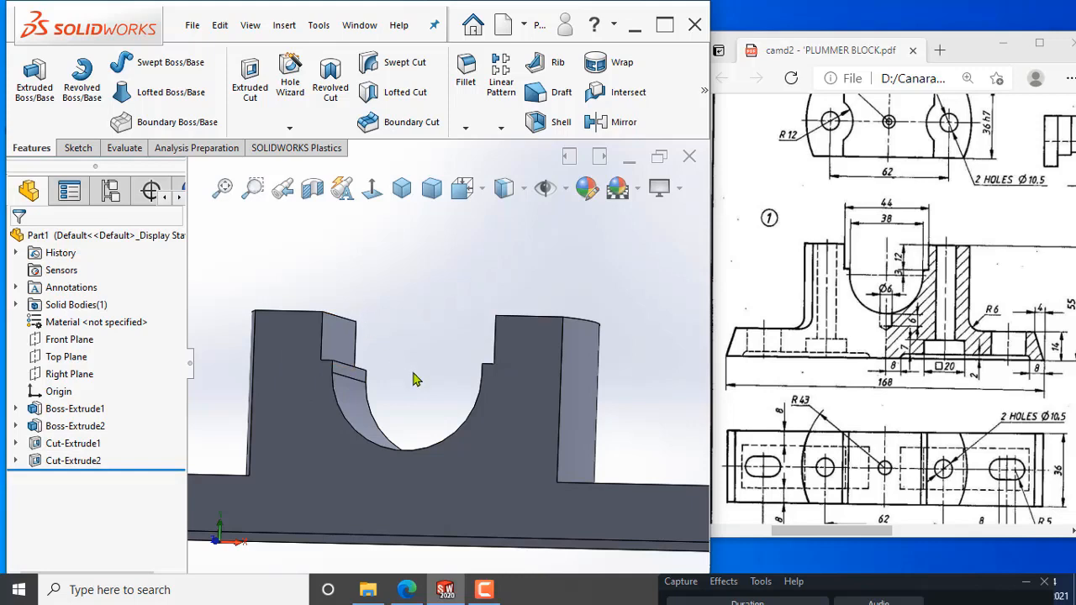
scroll(417, 382, up, 1)
middle_drag(393, 391, 385, 429)
scroll(393, 425, up, 2)
scroll(401, 413, down, 1)
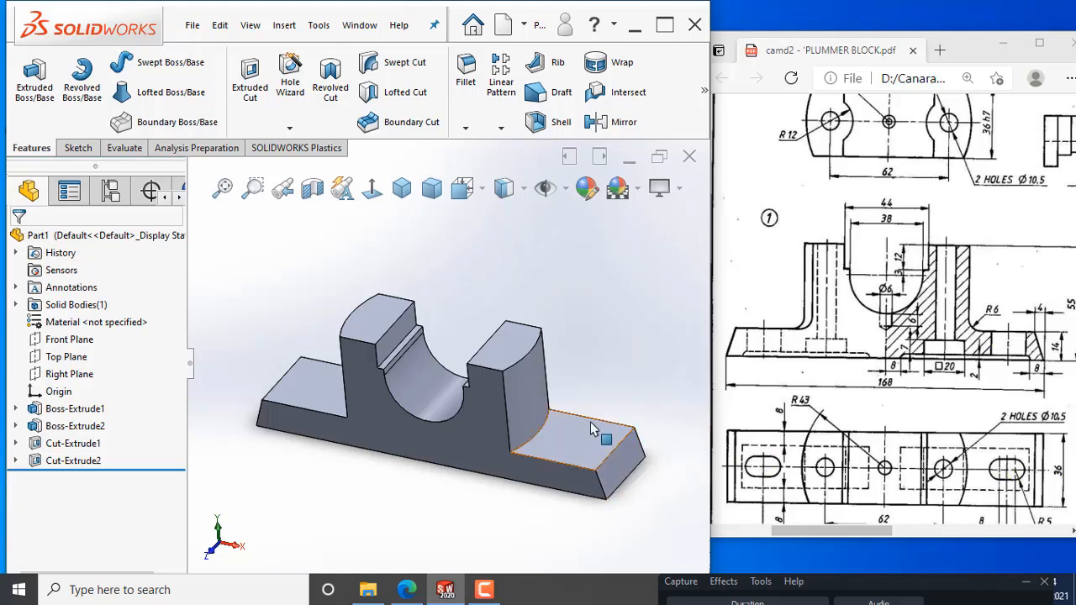
click(78, 148)
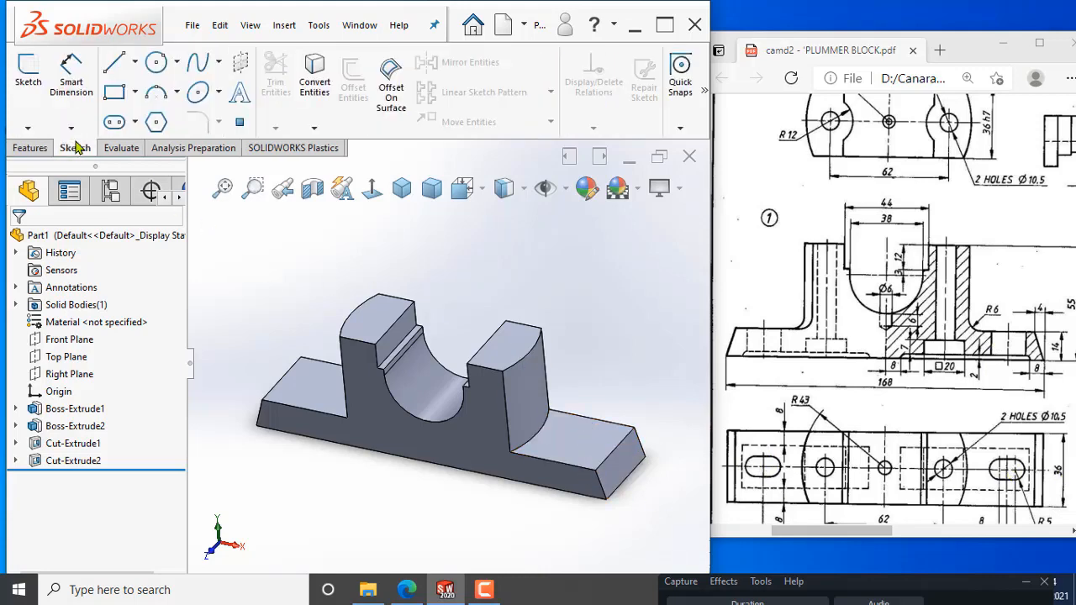
click(31, 148)
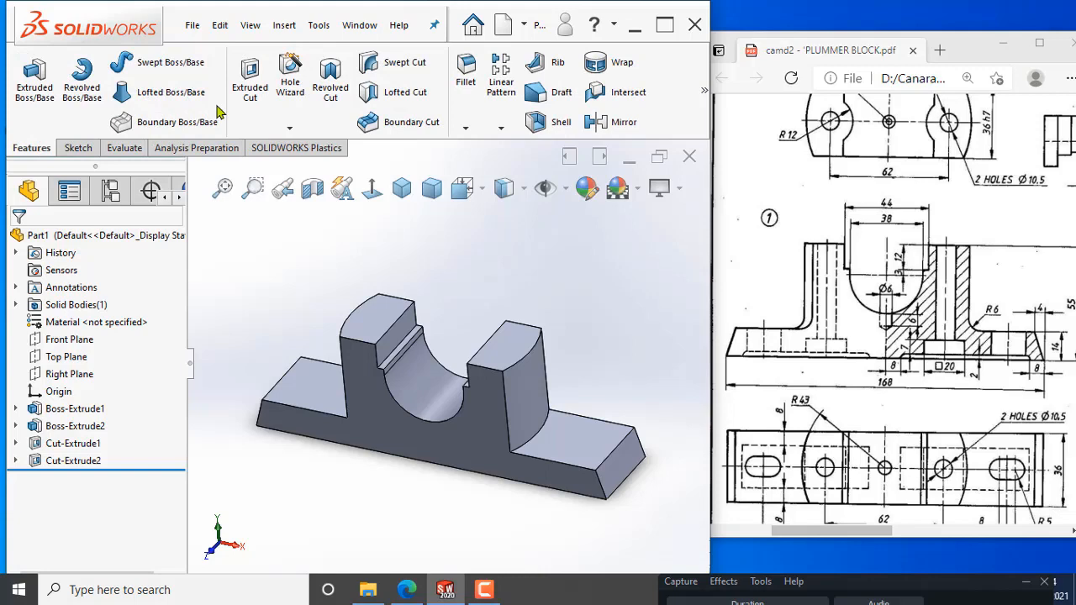
click(251, 75)
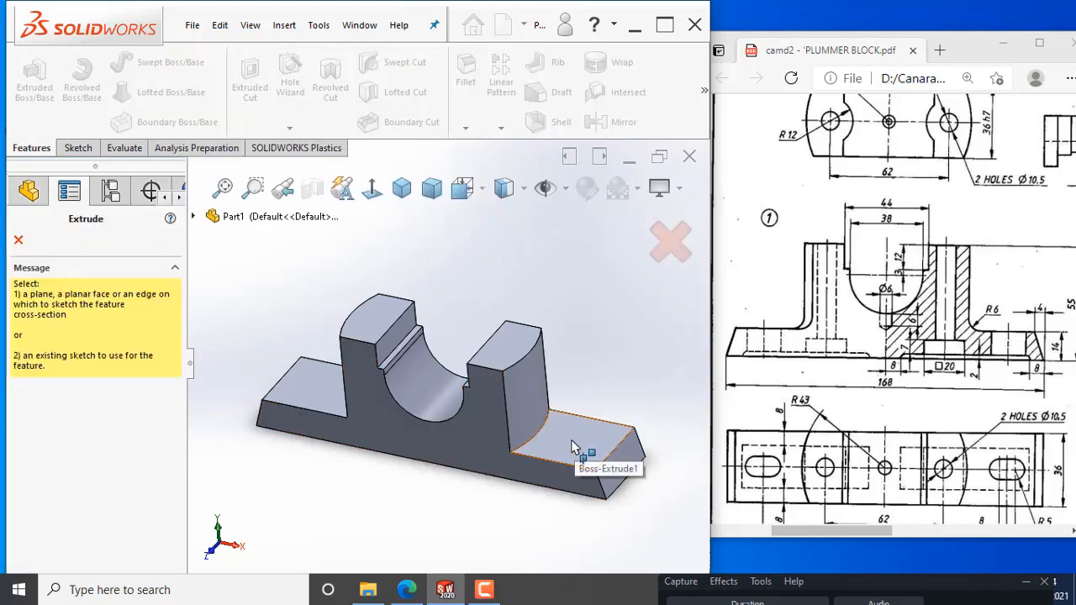
click(626, 377)
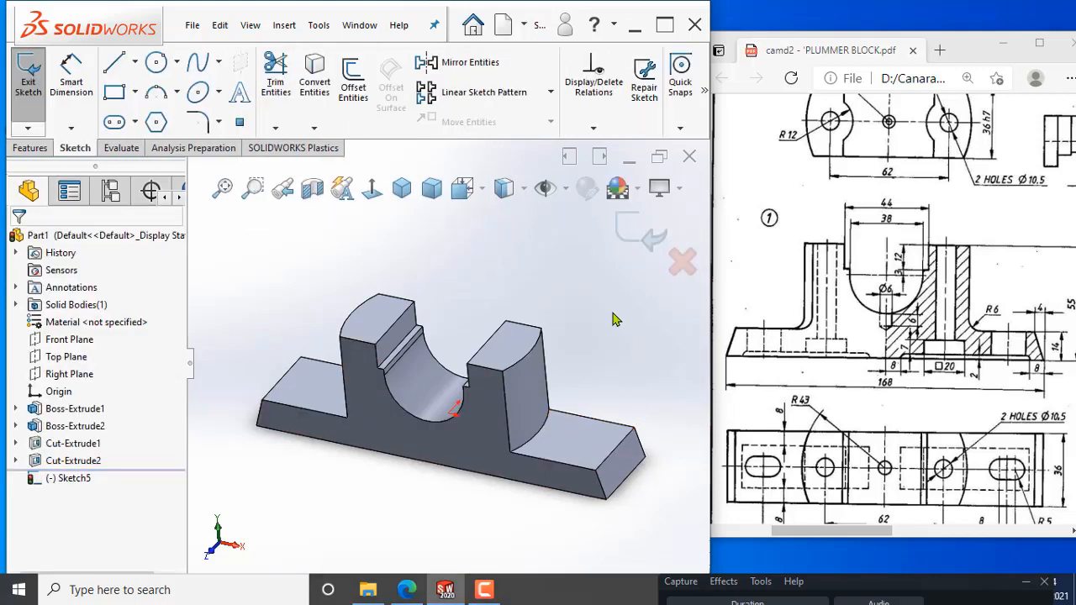
click(370, 190)
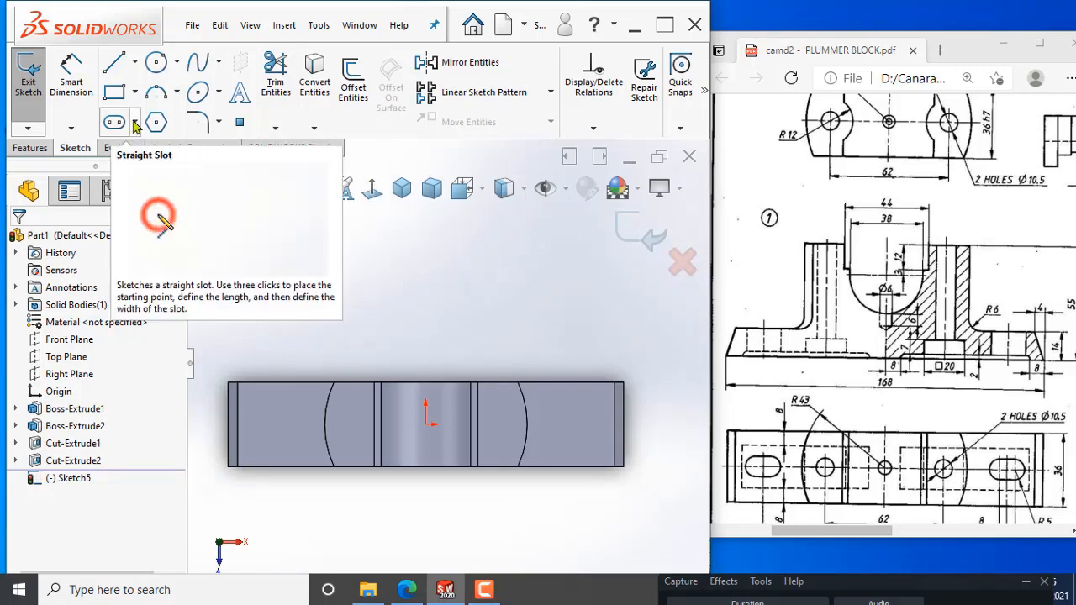
Step: Sketch a horizontal straight slot on the right flange, level with the origin, about 17 mm between centres with about 6.8 mm end radius
click(135, 124)
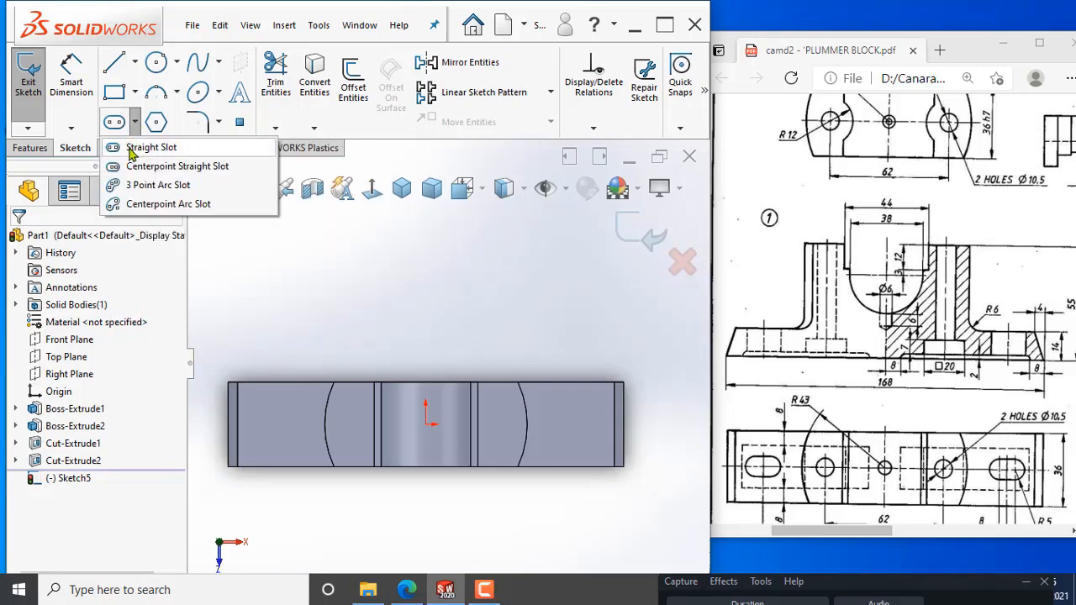
click(147, 147)
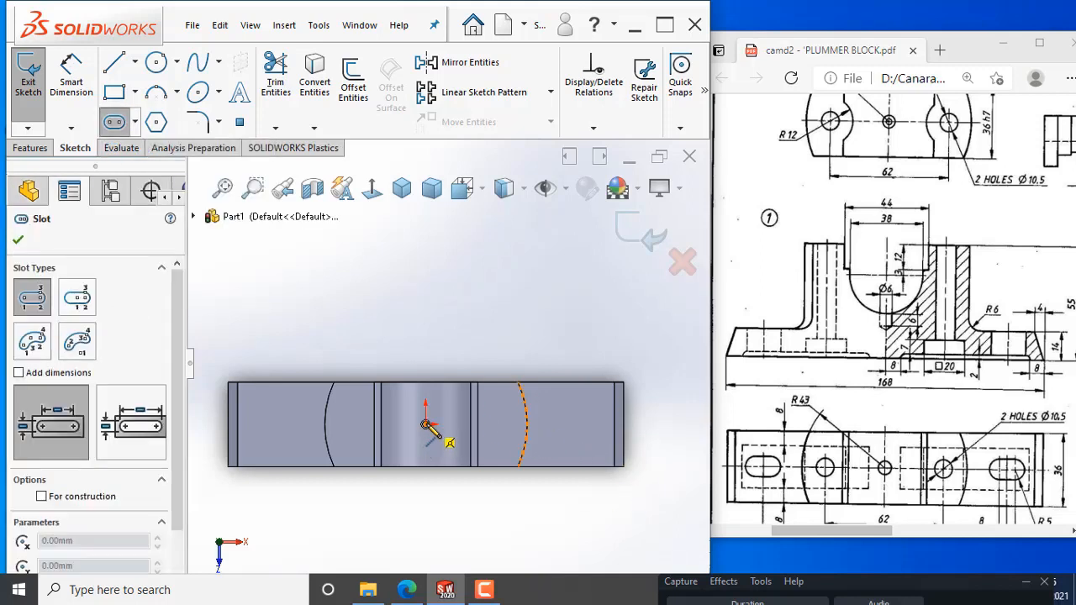
click(552, 424)
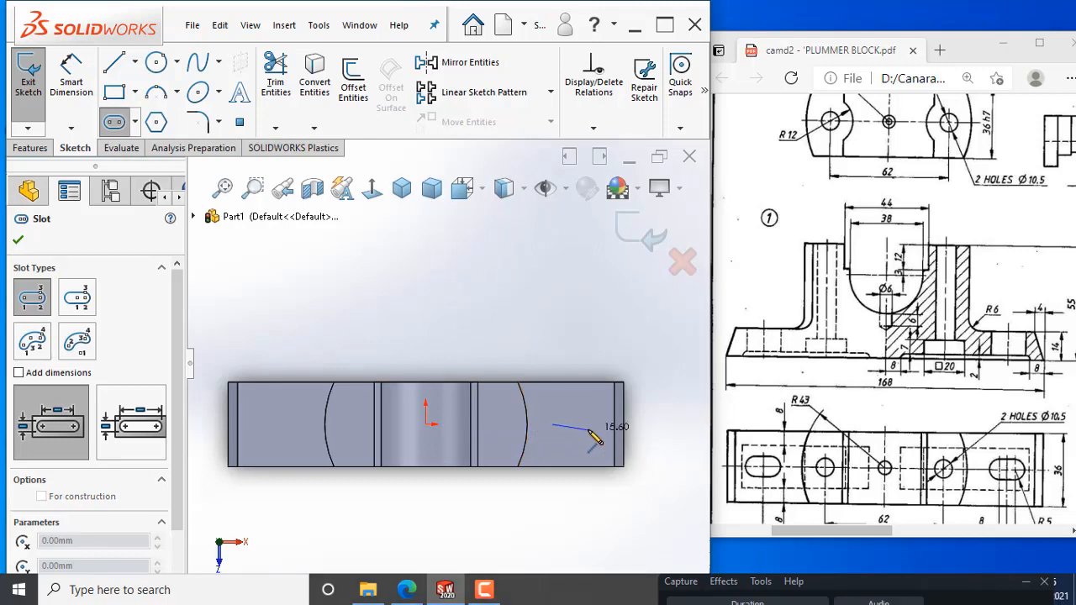
click(593, 424)
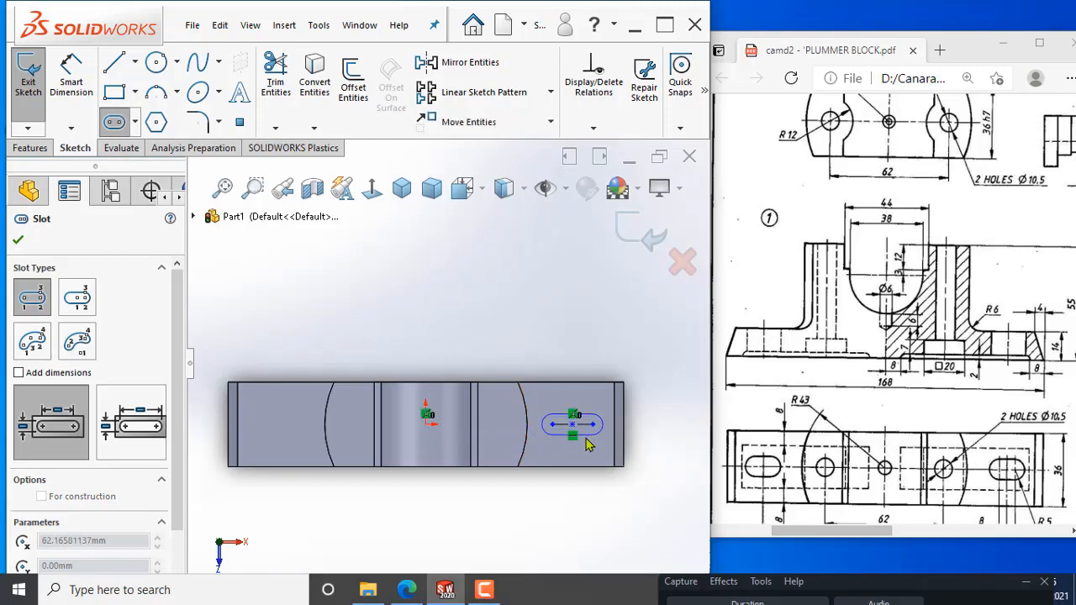
click(587, 440)
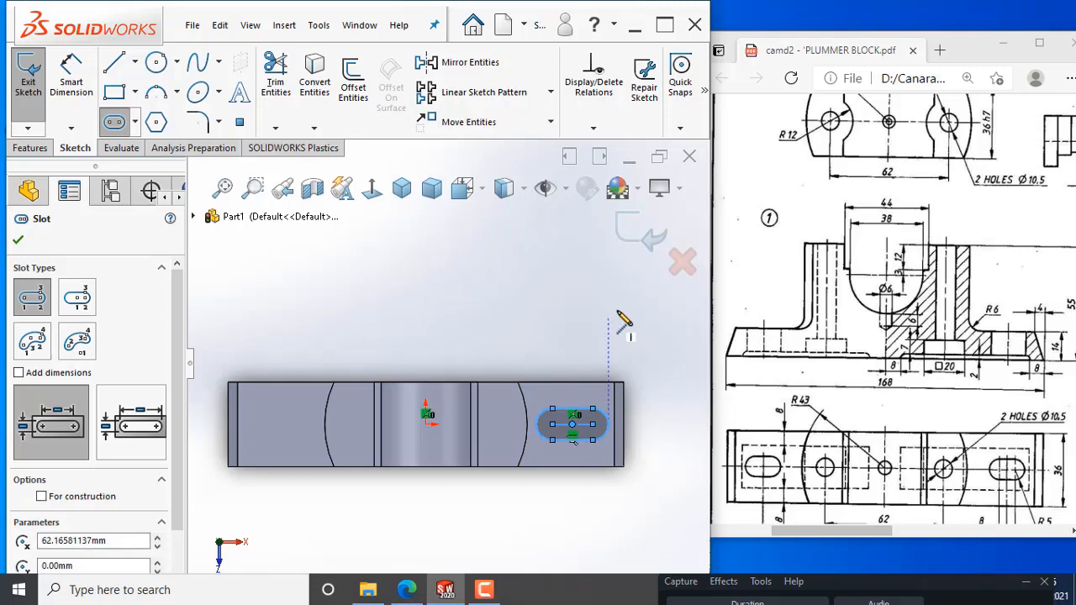
key(Escape)
Step: Check the slot dimensions in the PDF drawing's plan view and dimension the slot's end radius to 5 mm
scroll(601, 464, down, 2)
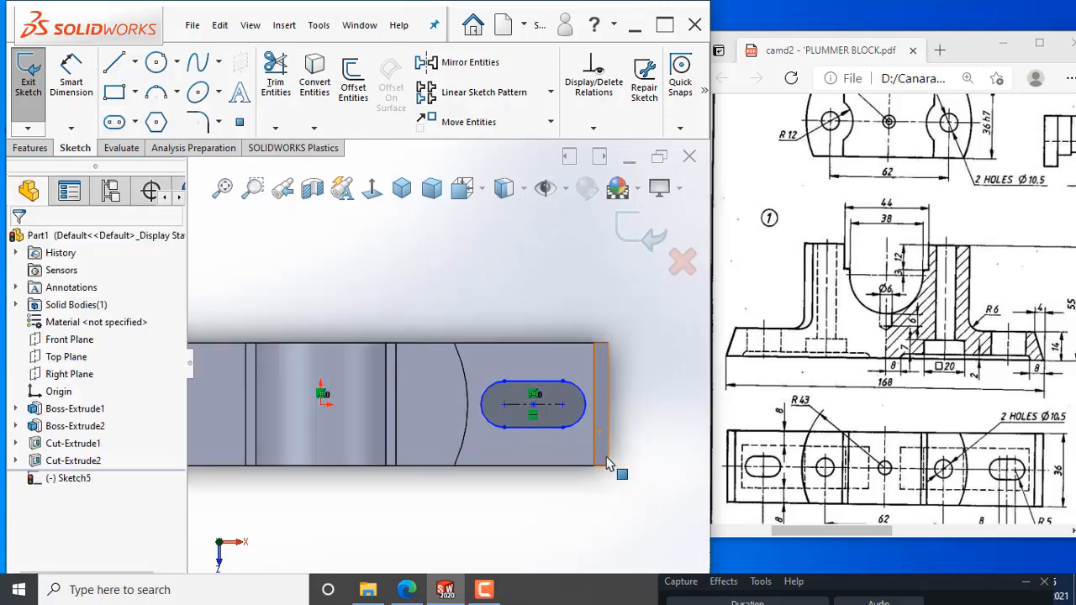
scroll(501, 429, down, 2)
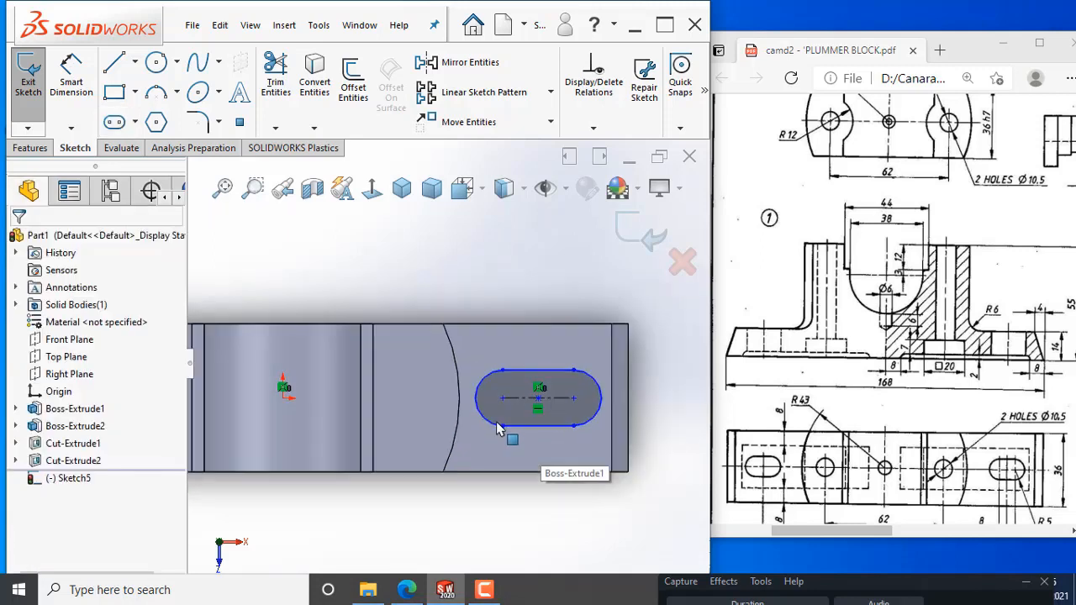
click(904, 429)
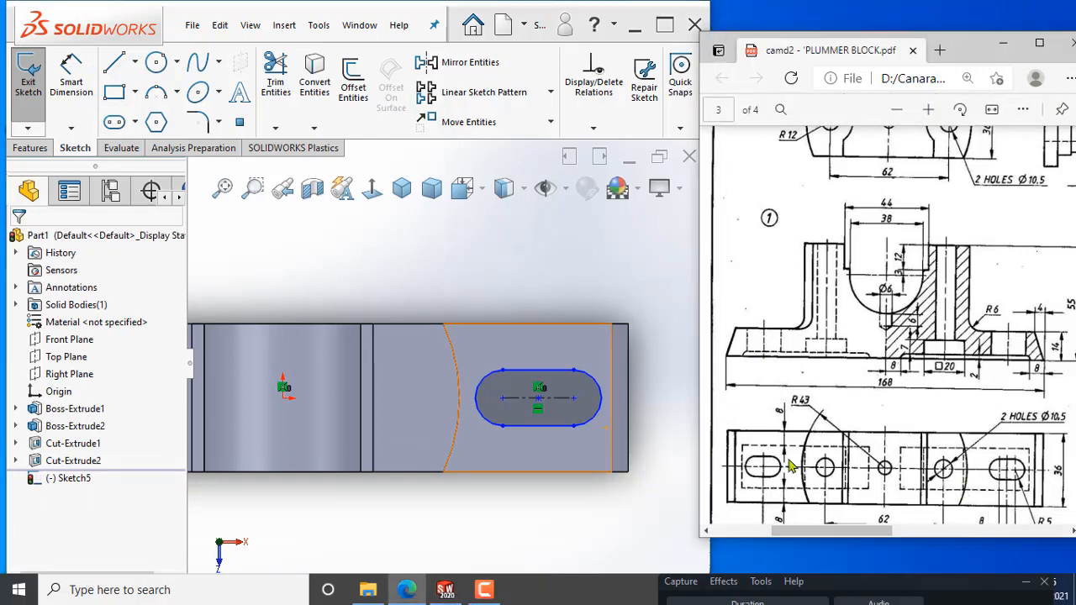
mouse_move(813, 530)
mouse_down()
mouse_move(967, 526)
mouse_move(1070, 501)
mouse_move(1042, 526)
mouse_move(849, 538)
mouse_move(800, 555)
mouse_up()
scroll(878, 402, down, 3)
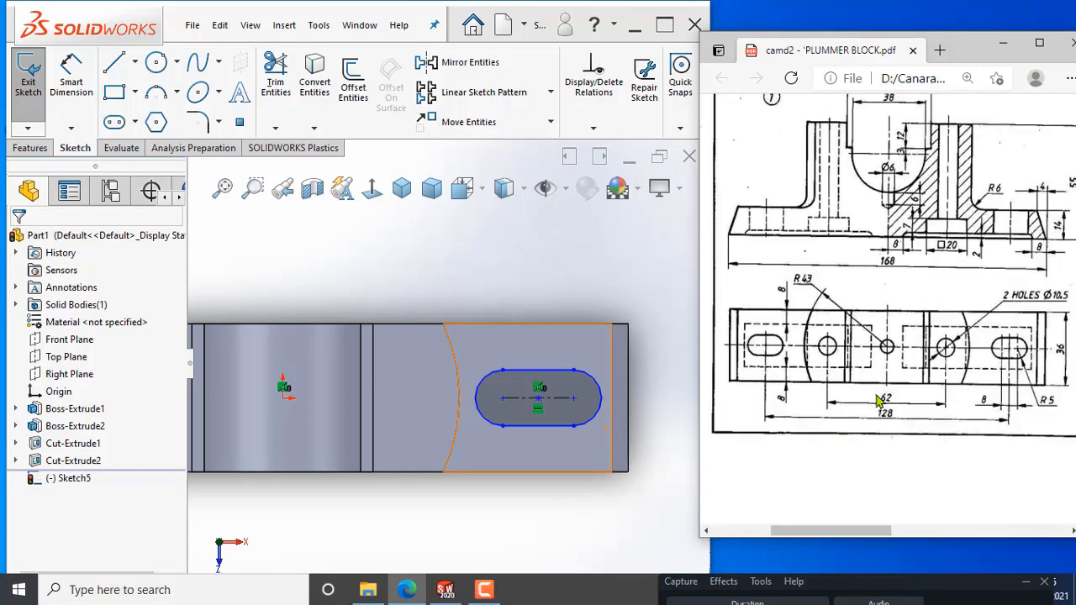
scroll(874, 418, up, 1)
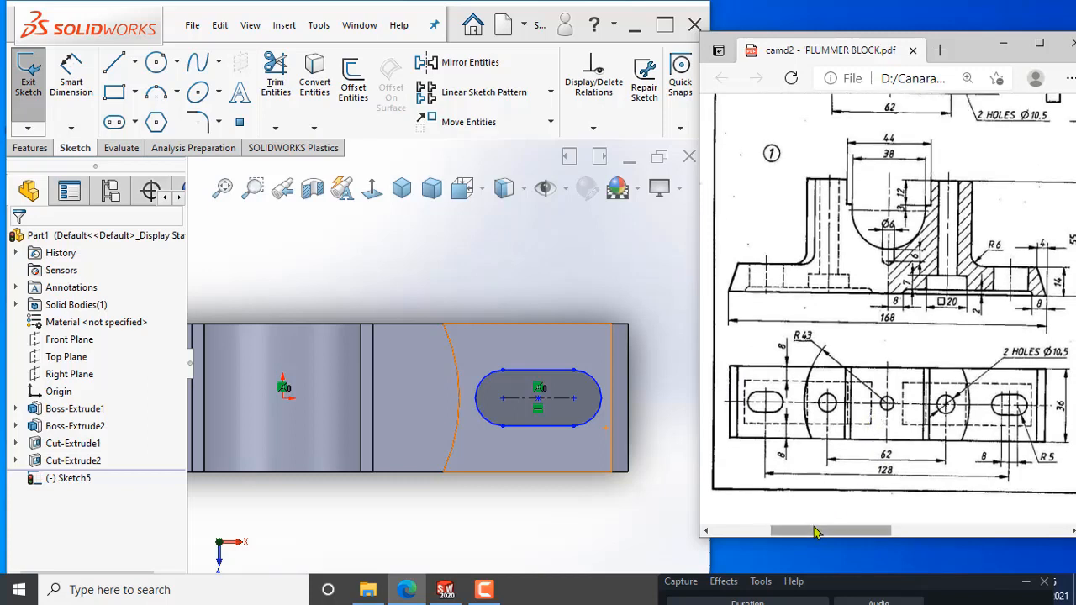
drag(816, 531, 832, 531)
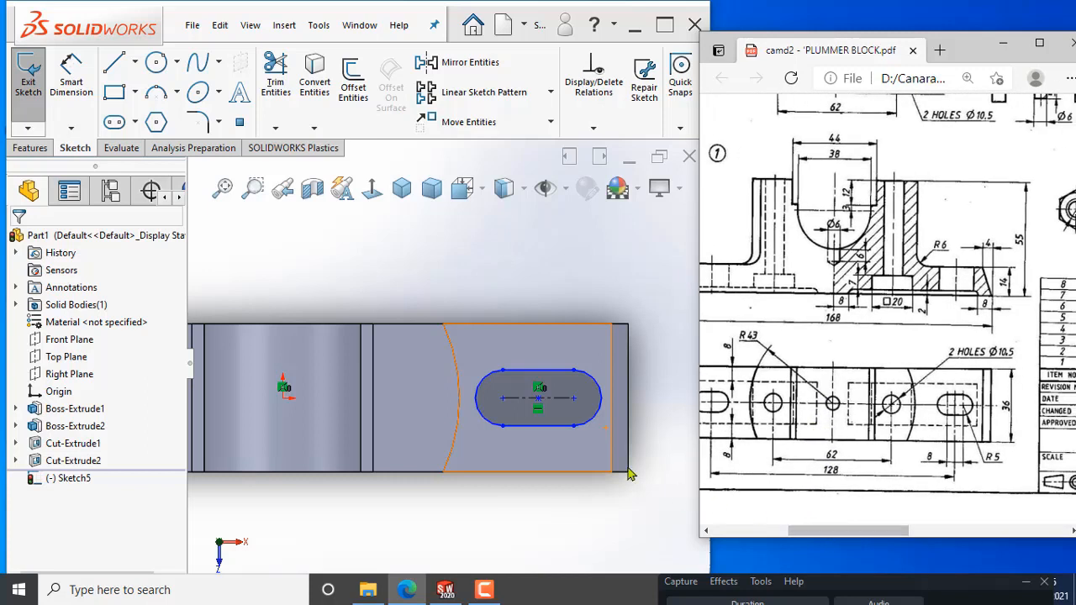
click(74, 78)
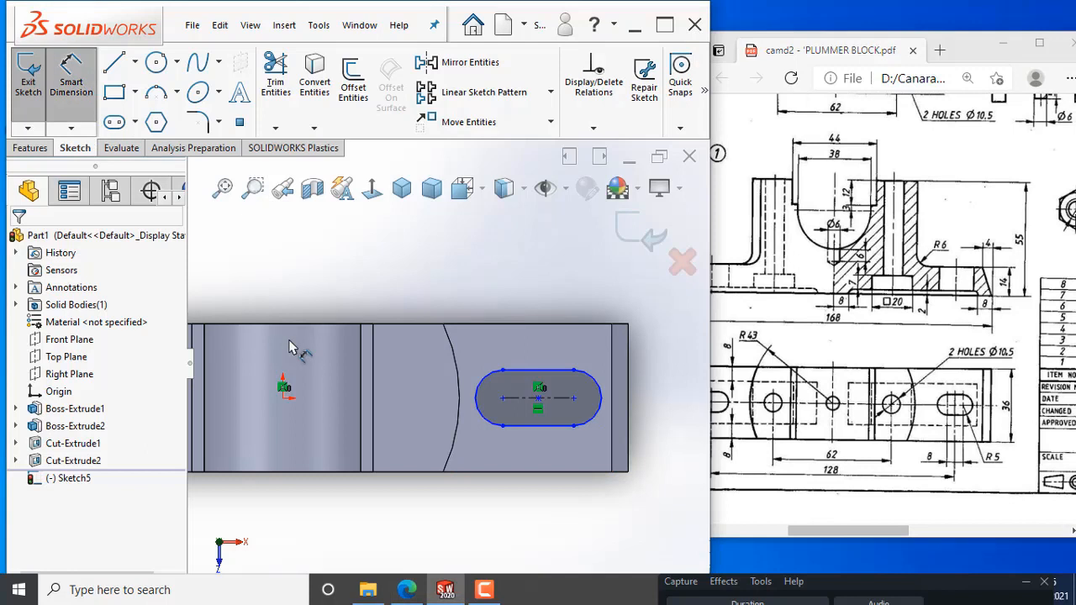
click(625, 427)
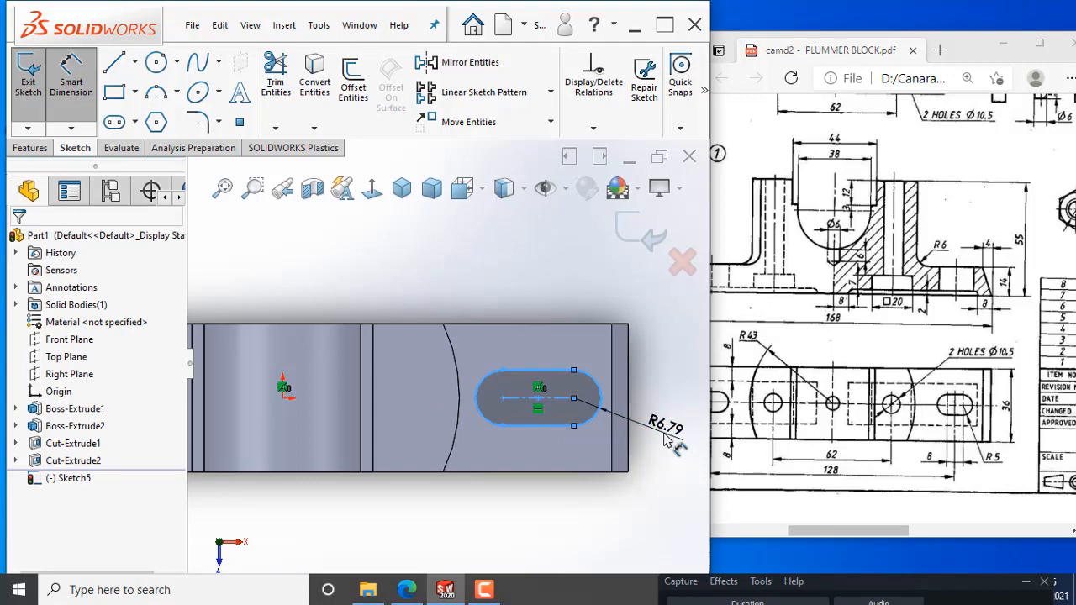
click(664, 441)
text(5)
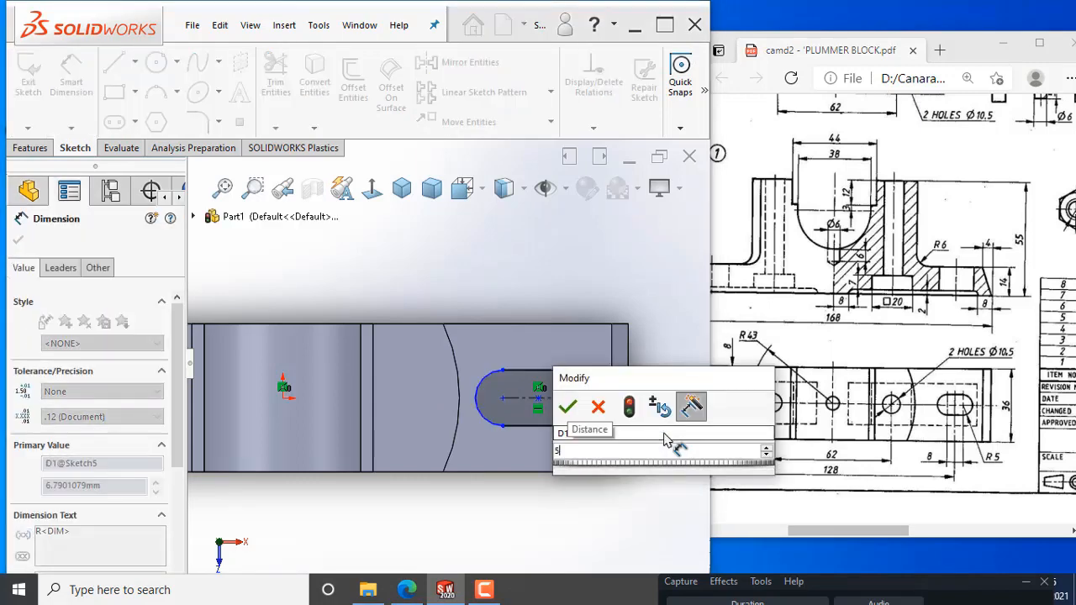
key(Return)
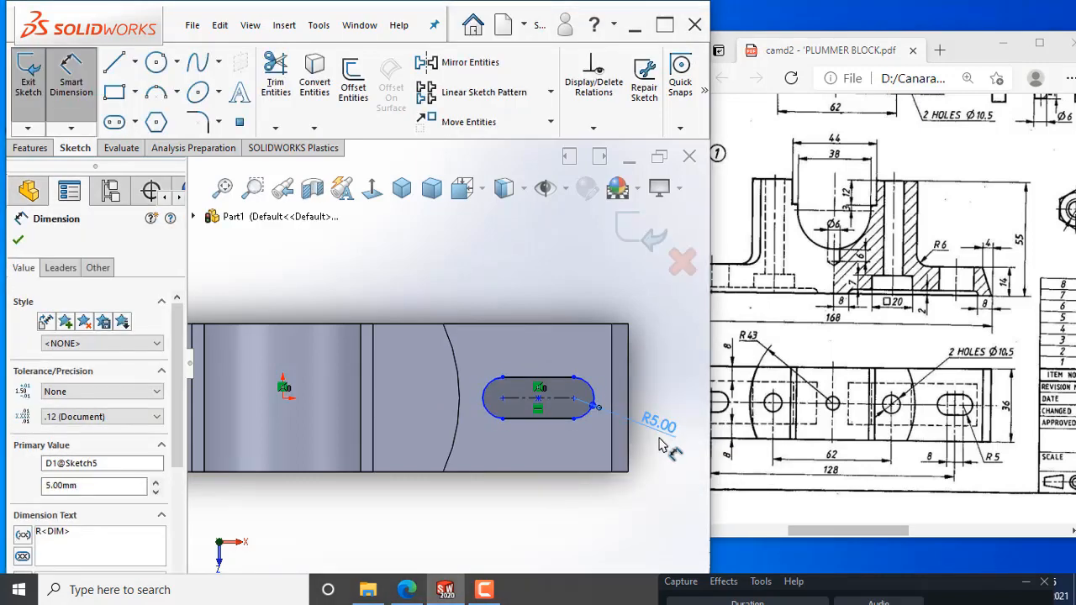
Step: Dimension the slot's centre-to-centre length to 8 mm
click(559, 403)
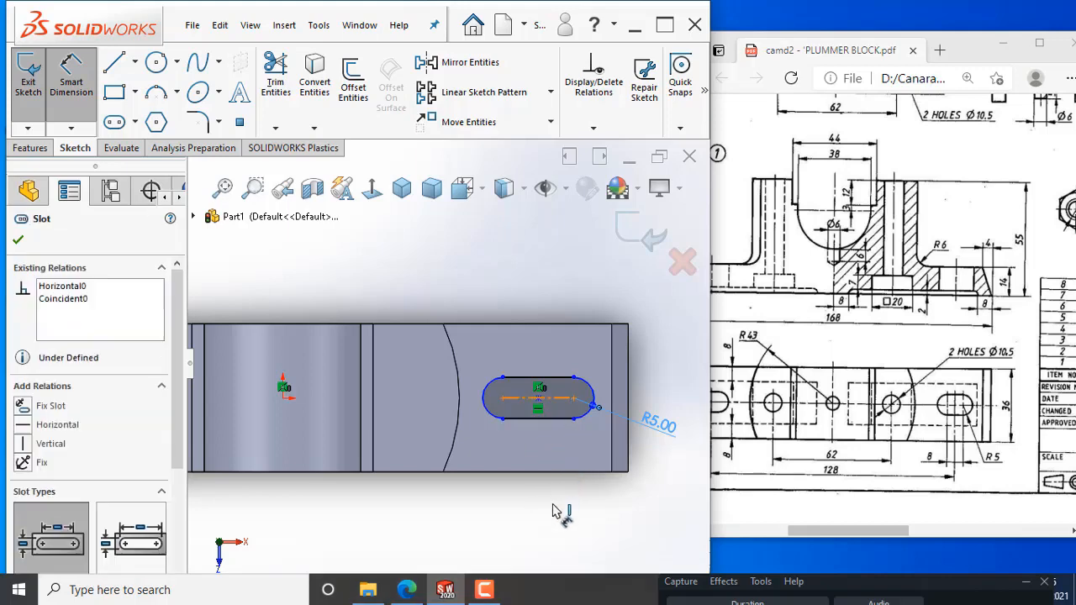
click(550, 514)
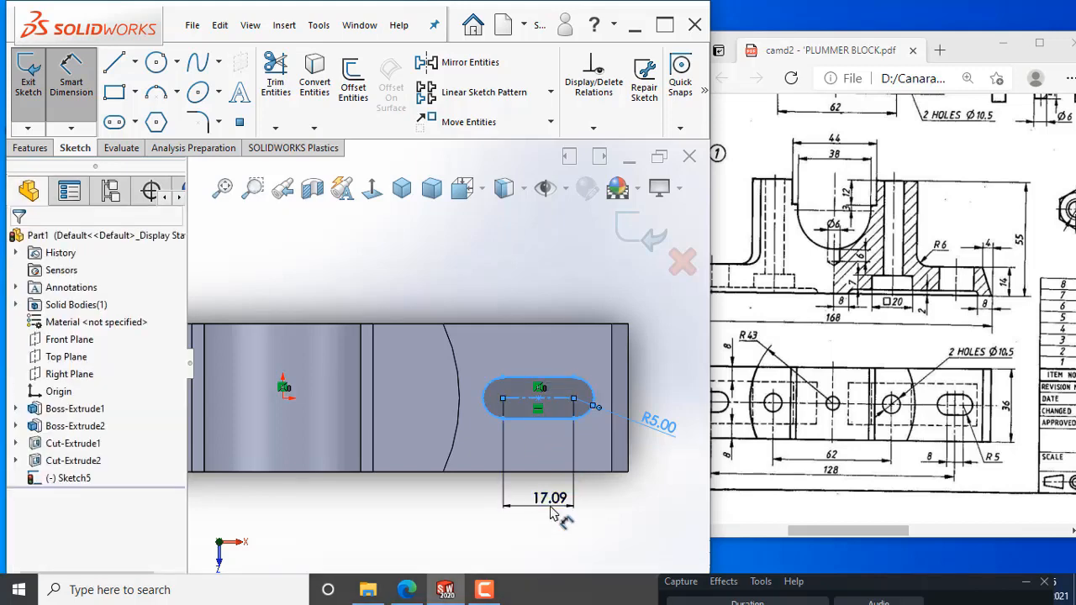
text(8)
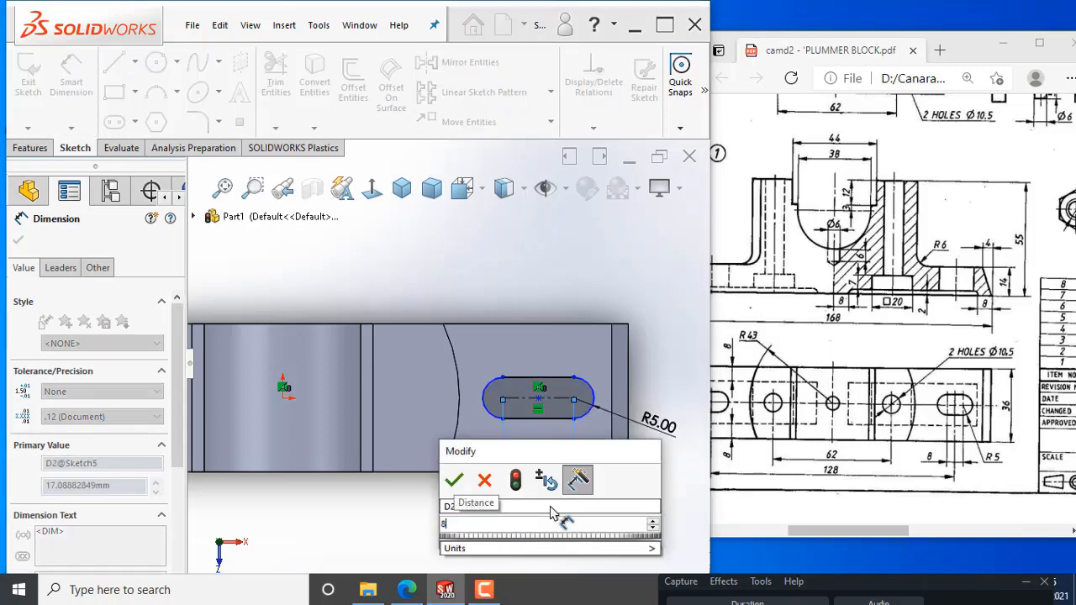
key(Return)
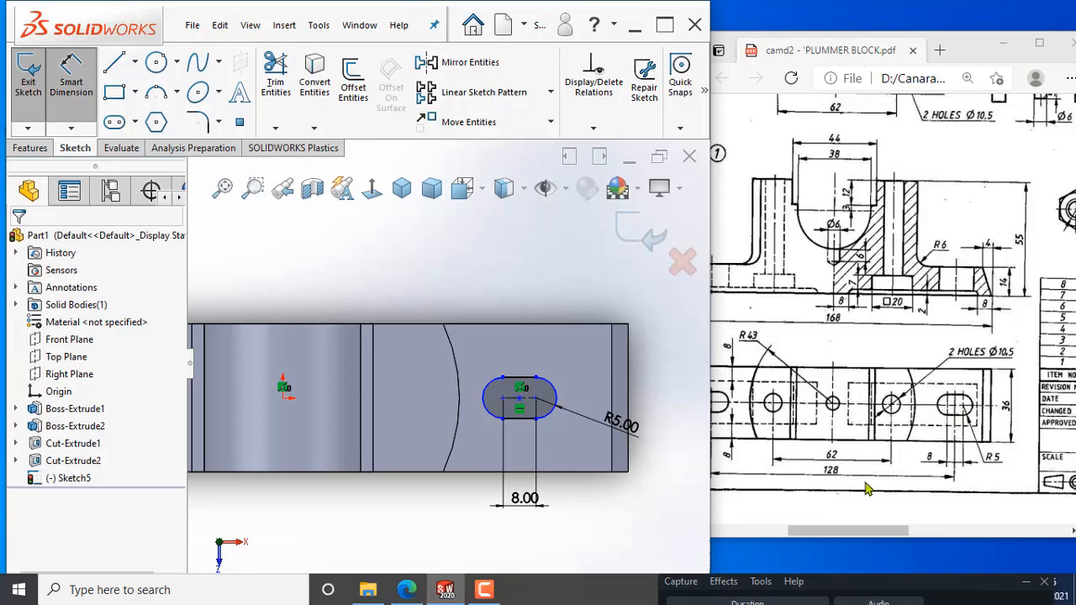
Step: Check the slot spacing in the PDF's plan view and dimension the distance from the origin to the slot's centre as 128/2 mm
scroll(836, 479, down, 2)
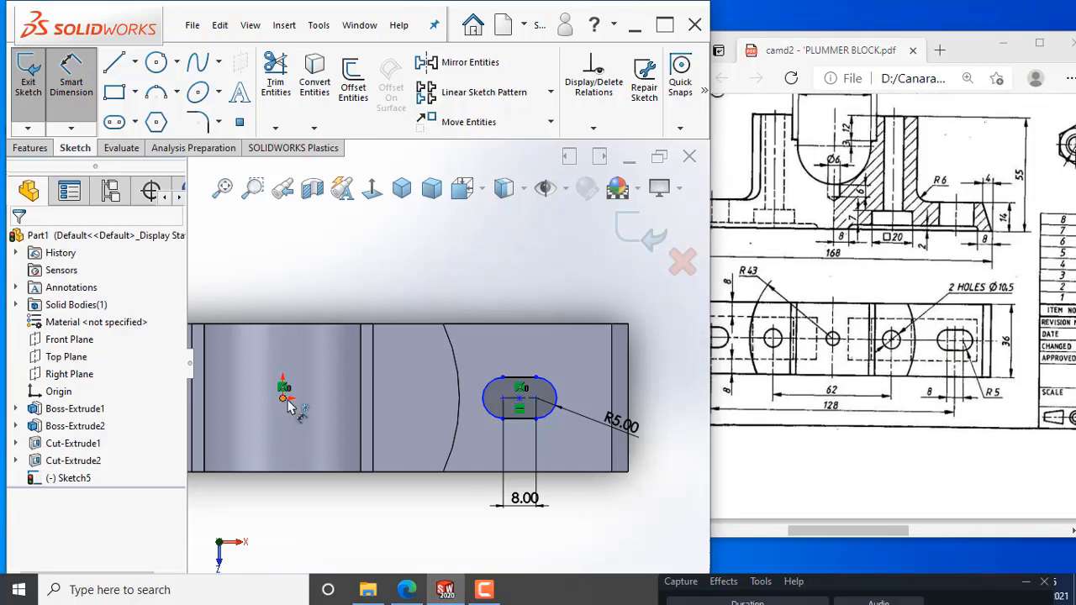
scroll(424, 387, up, 3)
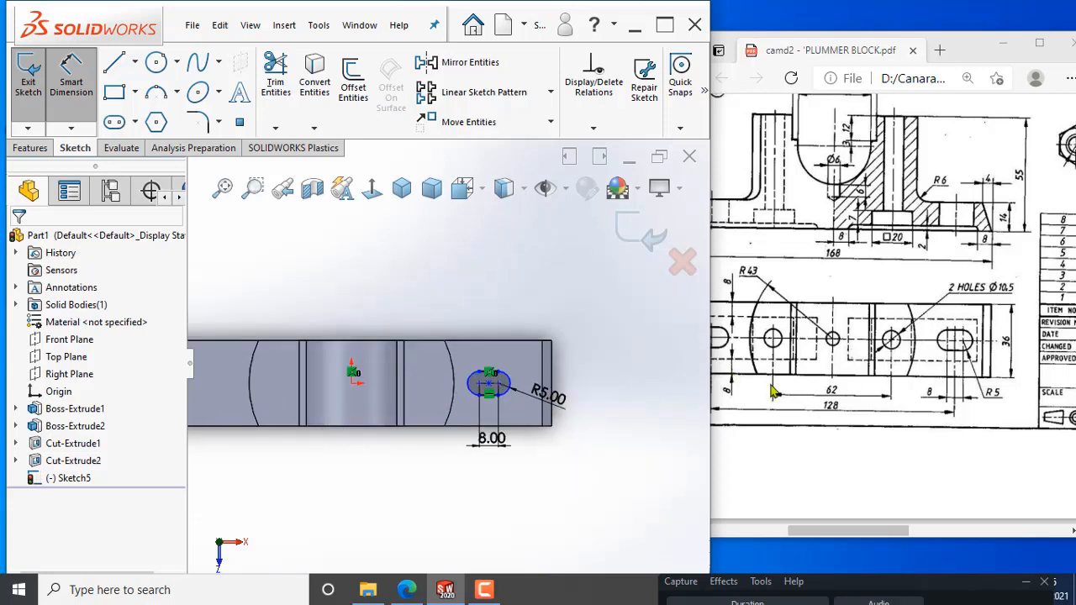
scroll(351, 377, down, 2)
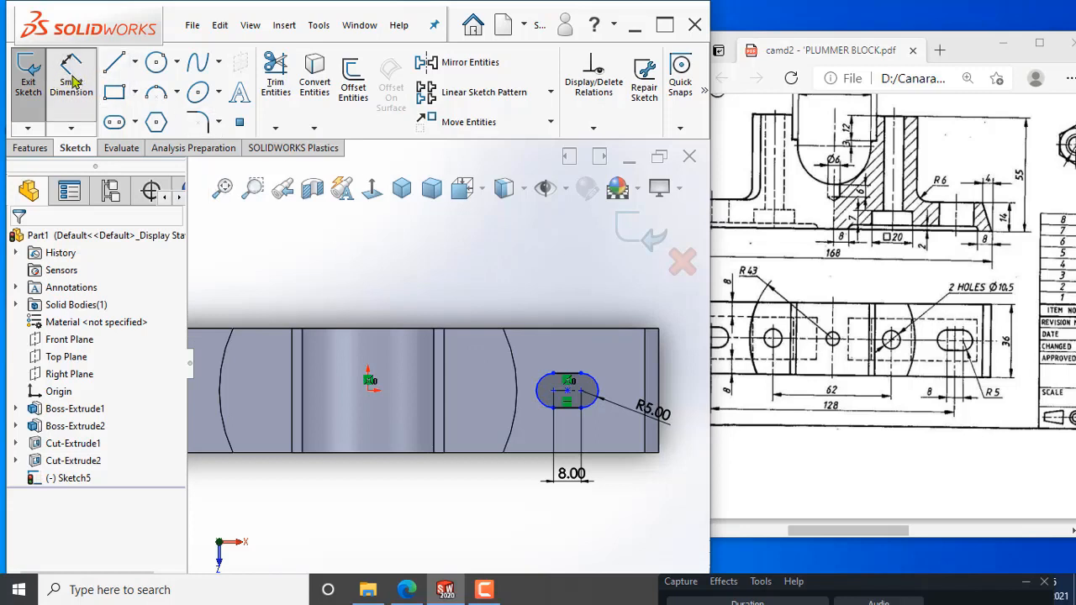
click(368, 392)
click(73, 61)
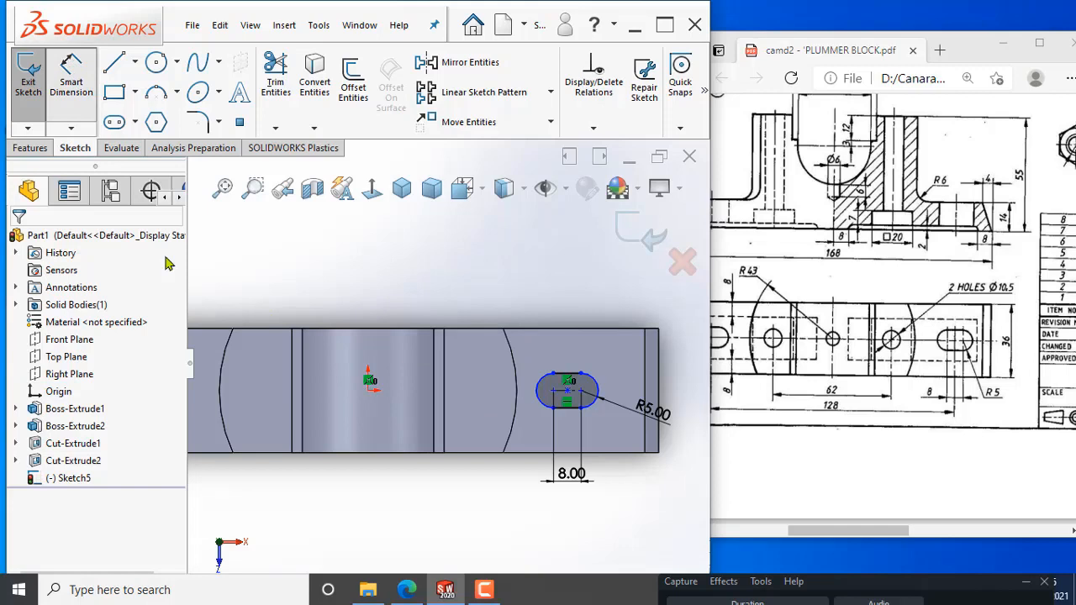
click(368, 389)
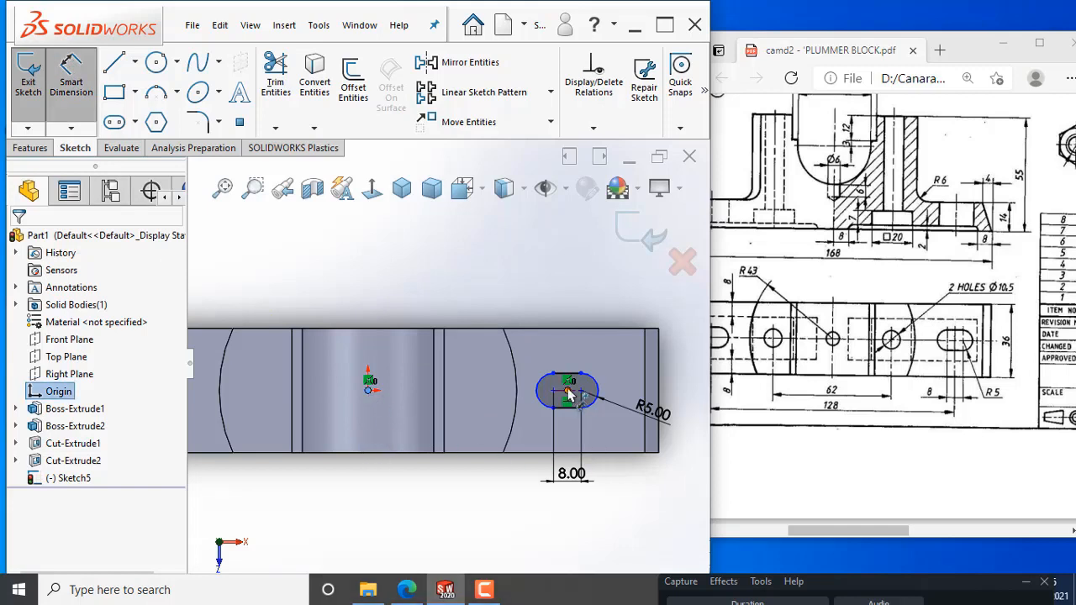
click(568, 394)
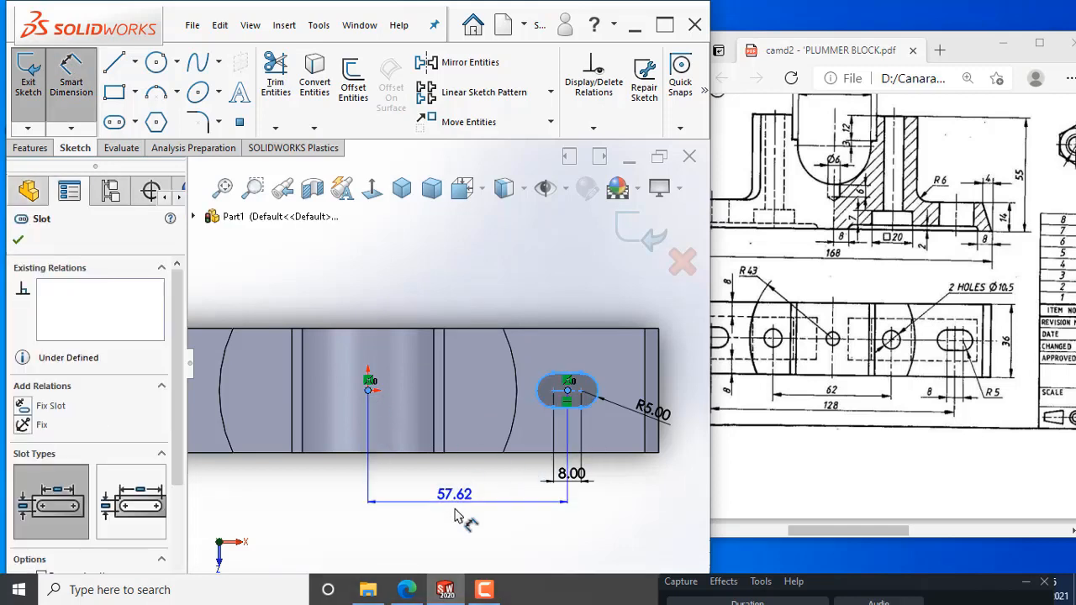
click(475, 525)
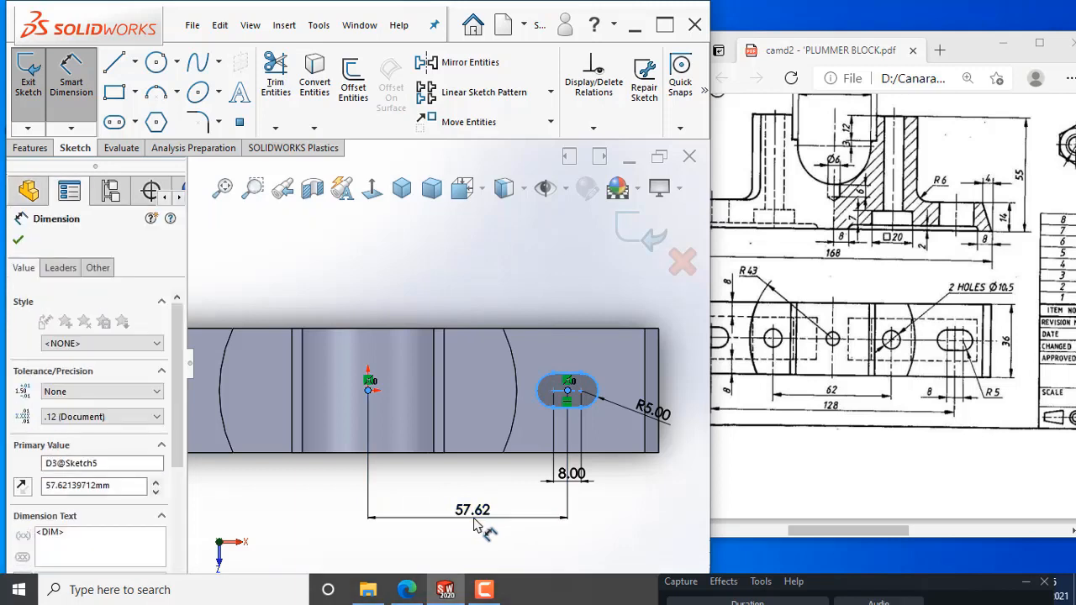
text(1)
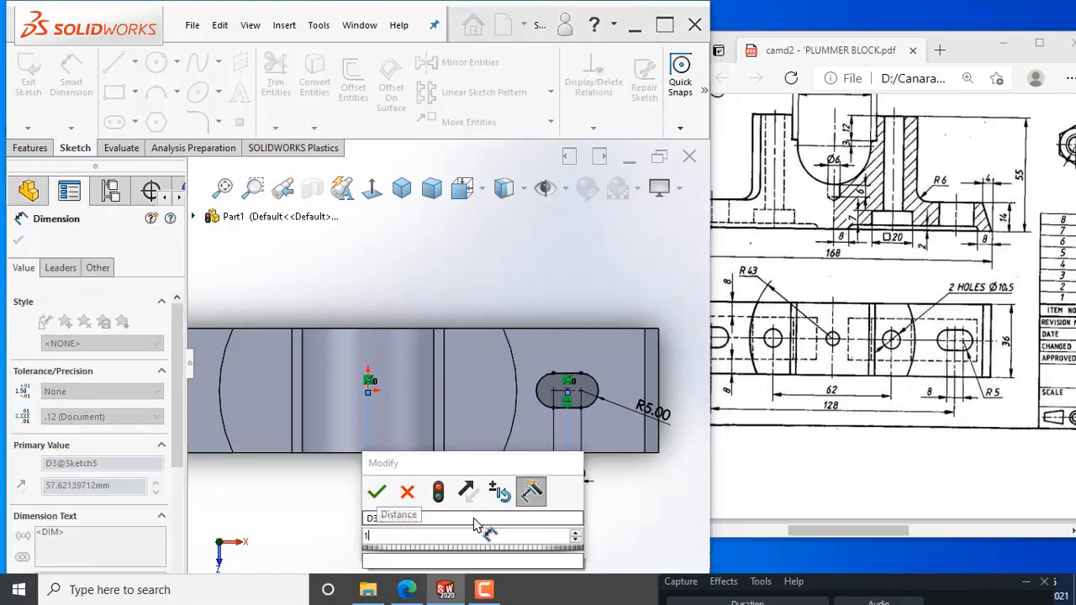
text(28/2)
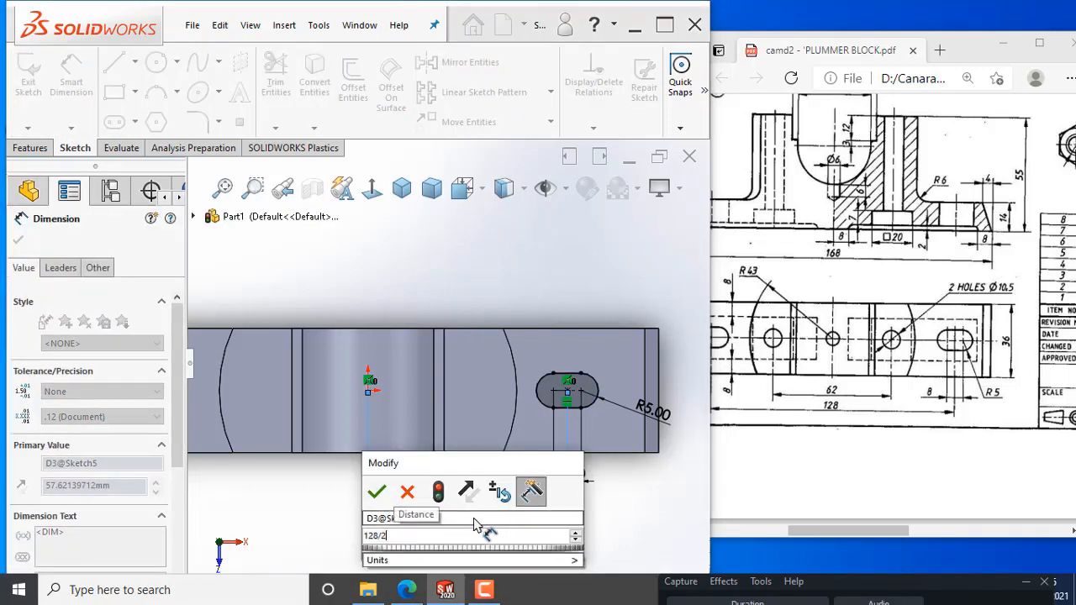
key(Return)
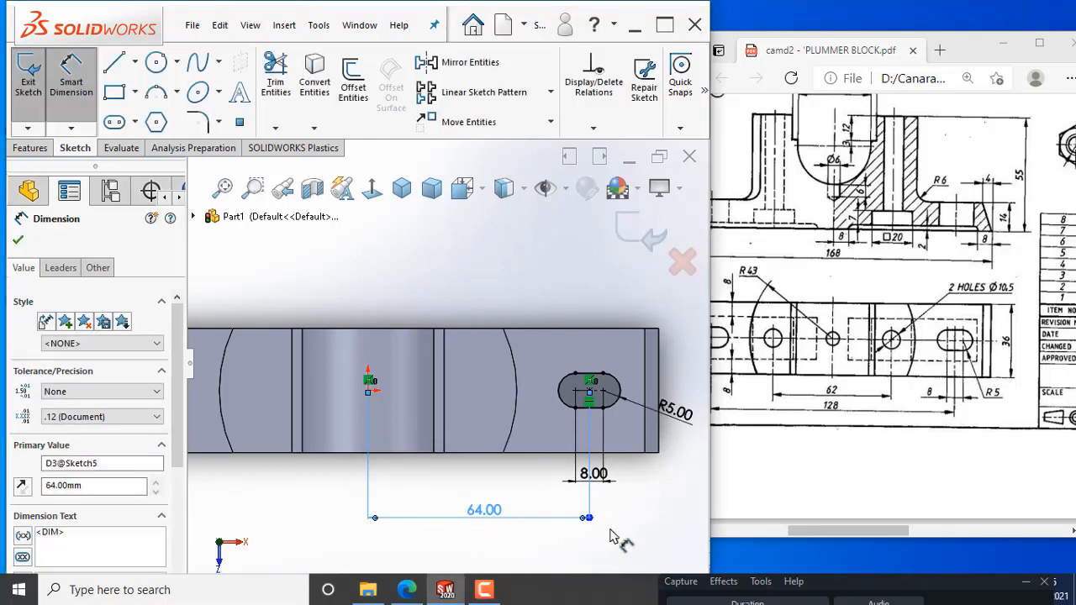
click(644, 527)
Step: Finish the slot sketch and cut the slot completely through the base's right flange
scroll(644, 521, up, 3)
scroll(354, 370, up, 1)
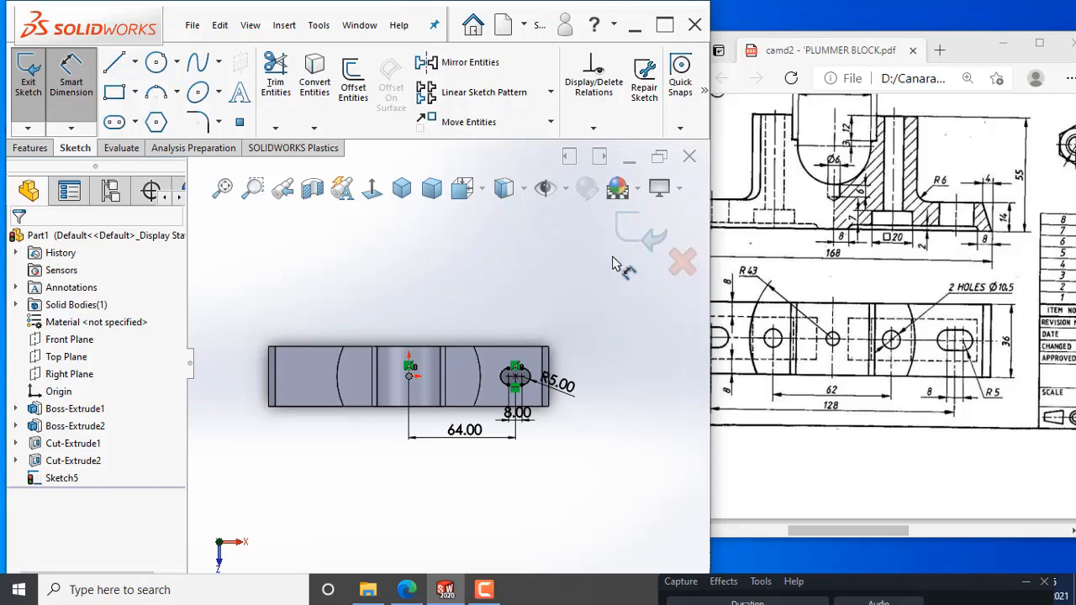
click(647, 228)
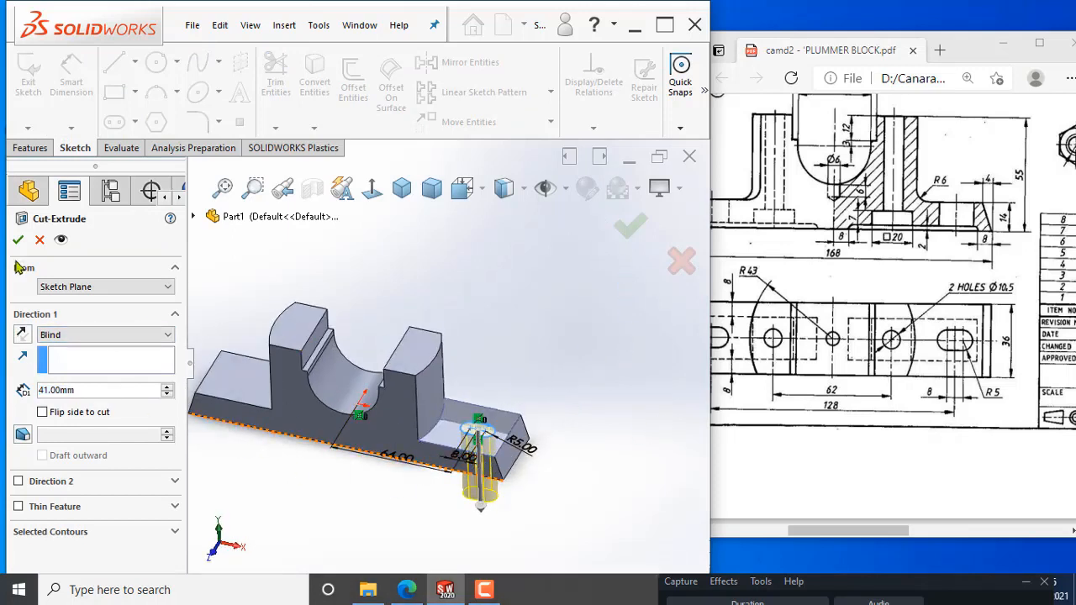
click(112, 336)
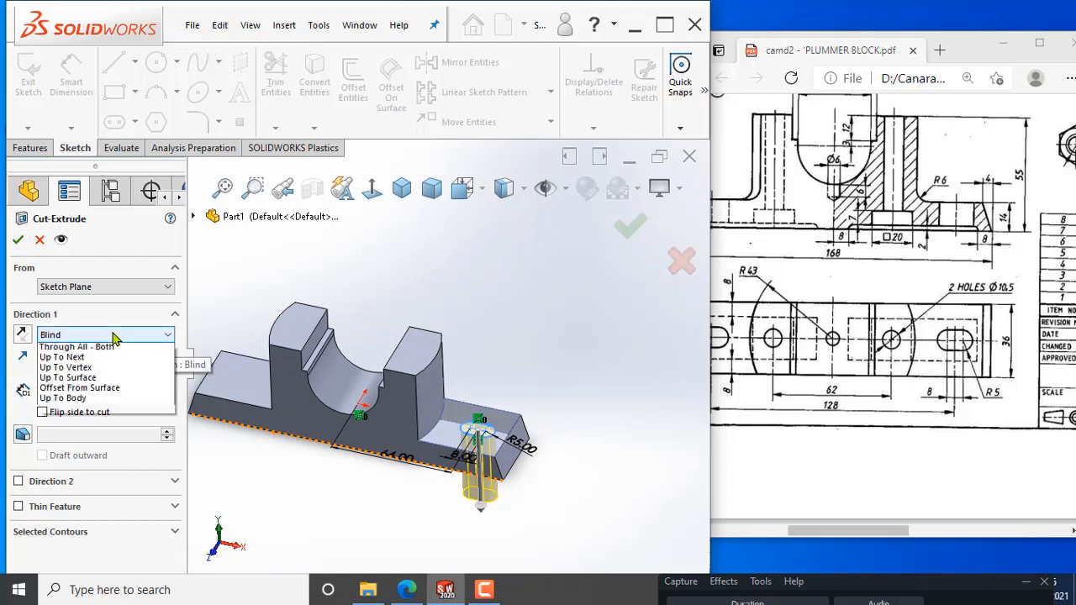
click(98, 363)
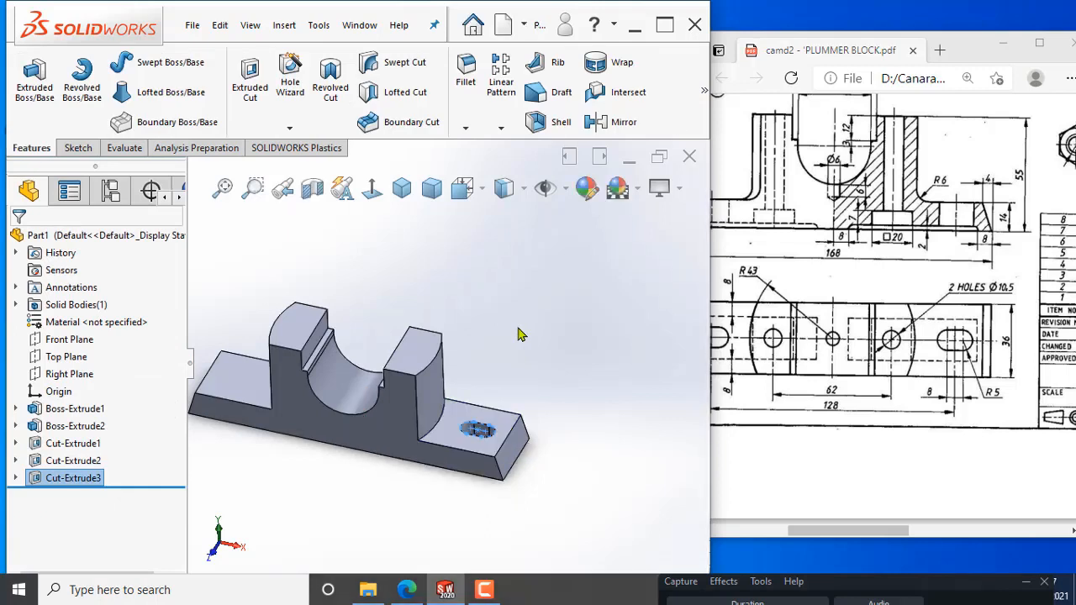
Step: Start a new sketch on the Front Plane of the bearing body and view it face-on
scroll(470, 428, down, 3)
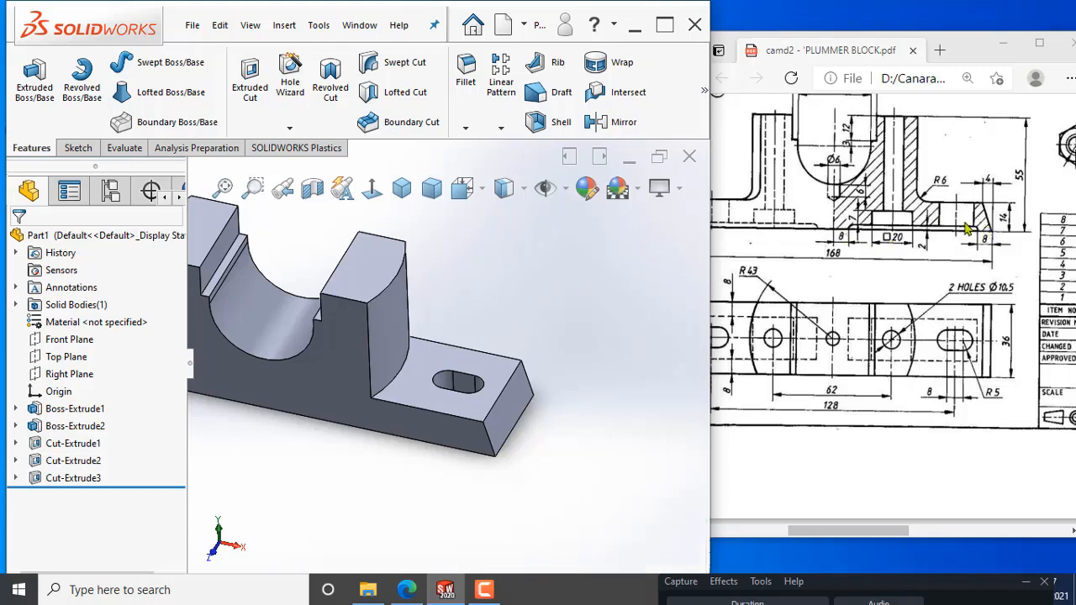
middle_drag(537, 408, 519, 389)
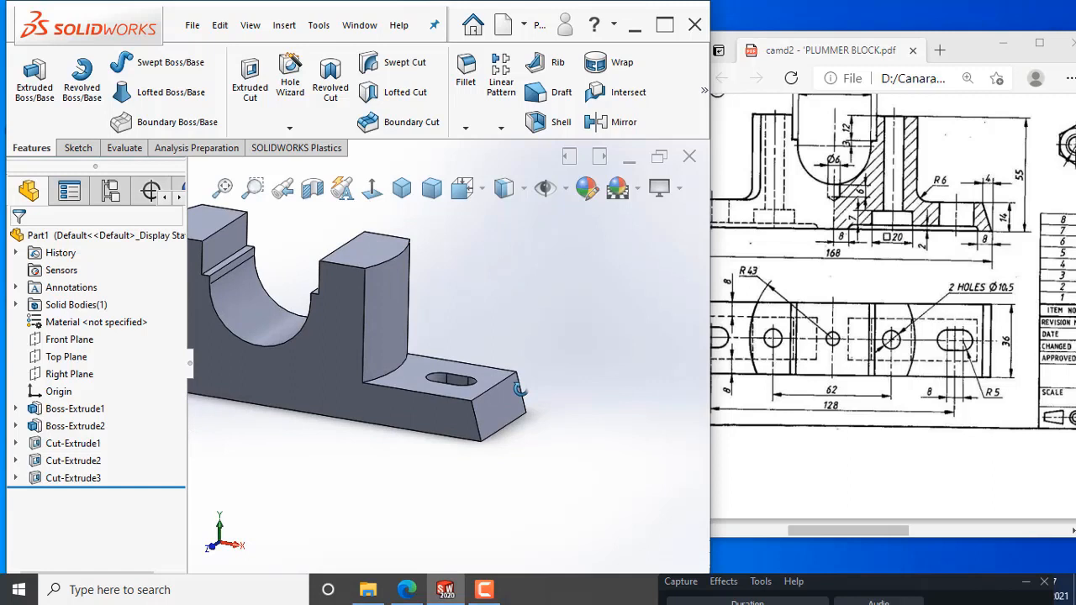
click(70, 340)
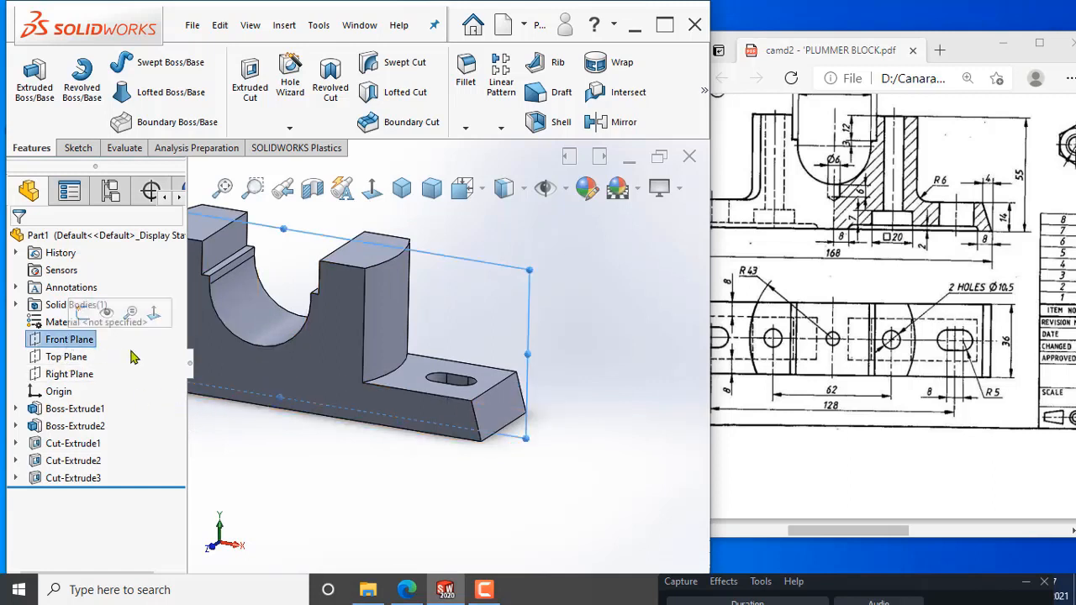
click(82, 316)
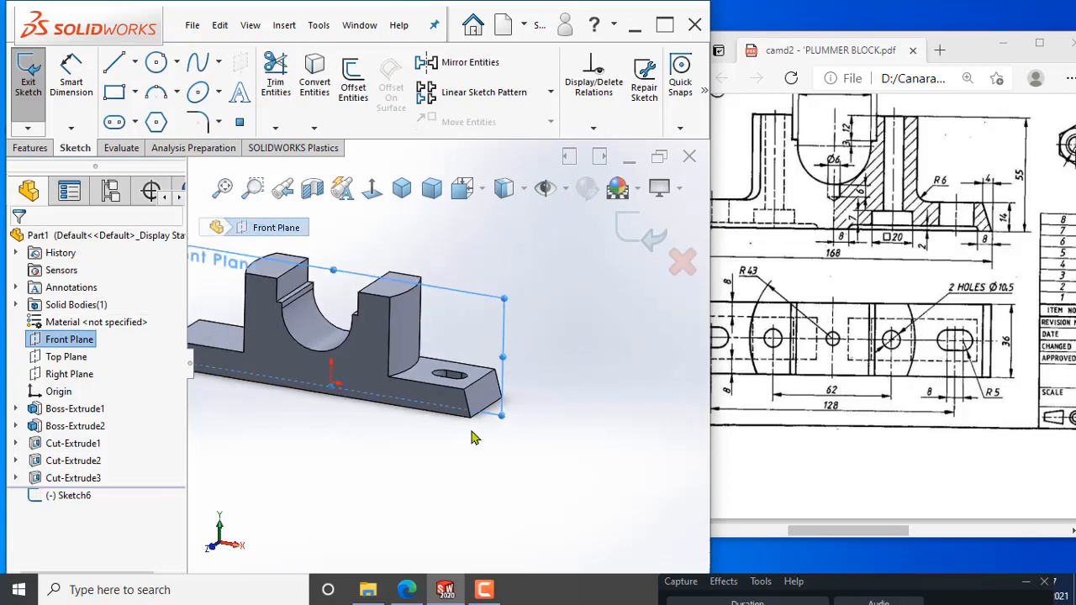
click(372, 188)
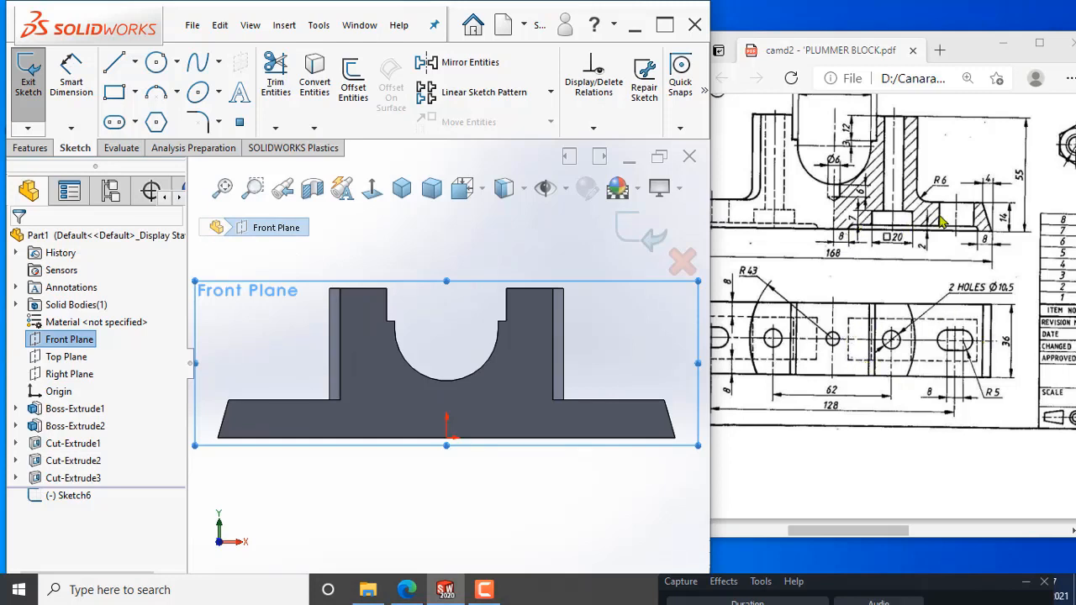
Step: Sketch a closed rectangular line profile about 61 mm long and 4.3 mm high on the base's bottom edge, between the origin and sloped end
scroll(535, 437, down, 3)
scroll(548, 432, up, 3)
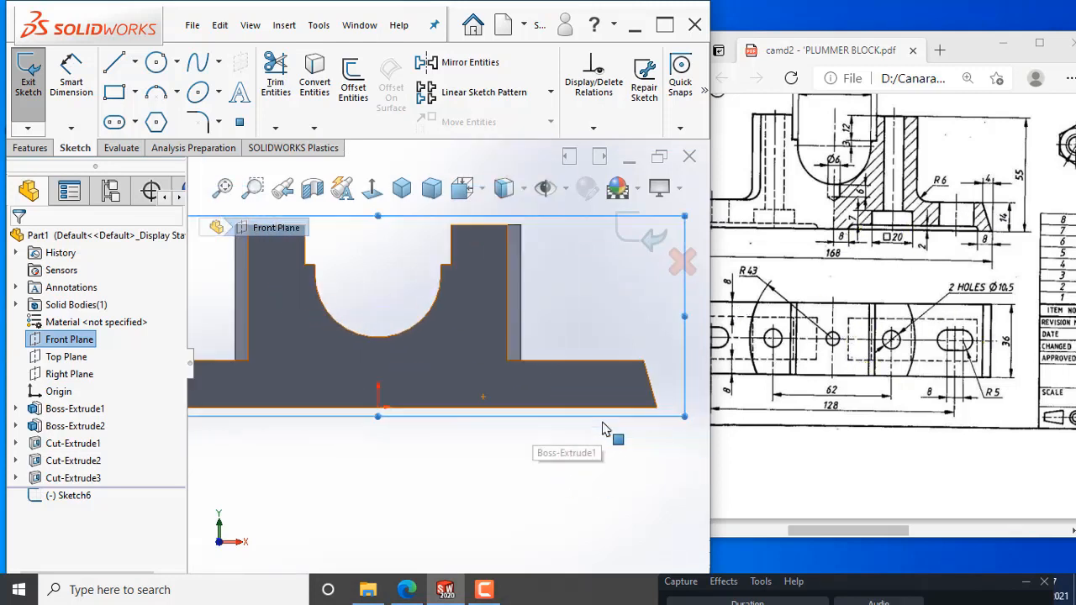
scroll(611, 432, down, 2)
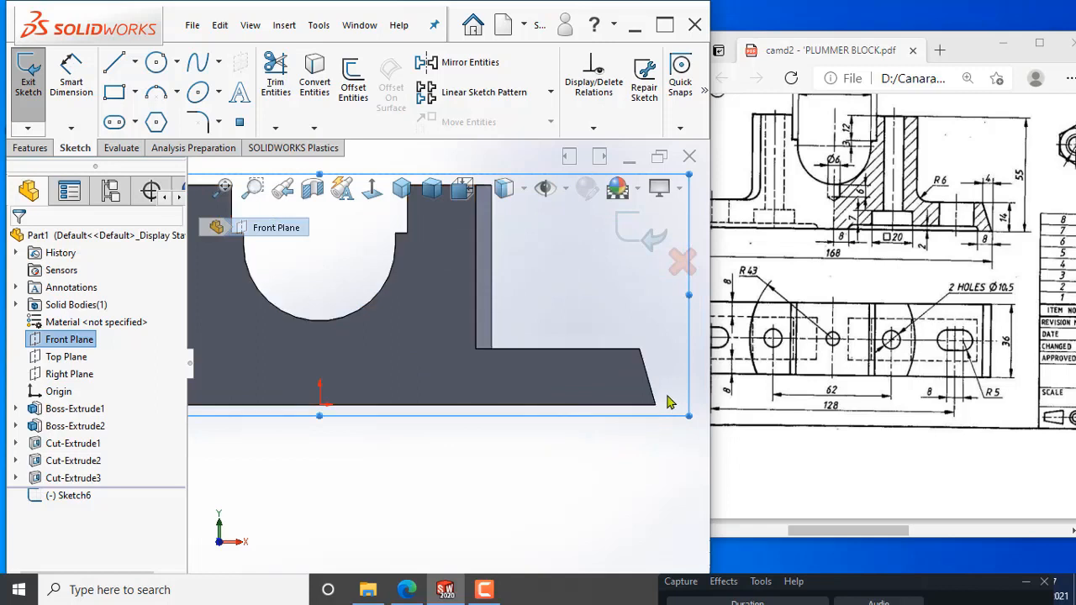
click(116, 63)
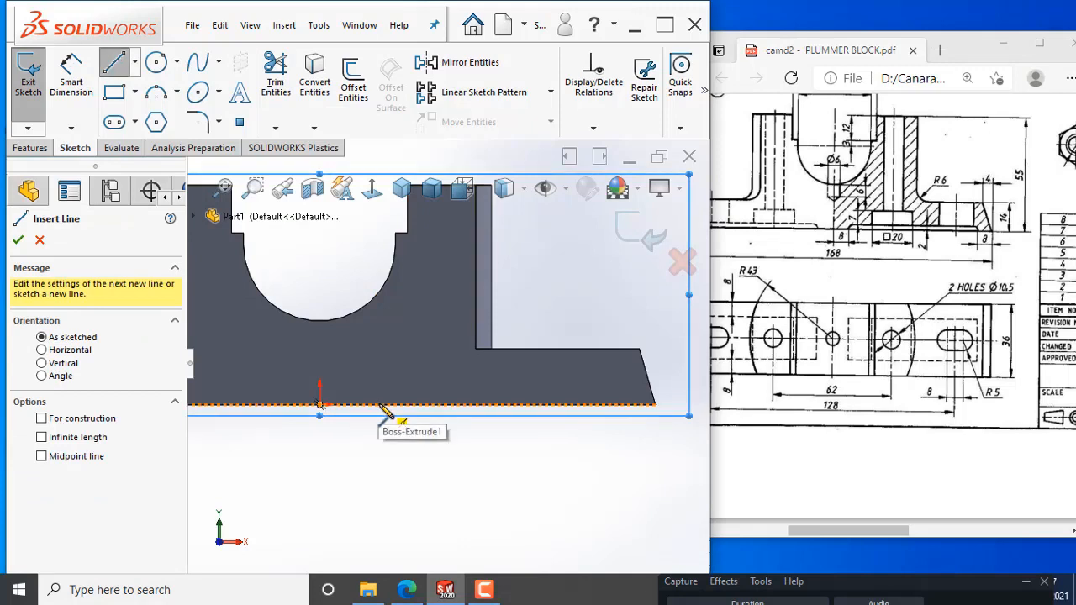
click(380, 404)
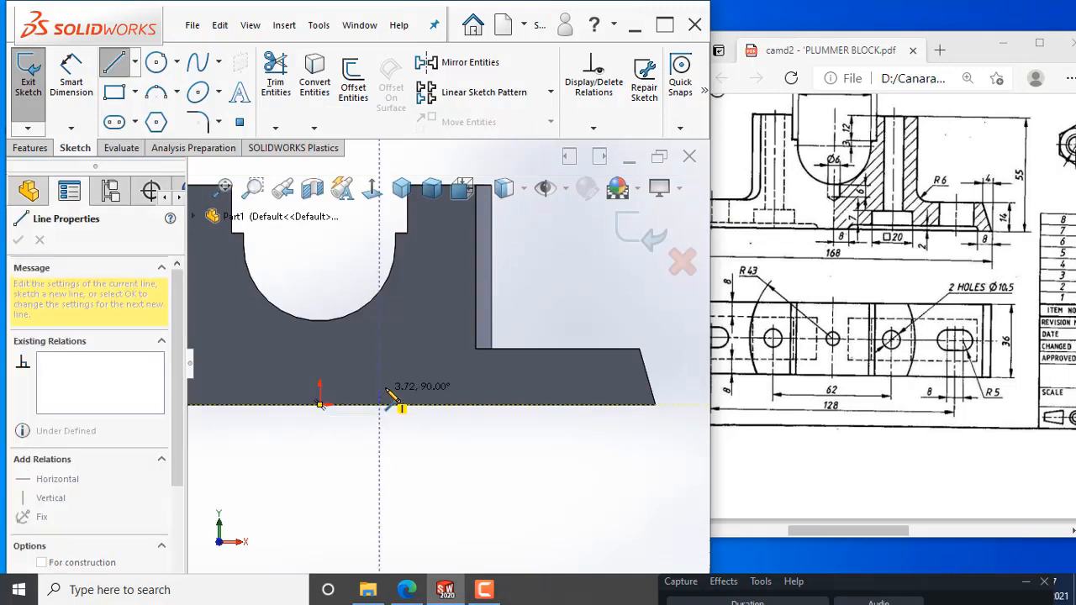
click(380, 392)
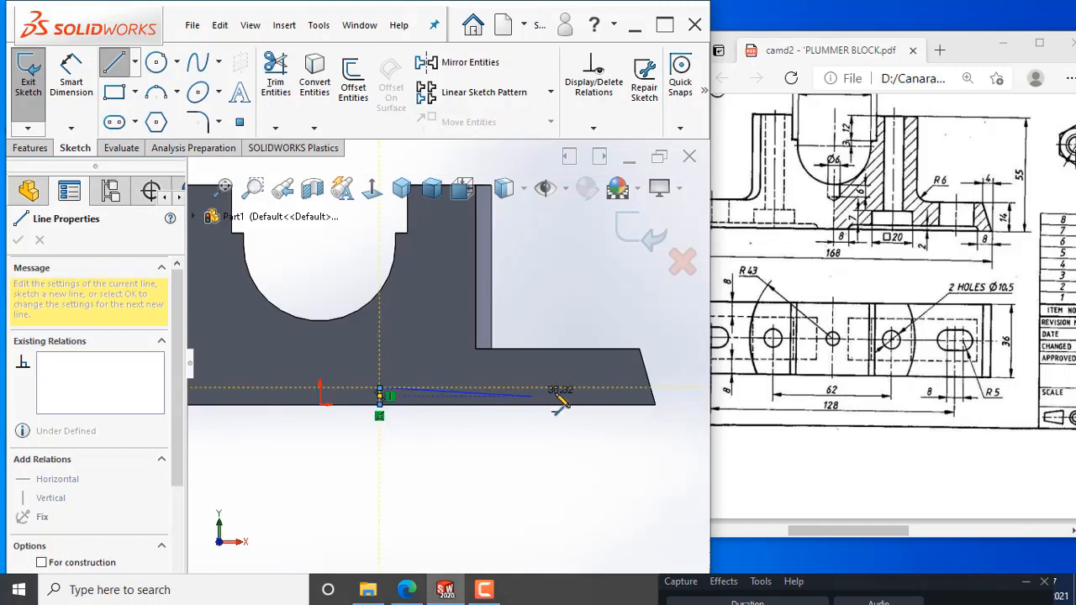
click(624, 392)
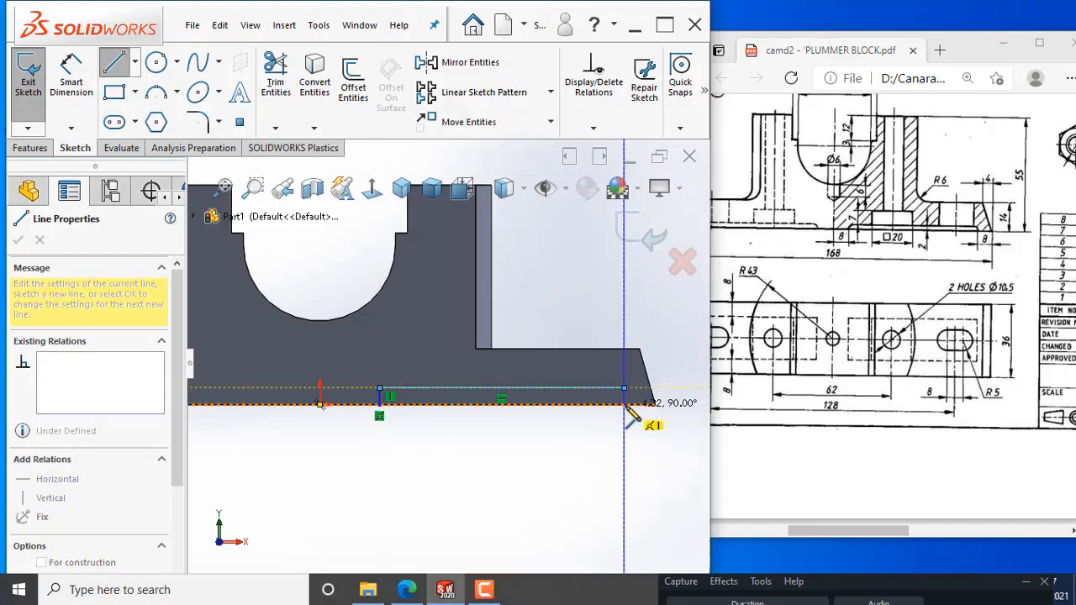
click(624, 404)
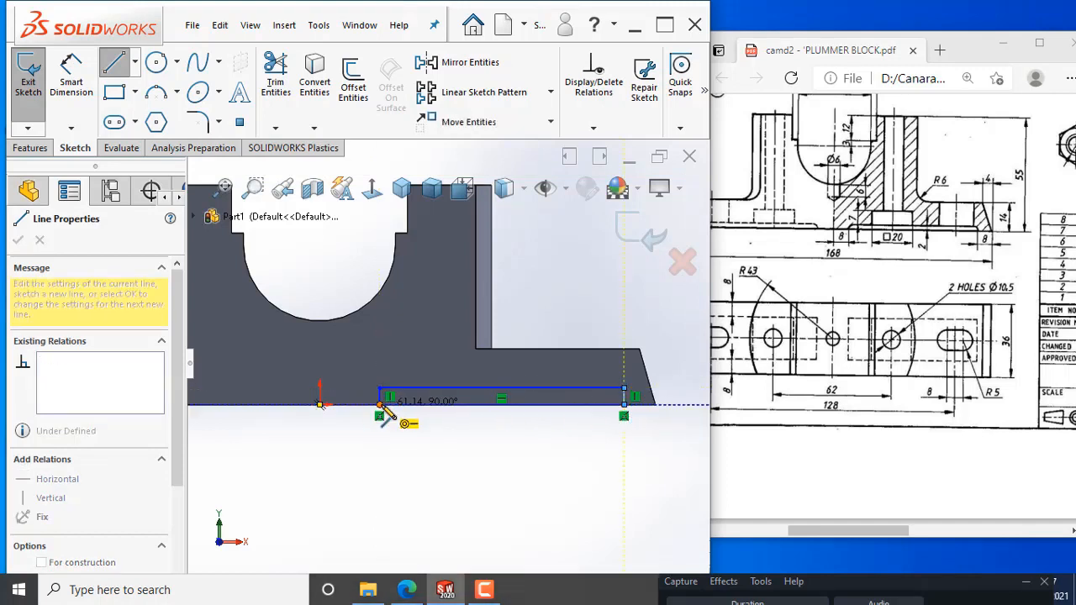
click(380, 404)
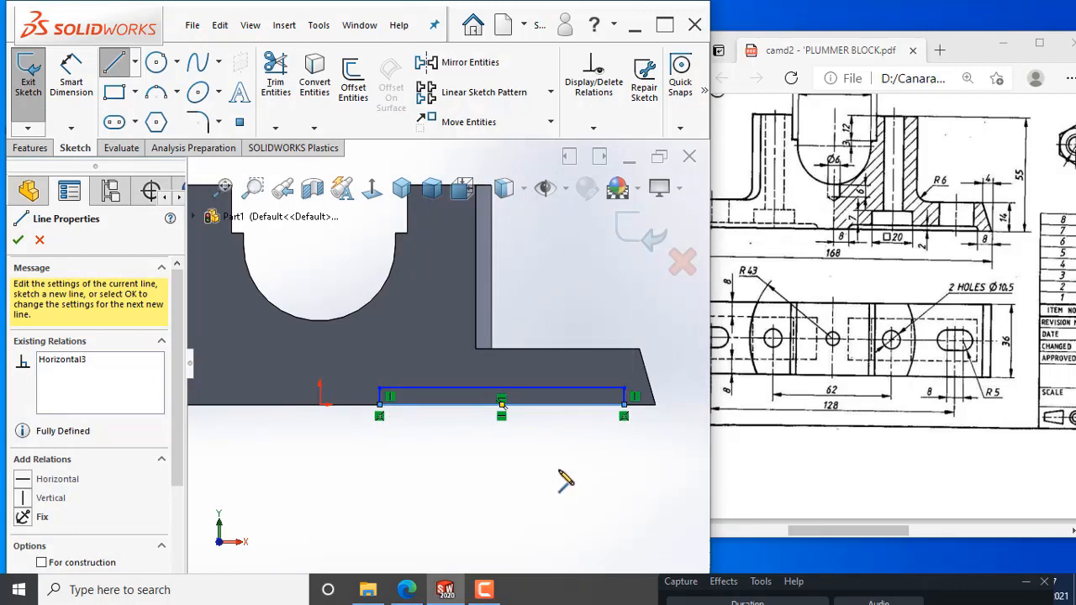
click(19, 241)
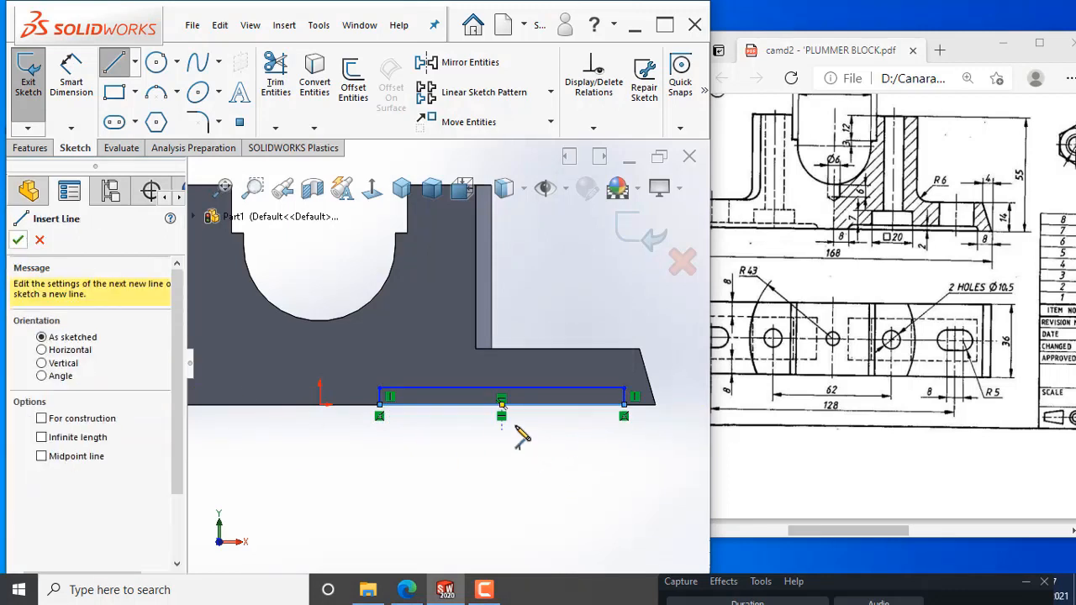
key(Escape)
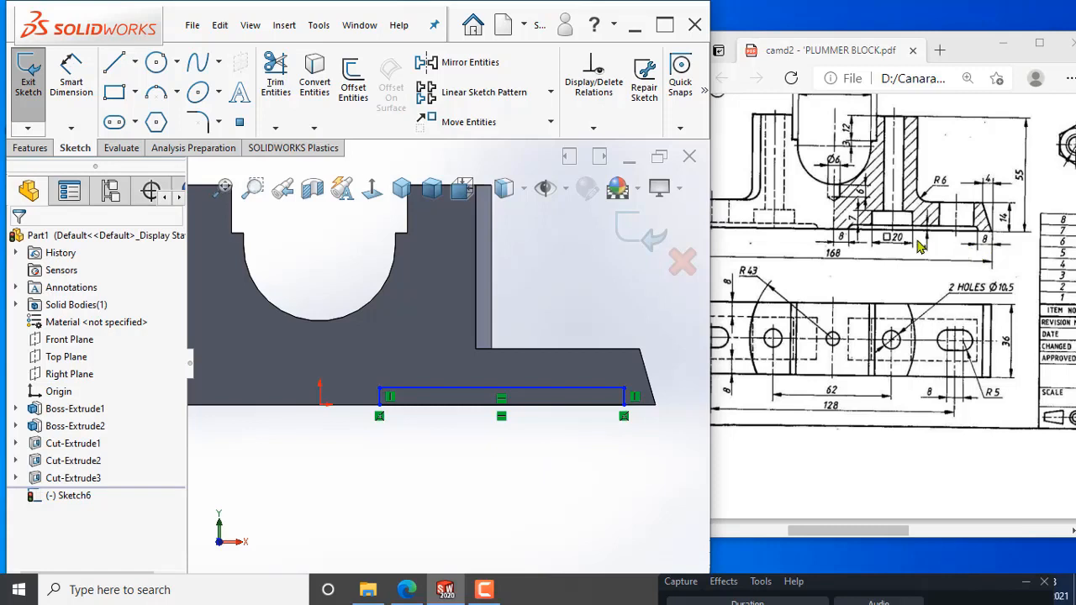
Step: Dimension the height of the rectangular profile as 2 mm
click(71, 74)
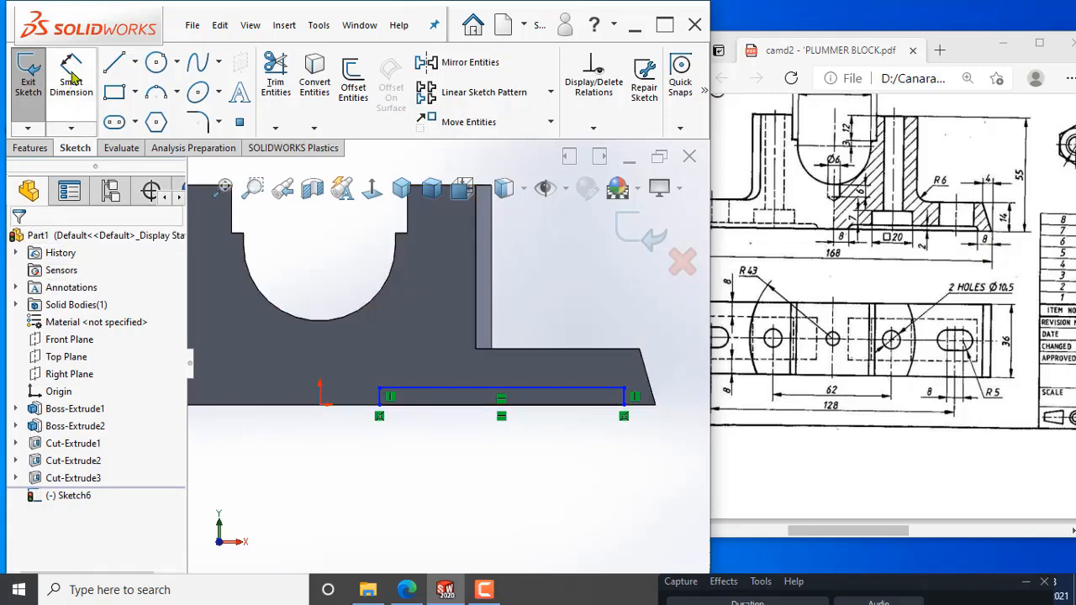
click(537, 405)
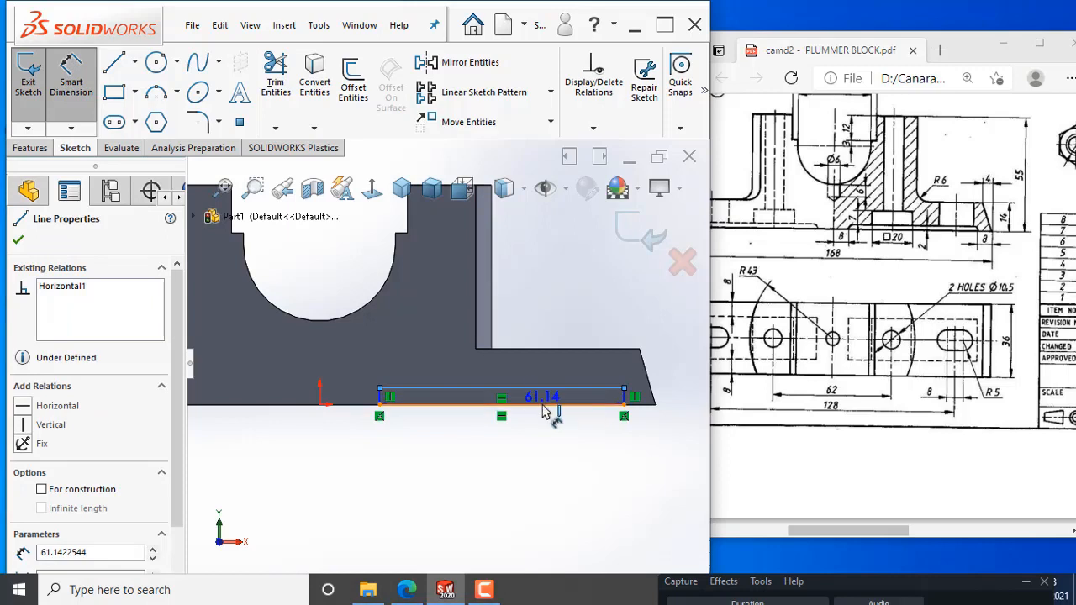
click(542, 390)
click(442, 497)
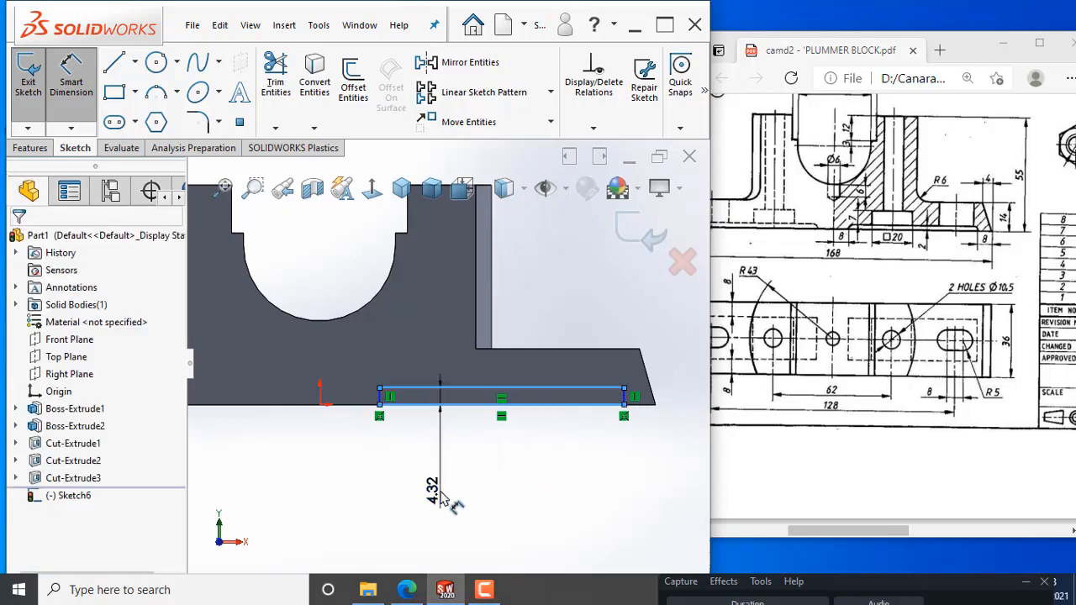
text(2)
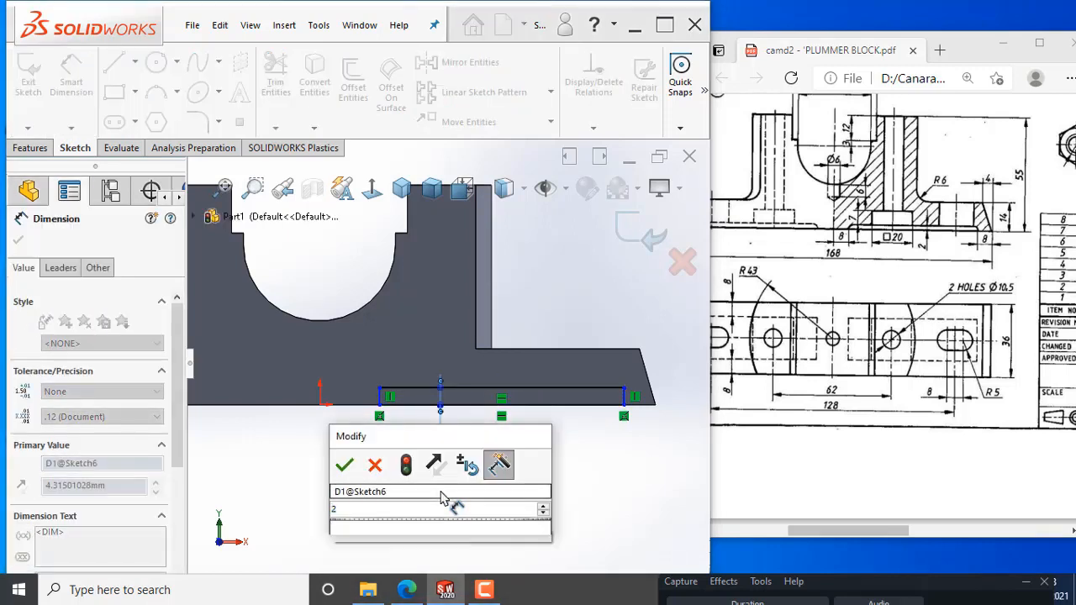
key(Return)
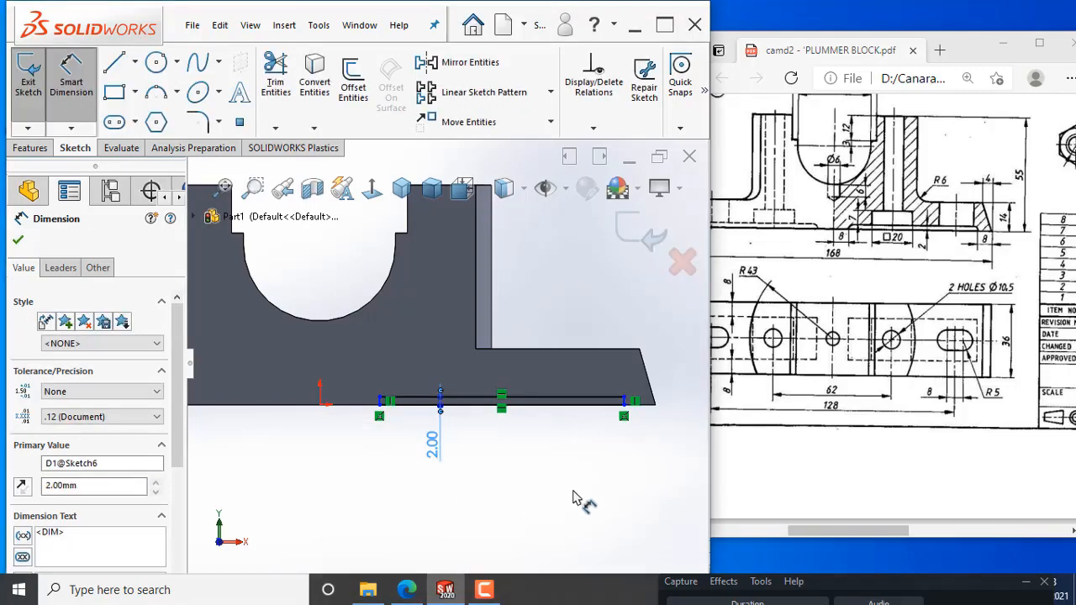
click(586, 496)
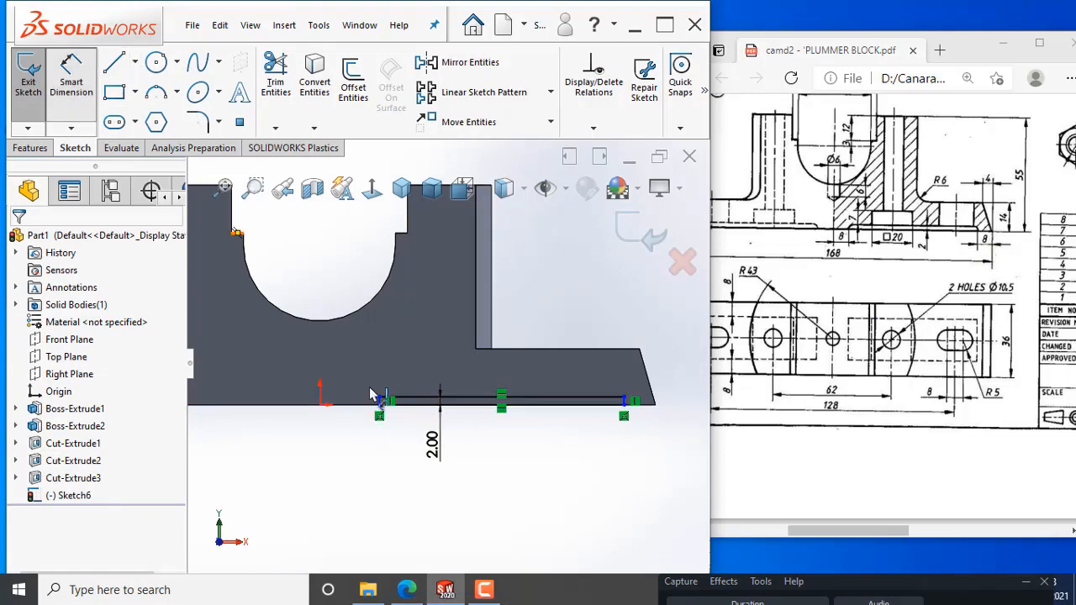
Step: Dimension the distance from the base's lower outer corner to the profile's nearest vertical line as 8 mm
scroll(675, 412, down, 1)
scroll(675, 411, down, 1)
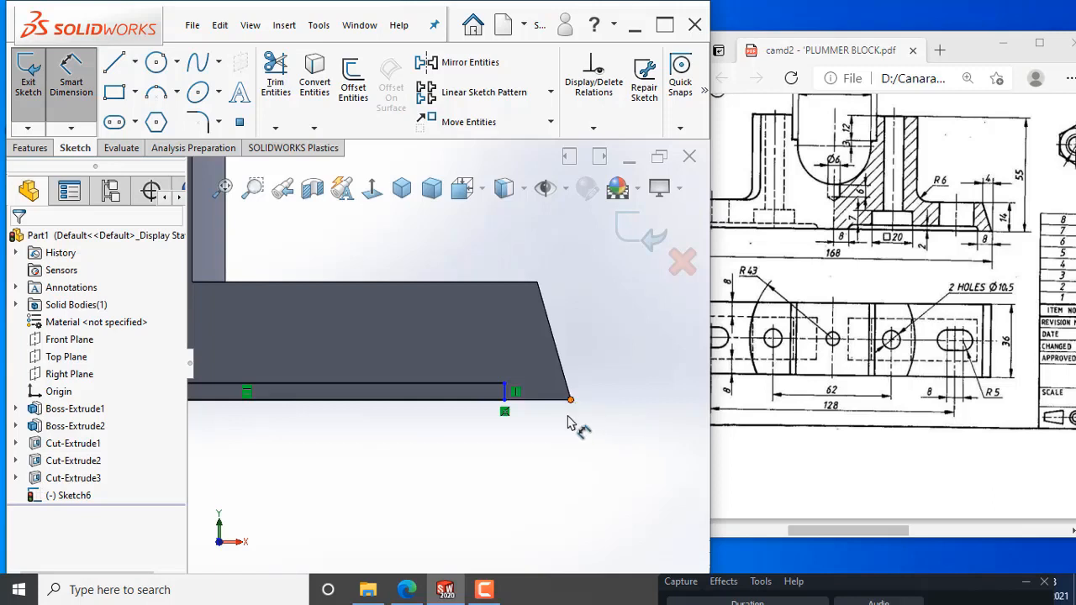
click(506, 392)
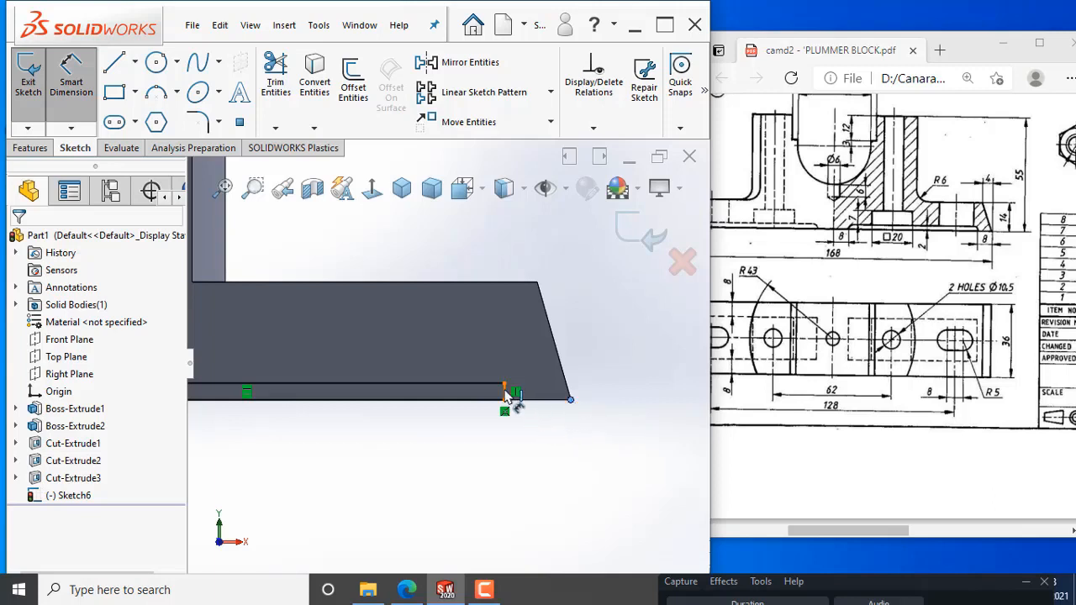
click(545, 473)
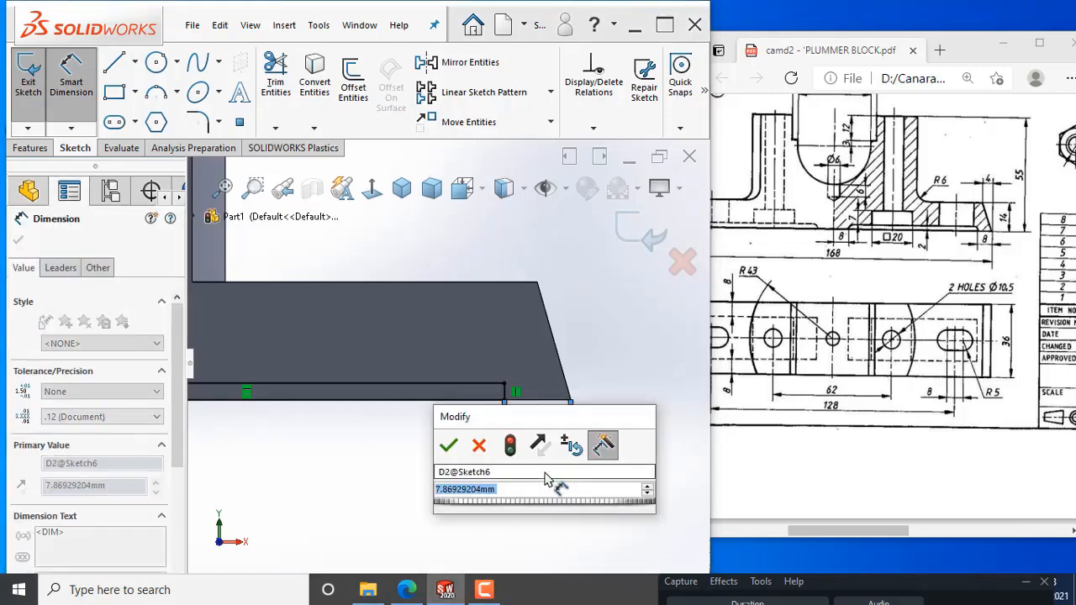
text(8)
key(Return)
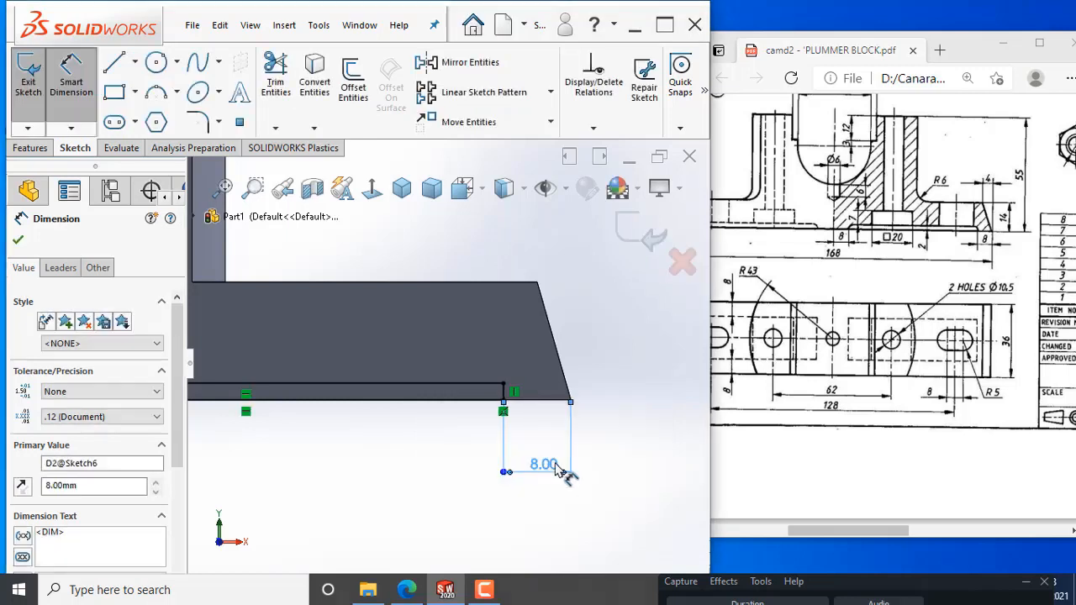
click(481, 464)
Step: Dimension the distance from the origin to the profile's inner vertical line as 8 mm
scroll(481, 464, up, 2)
scroll(471, 469, up, 3)
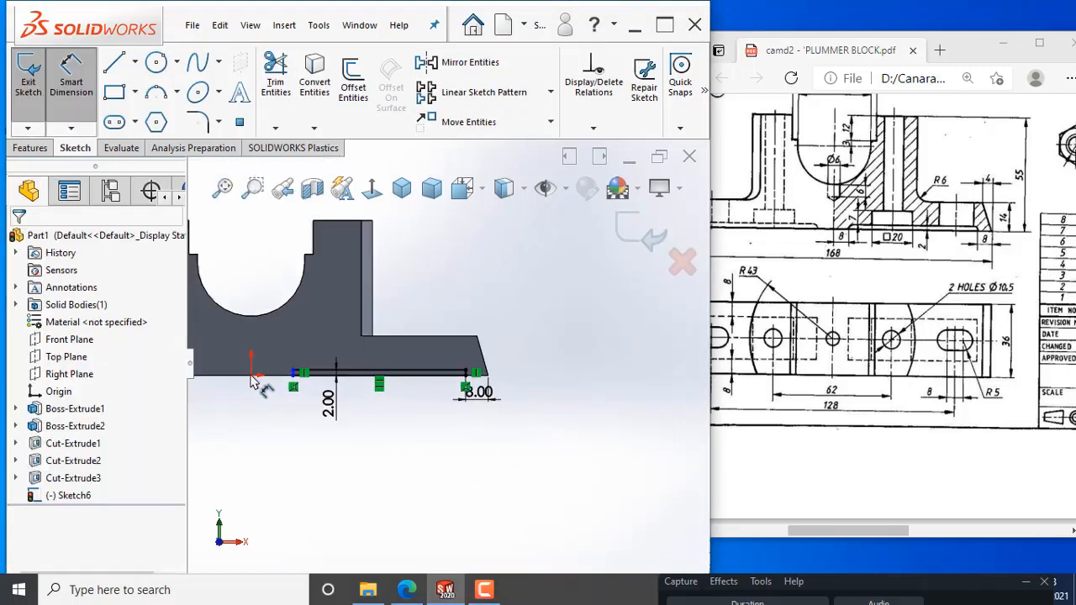
scroll(288, 396, down, 6)
click(358, 357)
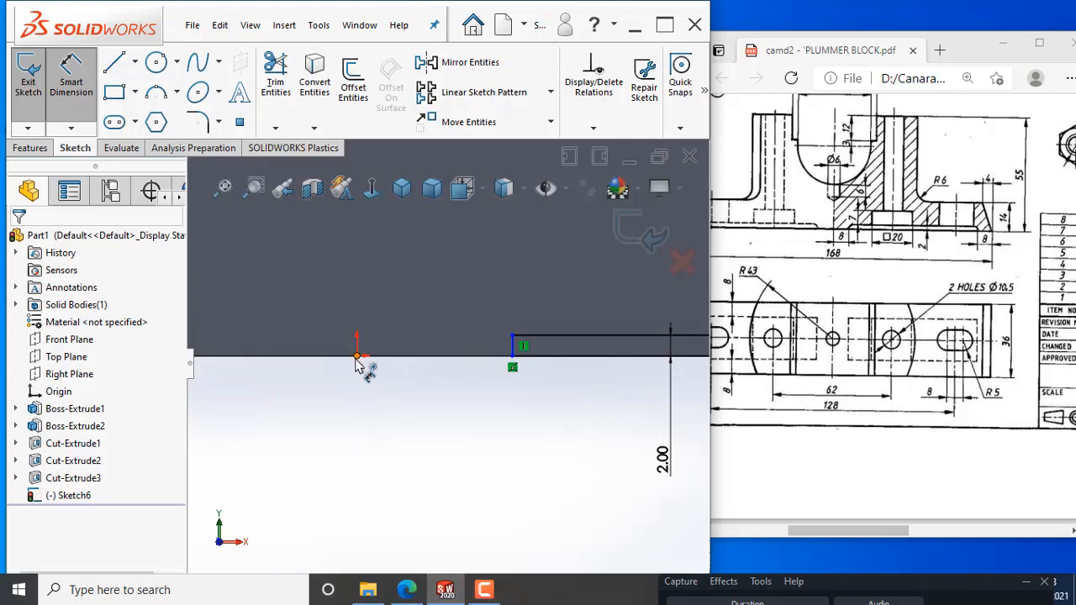
click(511, 352)
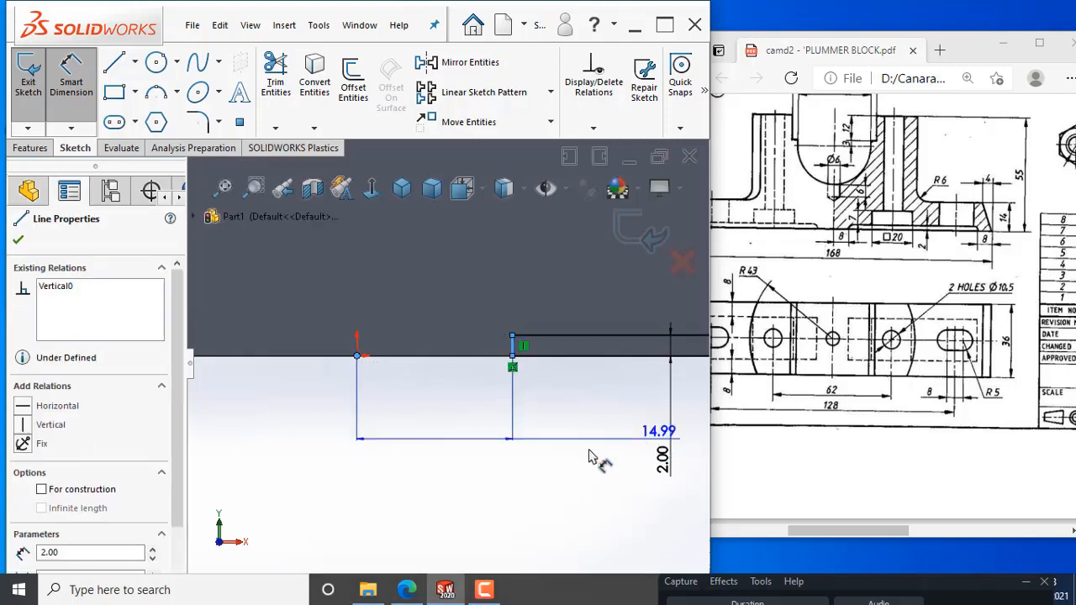
click(428, 451)
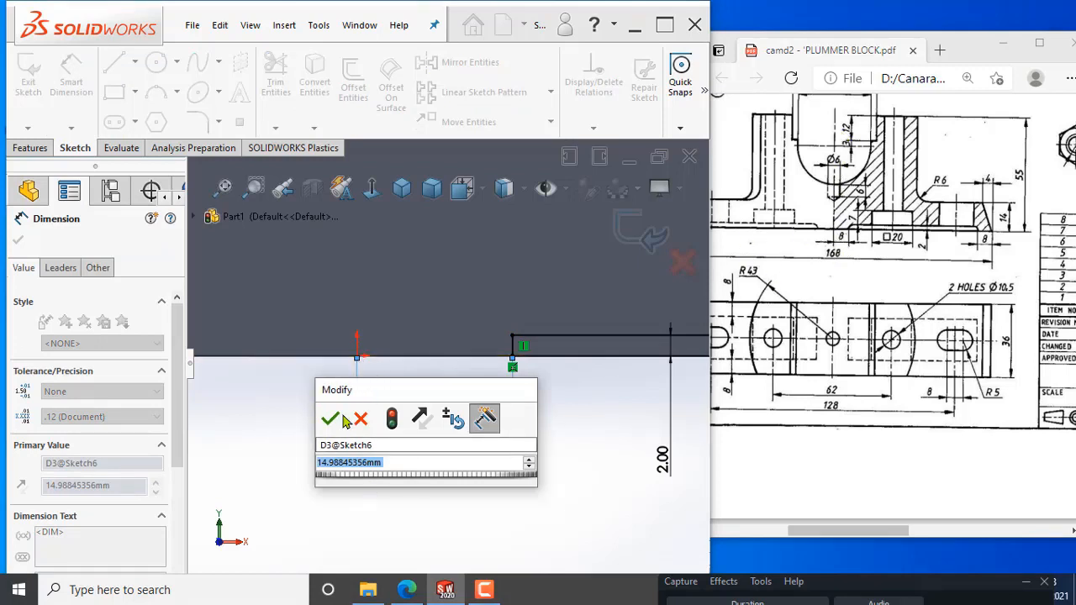
text(8)
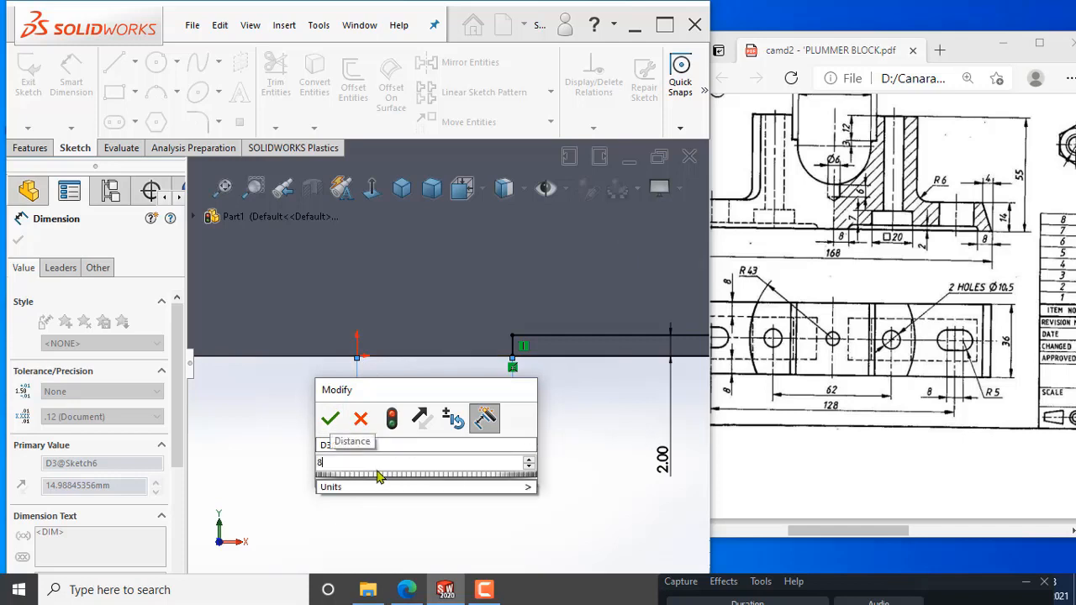
key(Return)
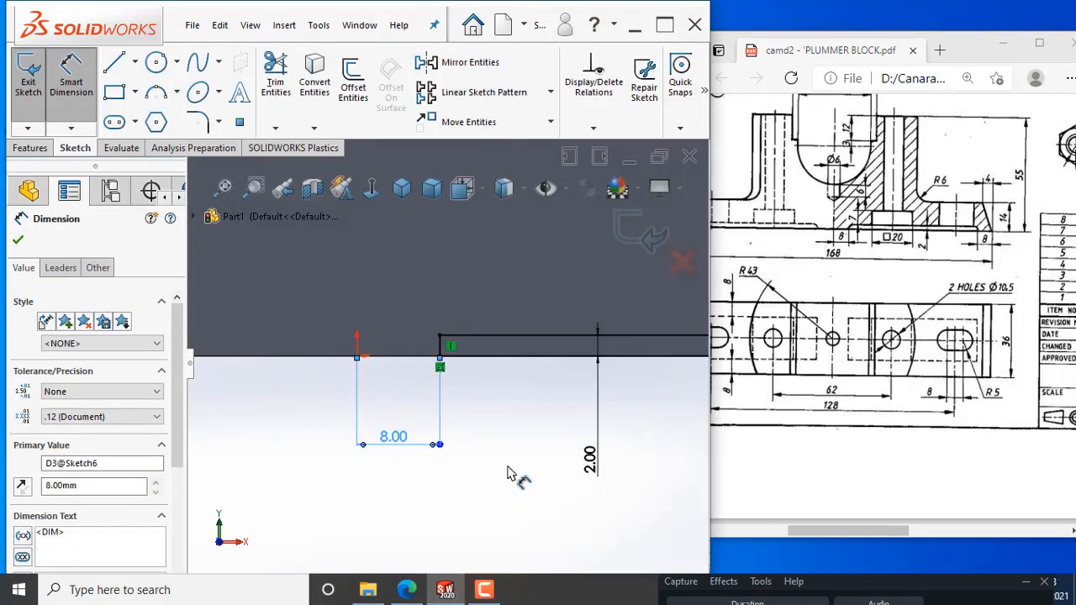
click(508, 468)
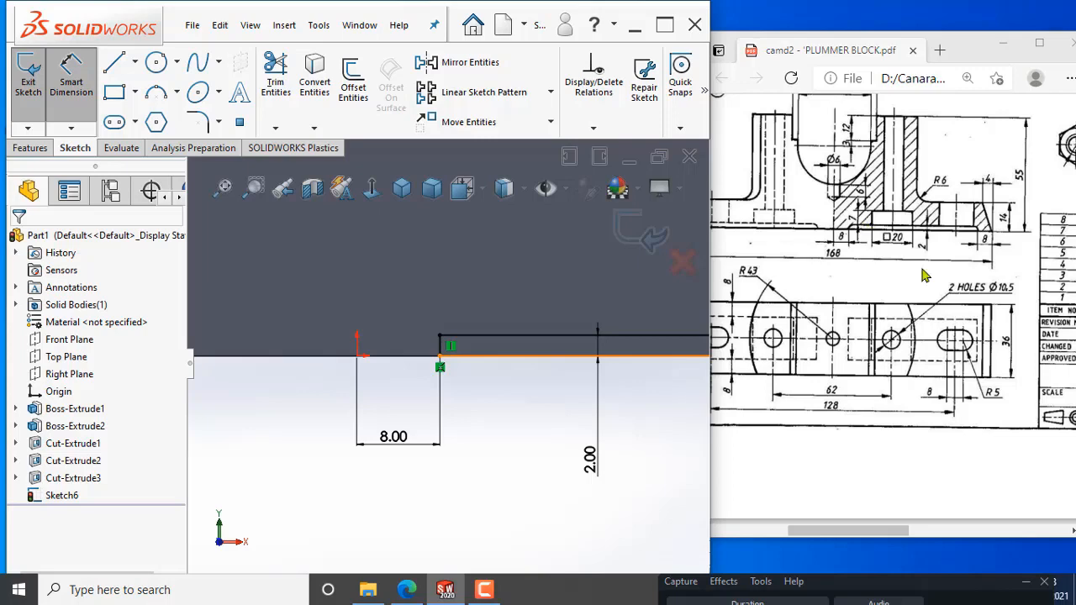
Step: Examine the body's front and top views in the plummer block PDF and compare them with the base recess sketch
drag(845, 528, 914, 534)
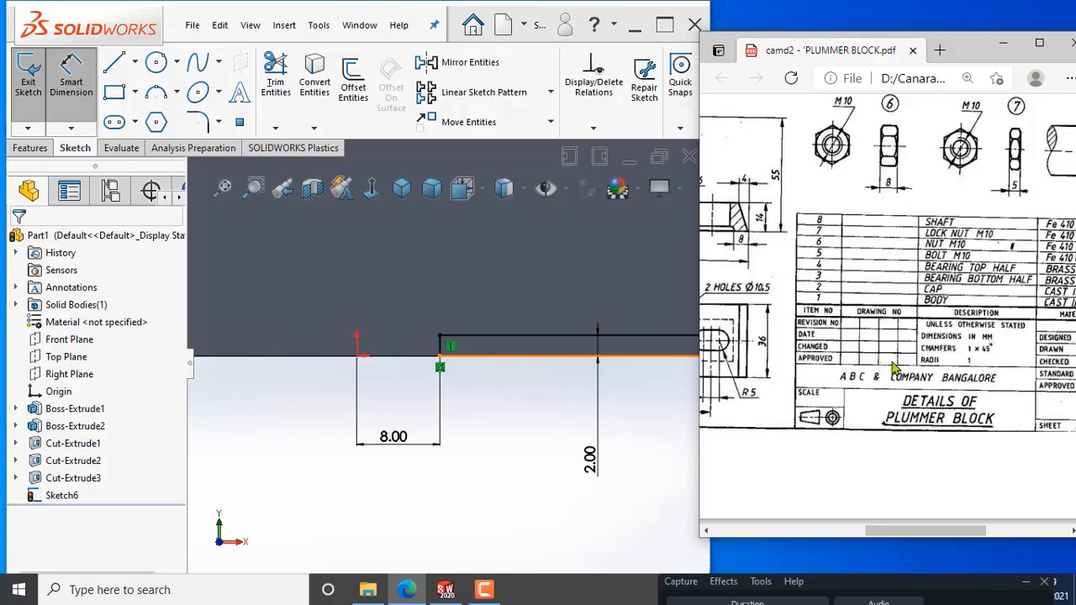
drag(899, 531, 811, 535)
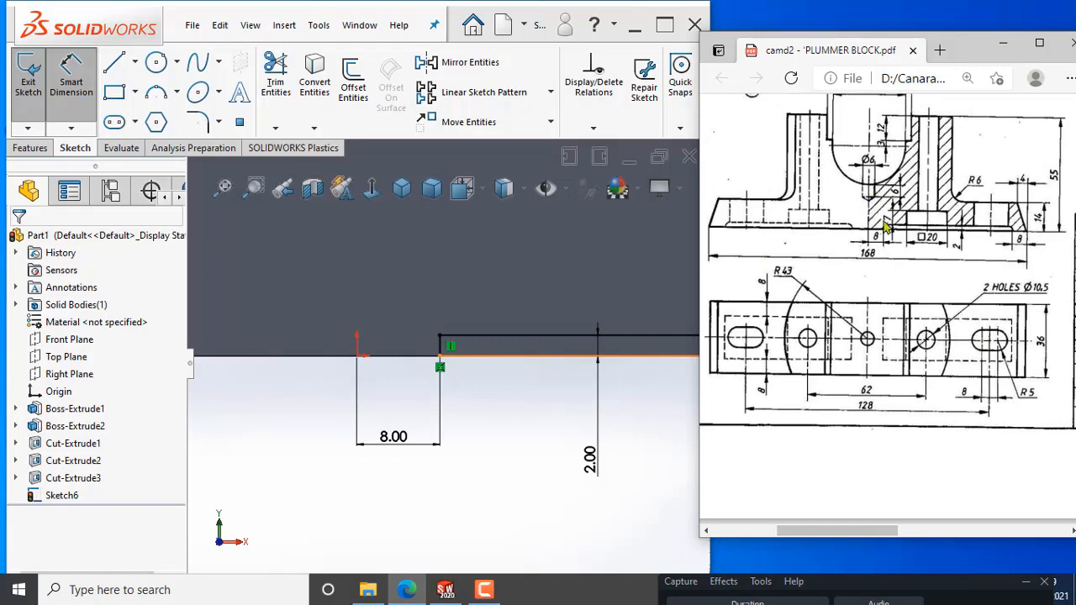
scroll(635, 299, up, 3)
scroll(652, 340, up, 3)
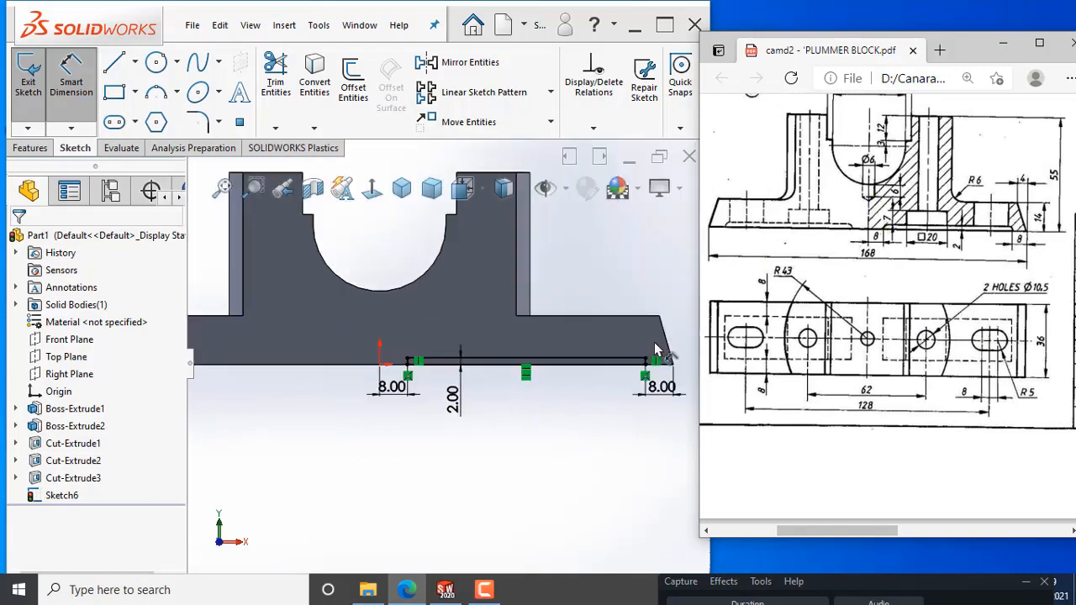
Step: Fillet the recess profile's upper corner nearest the origin with a 1 mm radius
scroll(643, 361, down, 4)
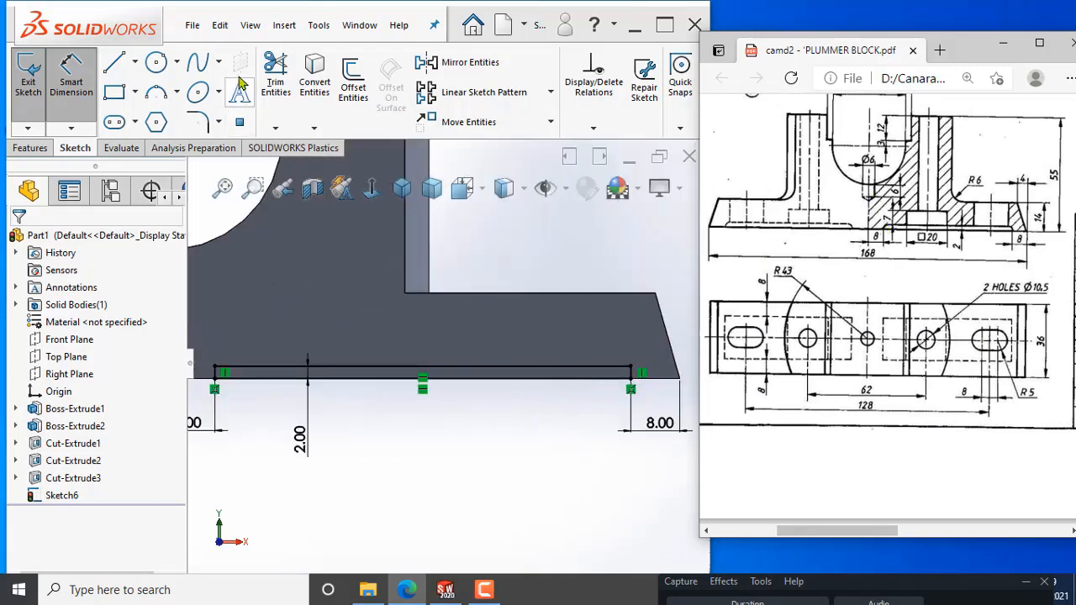
click(199, 124)
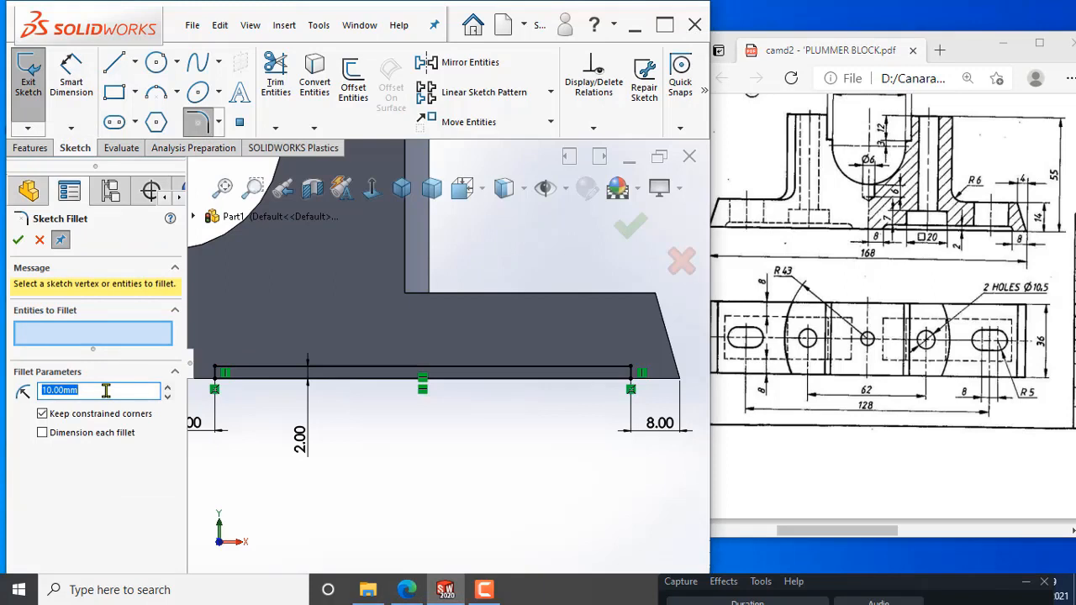
text(1)
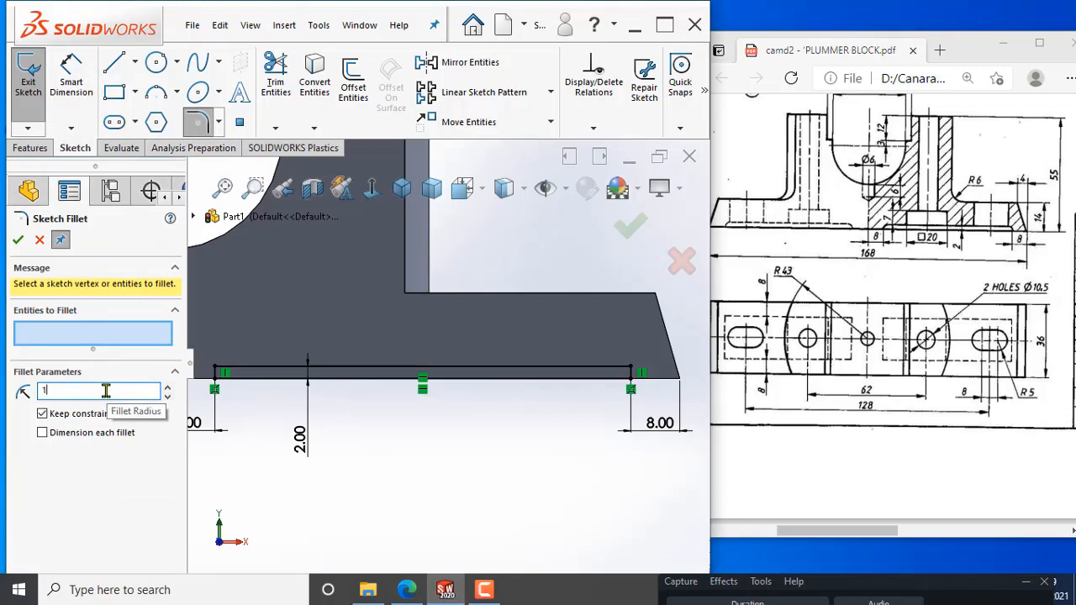
click(271, 372)
scroll(226, 382, down, 1)
scroll(224, 380, down, 2)
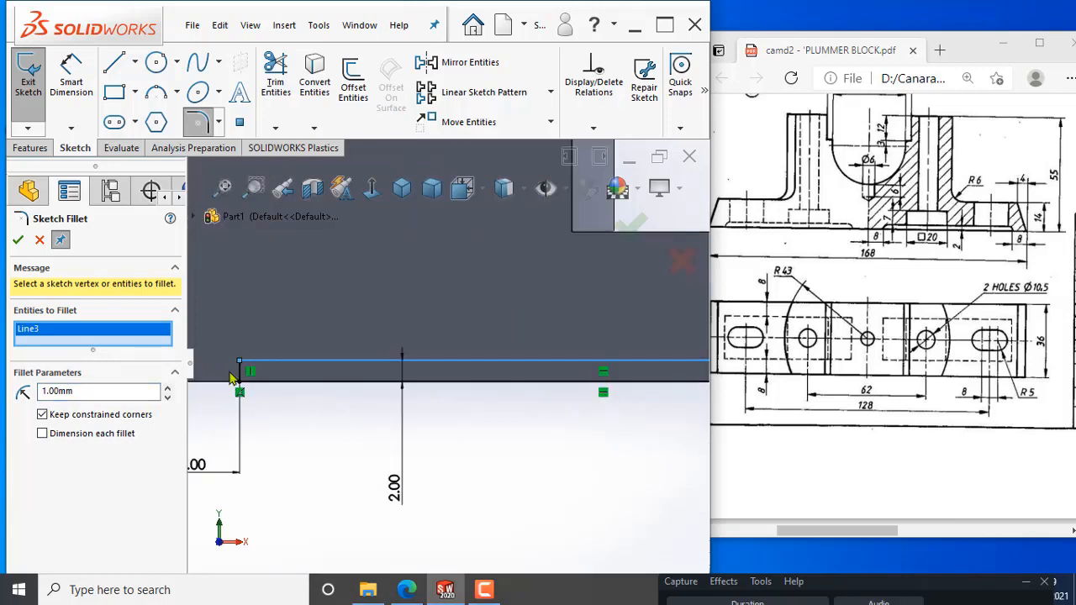
click(239, 371)
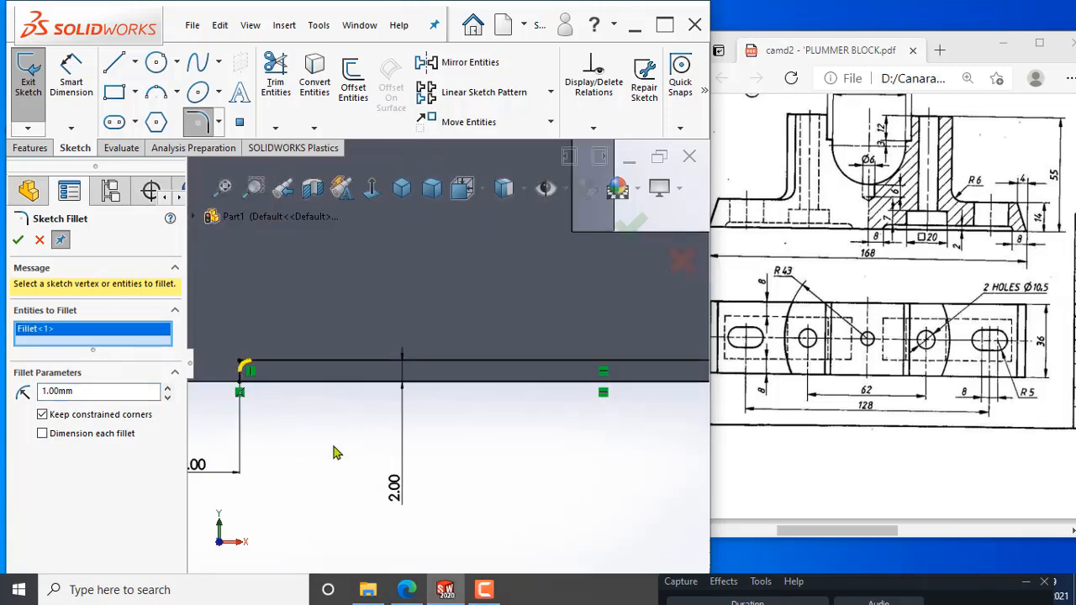
Step: Add the same 1 mm fillet to the profile's upper corner at the outer end and apply both sketch fillets
scroll(336, 454, up, 3)
scroll(527, 417, down, 5)
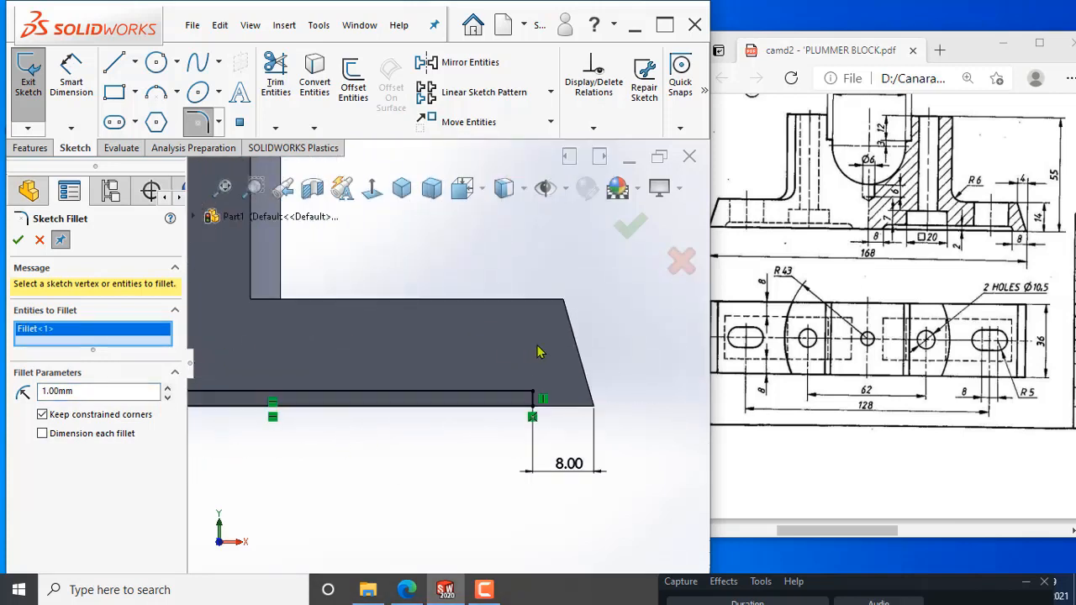
scroll(539, 351, down, 3)
click(434, 378)
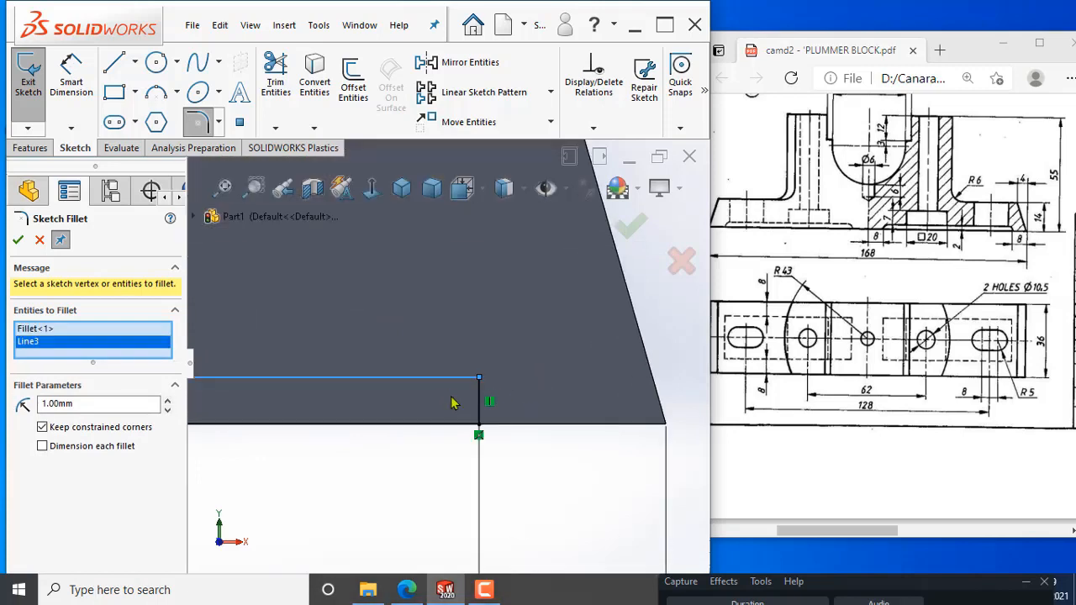
click(476, 412)
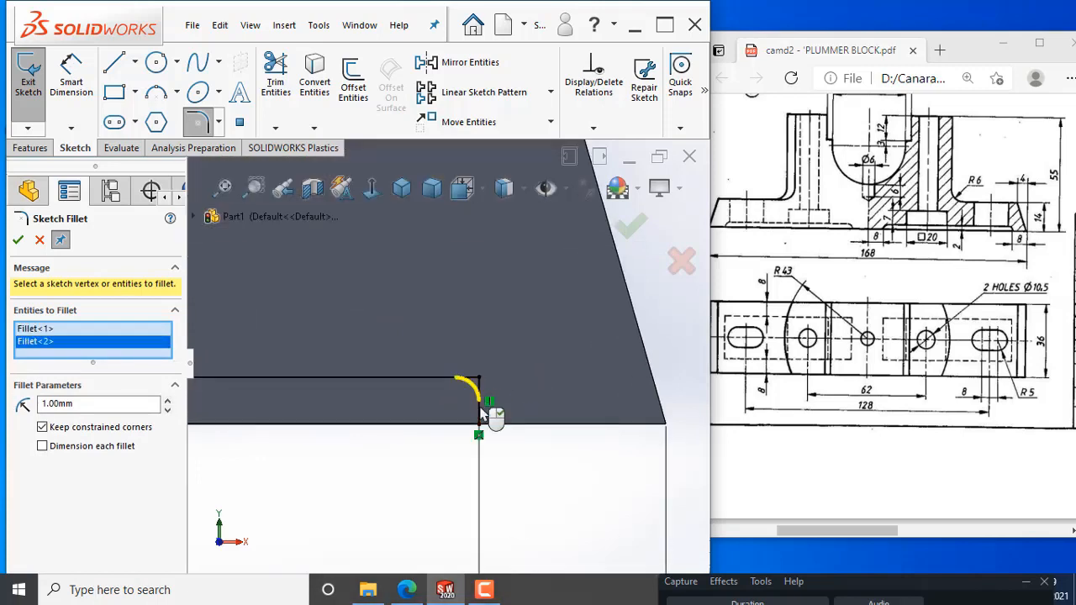
scroll(603, 385, up, 3)
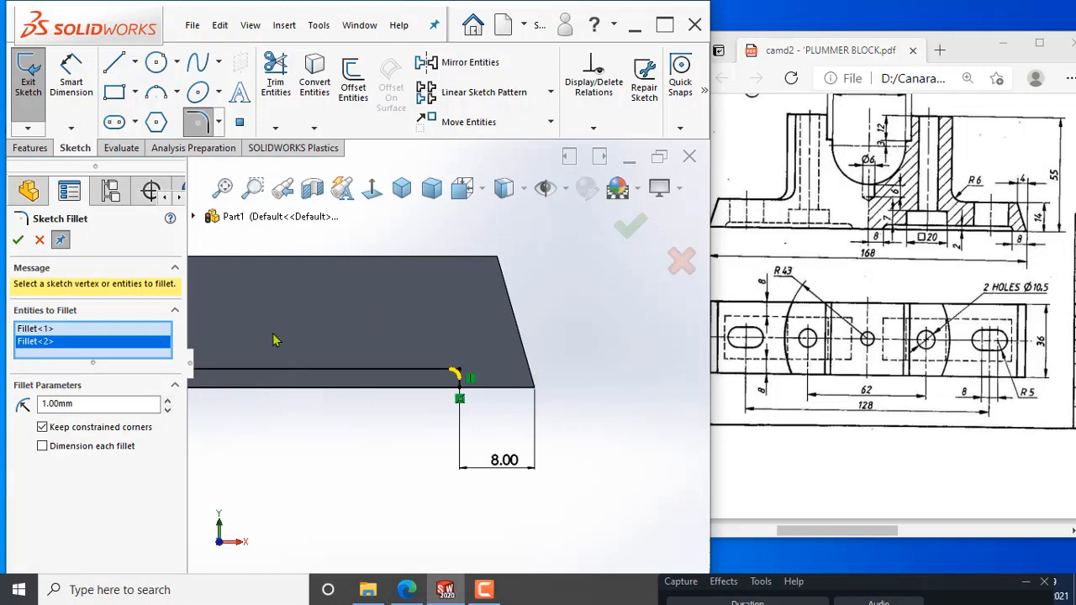
scroll(277, 343, up, 4)
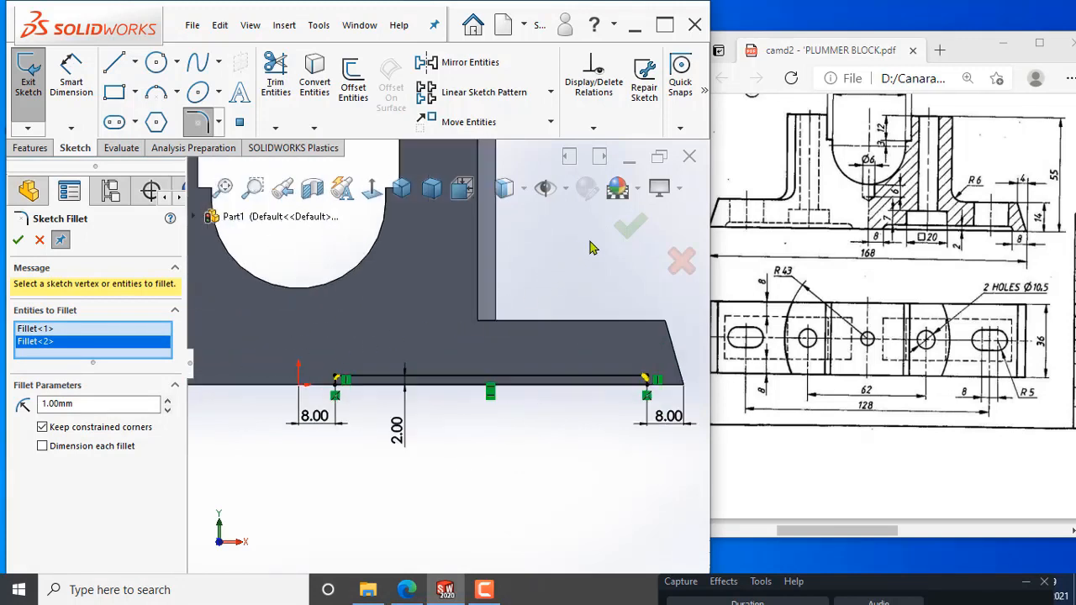
click(18, 240)
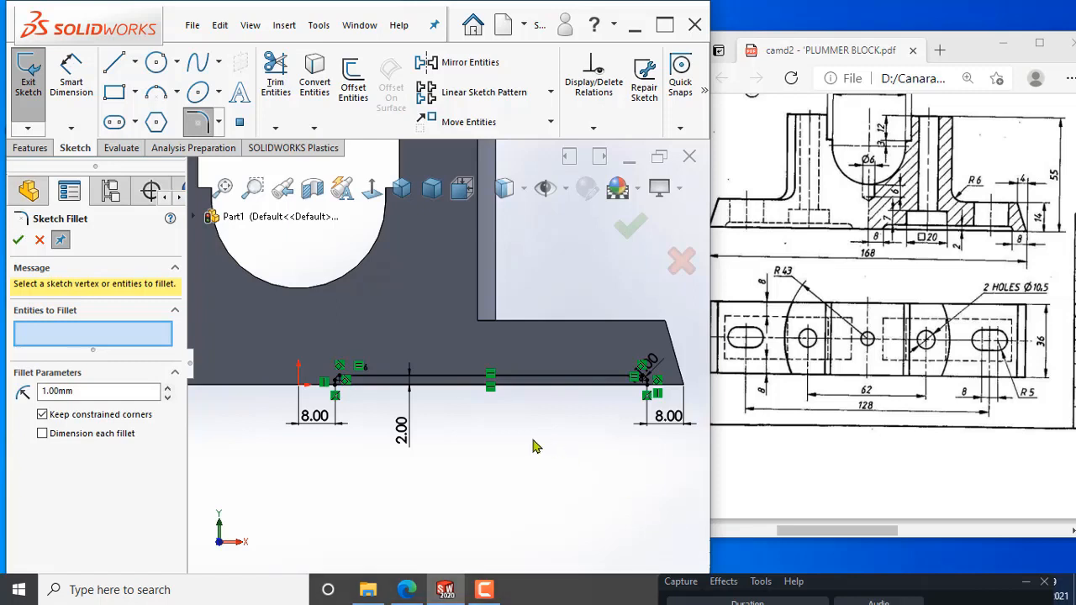
scroll(580, 412, up, 3)
scroll(586, 336, down, 3)
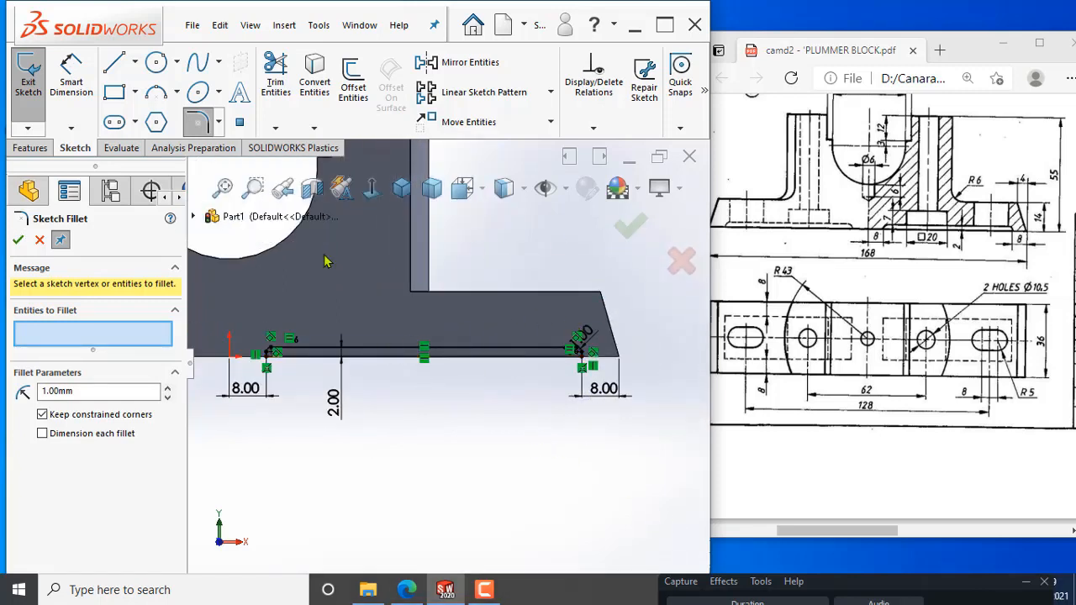
click(630, 225)
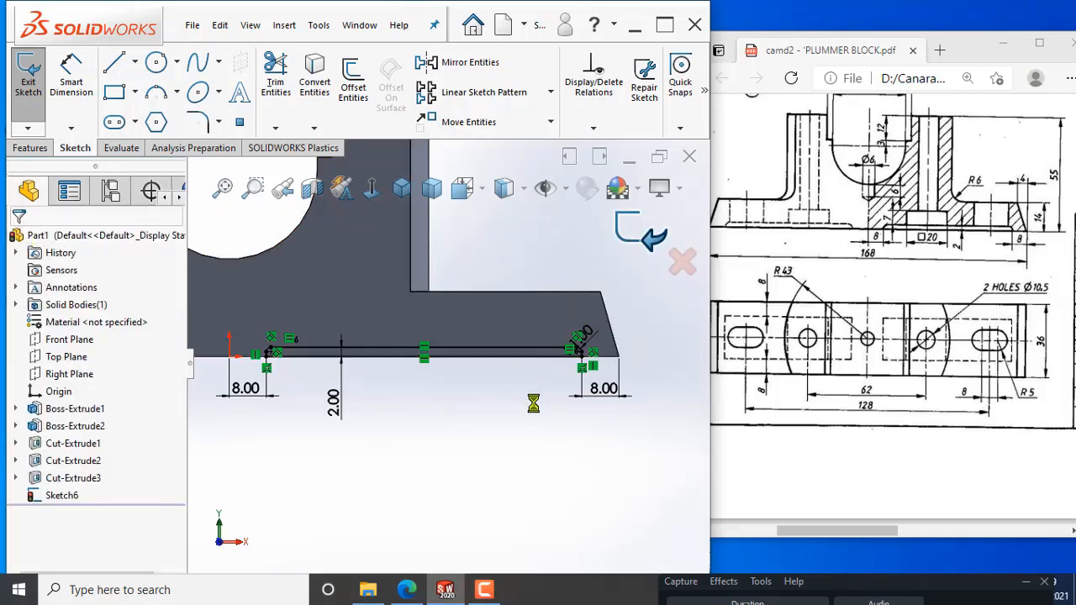
Step: Close the recess sketch and start an extruded cut from its profile
scroll(538, 391, up, 2)
mouse_move(539, 390)
middle_down()
mouse_move(515, 343)
mouse_move(588, 392)
middle_up()
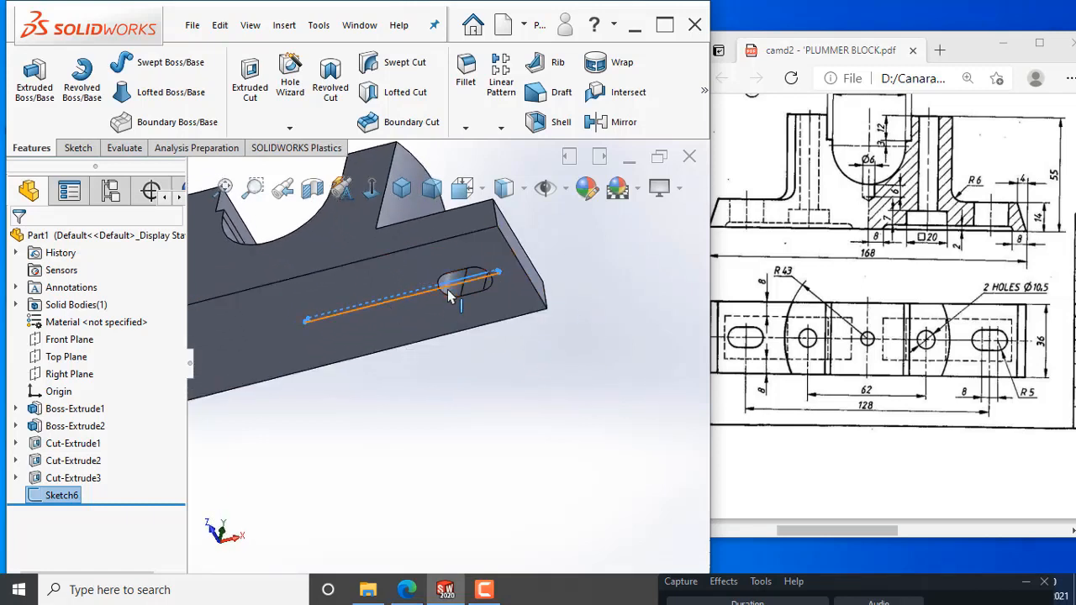
click(254, 97)
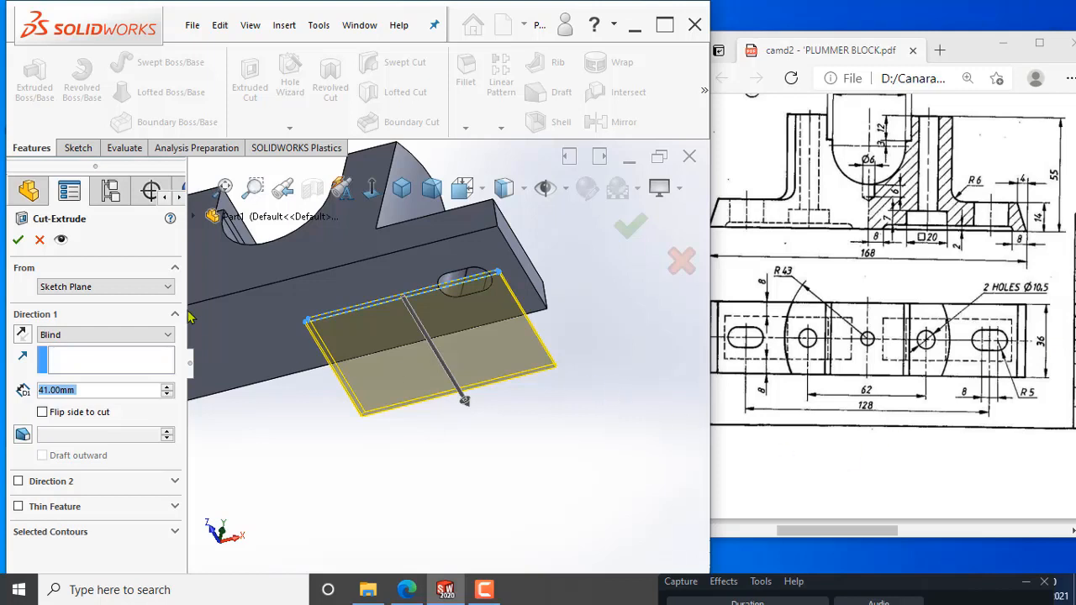
Step: Try an Offset start with an Up To Surface end for the recess cut, and return the start to Sketch Plane
click(108, 290)
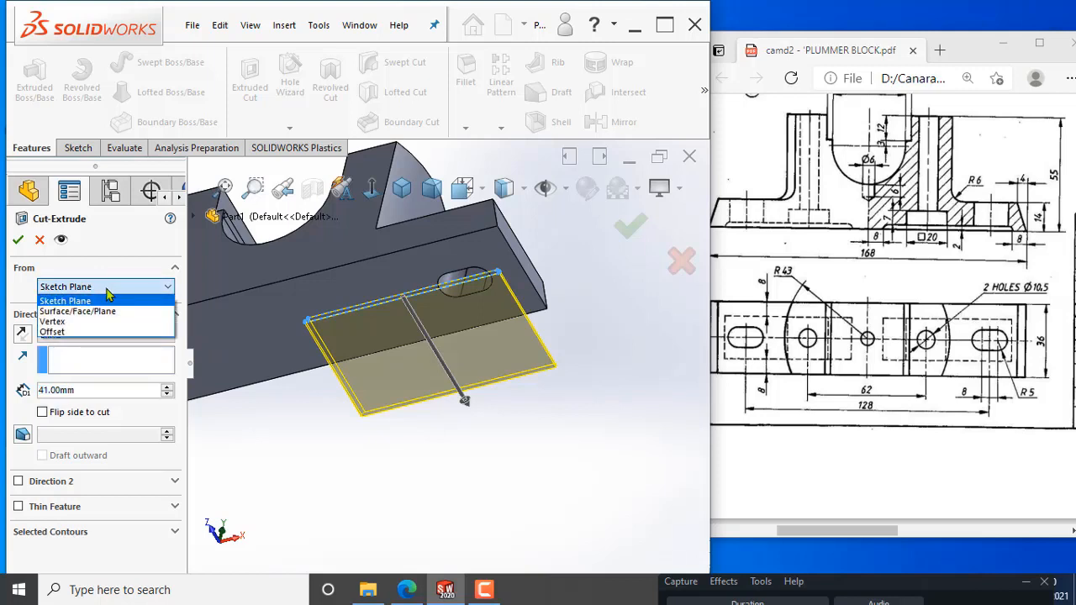
click(73, 332)
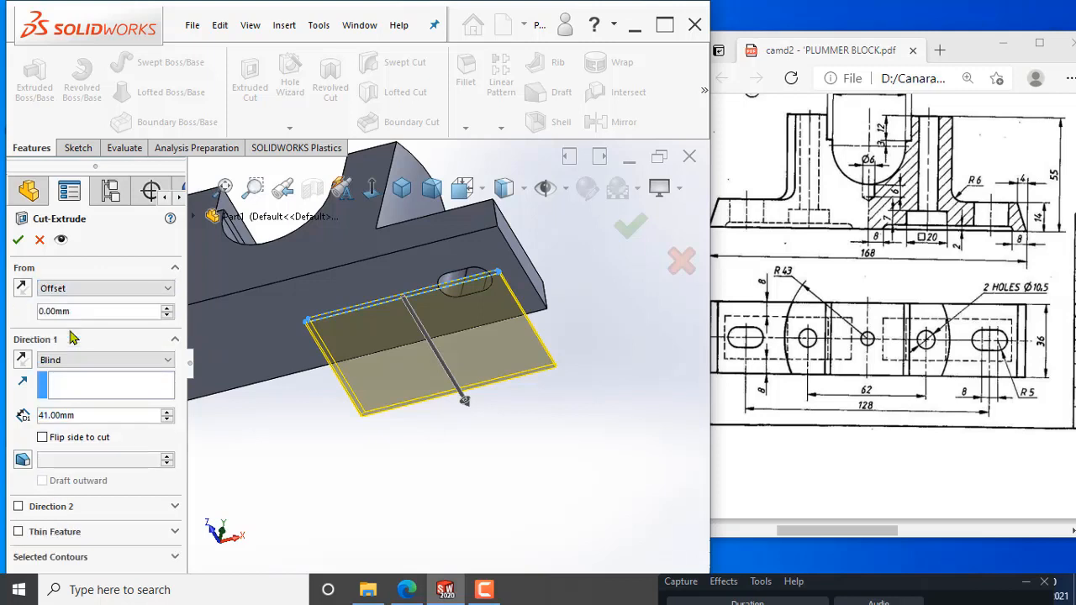
click(329, 260)
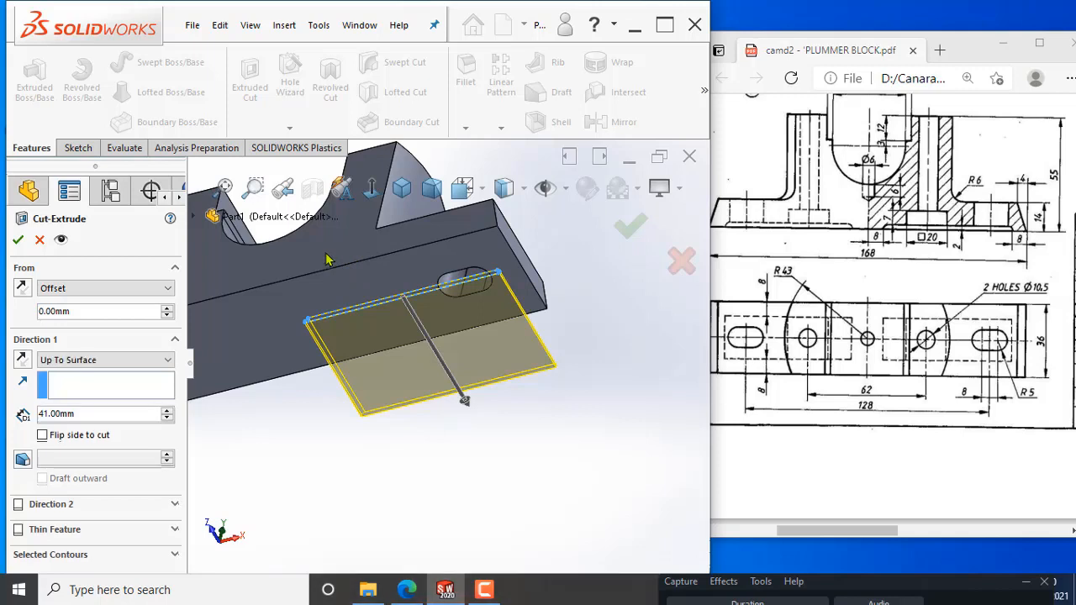
scroll(374, 275, up, 3)
middle_drag(373, 276, 320, 311)
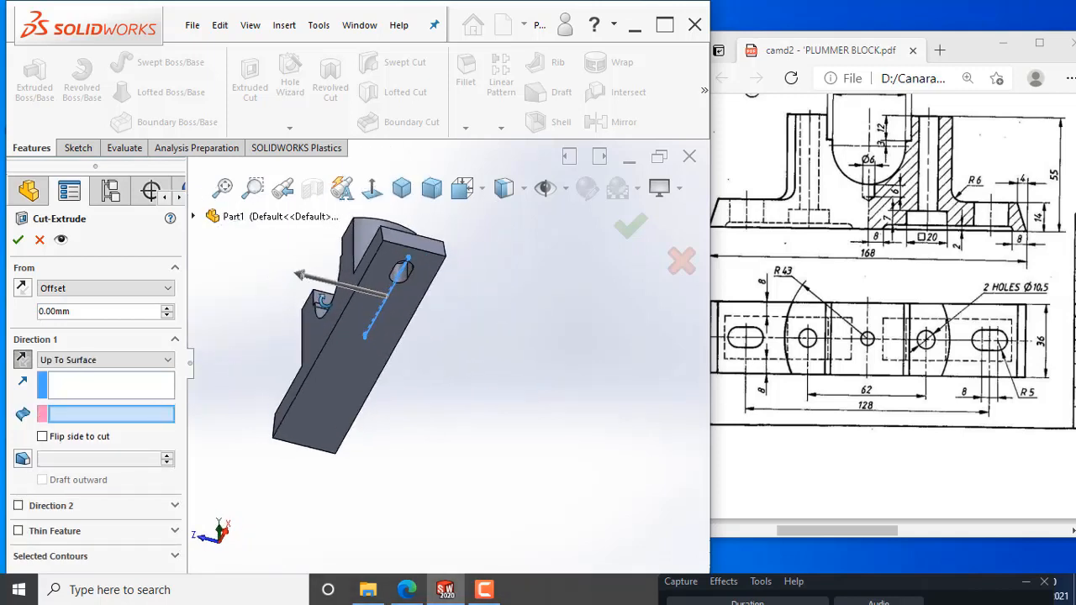
click(106, 287)
click(94, 304)
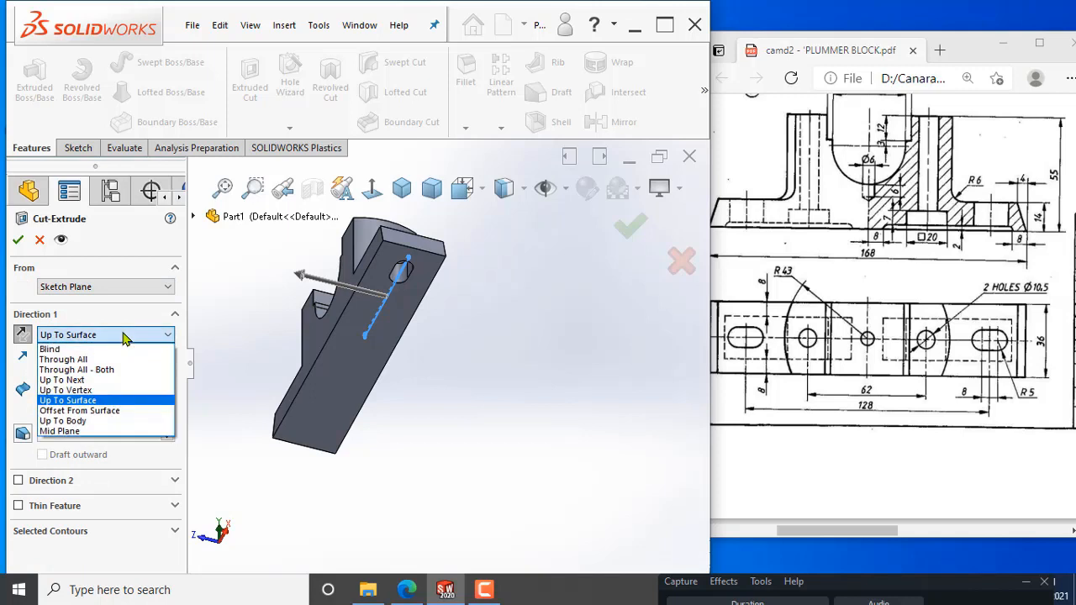
Step: End the cut's first direction with Offset From Surface, 8 mm from the body's front face
click(88, 412)
mouse_move(442, 342)
middle_down()
mouse_move(447, 372)
mouse_move(438, 335)
middle_up()
click(346, 334)
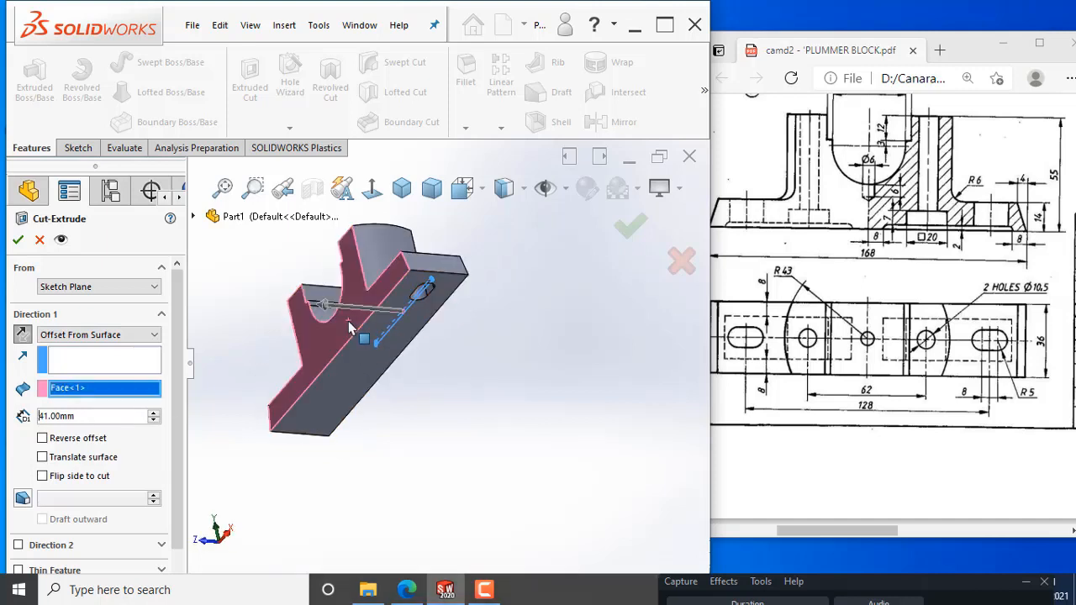
middle_drag(497, 357, 421, 378)
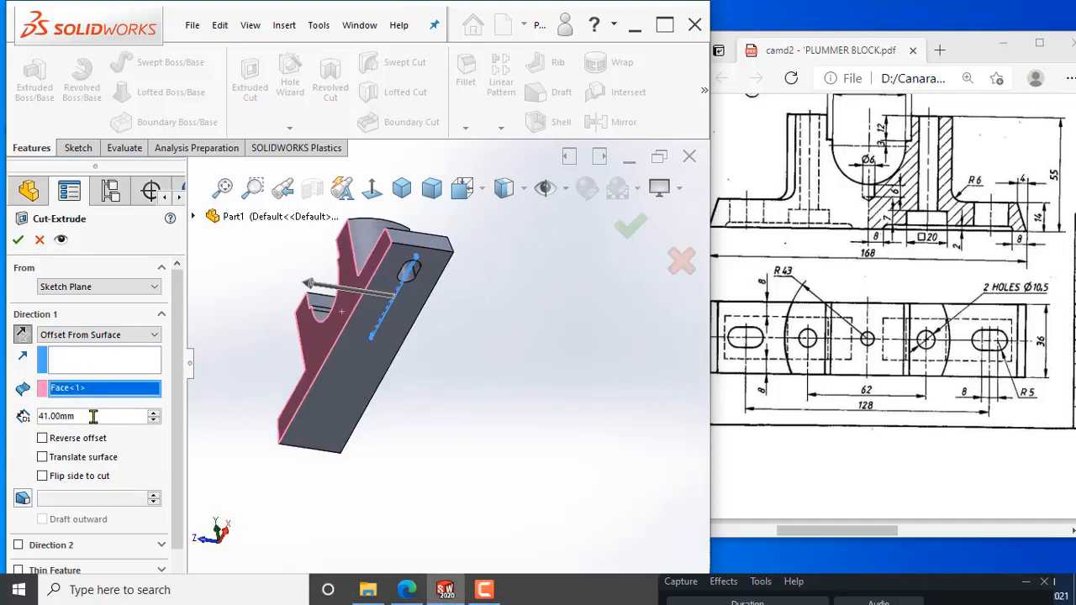
drag(93, 416, 39, 416)
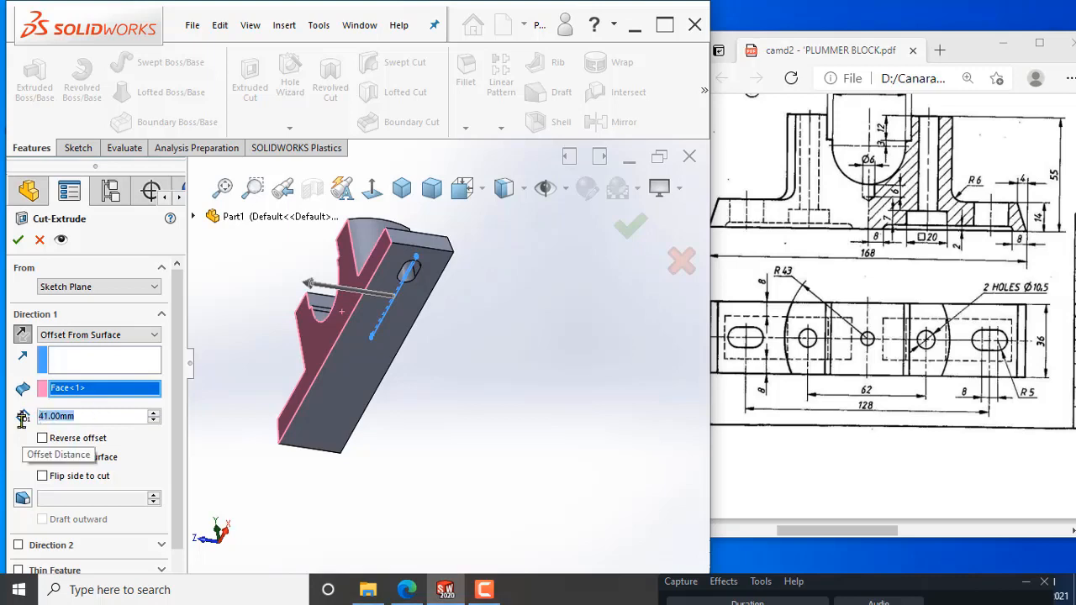
text(8)
key(Return)
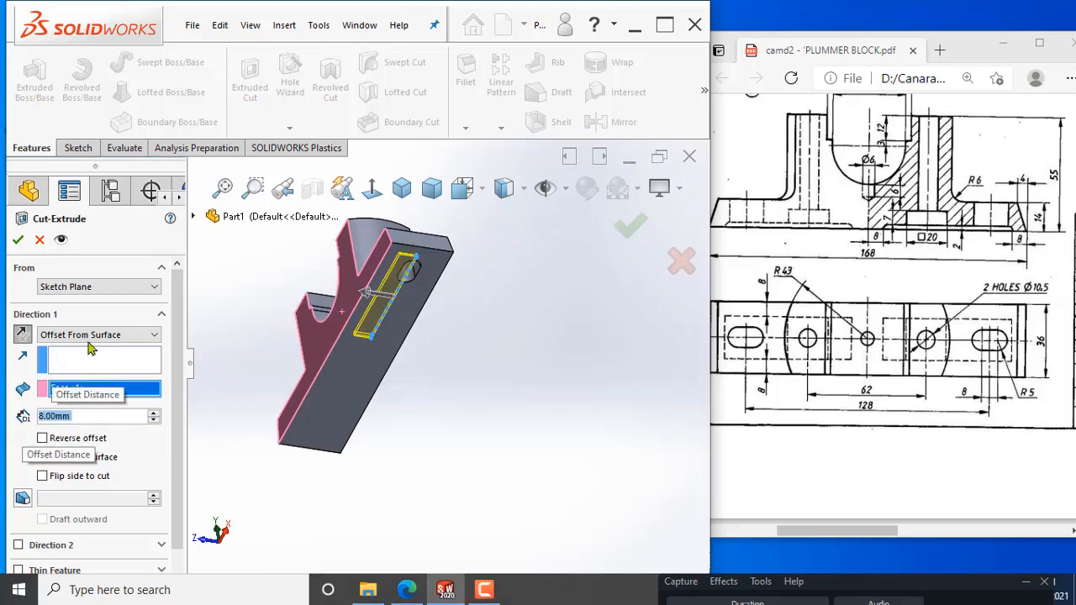
scroll(395, 299, down, 5)
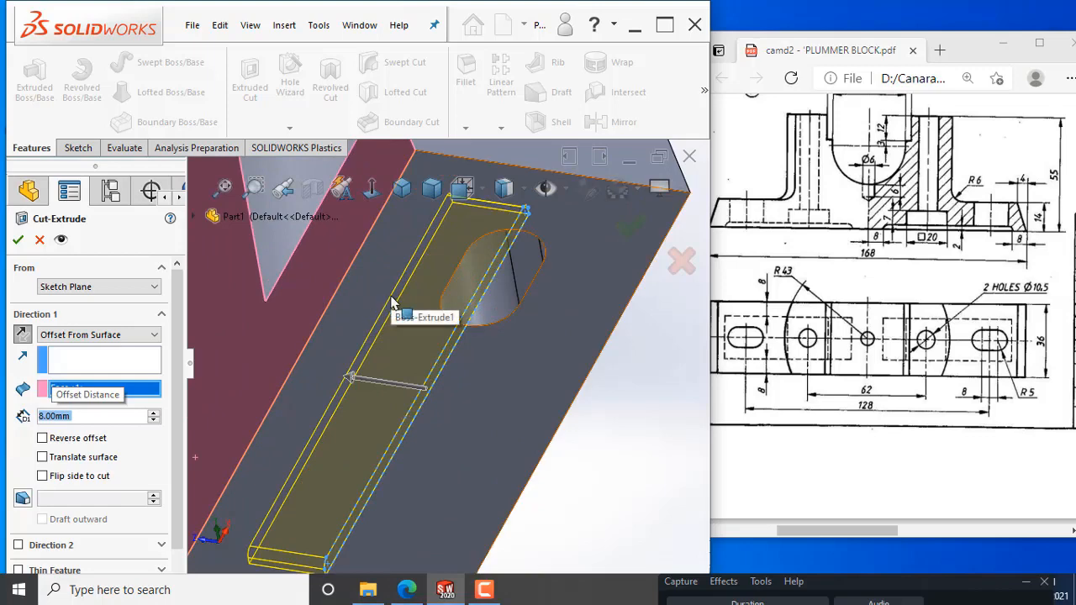
scroll(420, 362, up, 5)
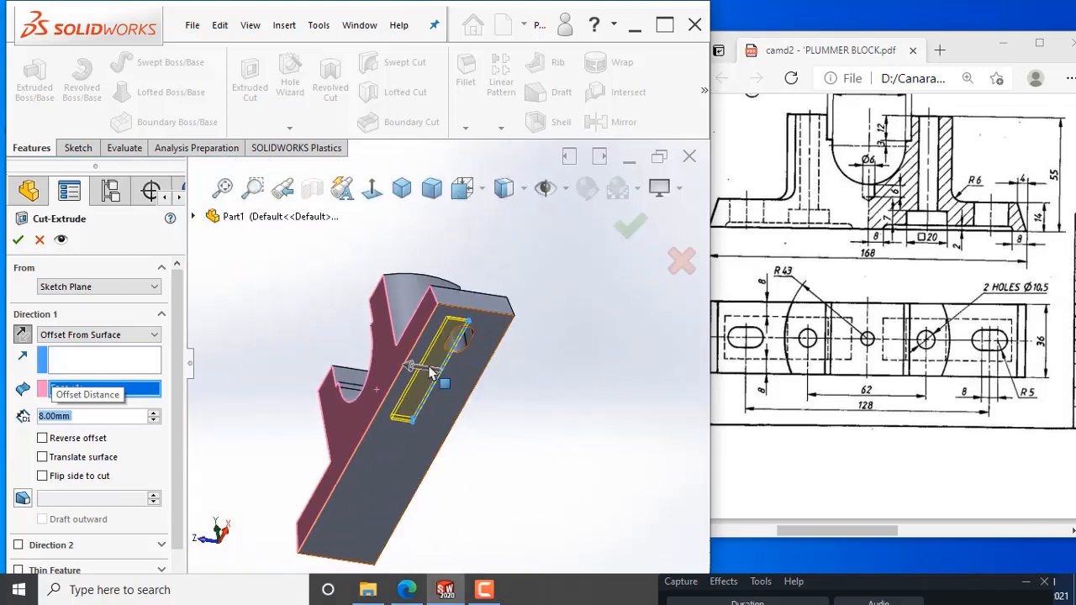
Step: Enable the cut's second direction and end it with Offset From Surface, 8 mm from the body's rear face
scroll(177, 356, down, 1)
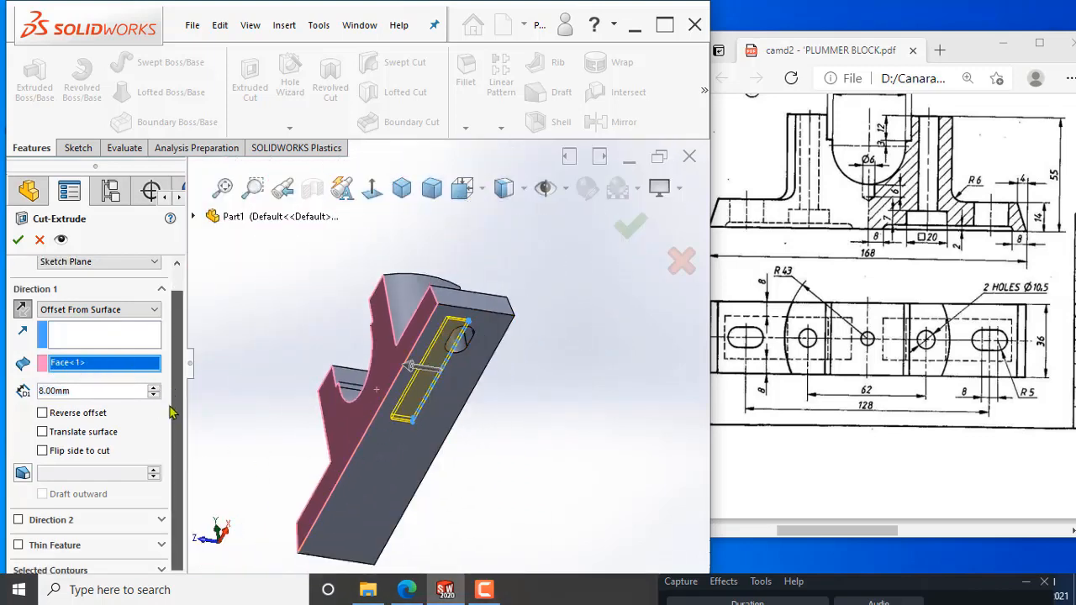
click(19, 521)
scroll(182, 475, down, 3)
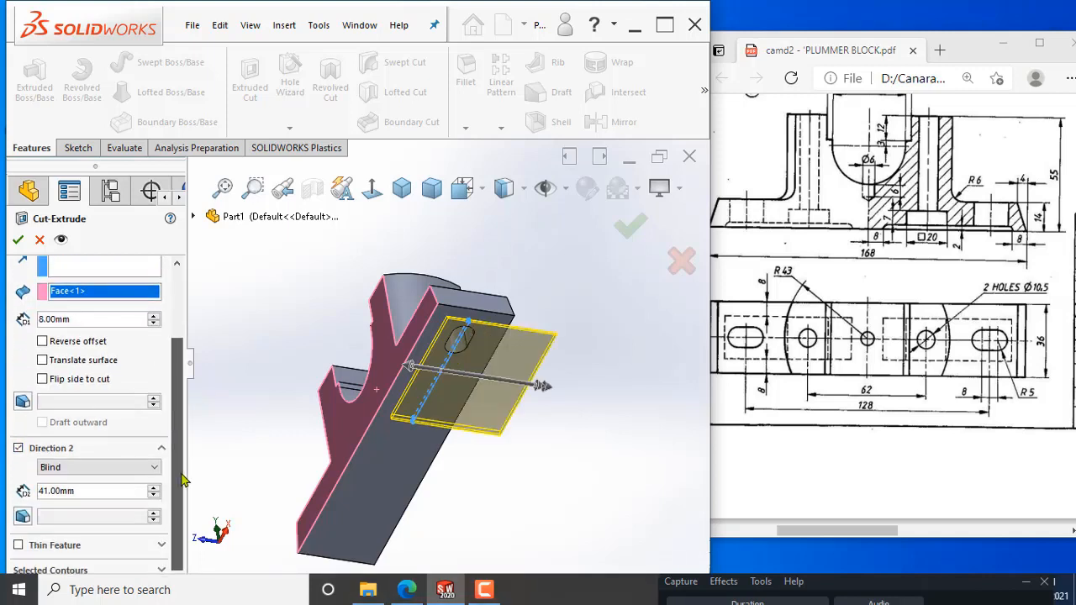
click(122, 469)
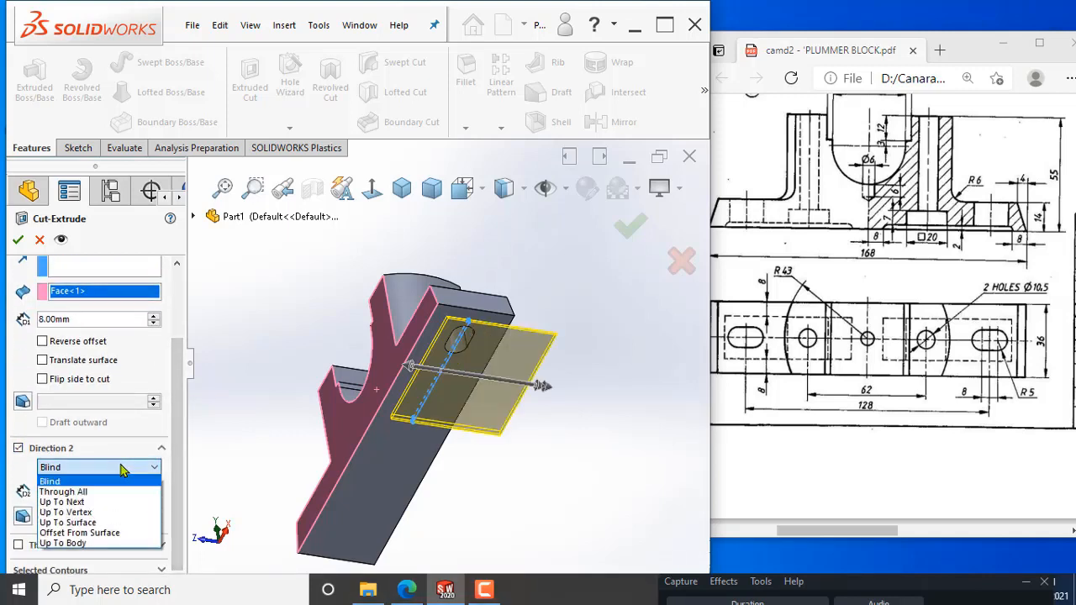
click(80, 532)
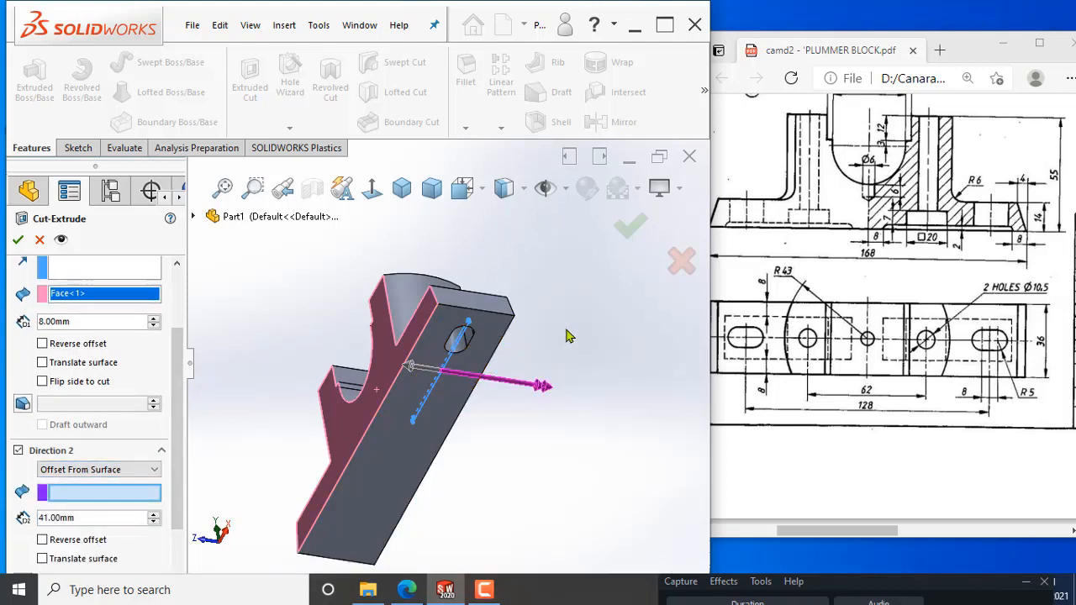
middle_drag(568, 336, 493, 344)
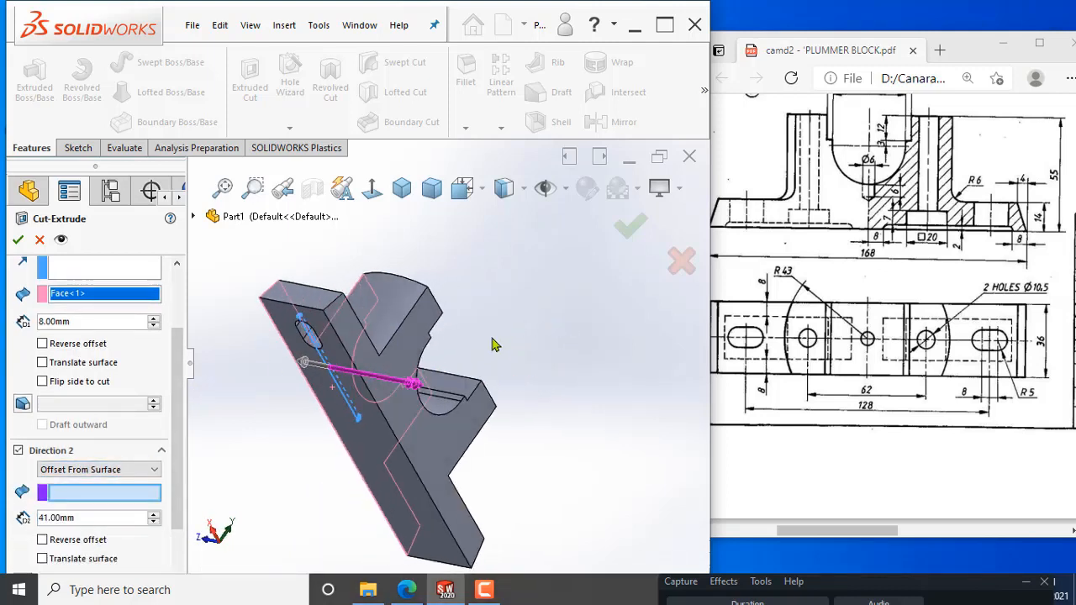
click(449, 452)
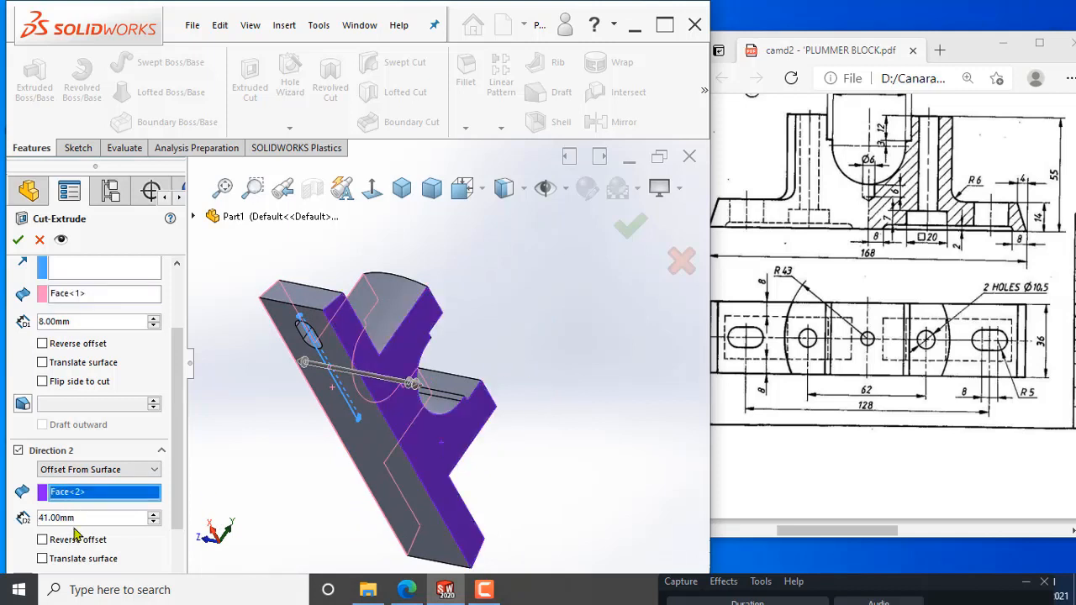
drag(82, 518, 41, 521)
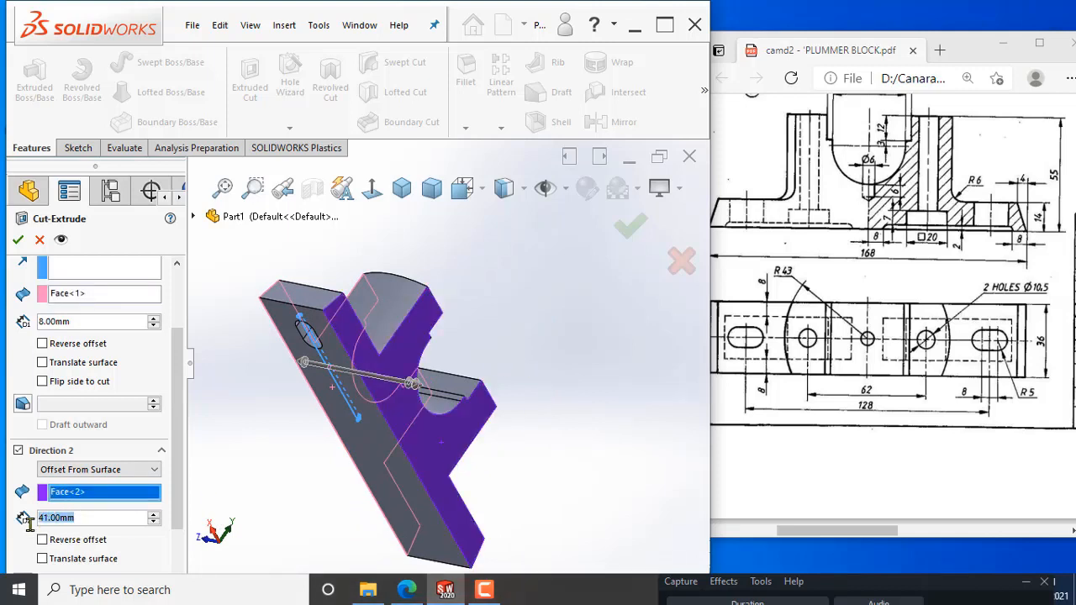
text(8)
key(Return)
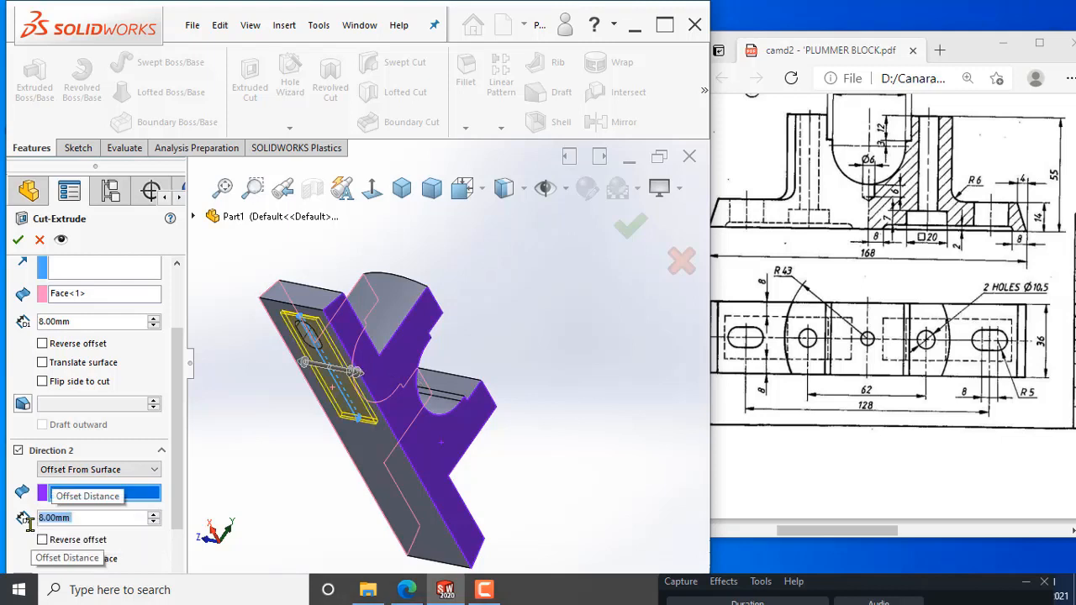
middle_drag(396, 417, 426, 332)
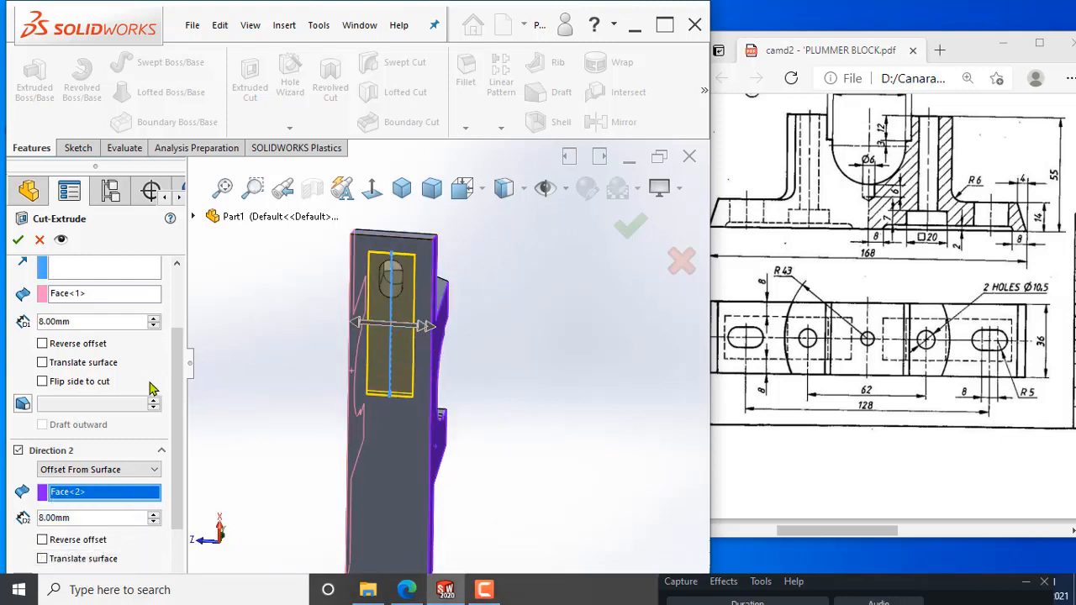
Step: Accept the recess cut with both offset ends and check the recess on the base's underside
scroll(171, 402, up, 3)
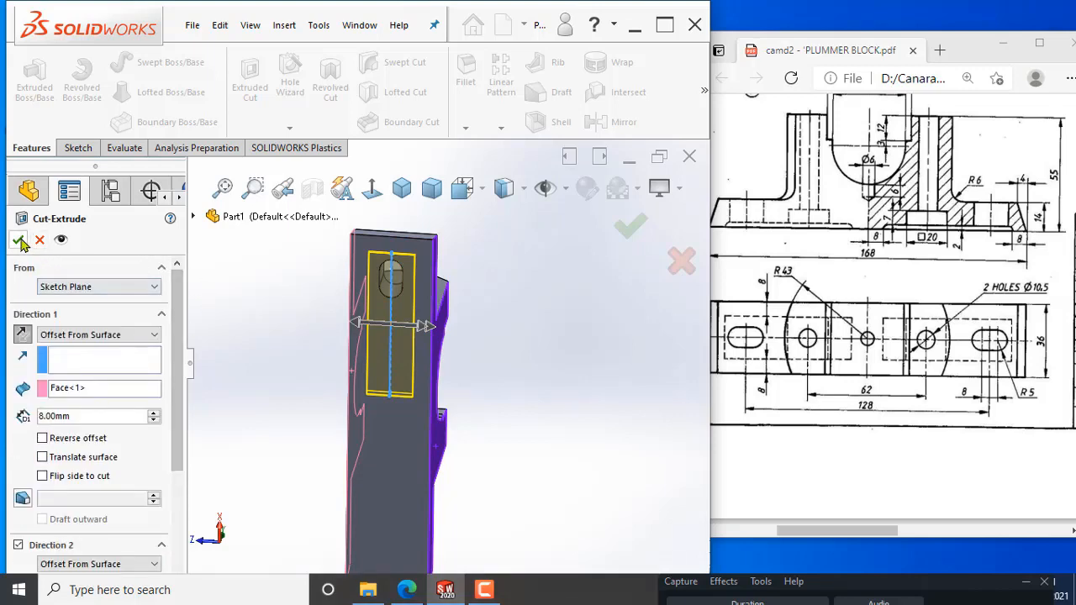
click(528, 309)
scroll(389, 293, down, 2)
middle_drag(390, 307, 384, 352)
middle_drag(321, 301, 348, 301)
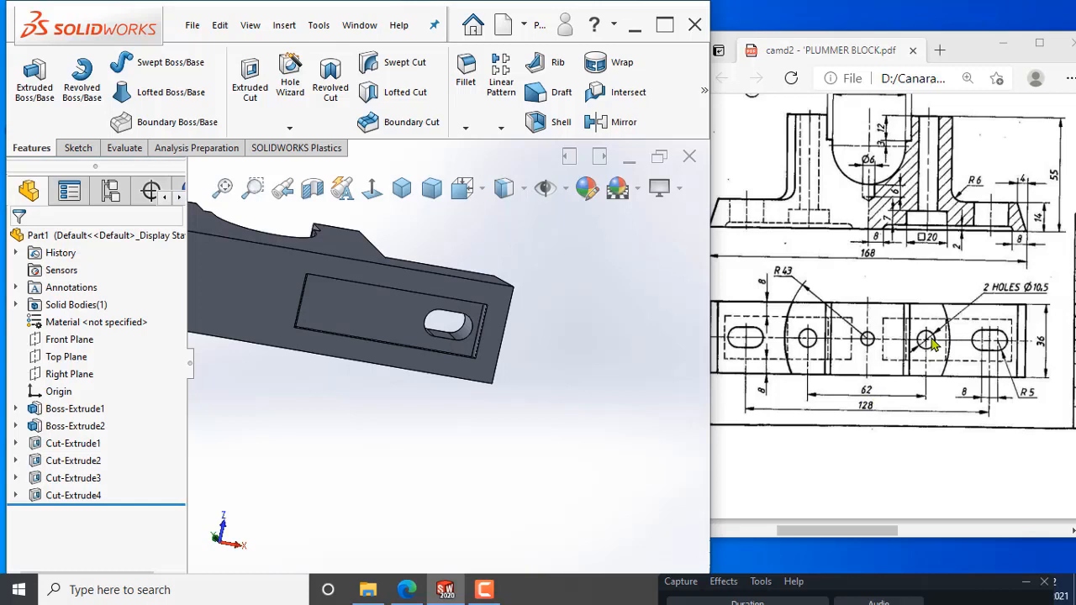
click(363, 309)
click(614, 328)
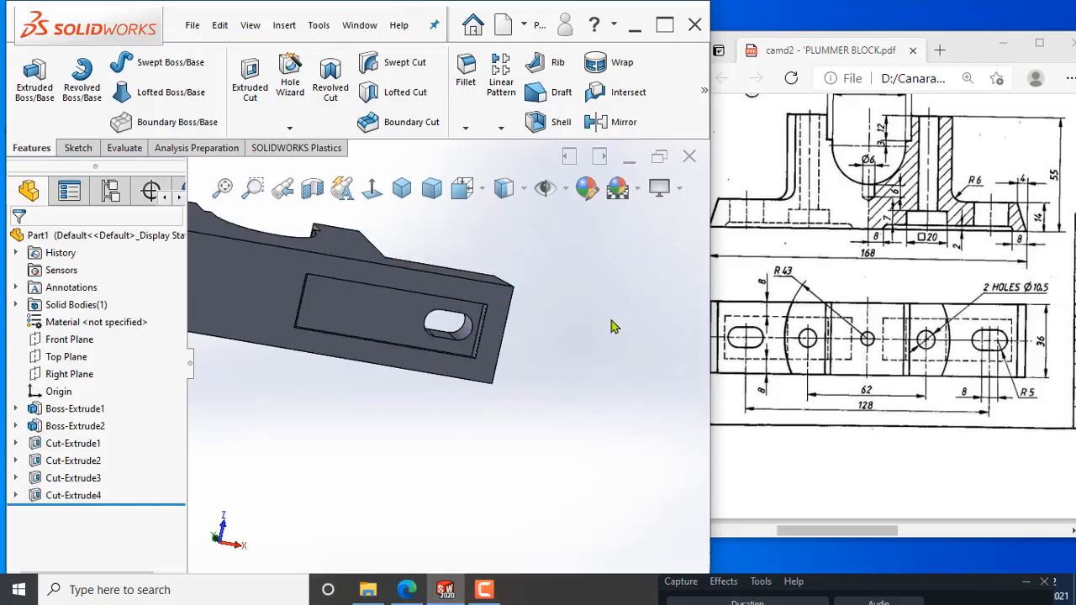
Step: Start an extruded cut with a new sketch on the recess floor, viewed face-on
click(252, 80)
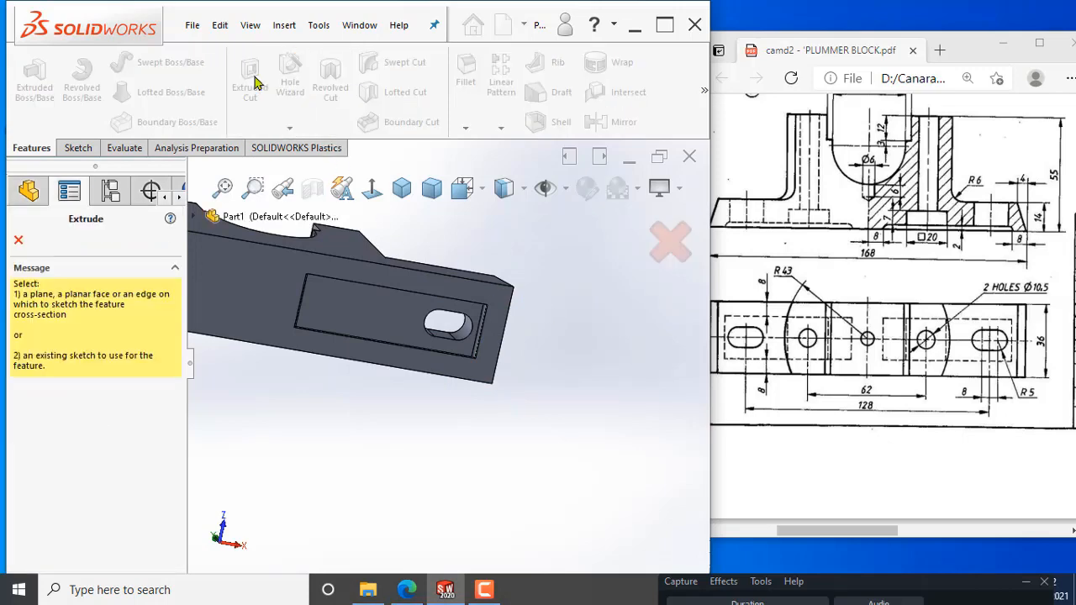
click(353, 312)
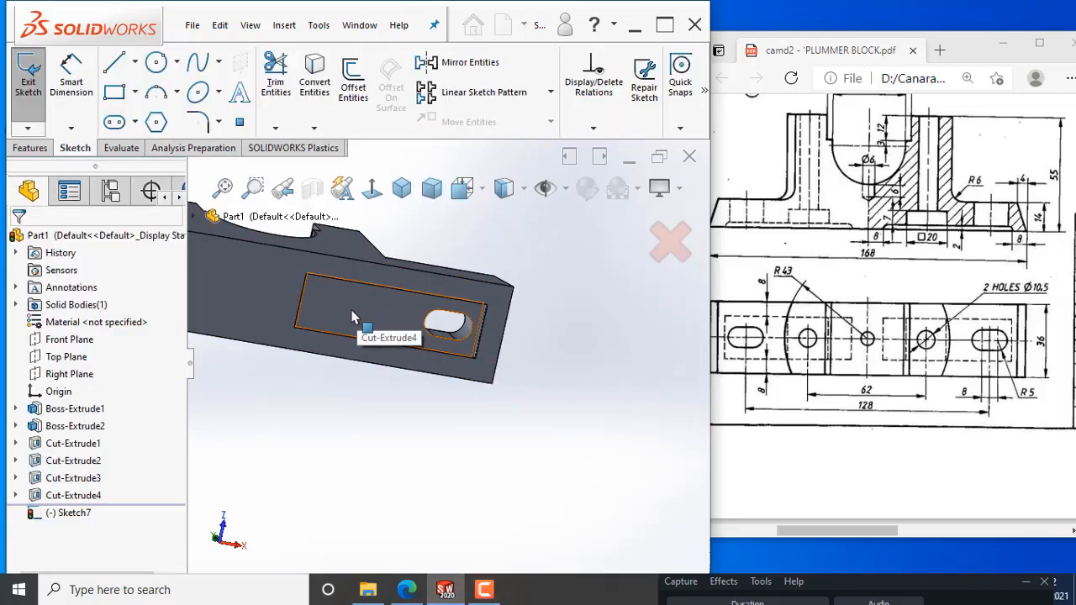
click(371, 190)
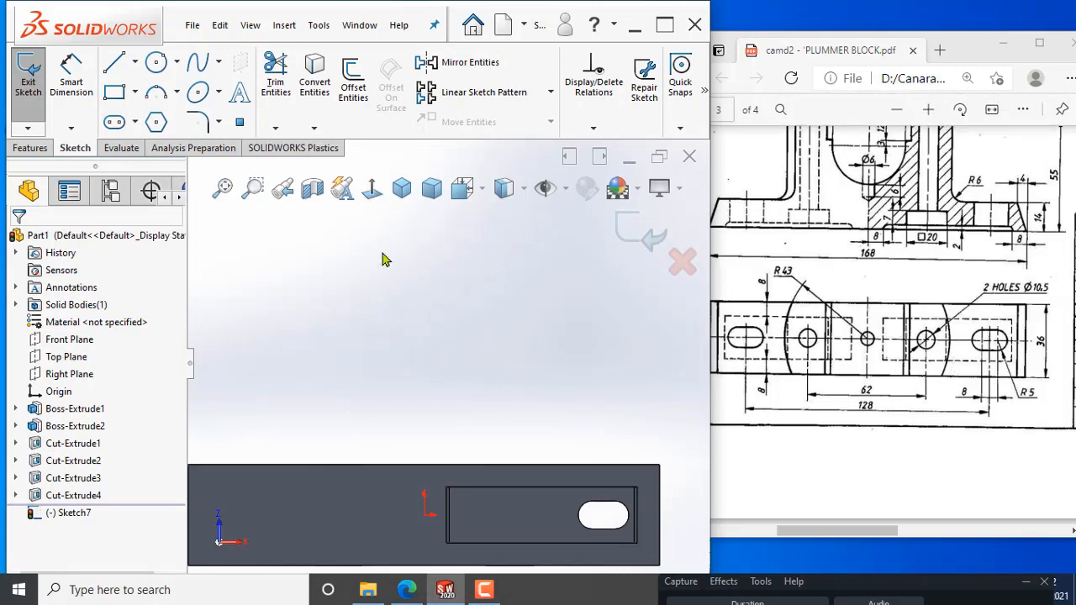
Step: Sketch a corner rectangle about 26 mm long on the recess floor, spanning between the recess's two long edges
click(134, 92)
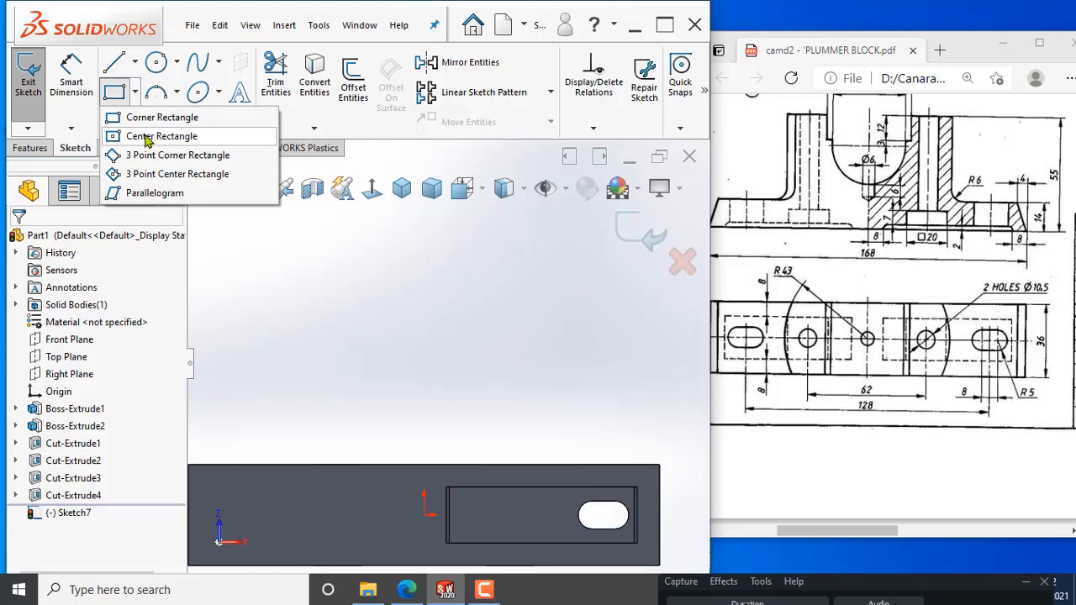
click(134, 118)
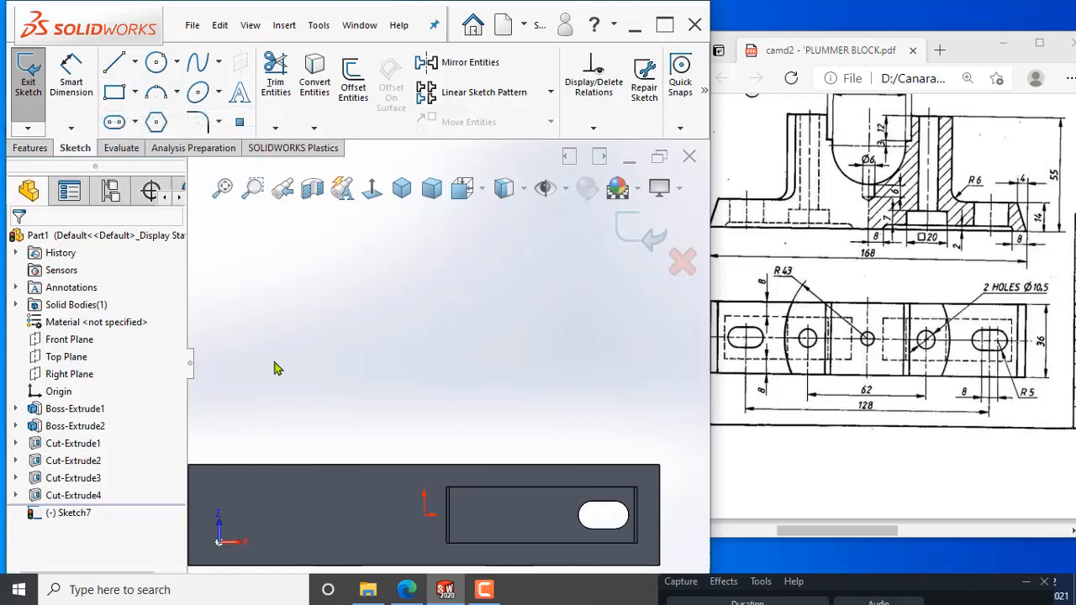
click(461, 487)
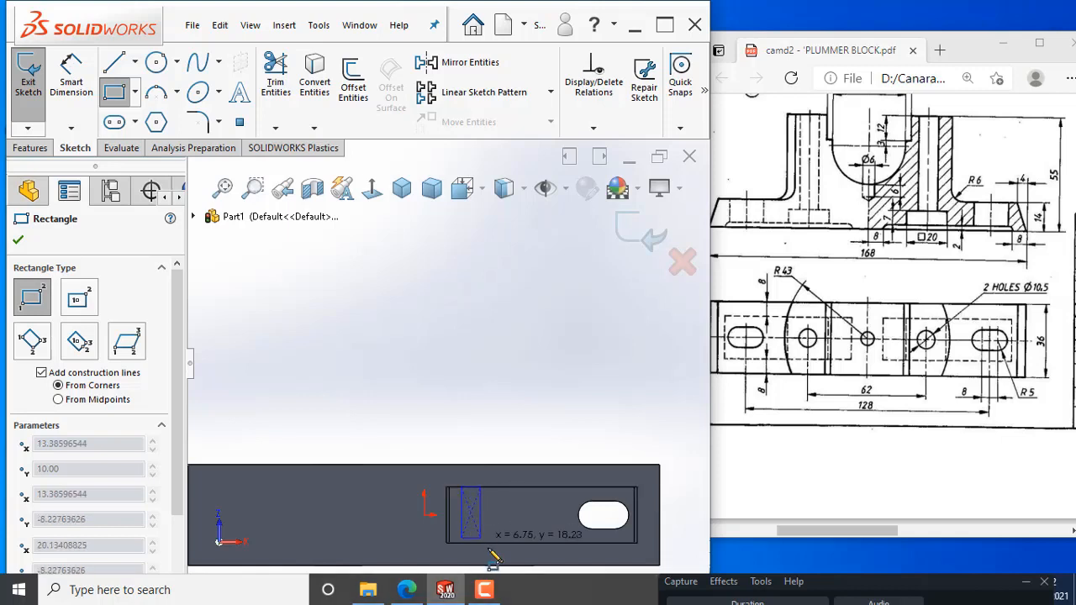
click(535, 543)
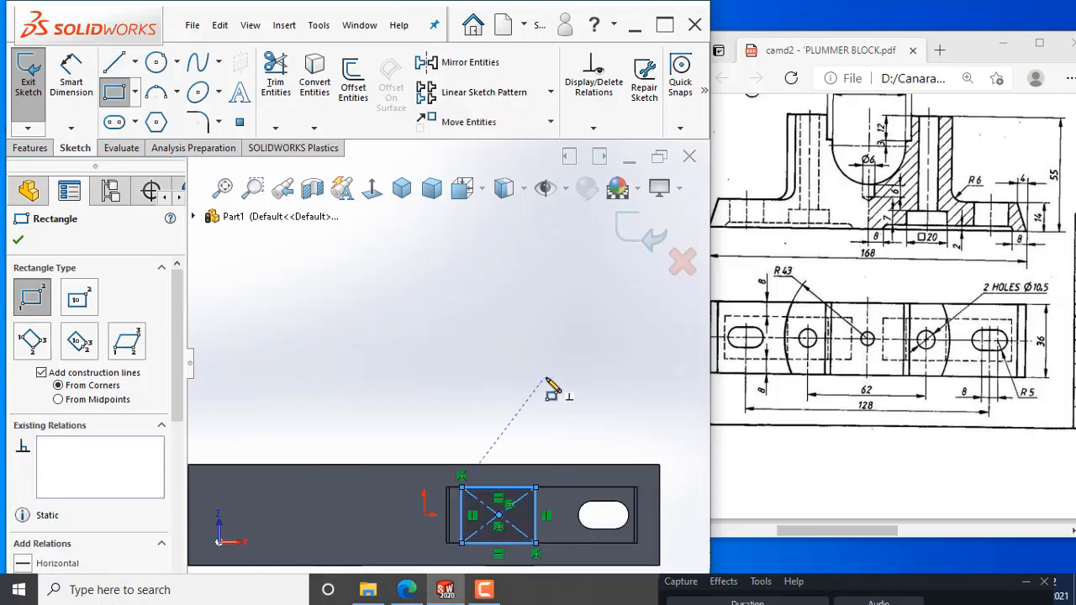
scroll(547, 379, up, 1)
scroll(515, 328, down, 3)
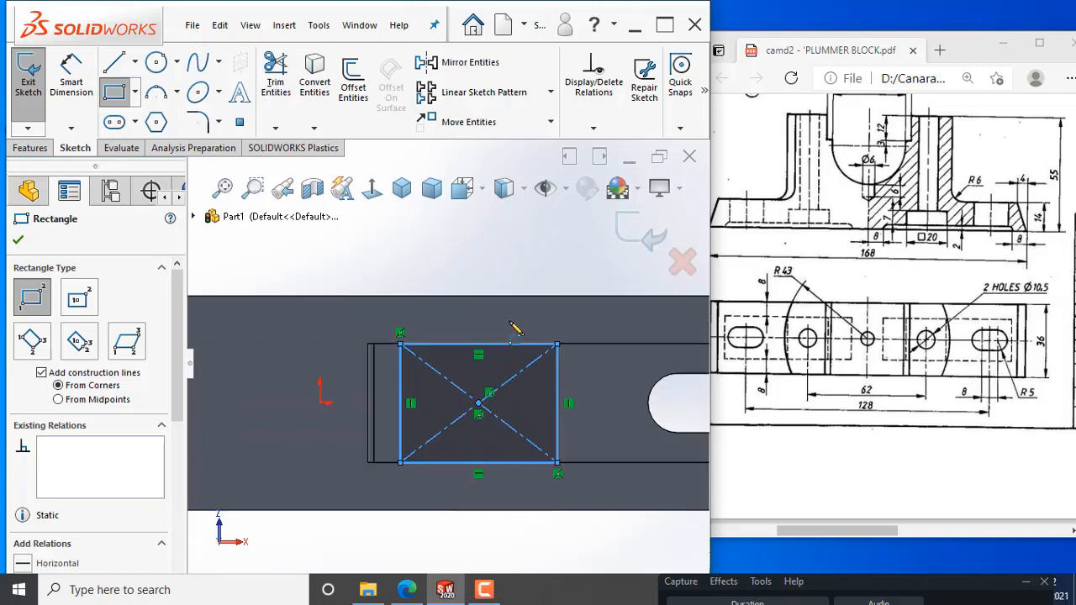
key(Escape)
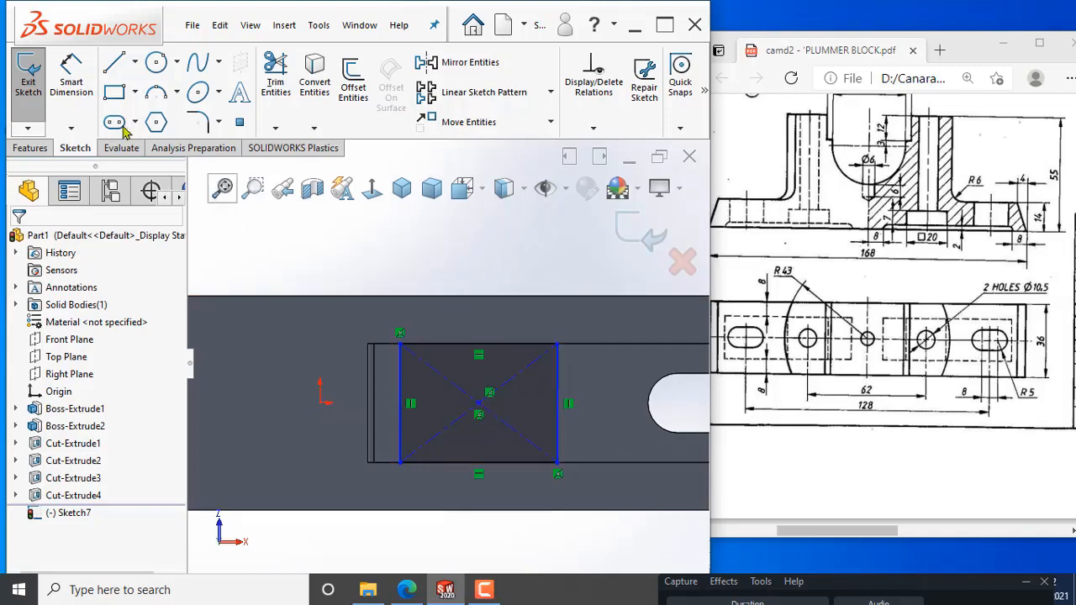
Step: Dimension the horizontal distance from the origin to the rectangle's centre as 62/2, giving 31 mm
click(72, 74)
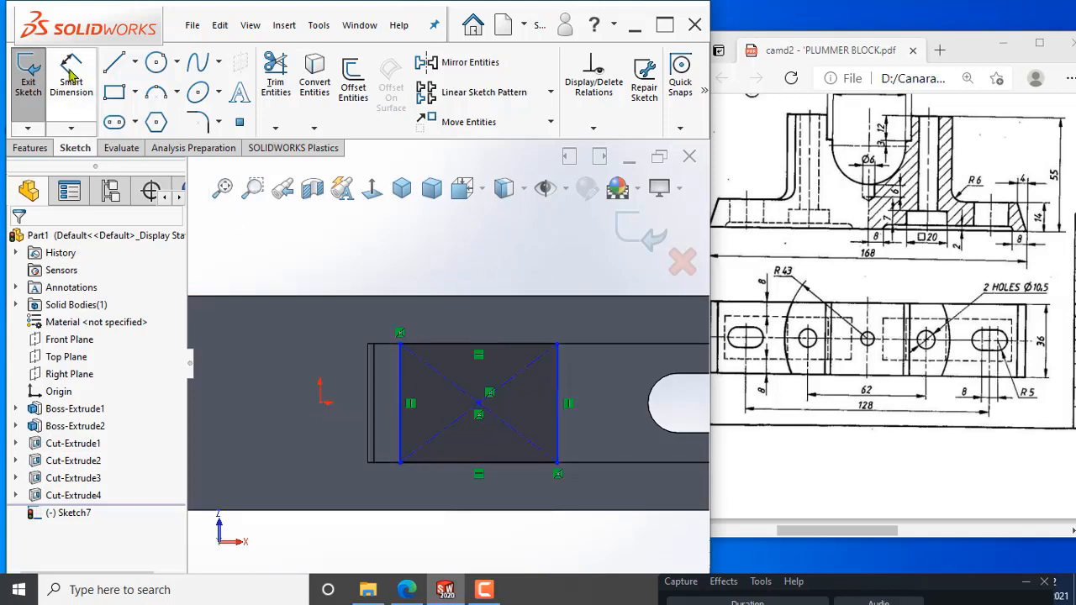
click(320, 403)
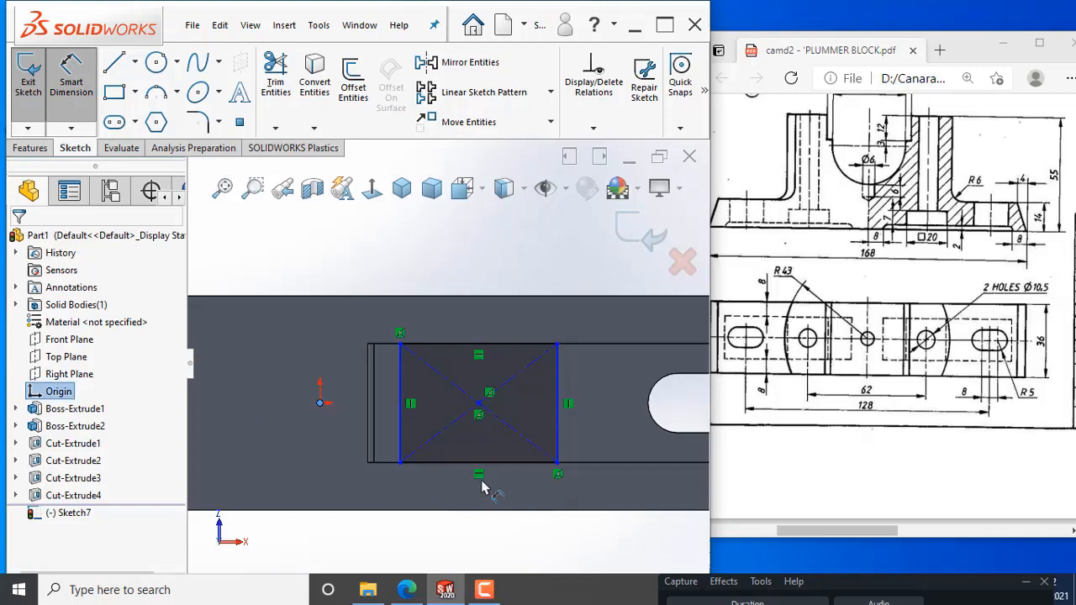
click(479, 404)
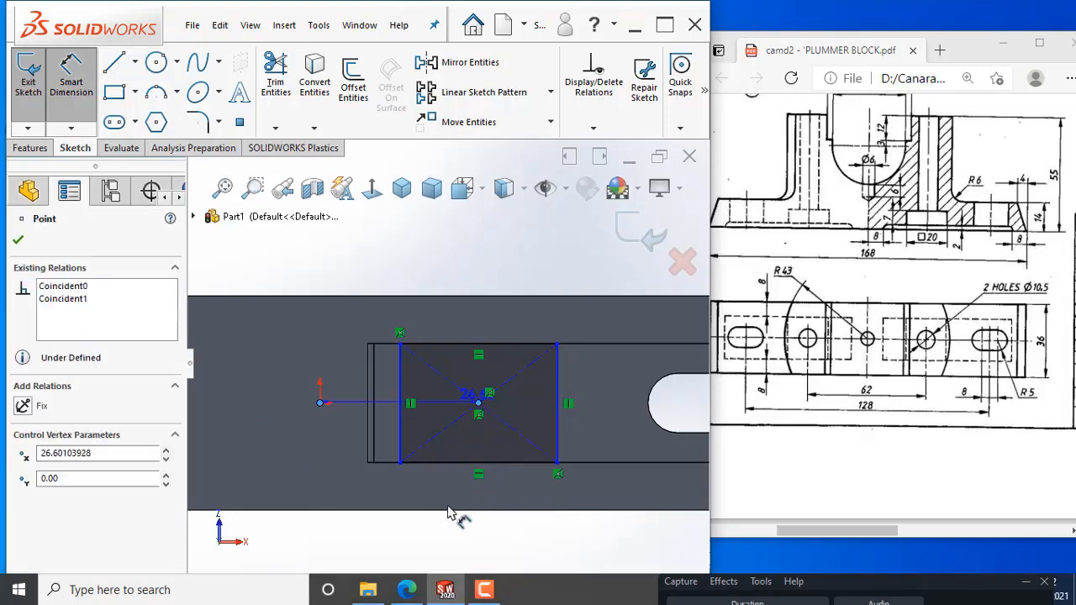
click(400, 497)
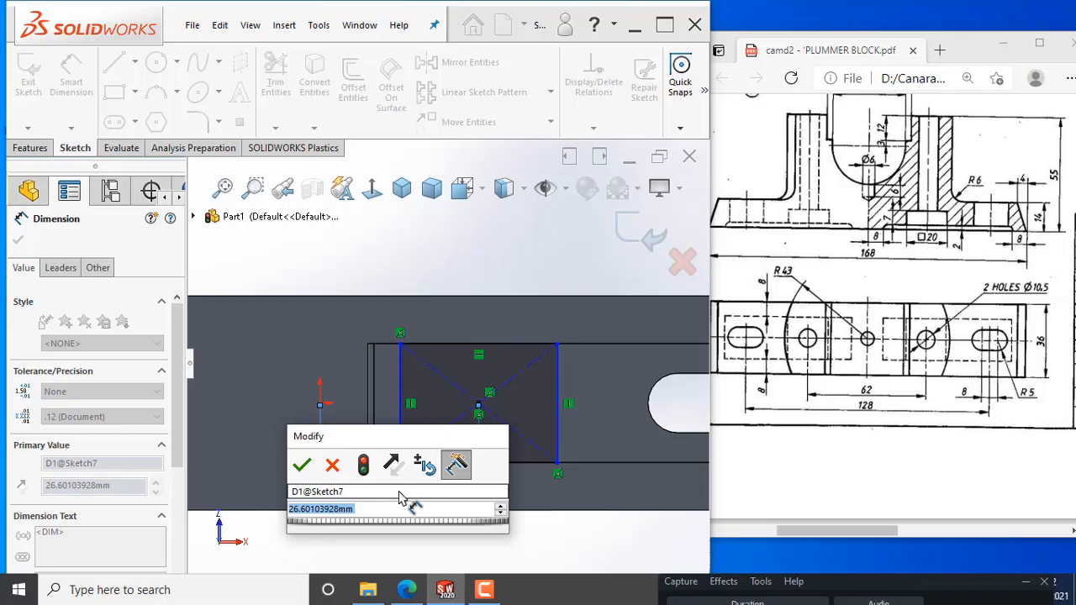
text(62/2)
key(Return)
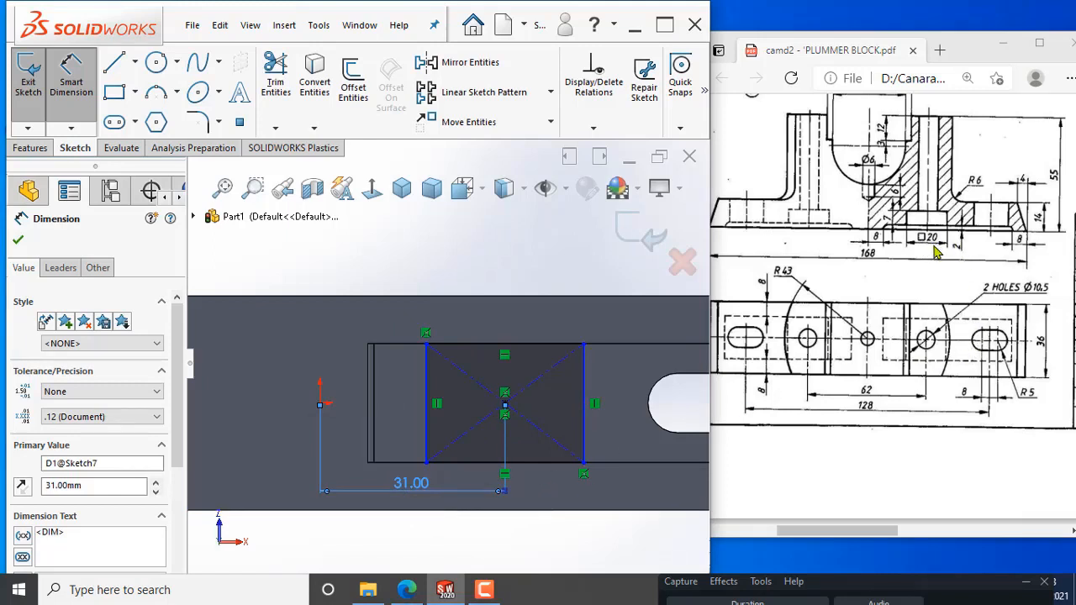
Step: Dimension the rectangle's length along the recess as 20 mm
click(540, 345)
click(532, 263)
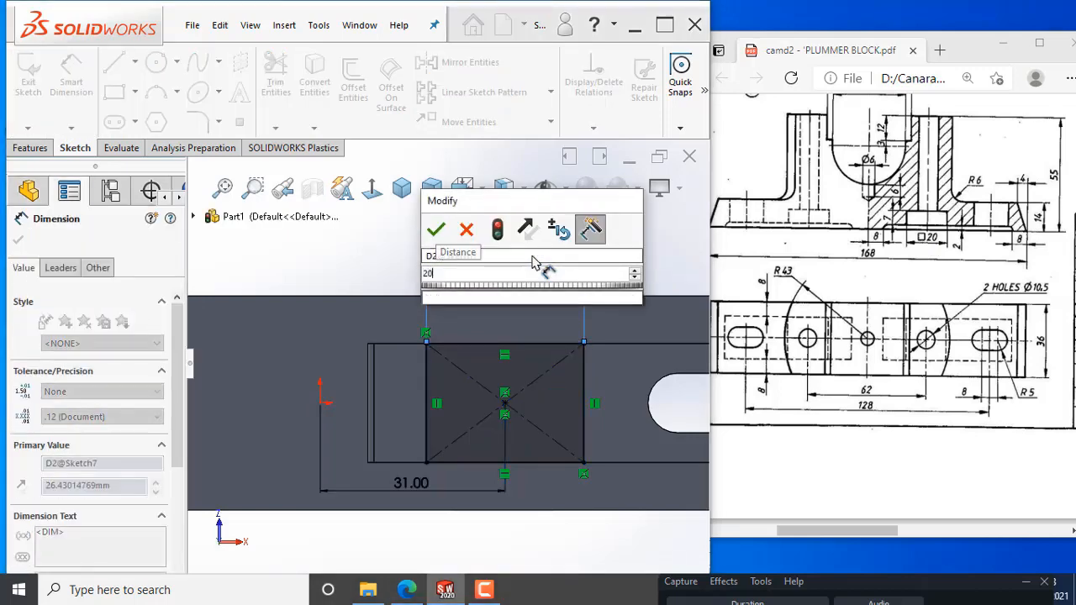
key(Return)
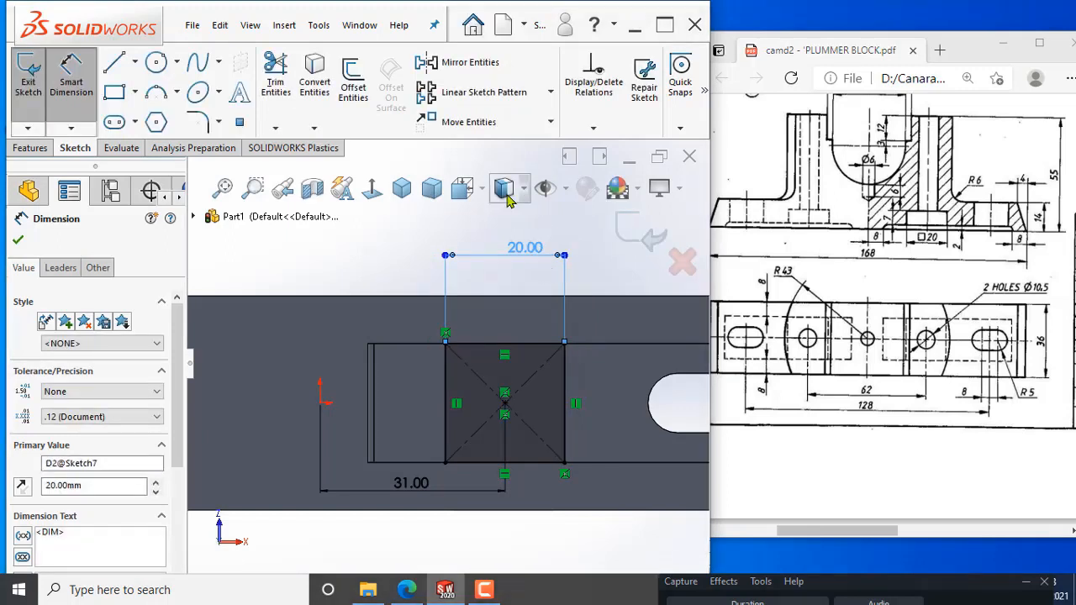
key(Escape)
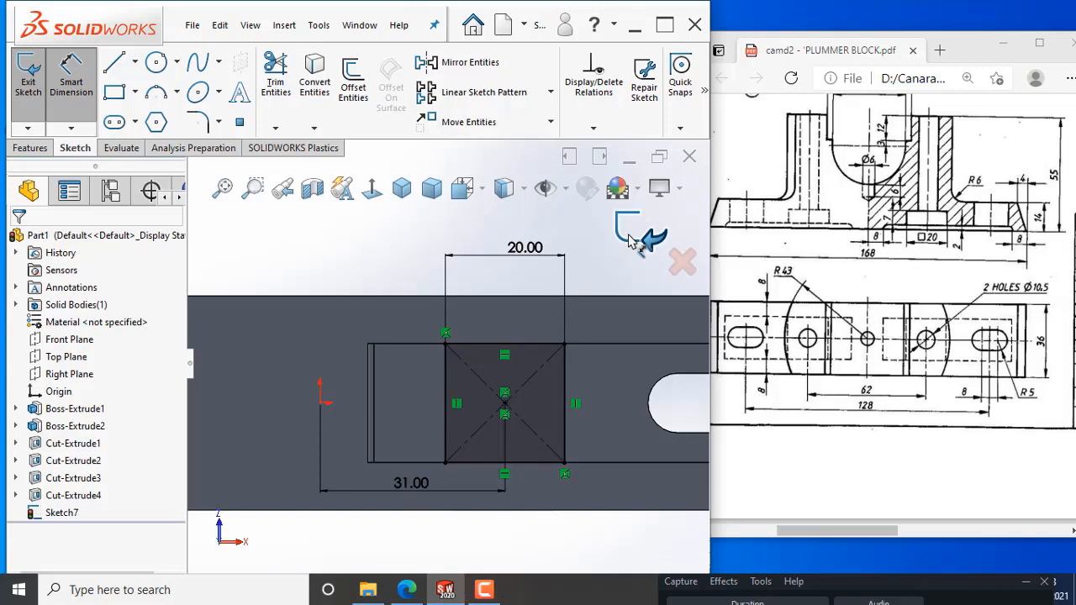
Step: Close the sketch and cut the 20 mm square pocket blind to a depth of 7 mm
click(630, 238)
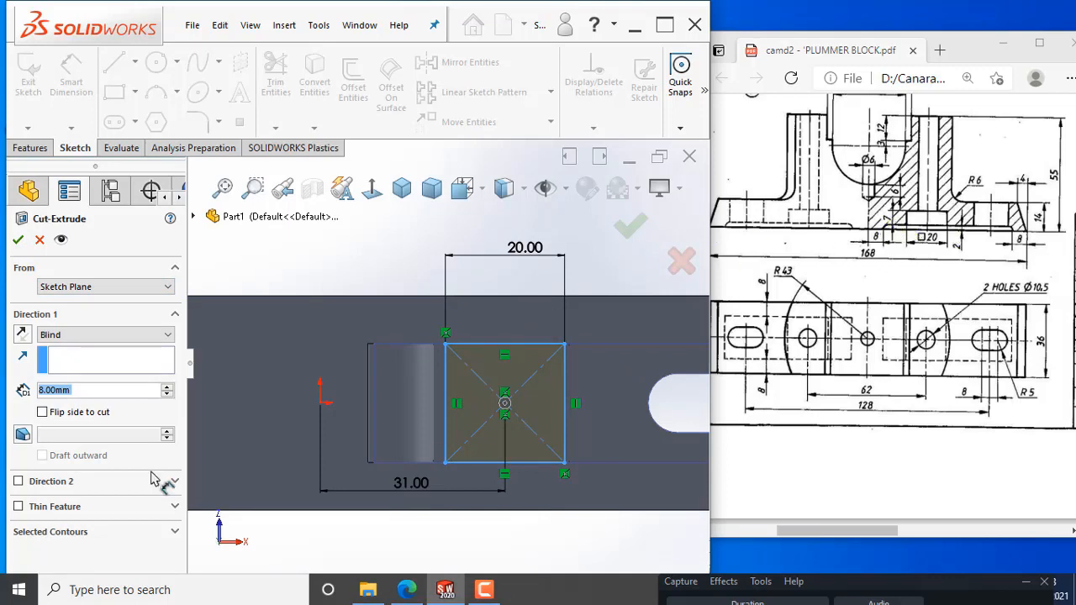
text(7)
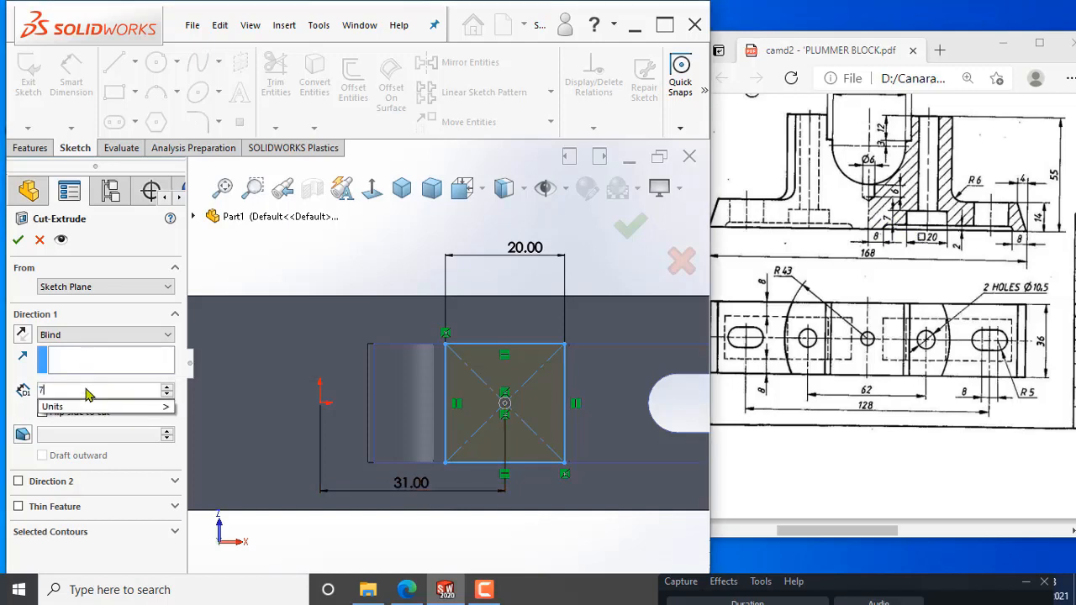
key(Return)
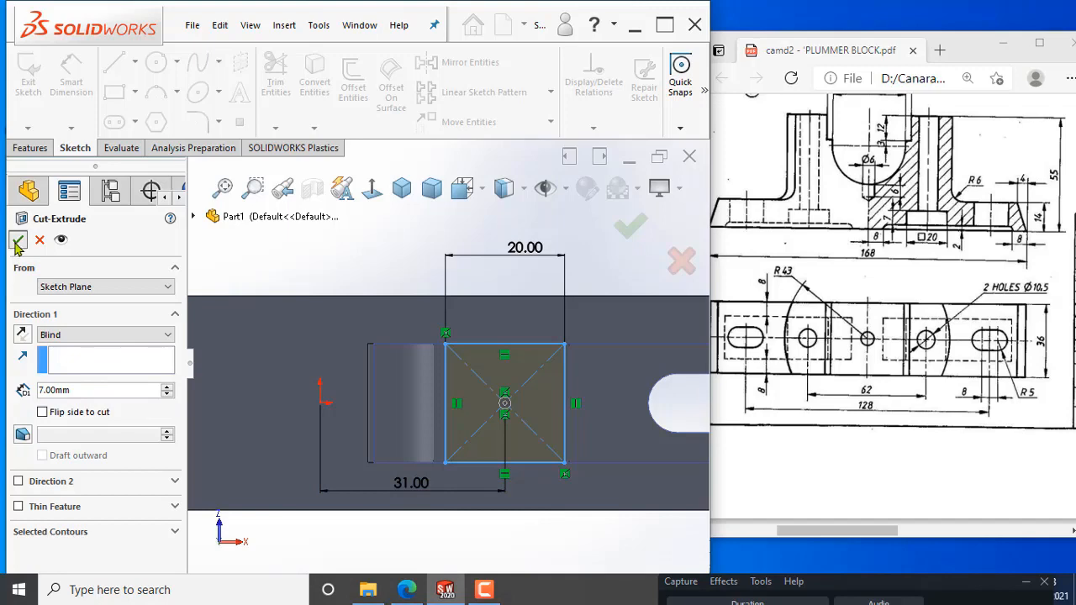
key(Return)
click(367, 269)
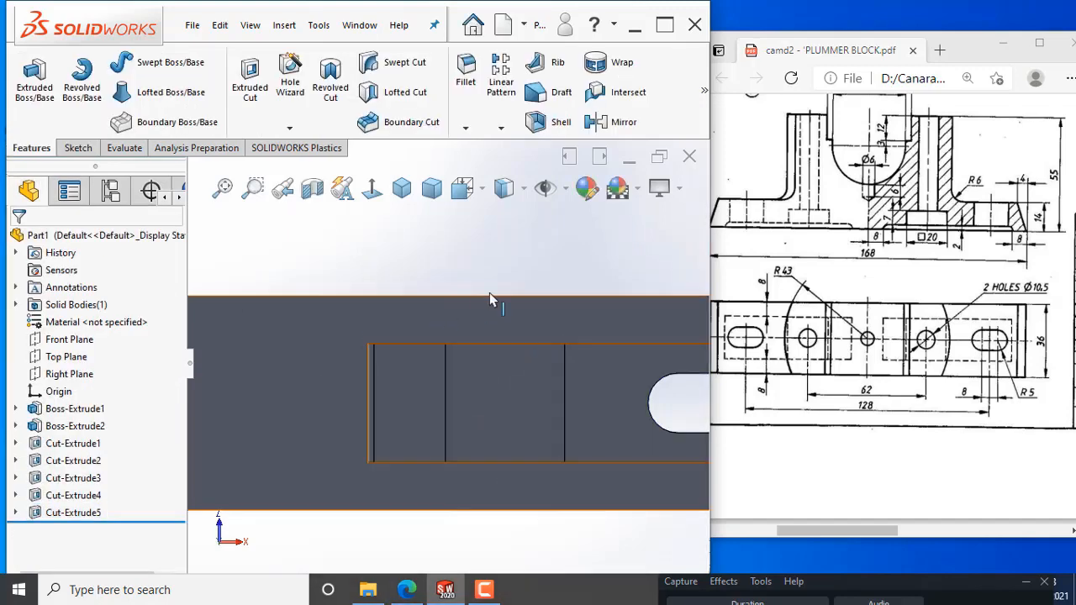
Step: Examine the body from above and below around the new pocket, ending with a face-on view of the base's underside
scroll(575, 347, up, 2)
middle_drag(575, 353, 428, 391)
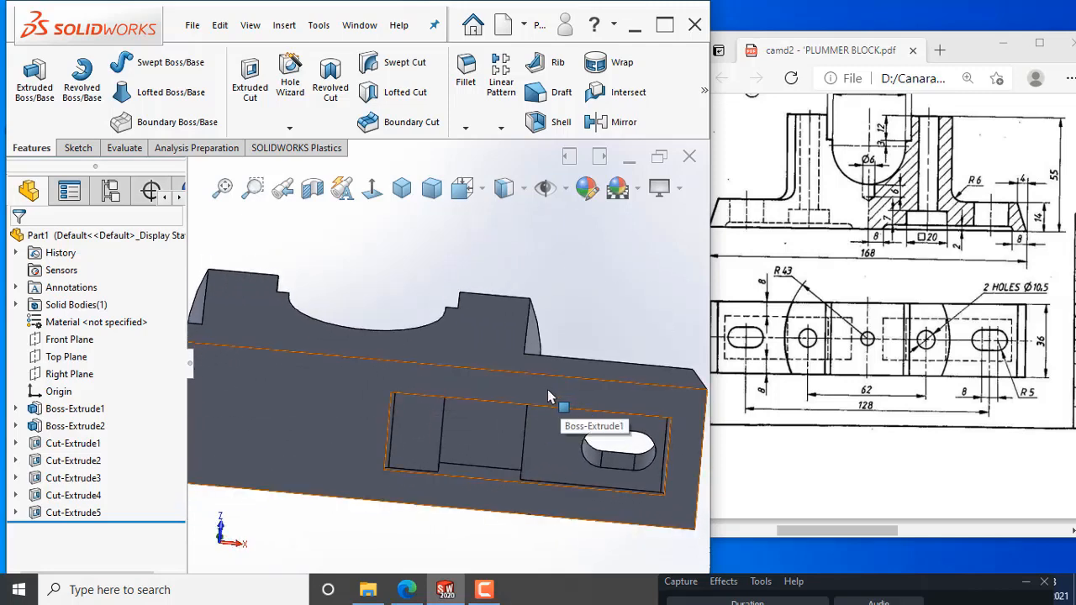
middle_drag(551, 414, 458, 479)
middle_drag(435, 353, 467, 361)
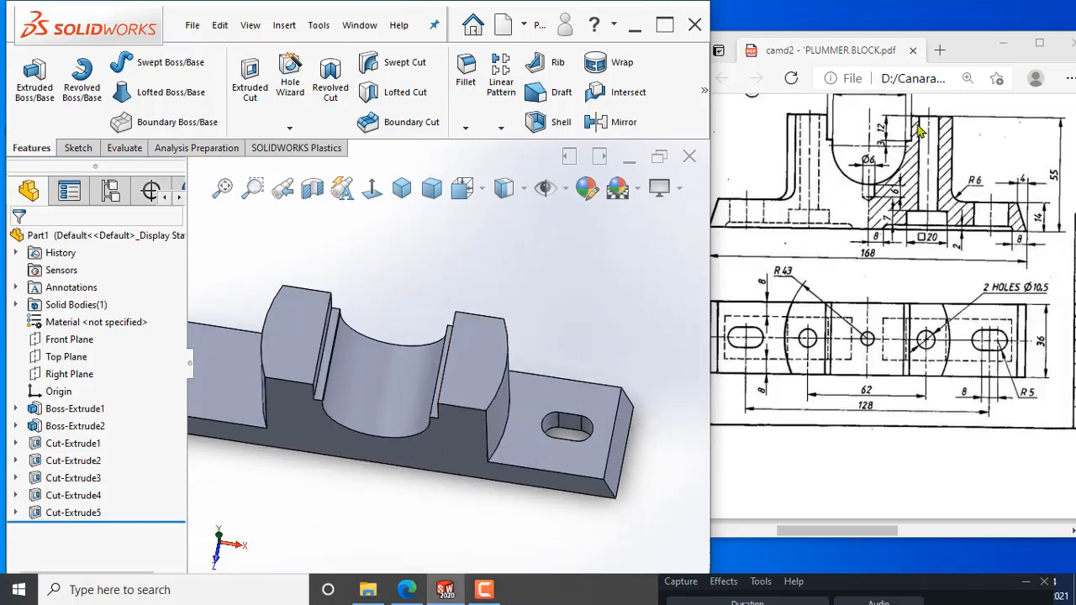
middle_drag(439, 444, 436, 397)
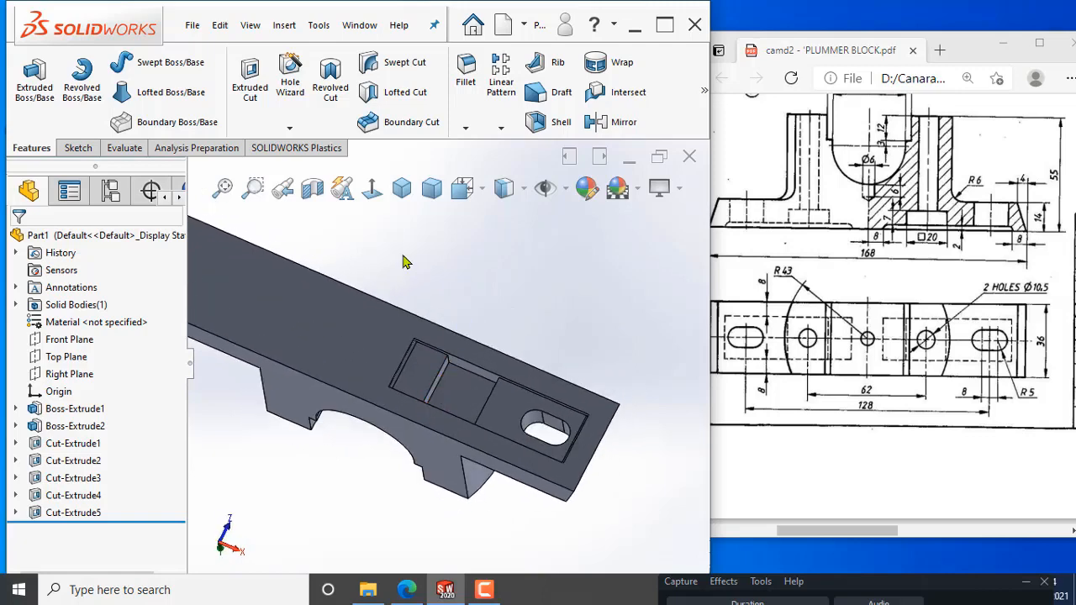
click(457, 392)
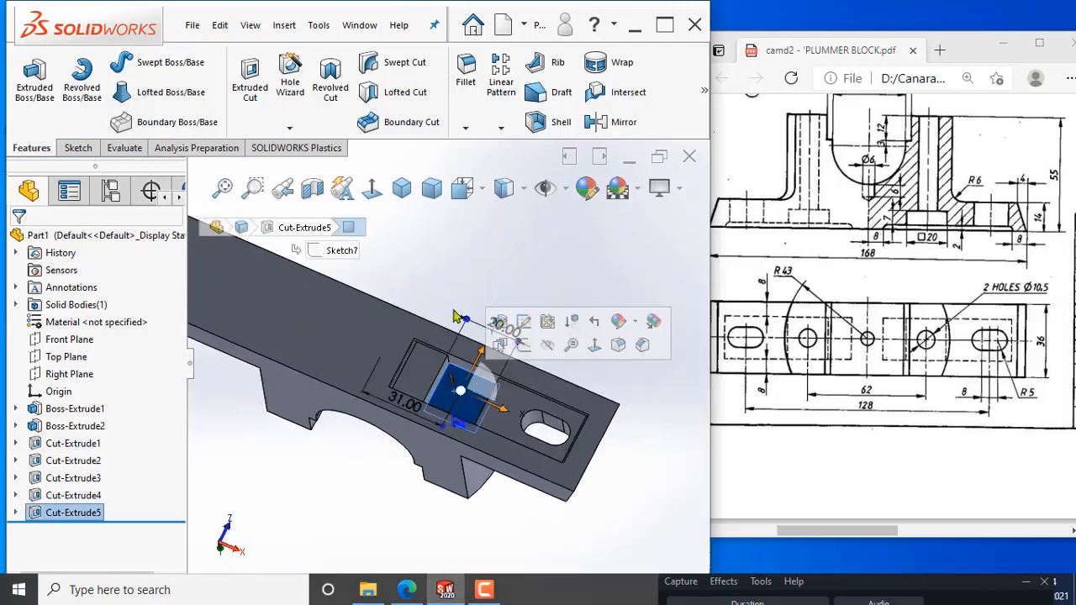
click(471, 233)
click(319, 333)
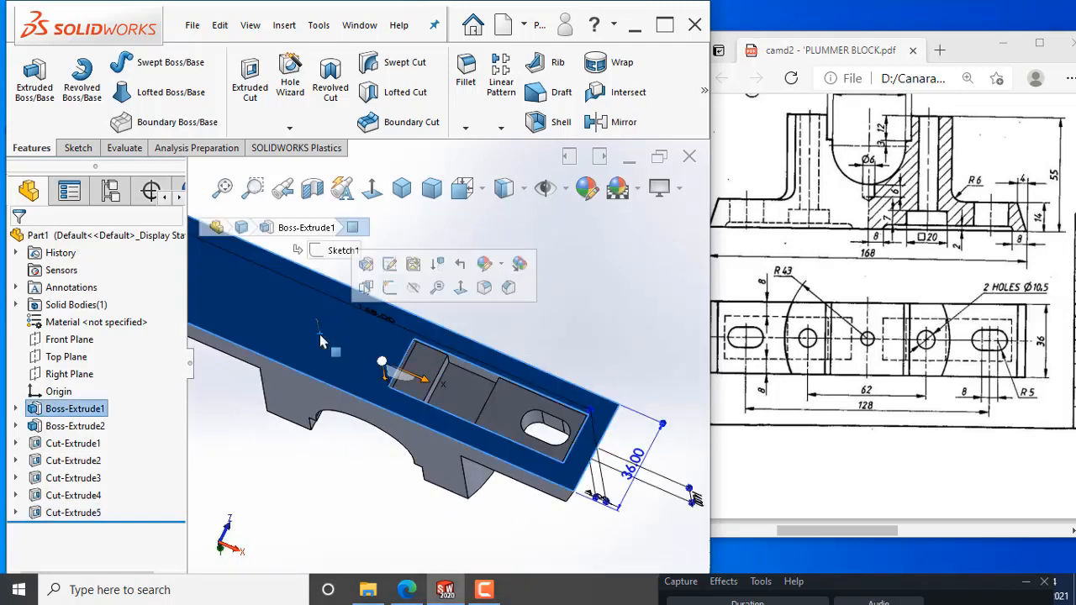
click(372, 188)
click(497, 463)
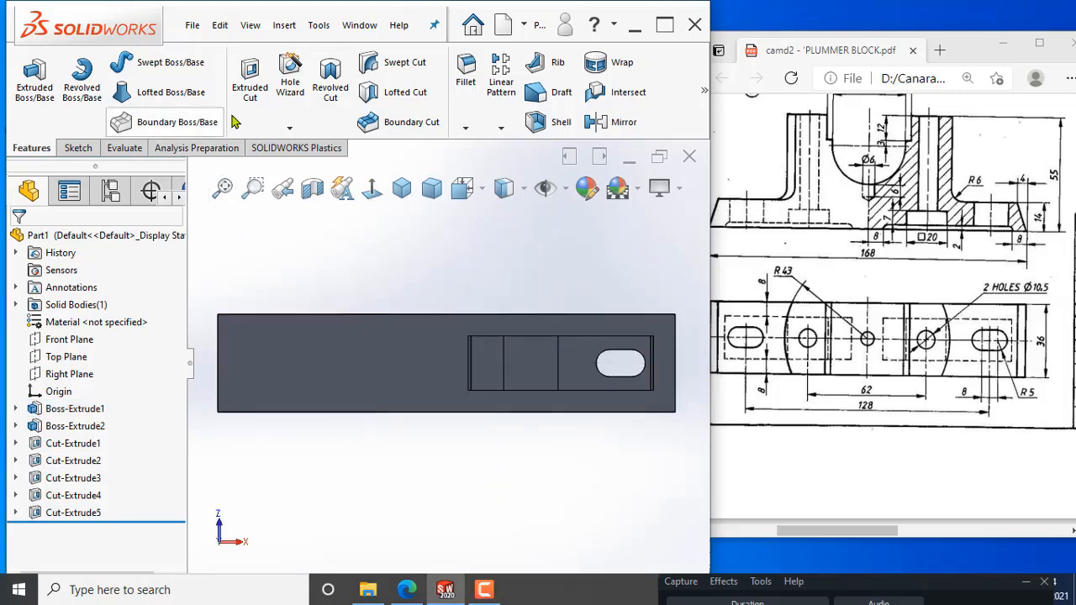
Step: Start a Hole Wizard feature using the plain Hole type and Drill sizes in the ISO standard
click(293, 95)
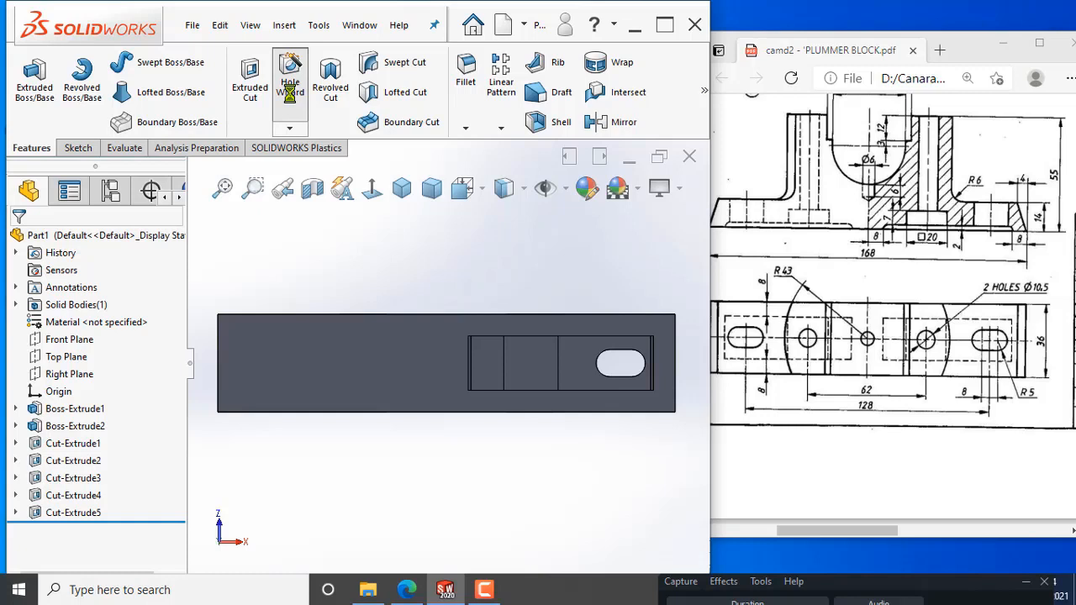
click(289, 88)
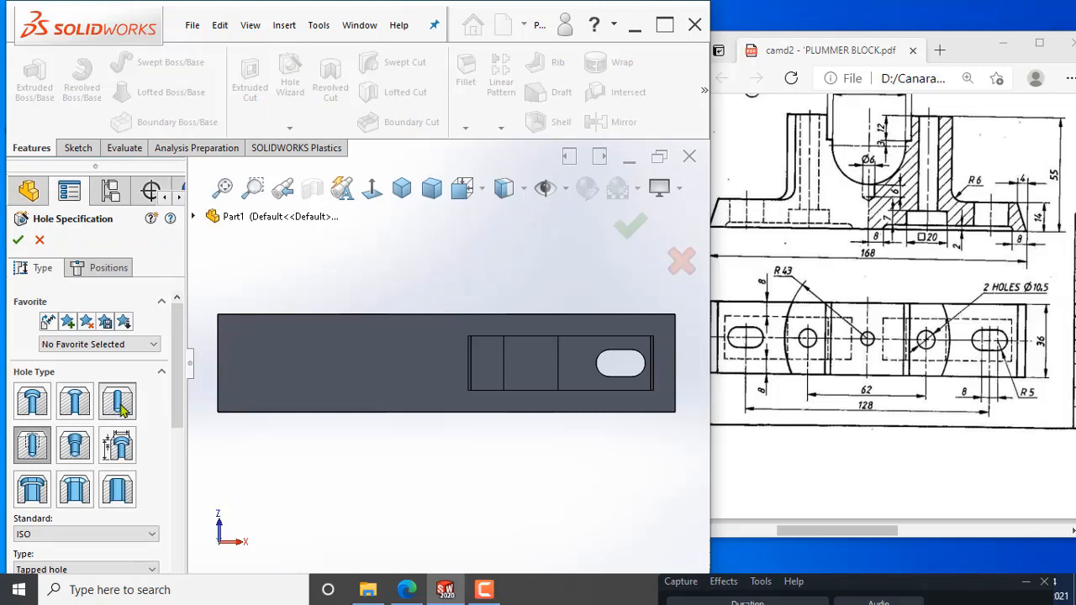
click(118, 404)
drag(177, 372, 178, 400)
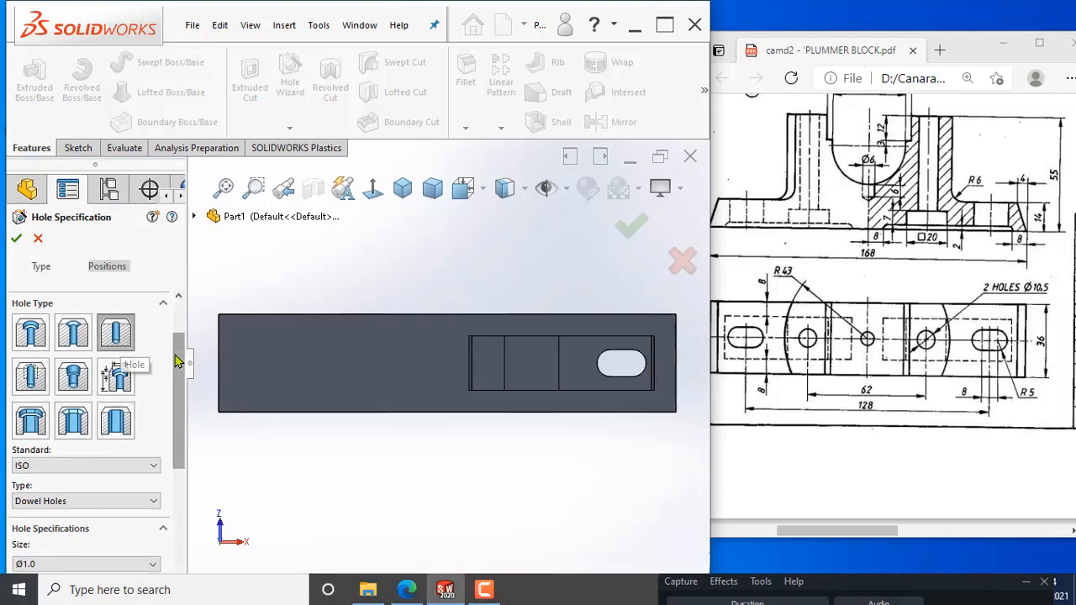
drag(176, 362, 181, 393)
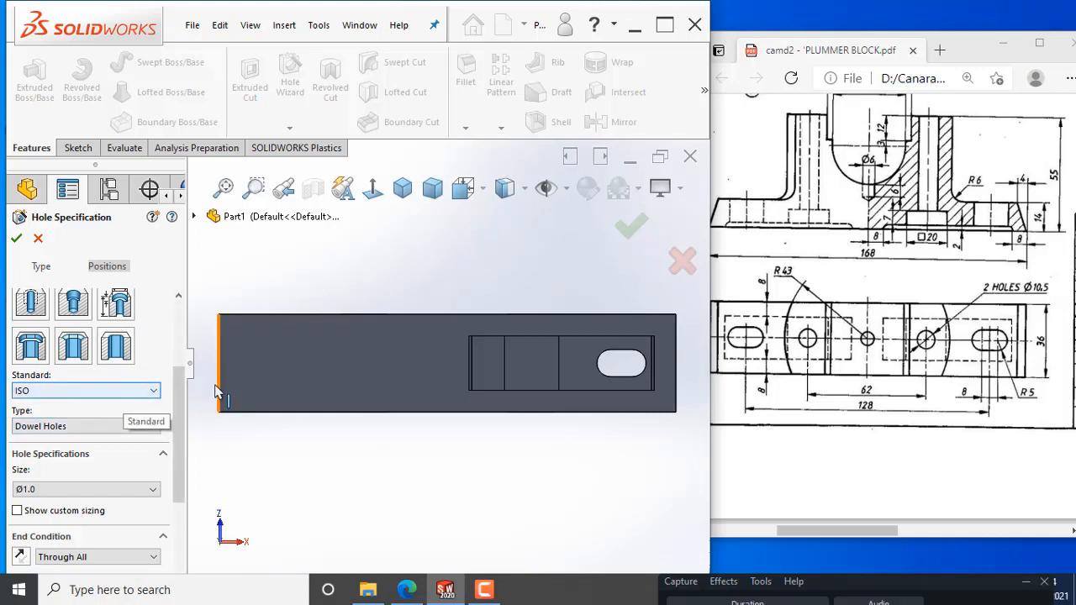
scroll(100, 378, down, 3)
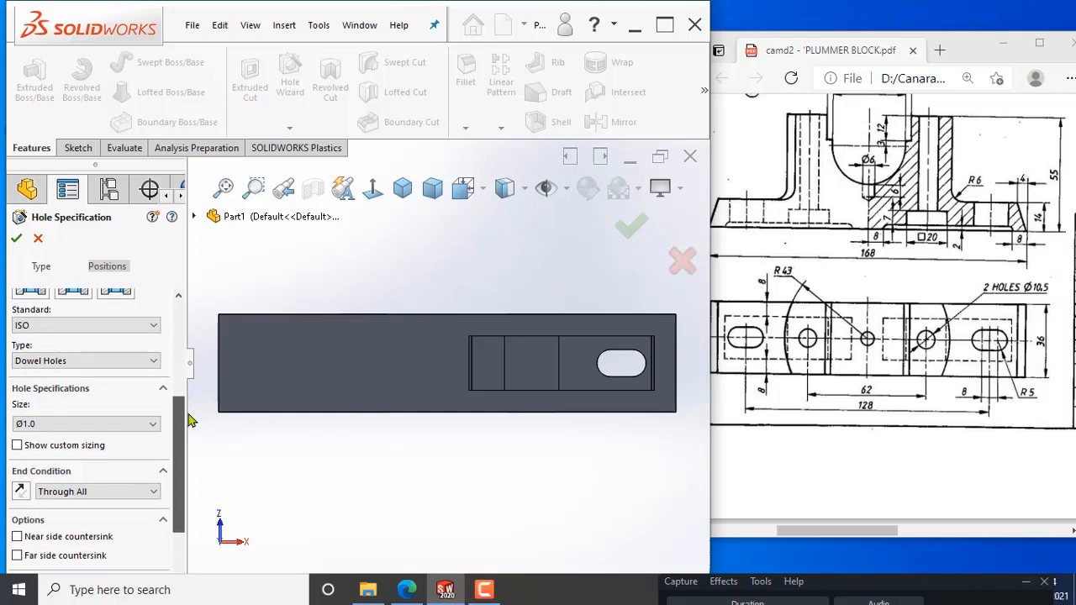
click(111, 363)
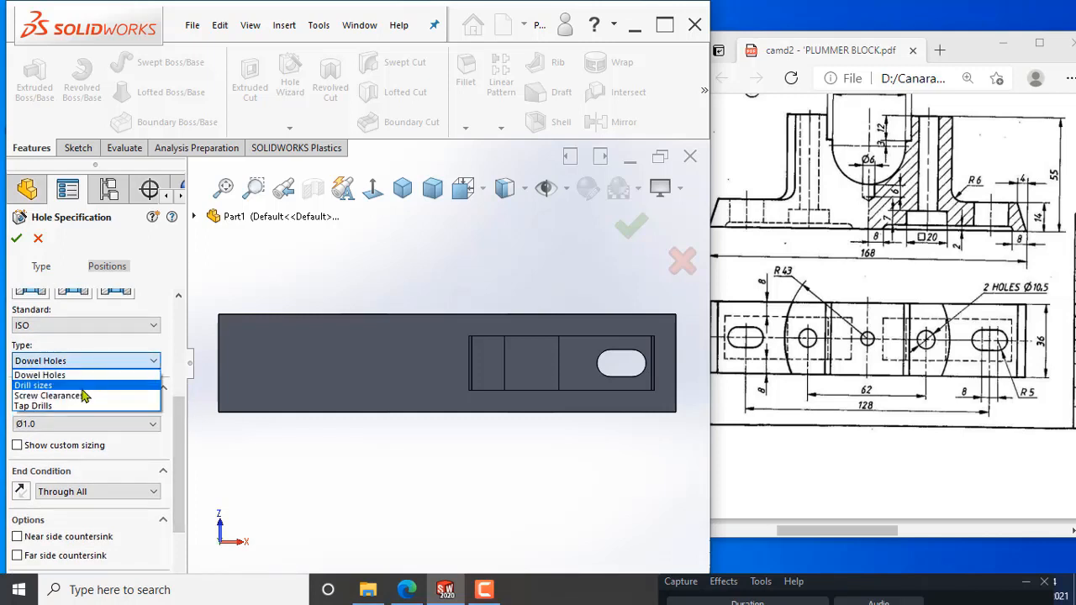
click(81, 388)
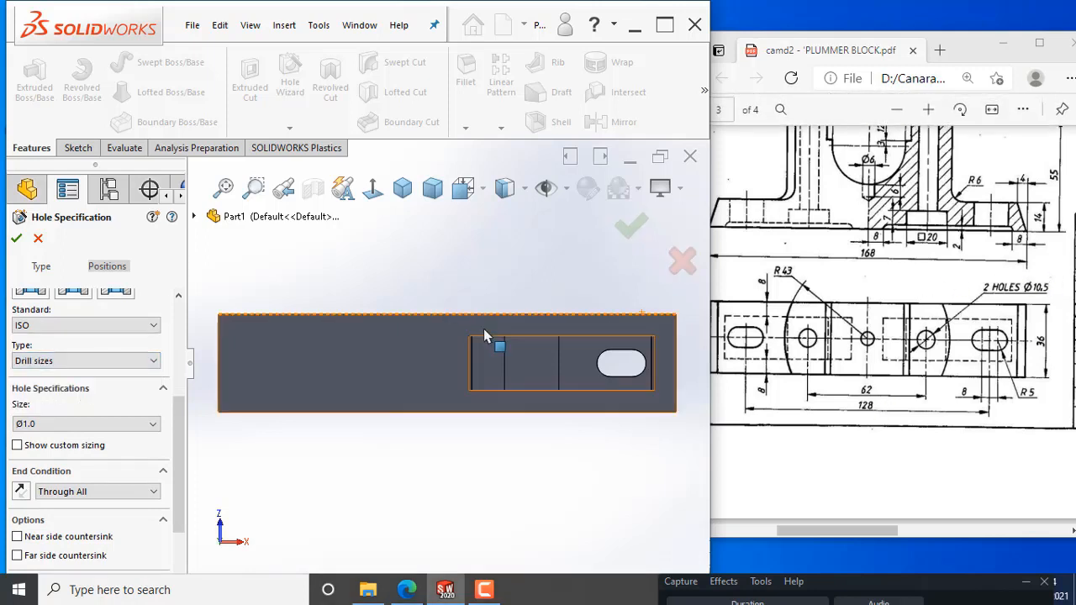
Step: Set the drilled hole's size to Ø10.5 and review its end condition
click(133, 424)
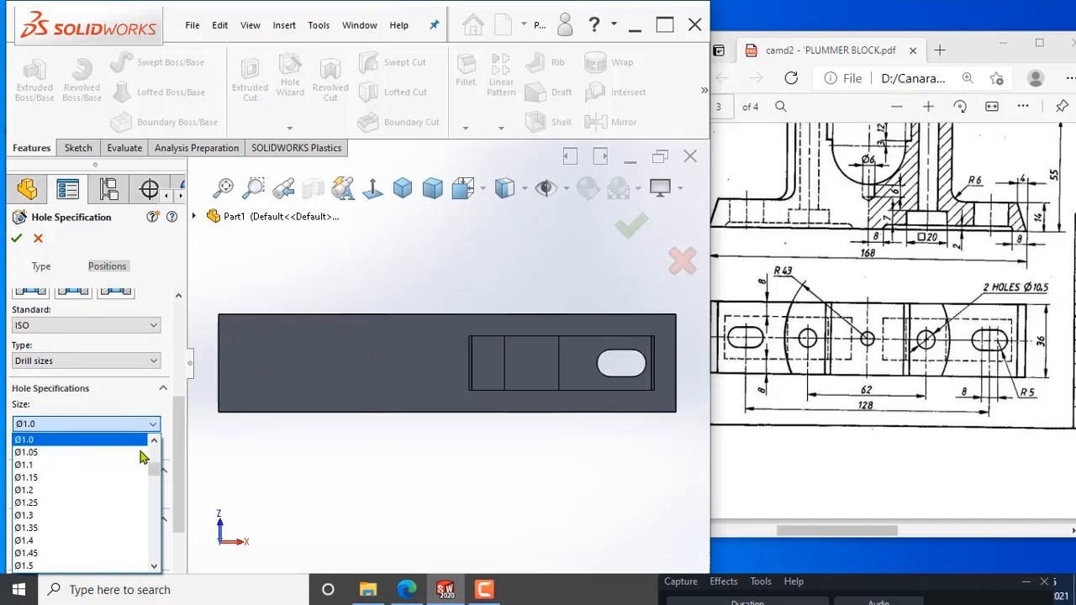
scroll(126, 458, down, 7)
scroll(122, 463, down, 15)
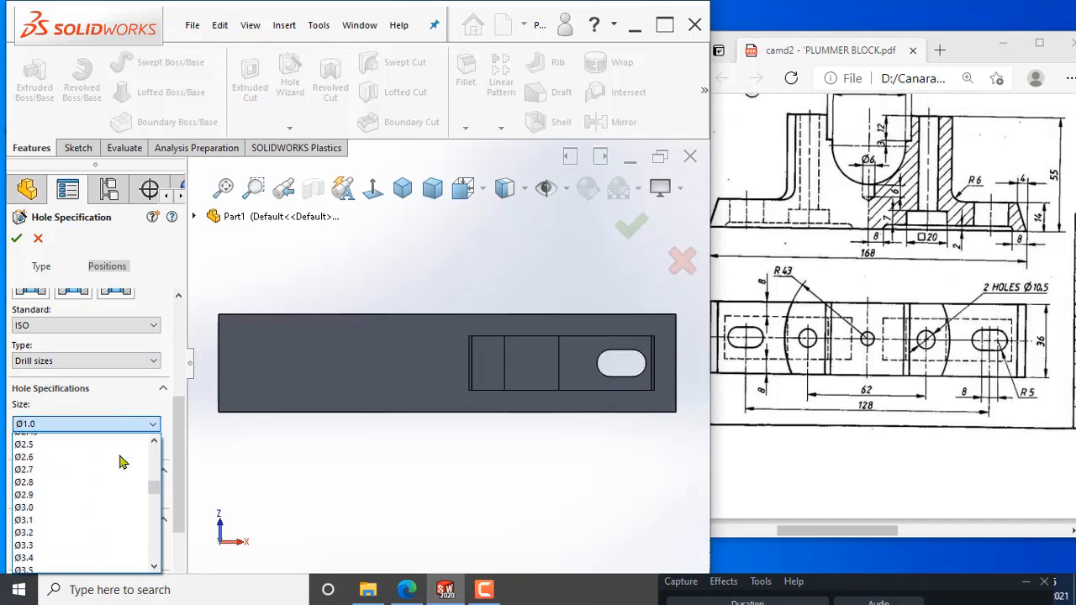
scroll(120, 463, down, 13)
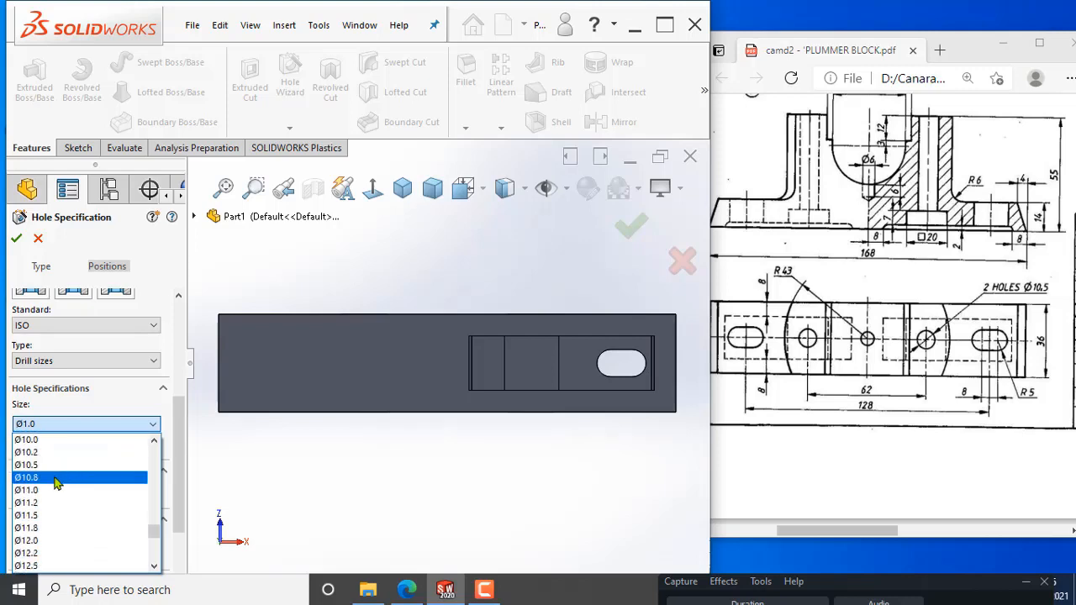
click(53, 467)
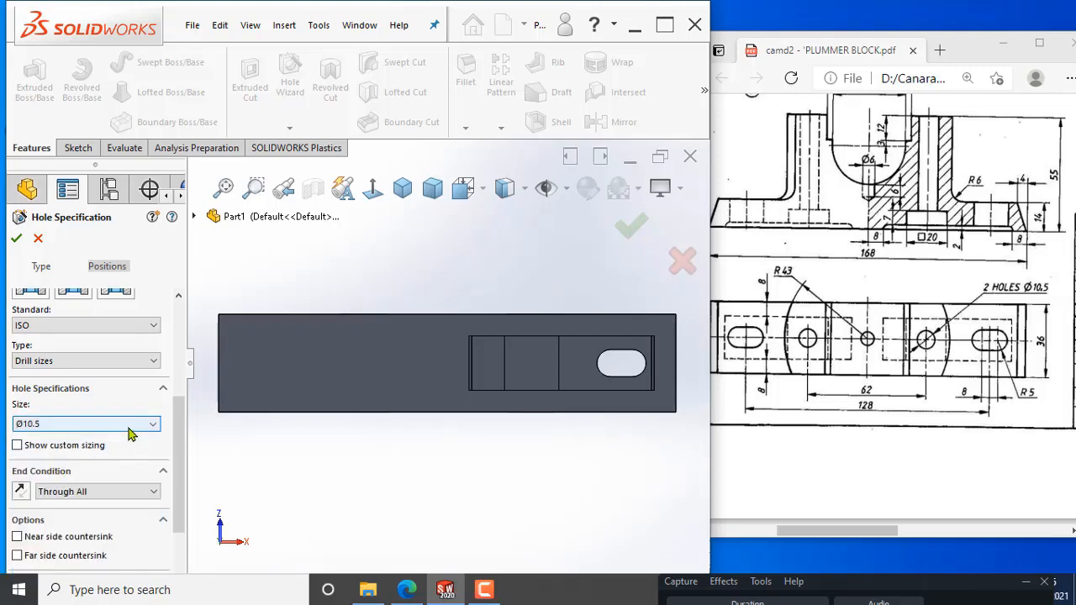
drag(181, 420, 183, 474)
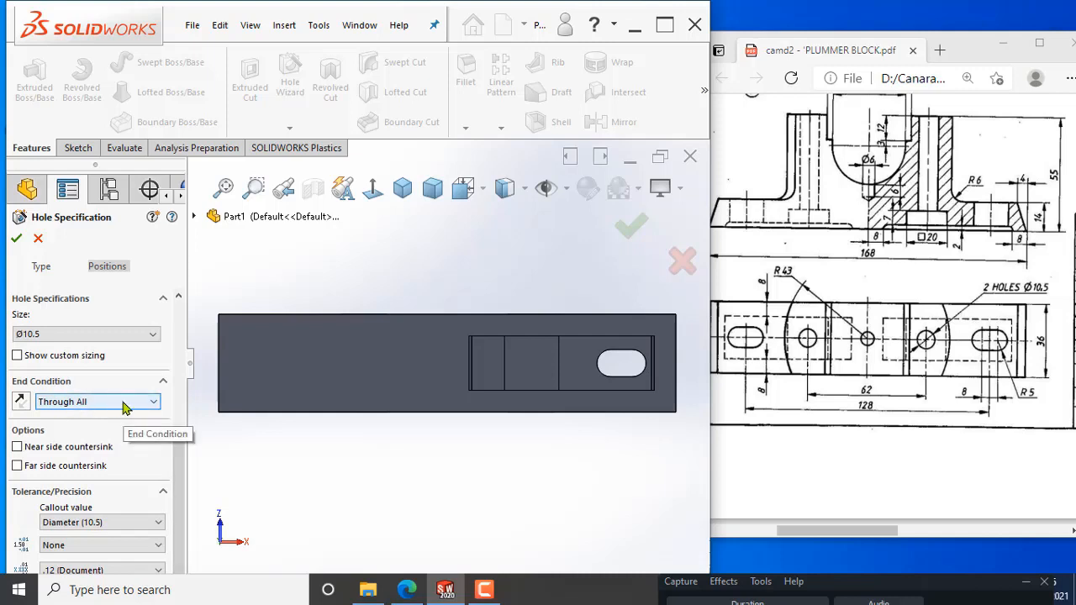
drag(180, 473, 190, 305)
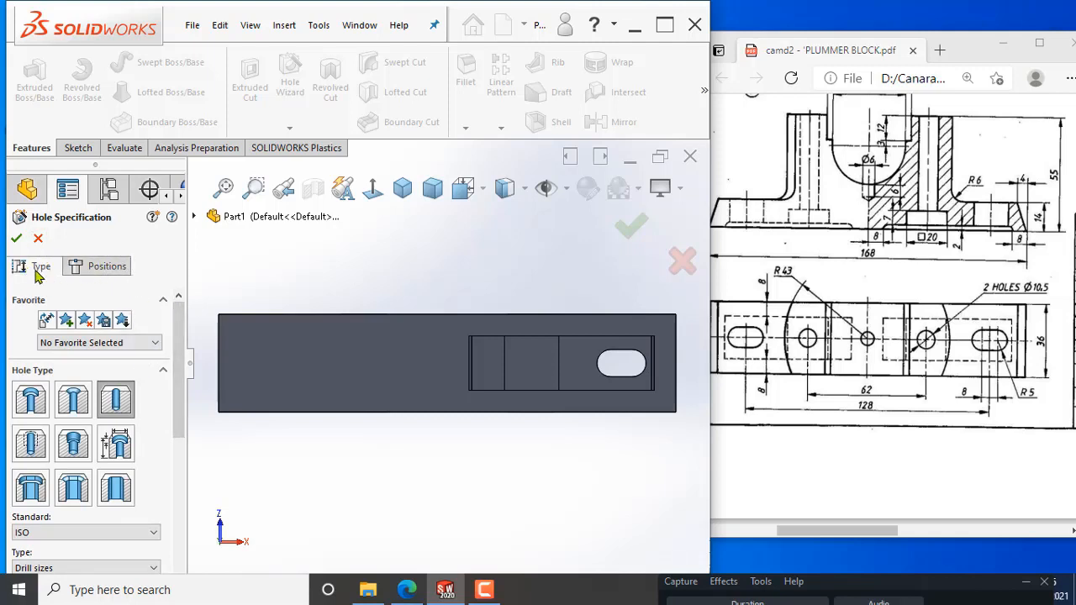
Step: Place the hole's centre point on the floor of the 20 mm square pocket in the base's underside
click(100, 268)
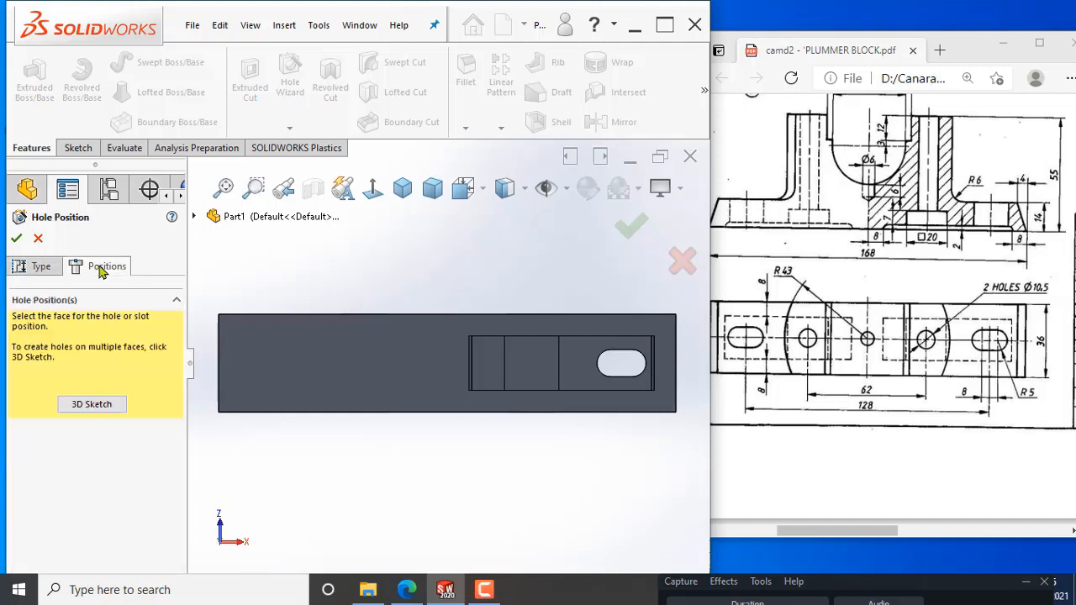
click(536, 371)
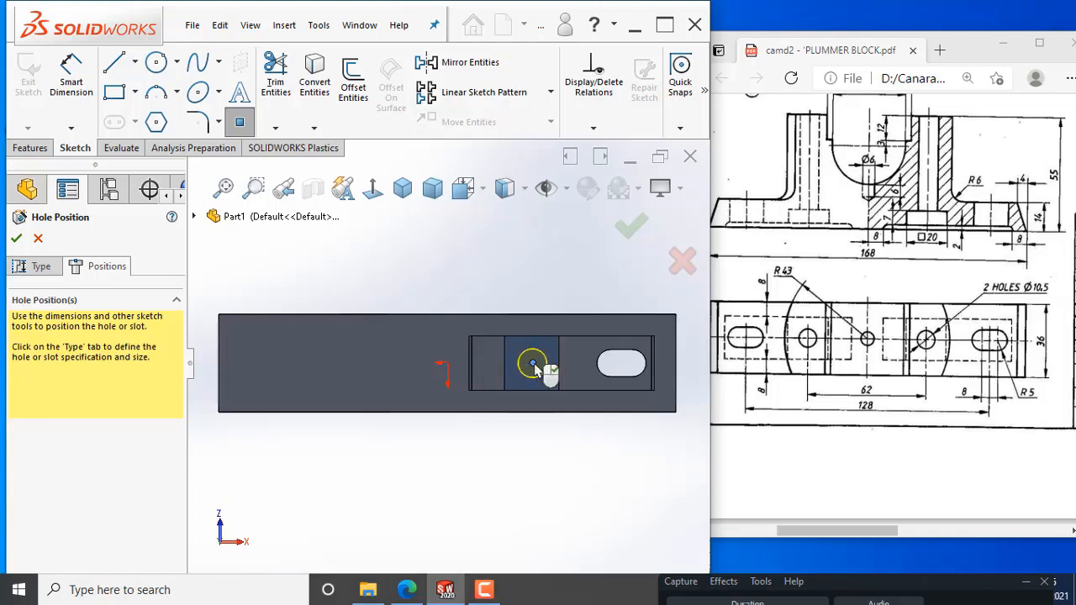
click(532, 363)
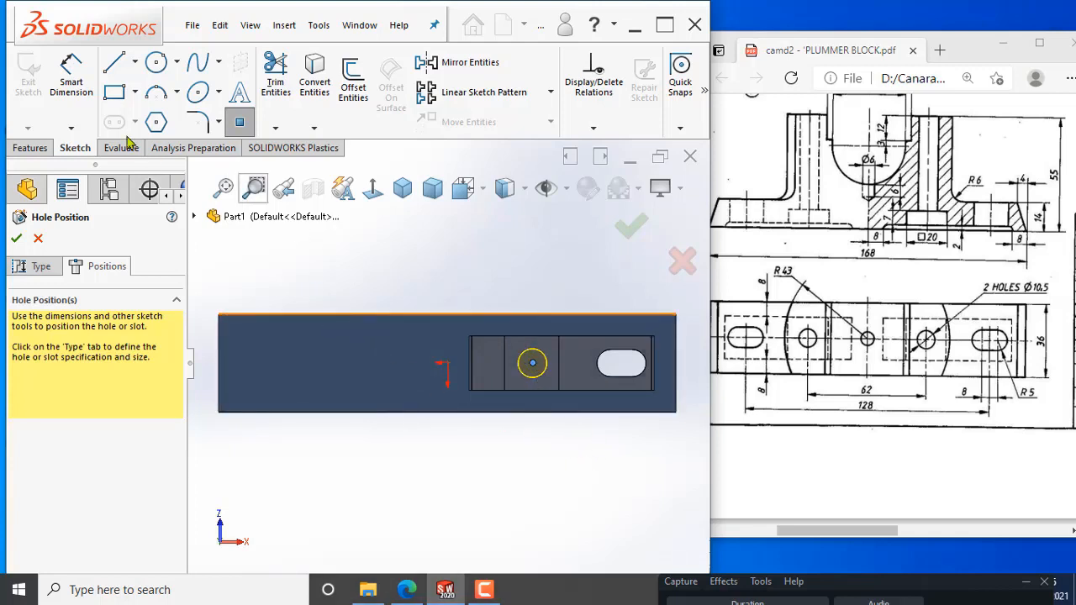
Step: Dimension the horizontal distance from the origin to the hole's centre point as 62/2, giving 31 mm
click(71, 80)
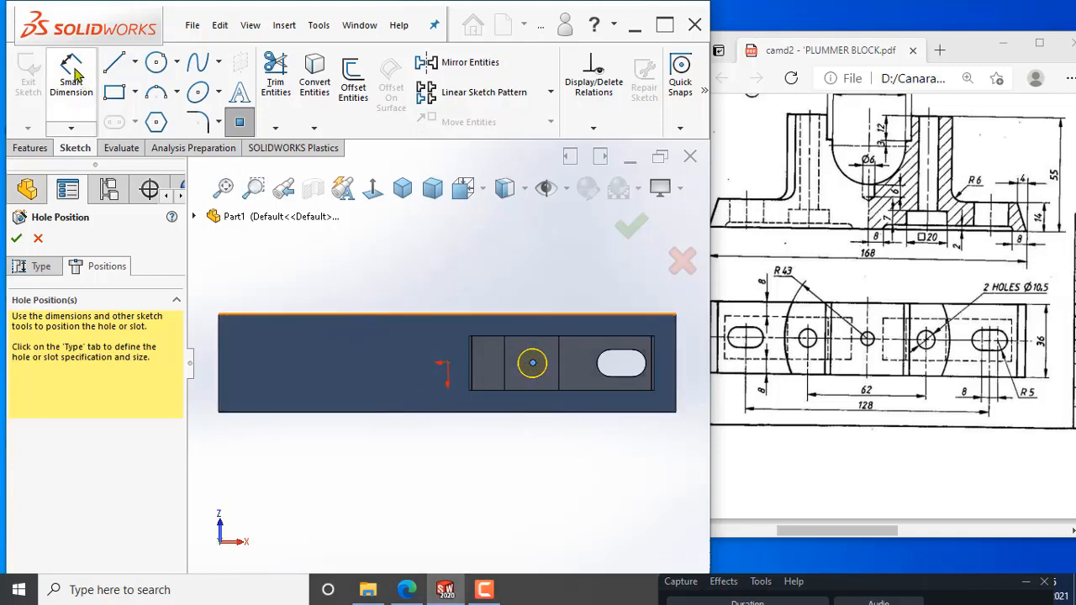
click(447, 364)
click(533, 368)
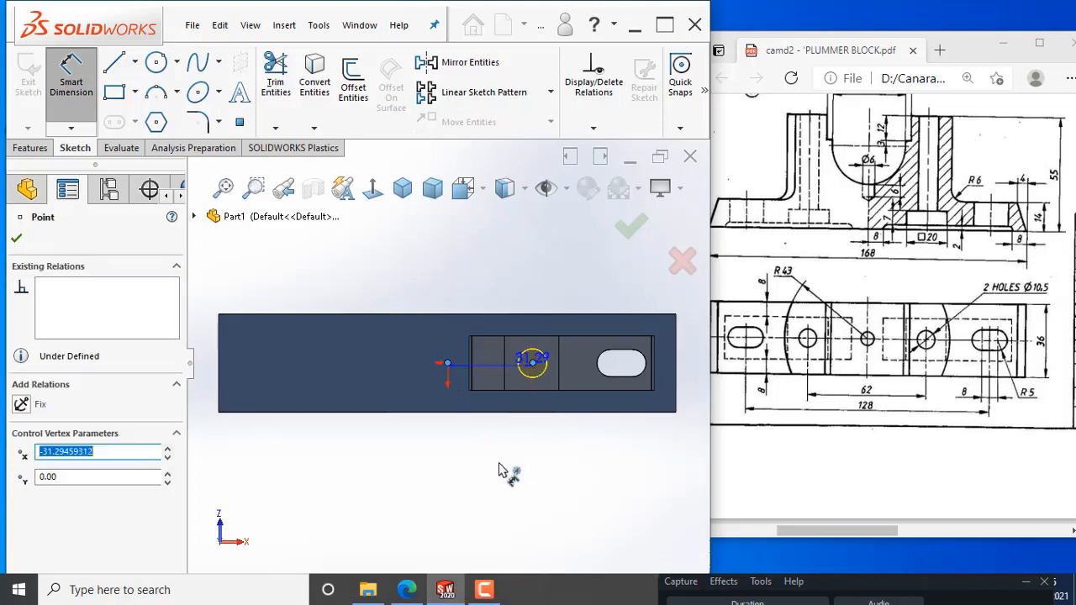
click(496, 485)
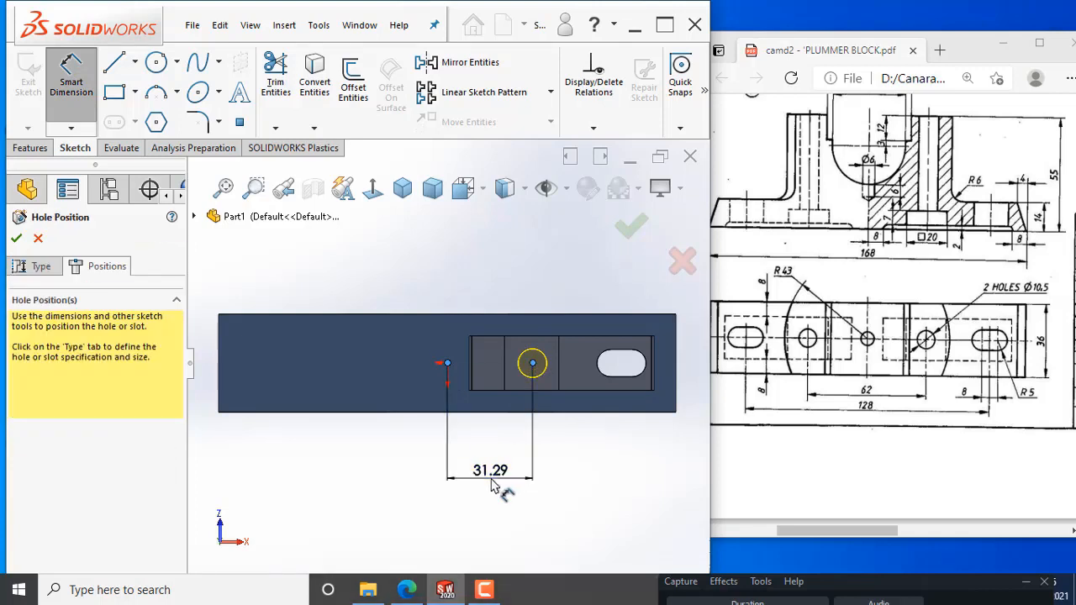
text(62)
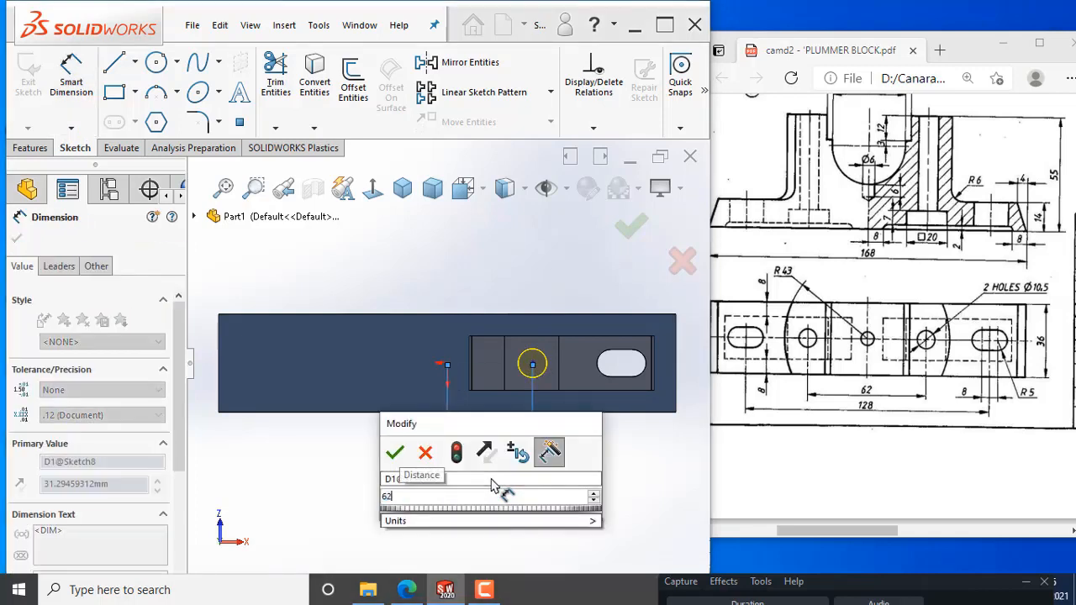
text(/2)
key(Return)
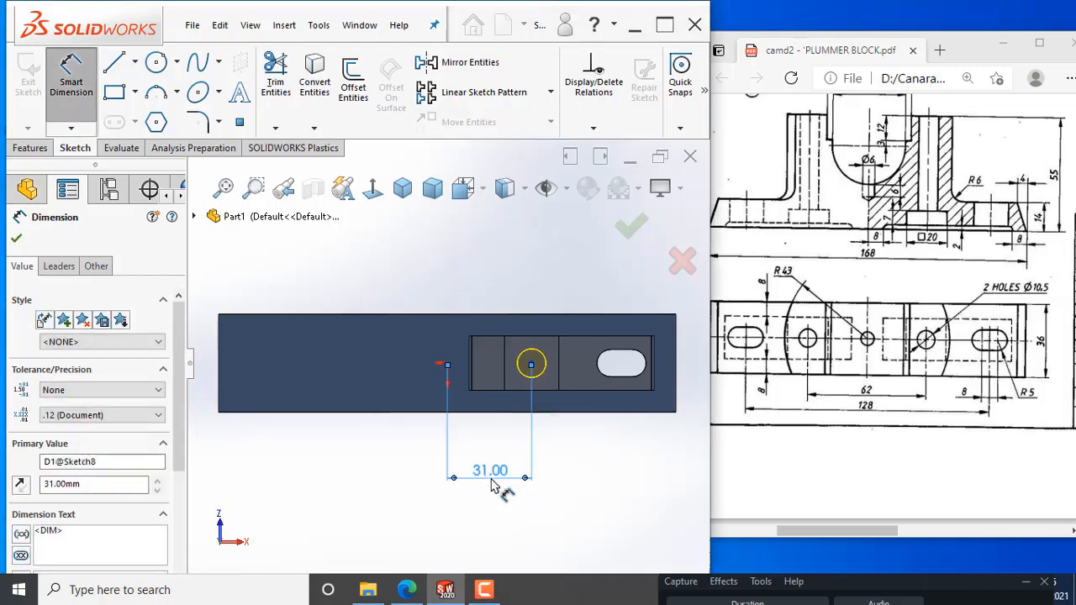
click(618, 462)
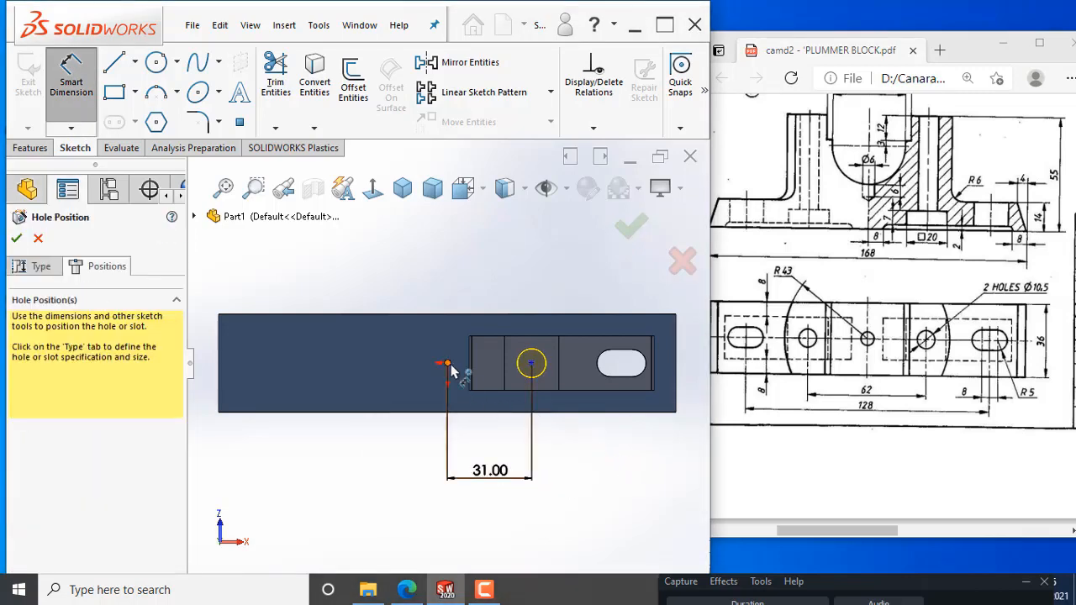
Step: Draw a horizontal centerline from the origin to the hole's centre point and finish the hole feature
click(95, 79)
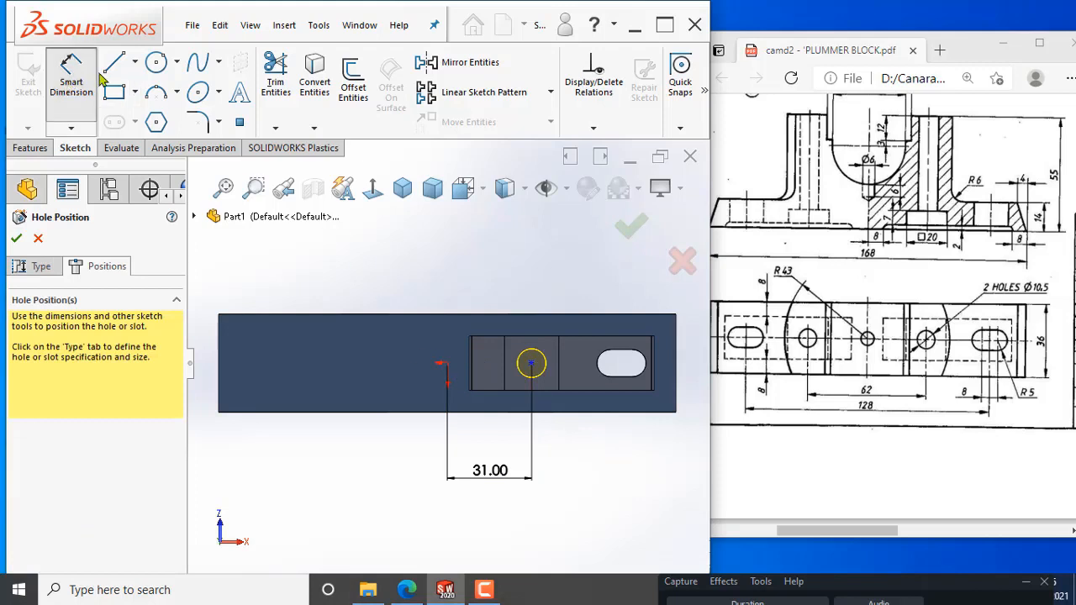
click(96, 75)
click(135, 67)
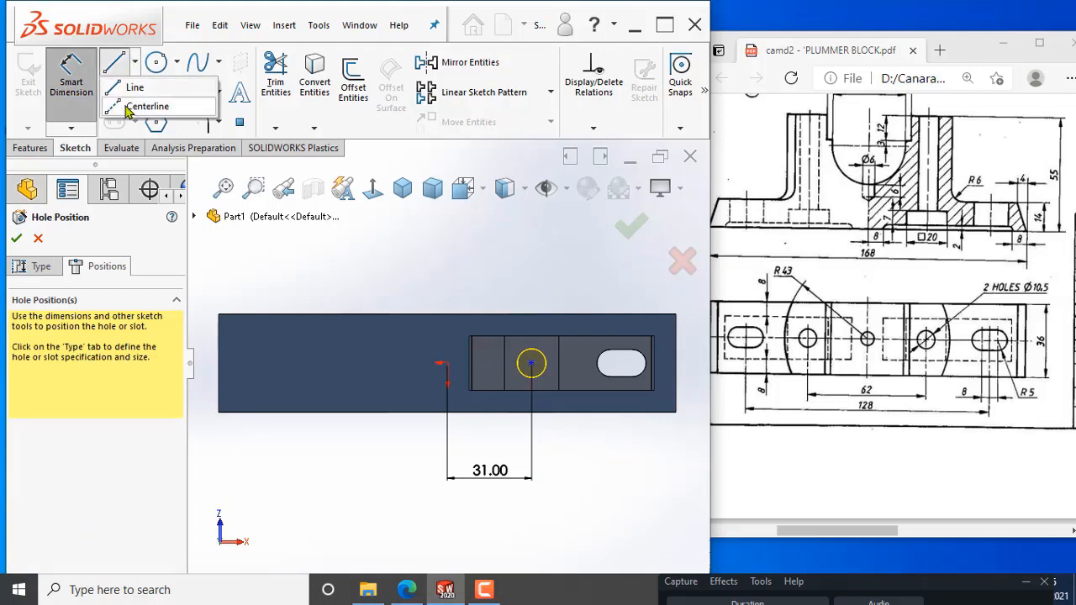
click(139, 106)
click(446, 363)
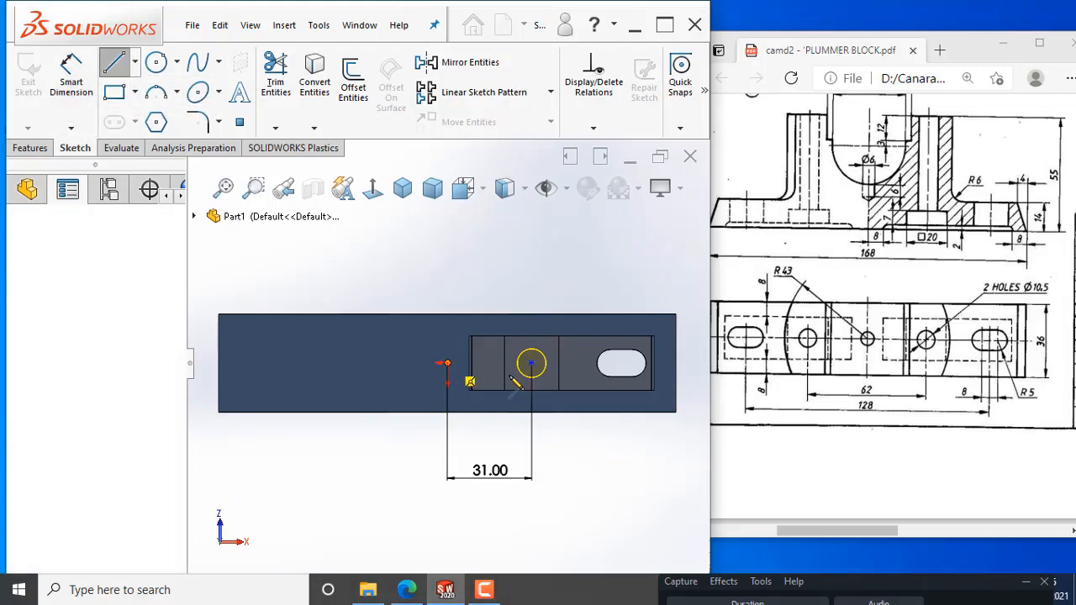
click(531, 363)
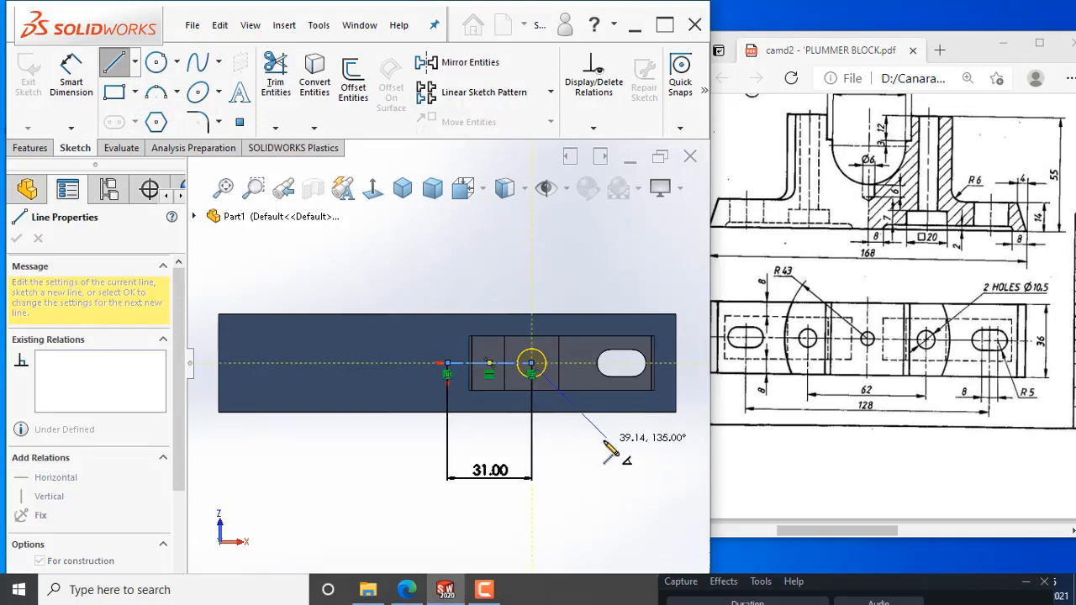
key(Escape)
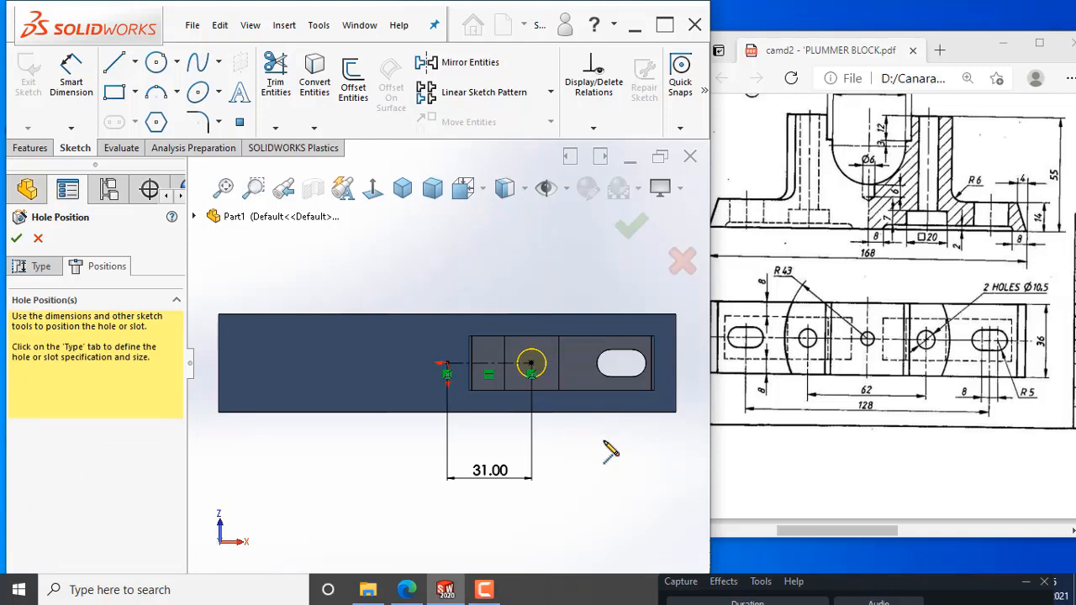
click(626, 227)
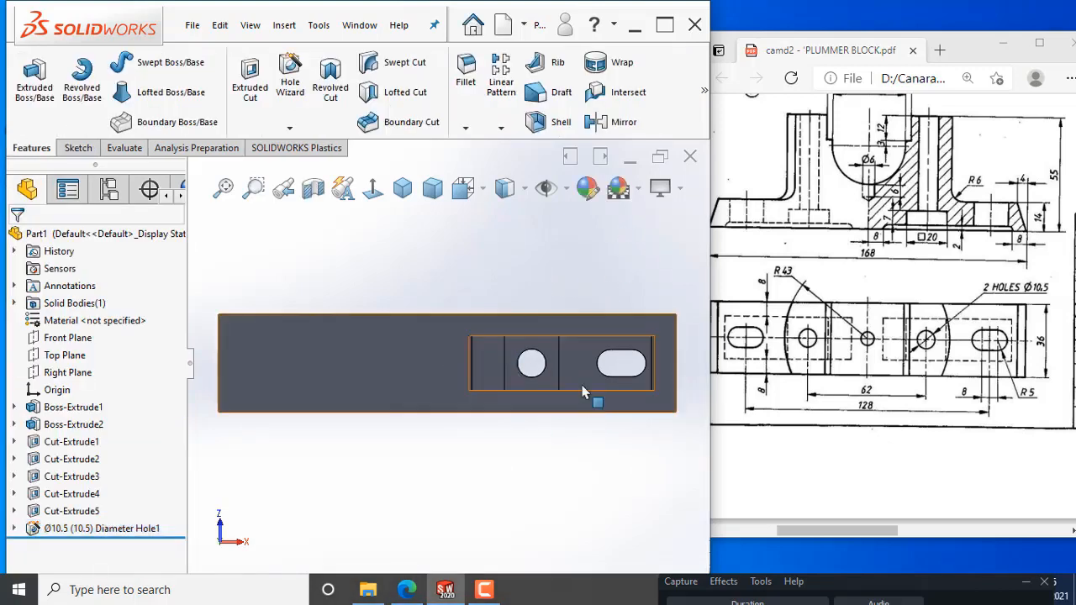
middle_drag(588, 396, 454, 472)
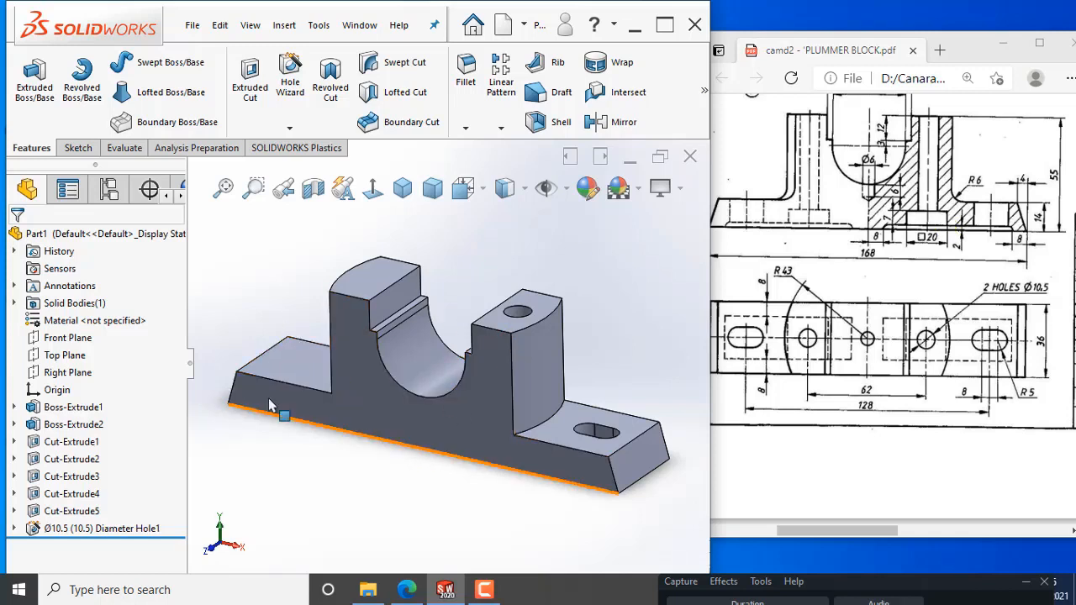
Step: Start a mirror about the Right Plane with the Ø10.5 hole and the base's slot as the features to mirror
click(71, 372)
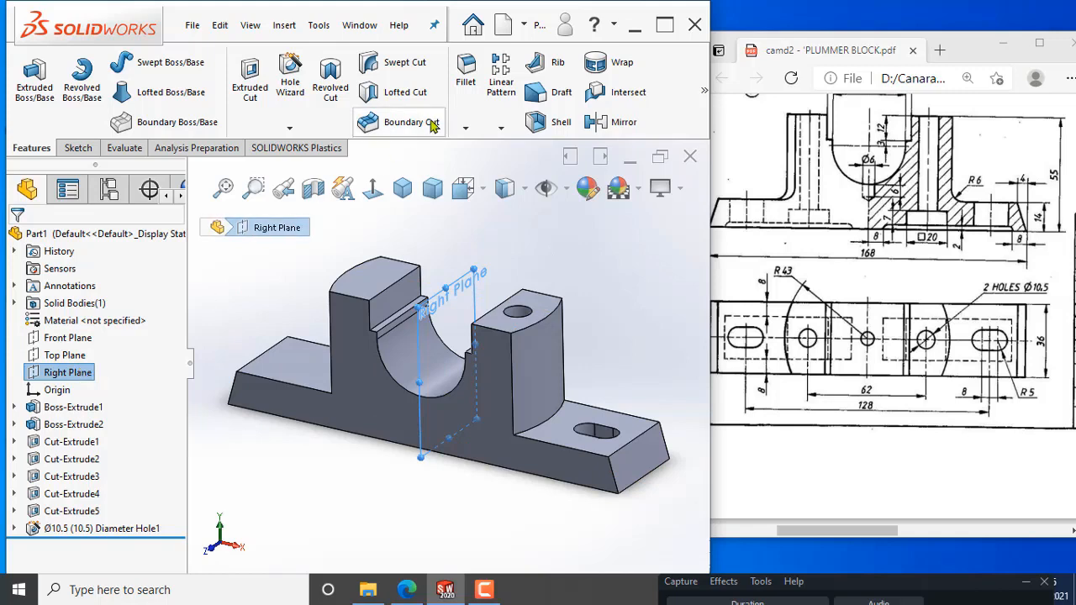
click(499, 130)
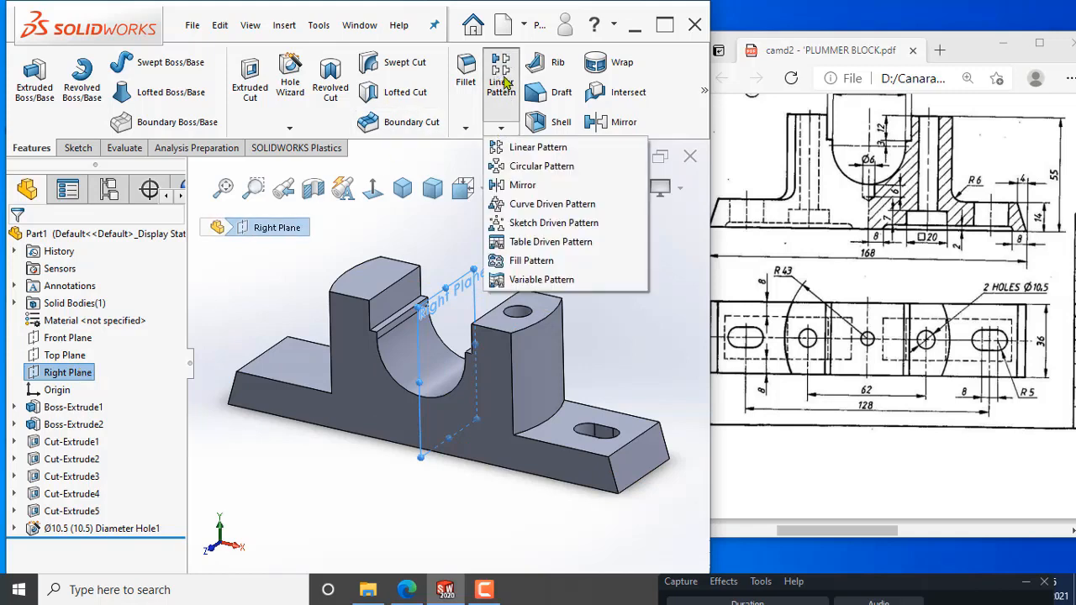
click(516, 186)
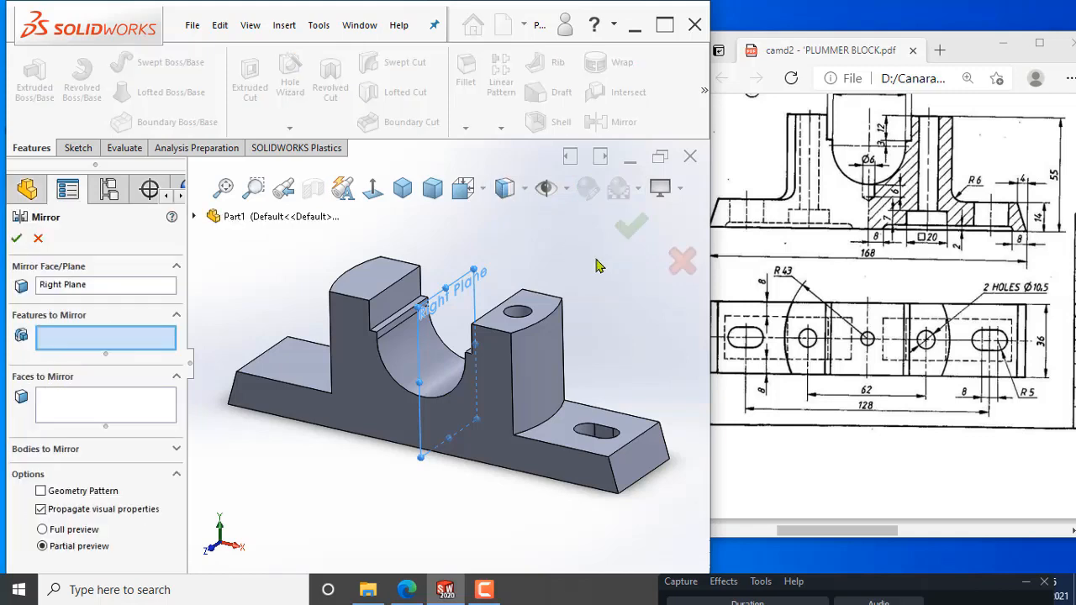
click(92, 287)
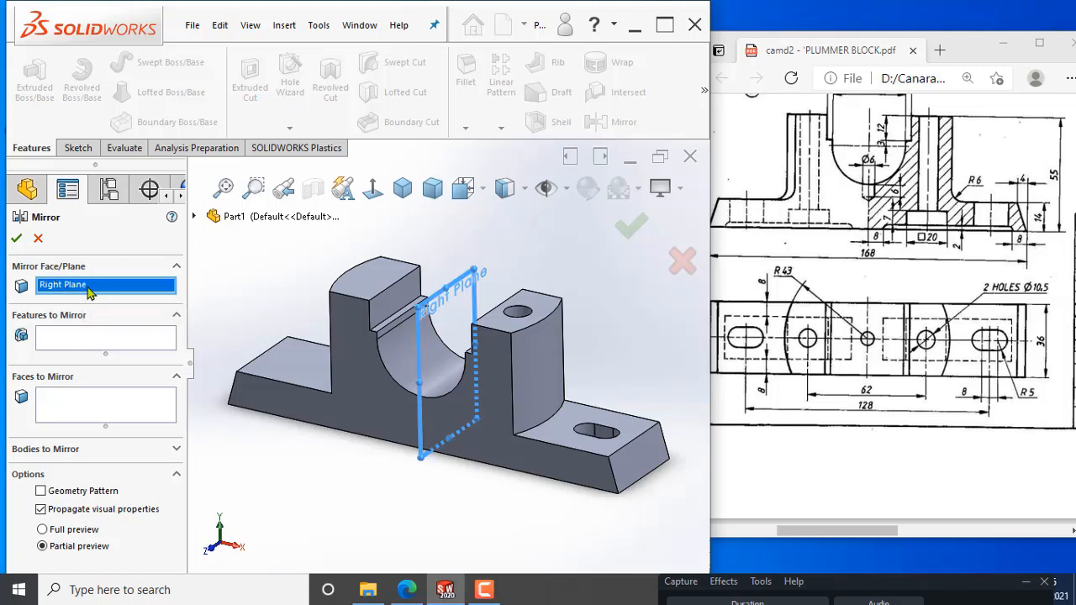
click(71, 341)
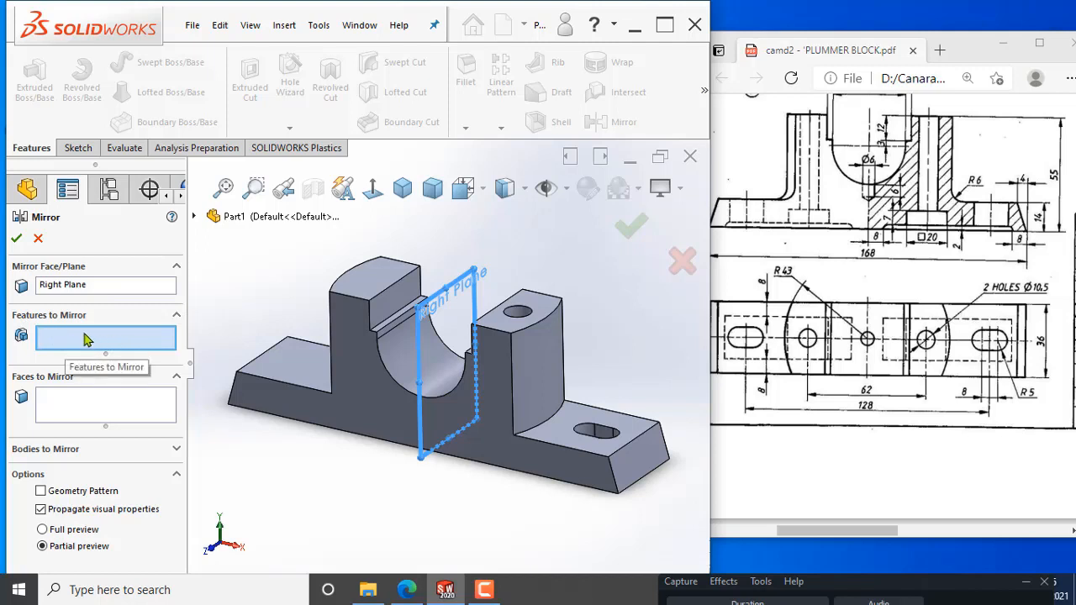
click(518, 316)
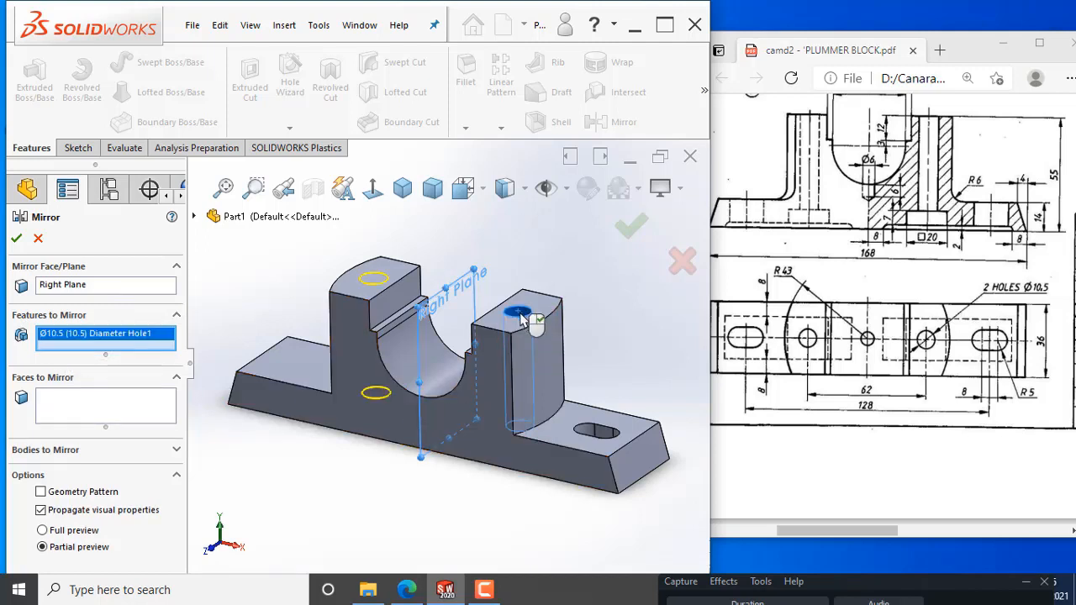
scroll(599, 433, down, 5)
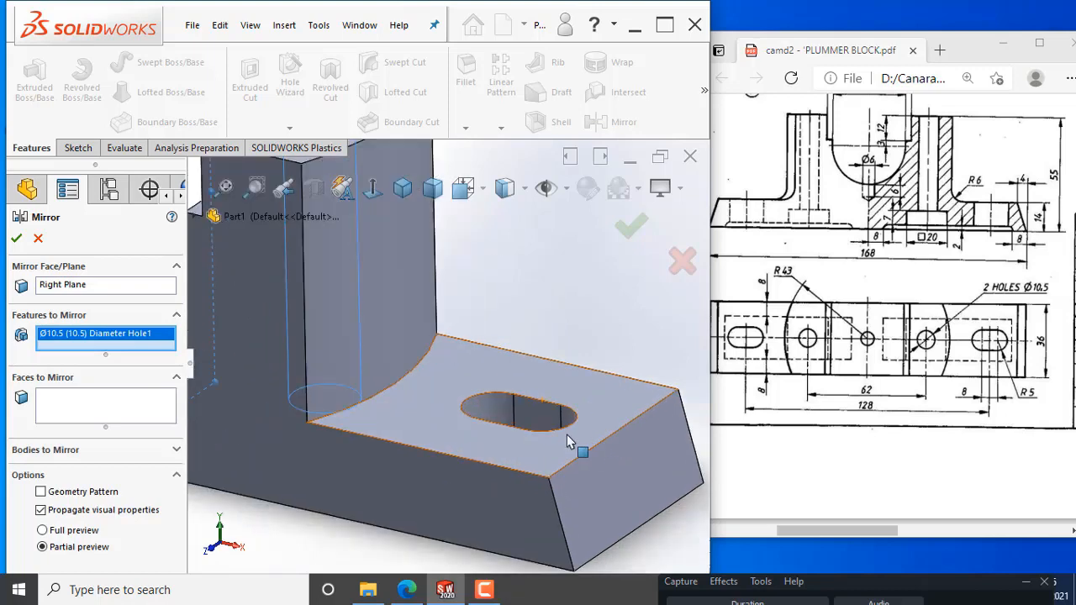
click(534, 423)
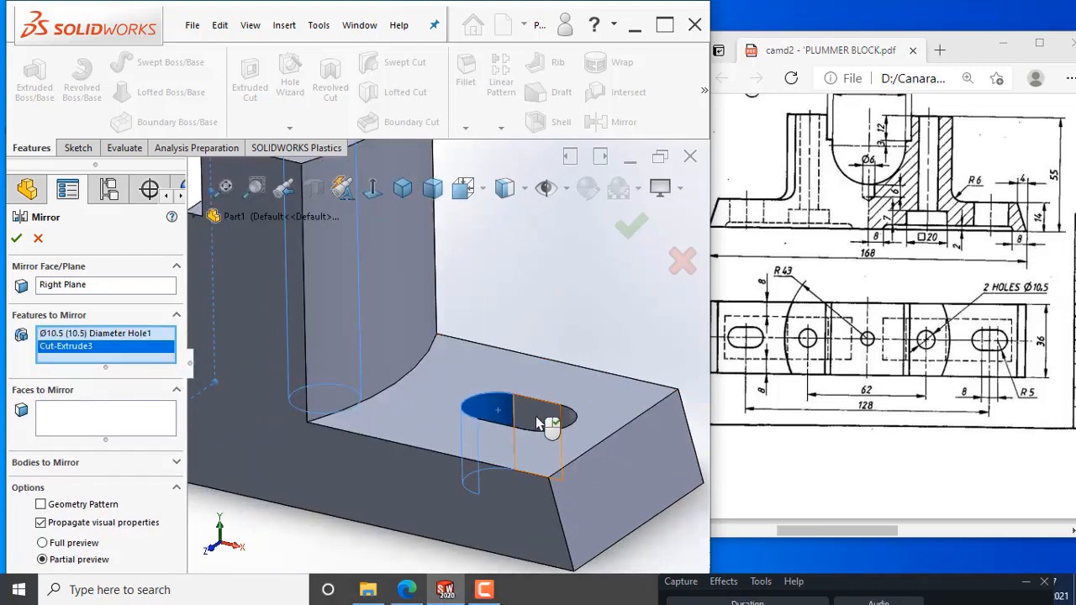
Step: Add the base underside's rectangular recess and 20 mm square pocket to the mirrored features and complete the mirror
scroll(508, 460, up, 3)
scroll(508, 460, up, 1)
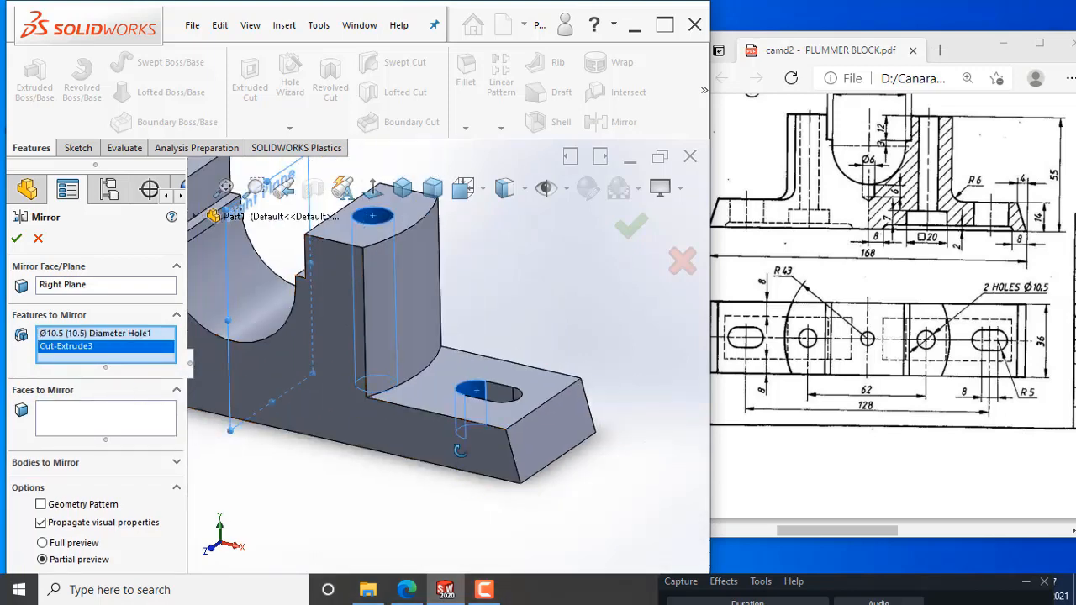
middle_drag(508, 459, 481, 318)
click(472, 319)
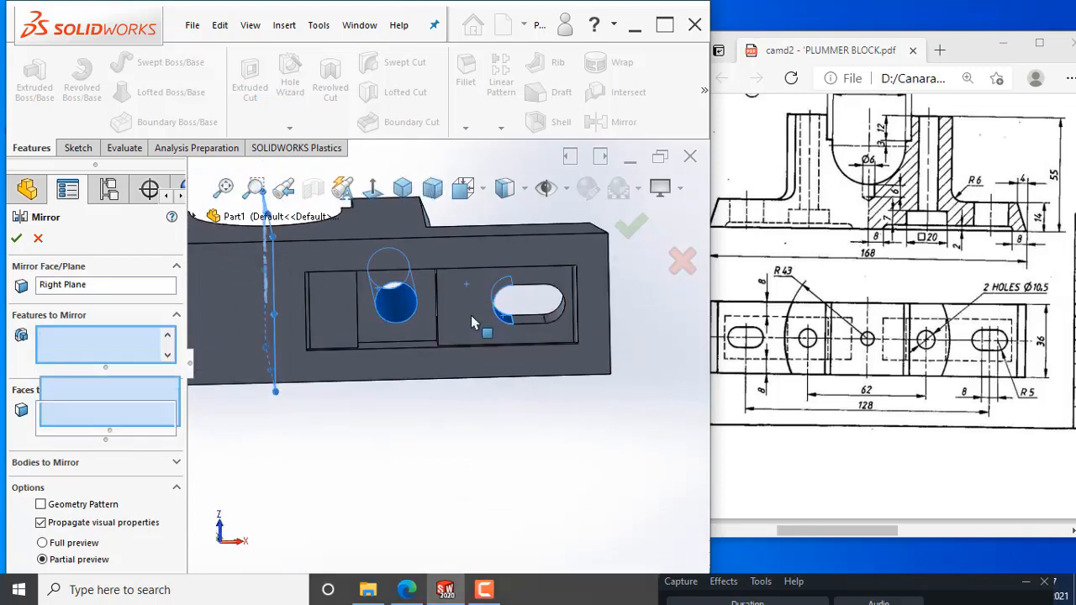
click(406, 324)
scroll(463, 353, up, 2)
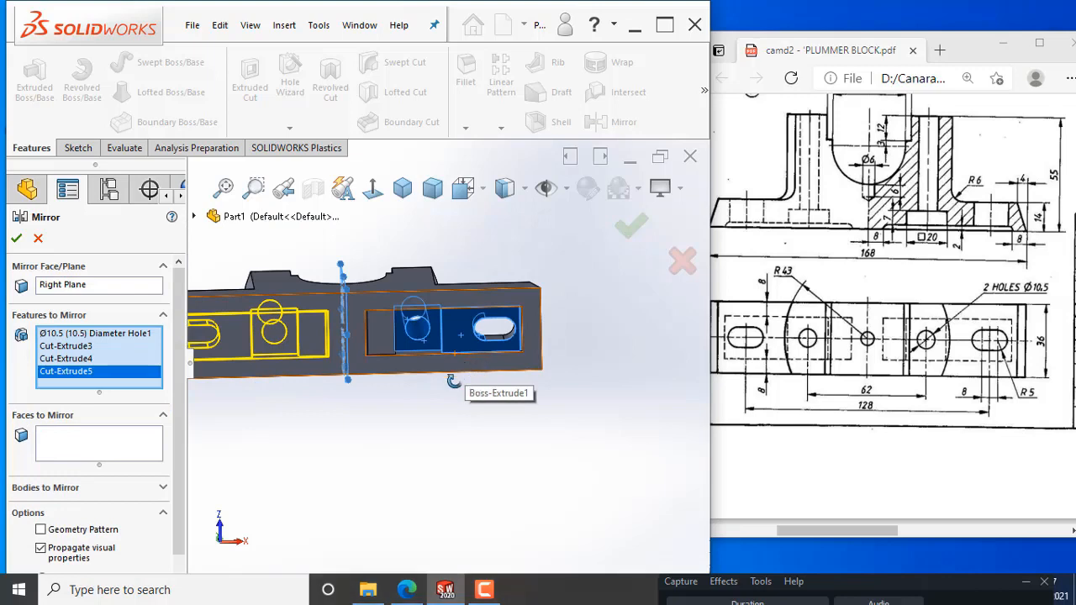
middle_drag(451, 374, 451, 488)
middle_drag(361, 398, 359, 338)
scroll(318, 333, down, 5)
scroll(405, 312, up, 3)
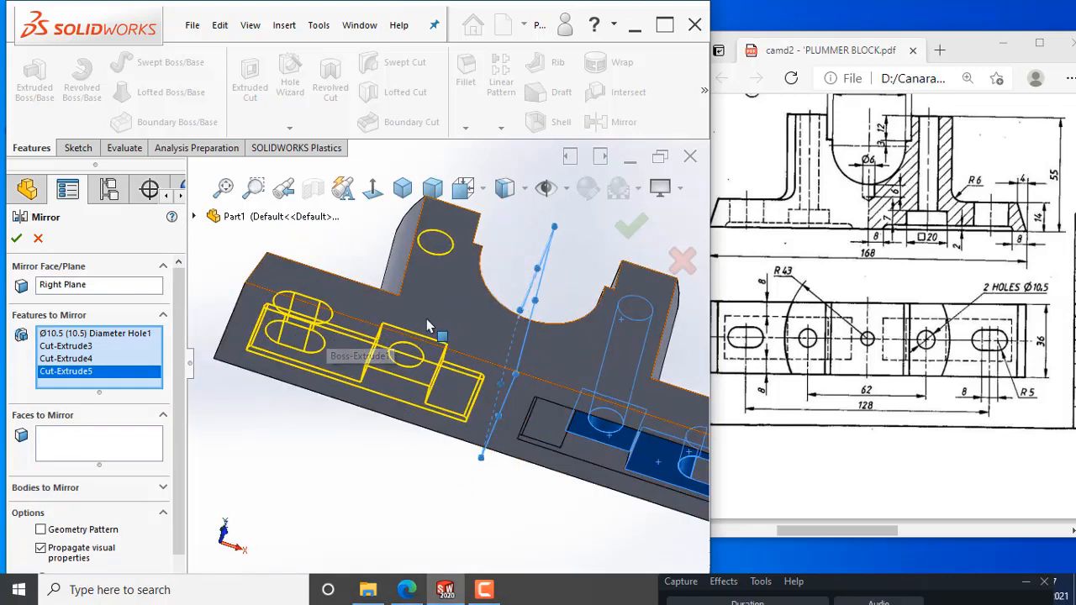
middle_drag(437, 336, 392, 428)
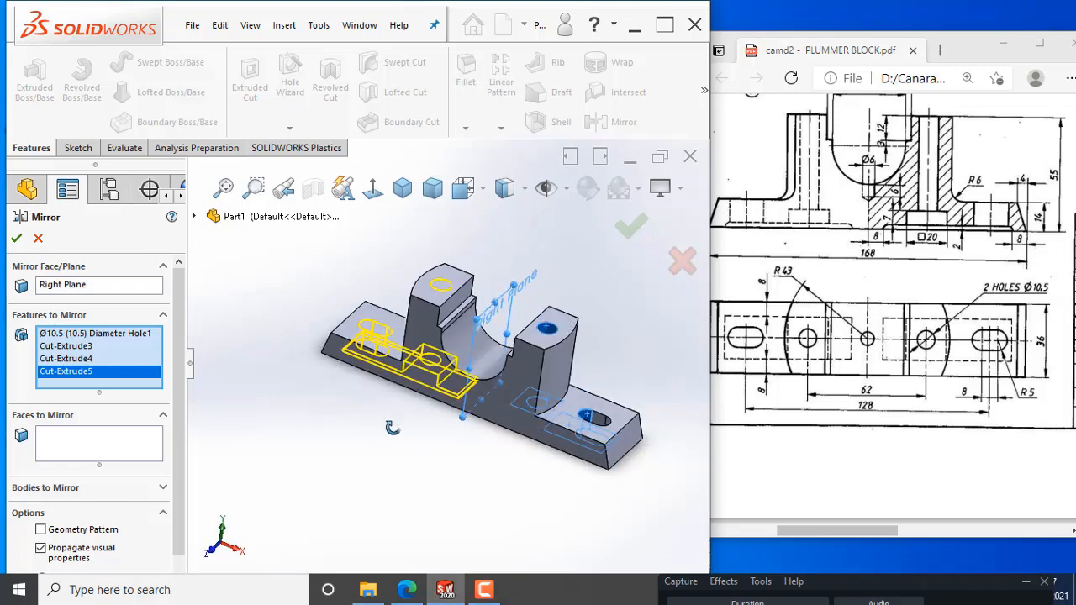
click(18, 239)
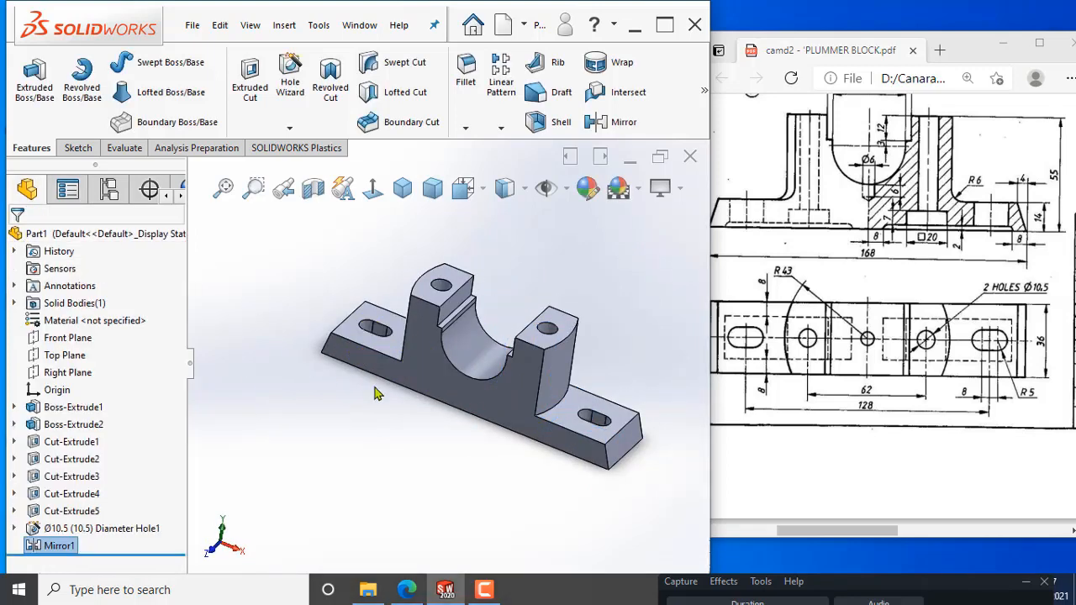
Step: Examine the mirrored holes and slots and the bottom of the semicircular bearing seat against the drawing
middle_drag(377, 393, 403, 436)
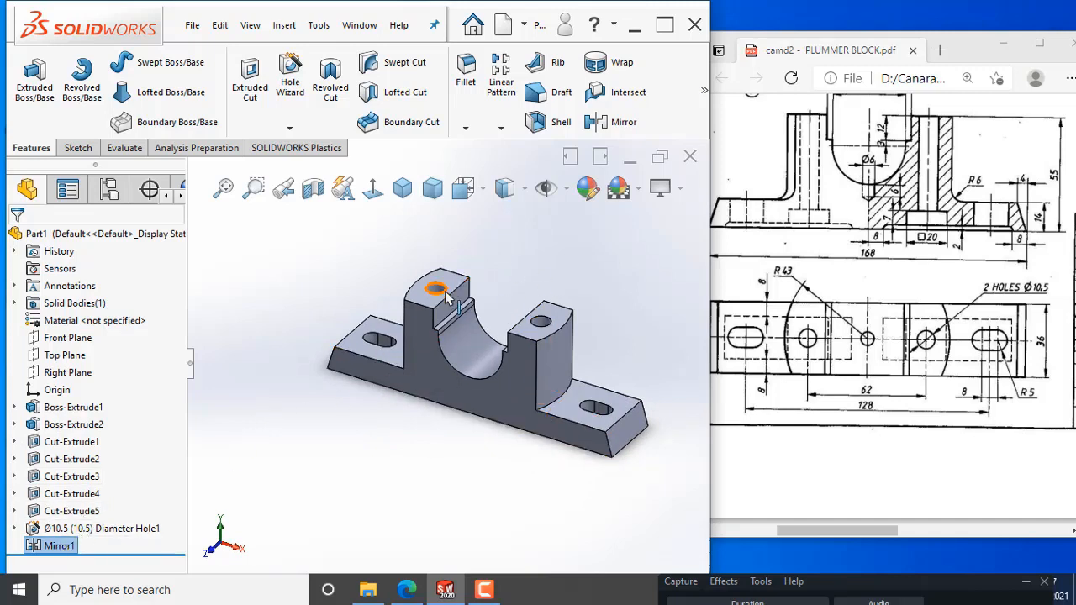
scroll(484, 368, down, 2)
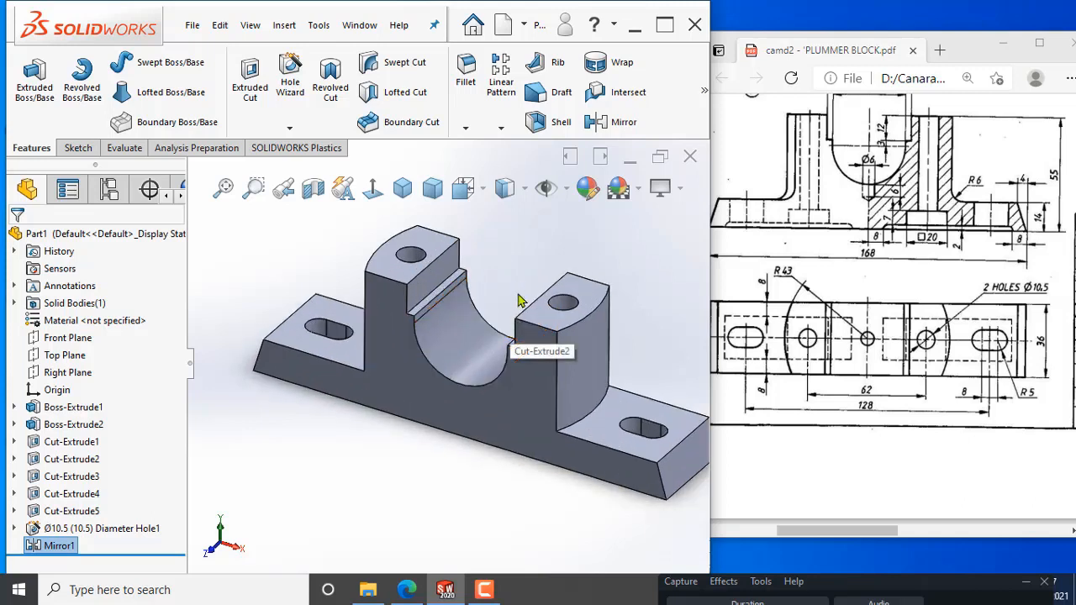
scroll(484, 368, up, 2)
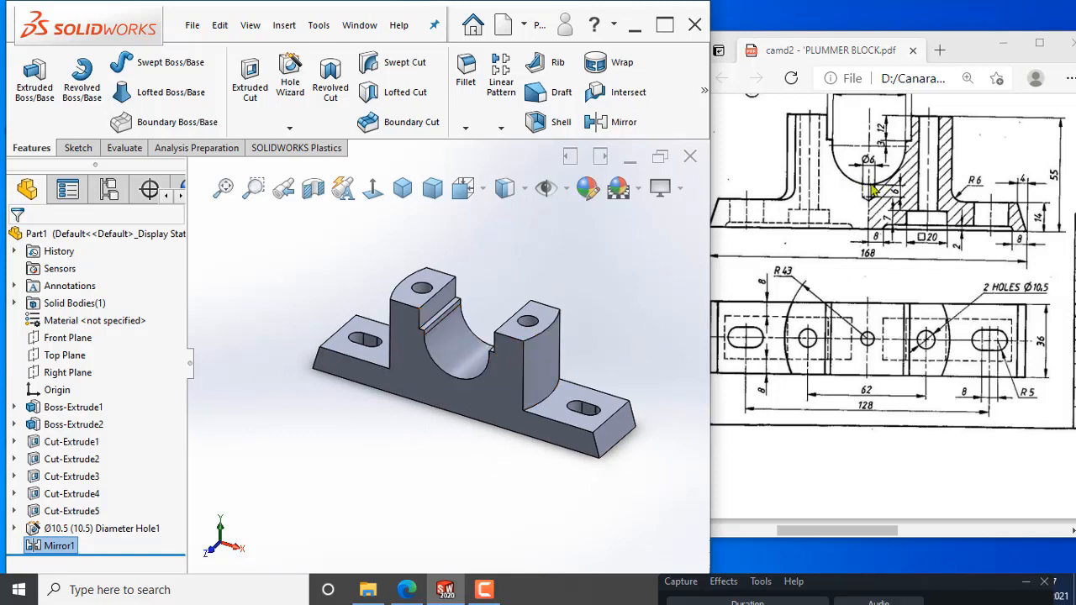
scroll(468, 391, down, 3)
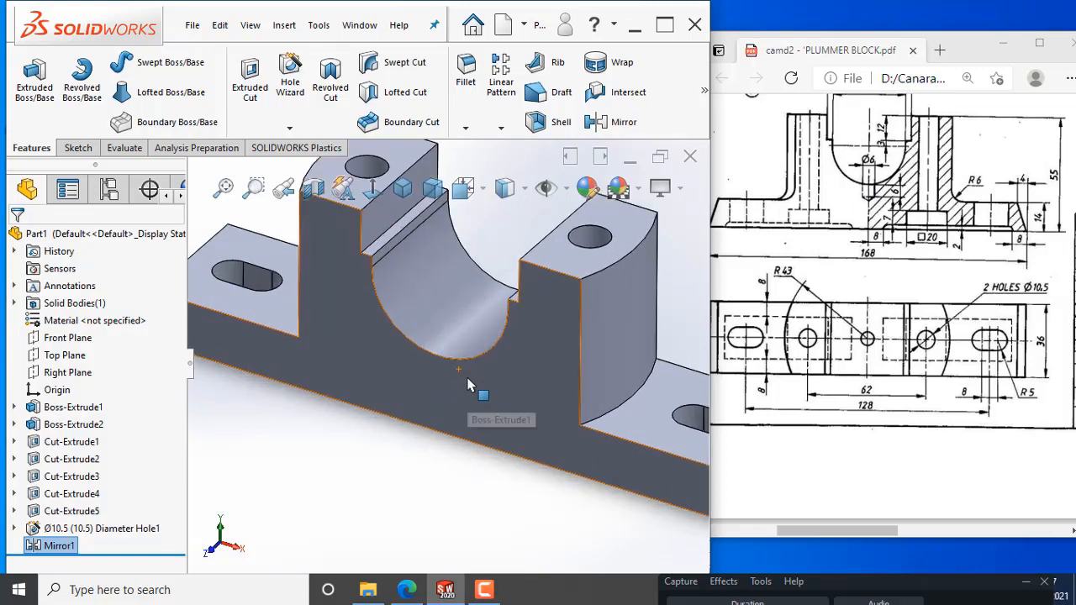
scroll(469, 383, up, 3)
middle_drag(468, 382, 473, 336)
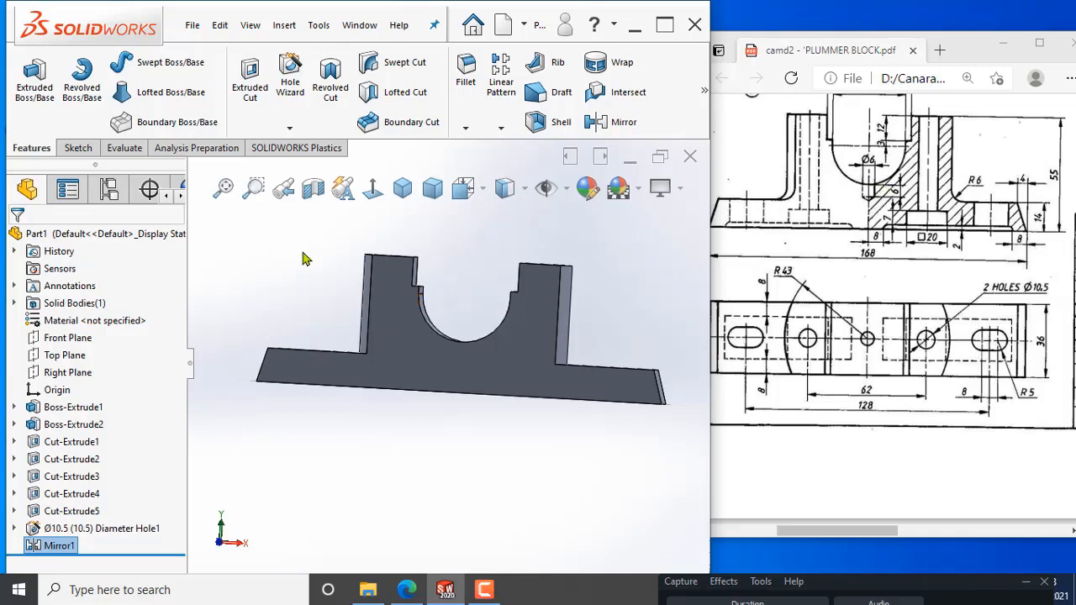
click(76, 149)
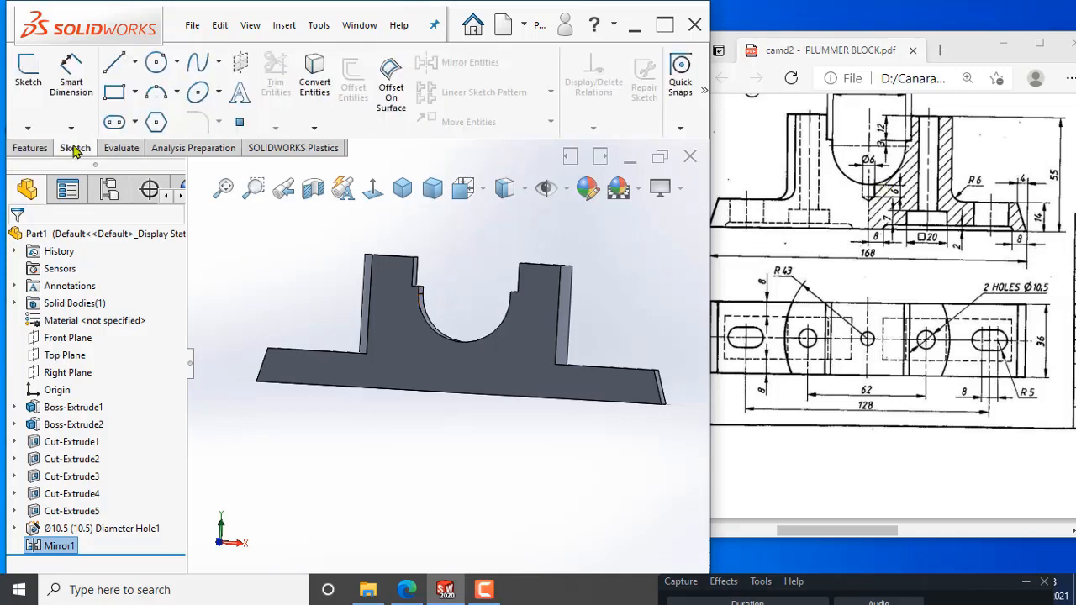
click(120, 149)
click(42, 148)
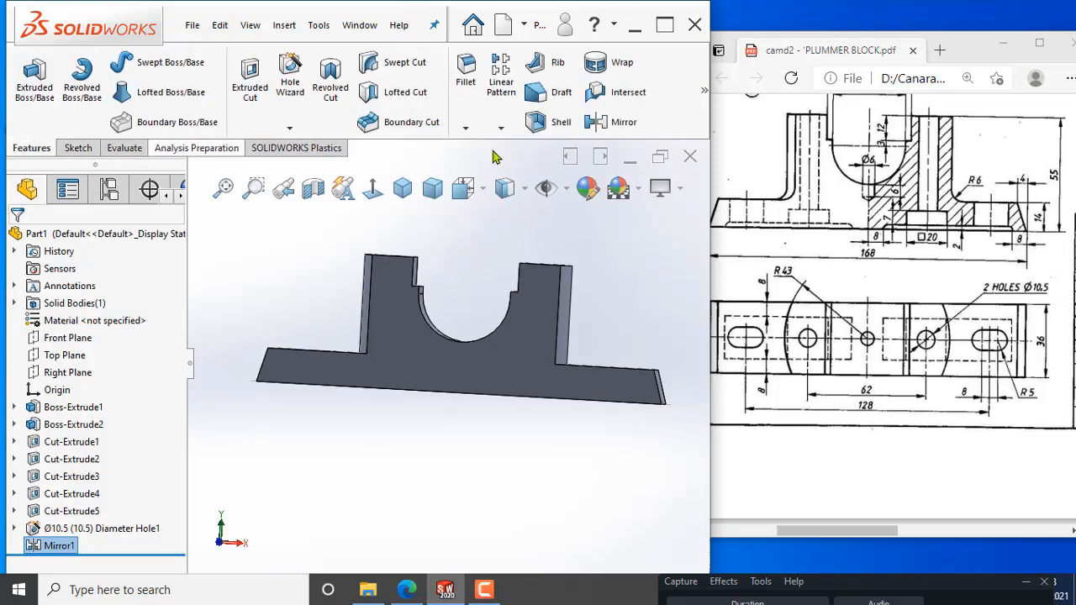
Step: Maximize the modelling window and start a reference plane with the Top Plane as its first reference
mouse_move(702, 95)
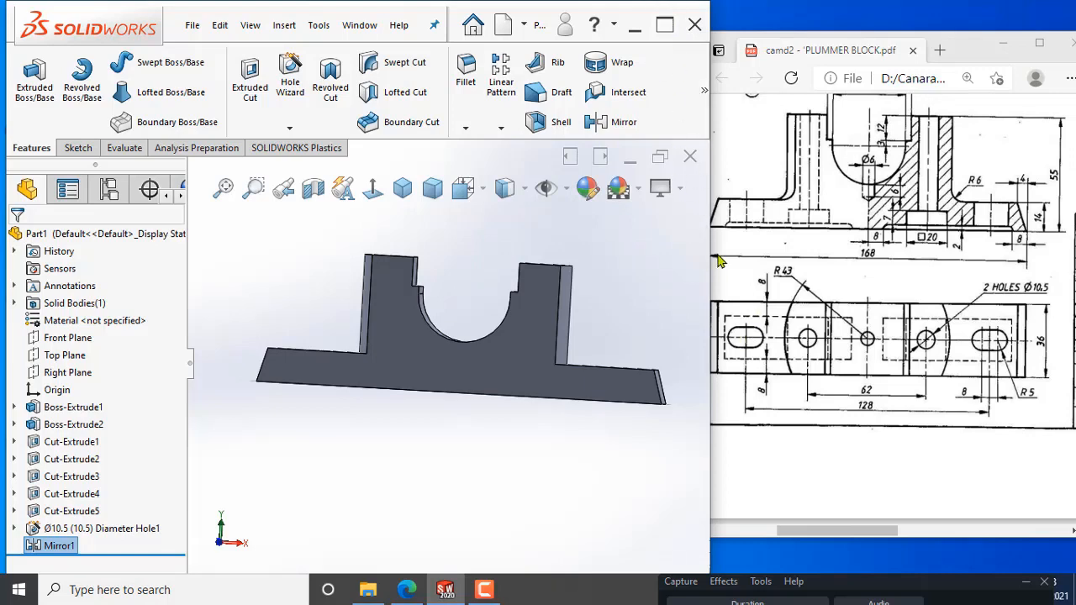
key(ctrl+7)
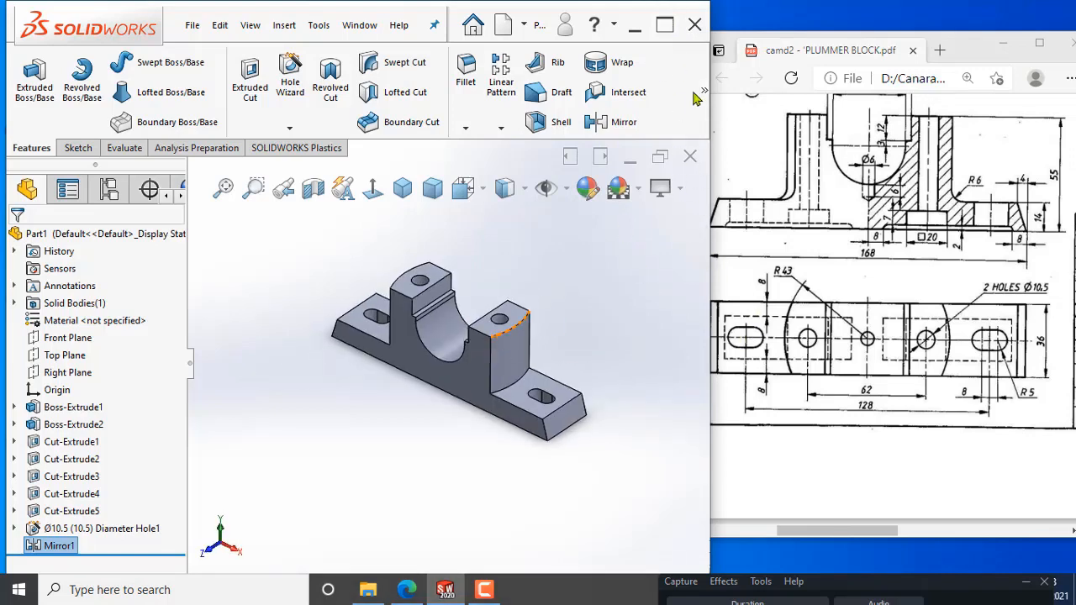
click(663, 27)
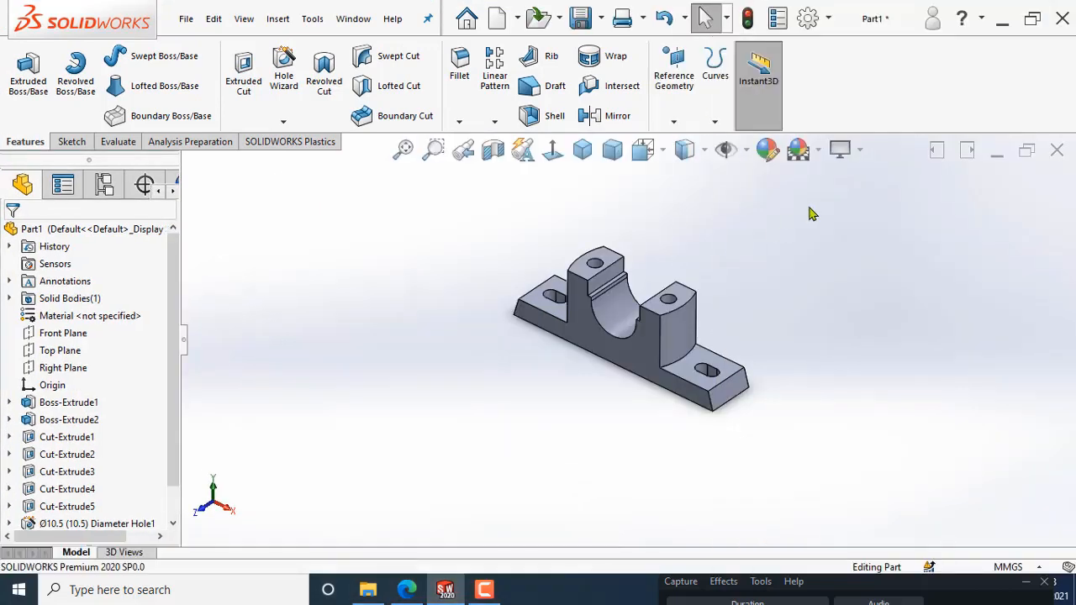
click(673, 74)
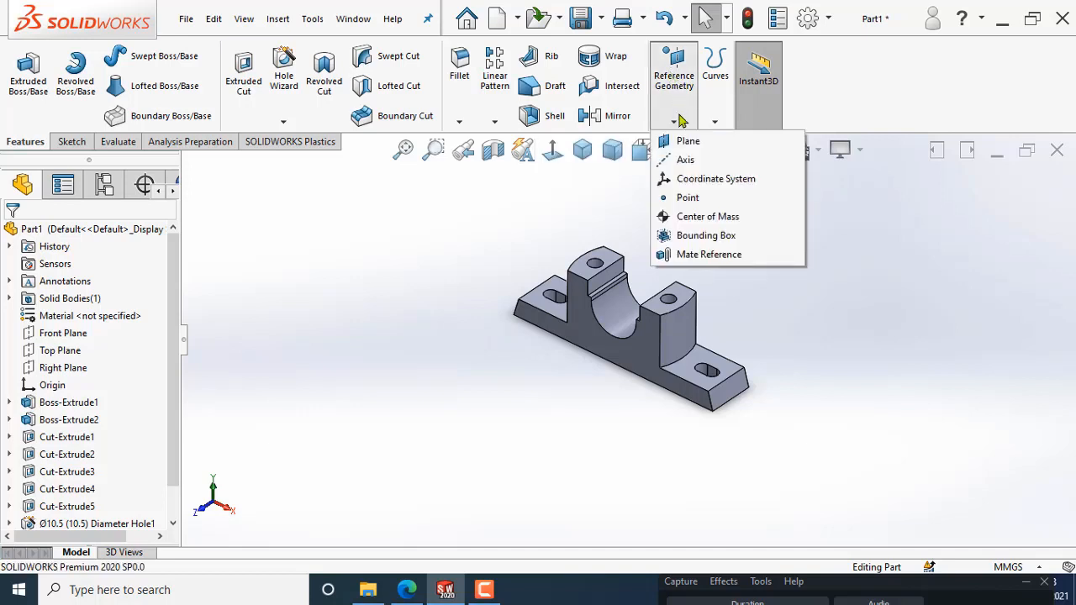
click(682, 142)
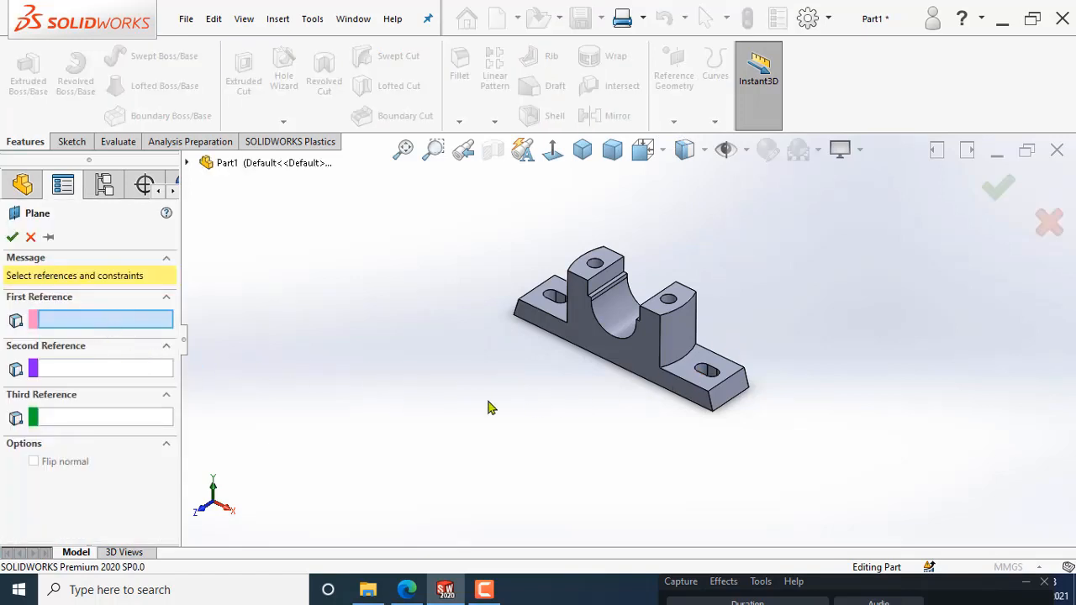
middle_drag(558, 386, 542, 376)
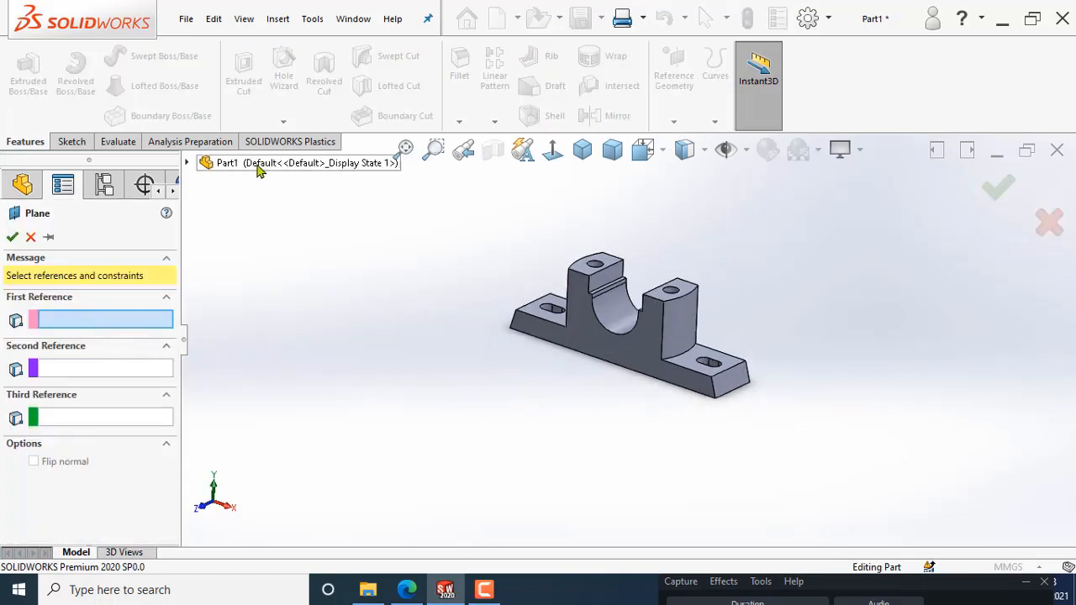
click(187, 163)
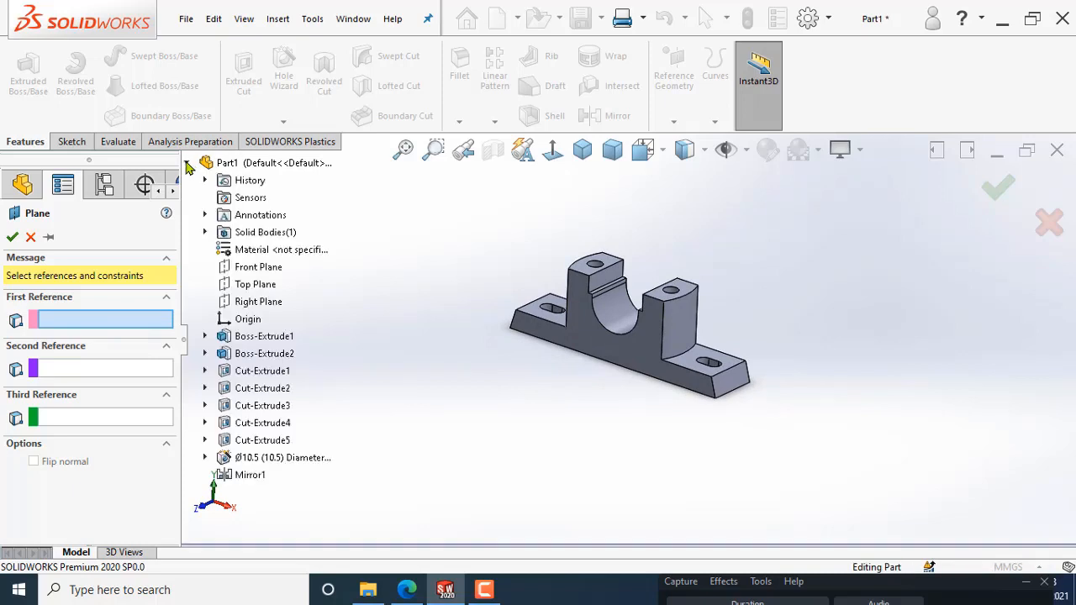
click(255, 285)
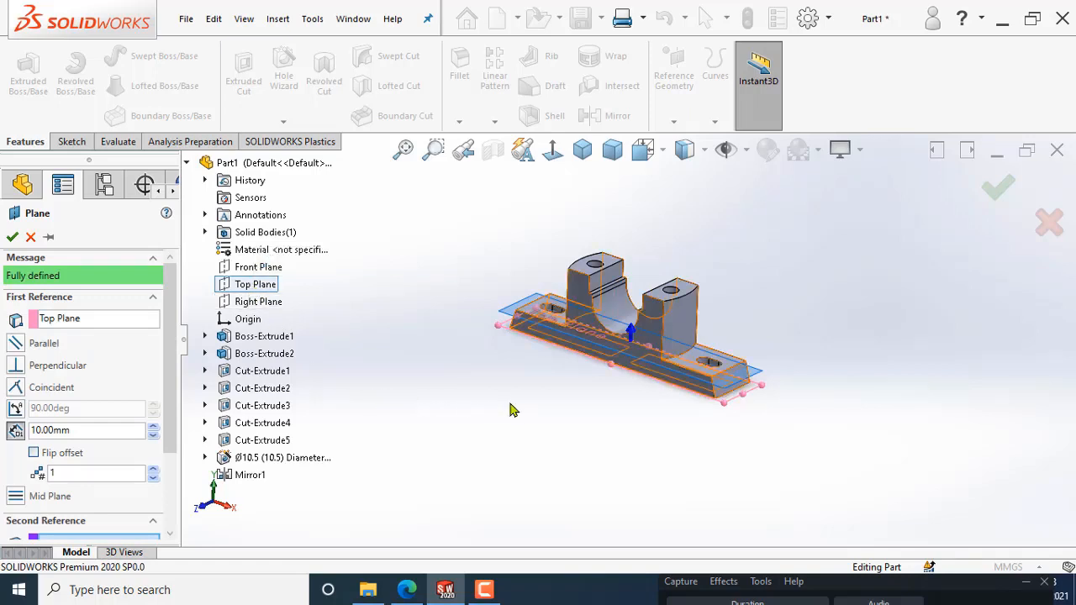
Step: Complete the reference plane parallel to the Top Plane and tangent to the semicircular bearing seat face
middle_drag(512, 409, 525, 378)
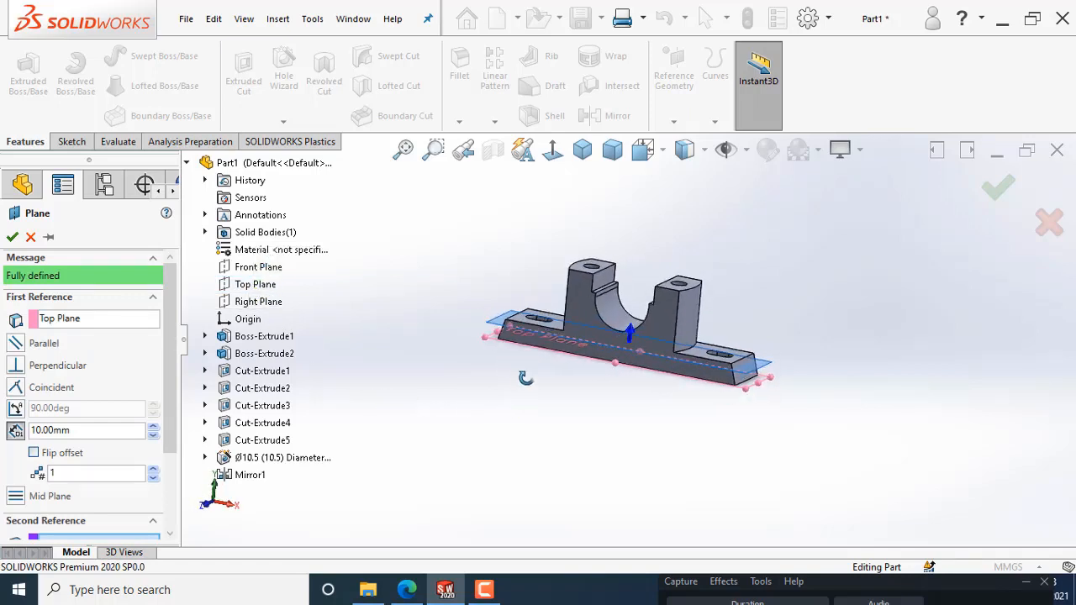
scroll(533, 353, down, 5)
click(536, 278)
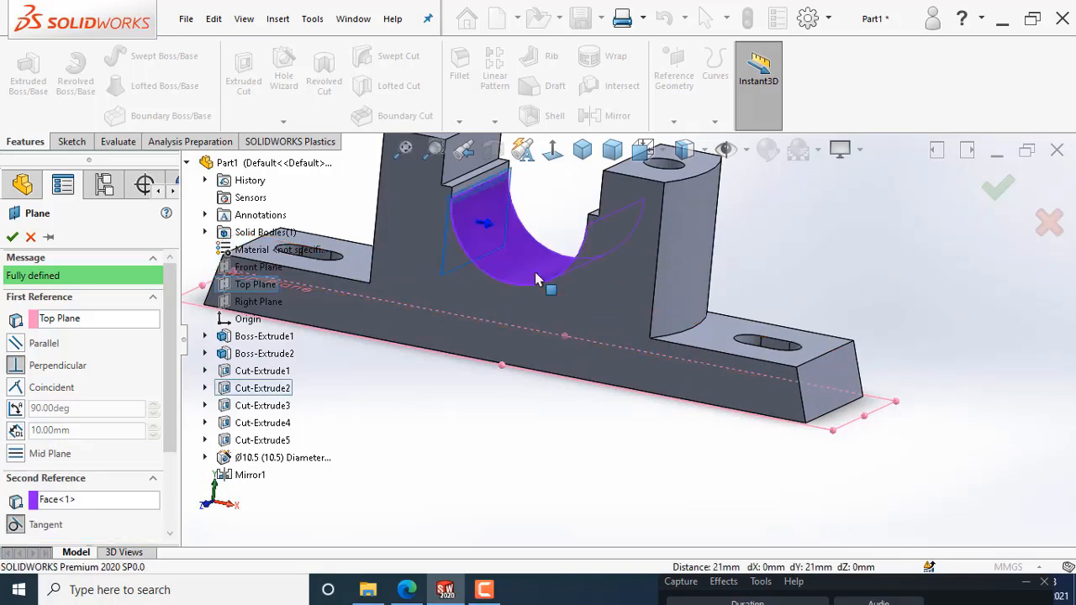
scroll(605, 336, up, 4)
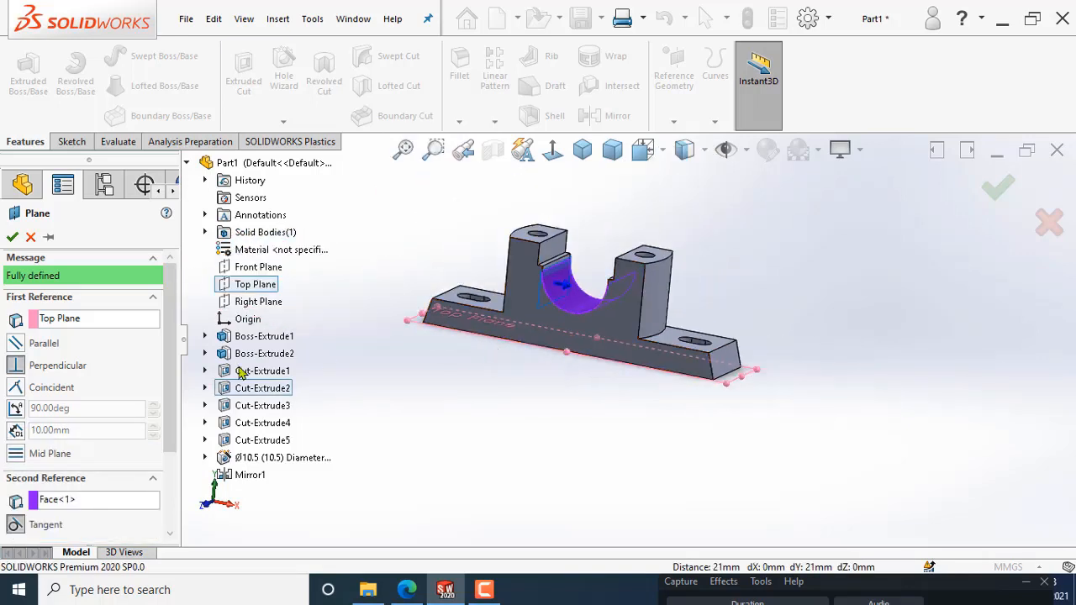
click(17, 344)
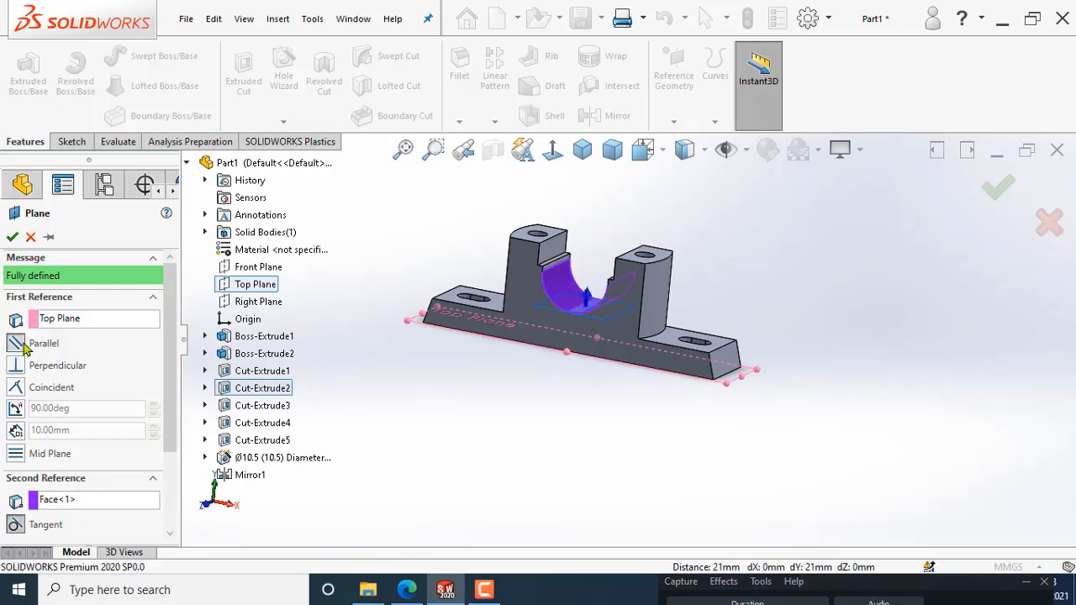
scroll(483, 315, down, 6)
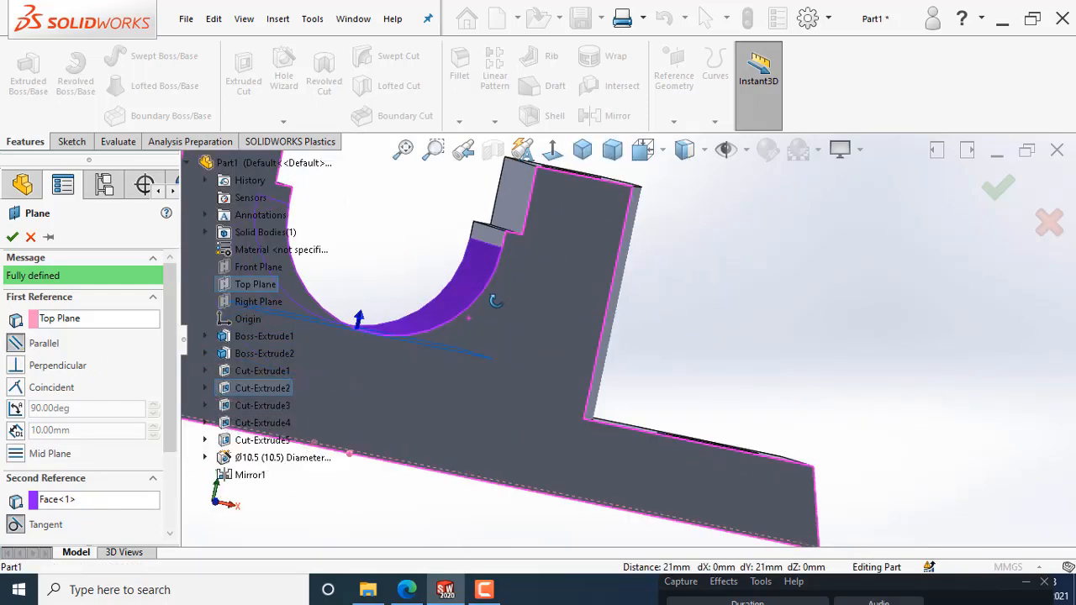
scroll(495, 378, up, 6)
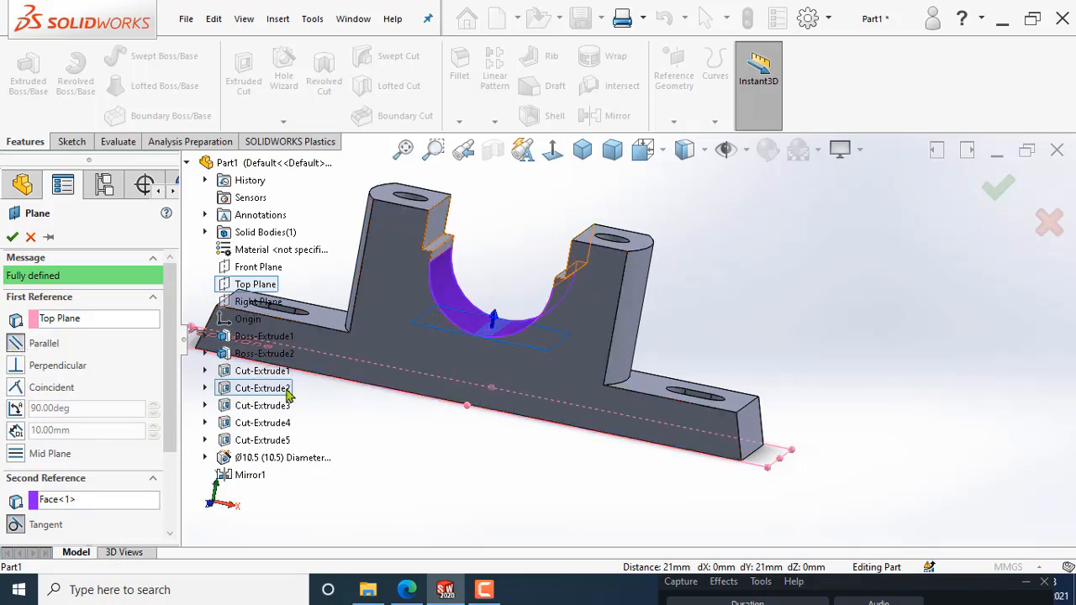
scroll(529, 374, up, 3)
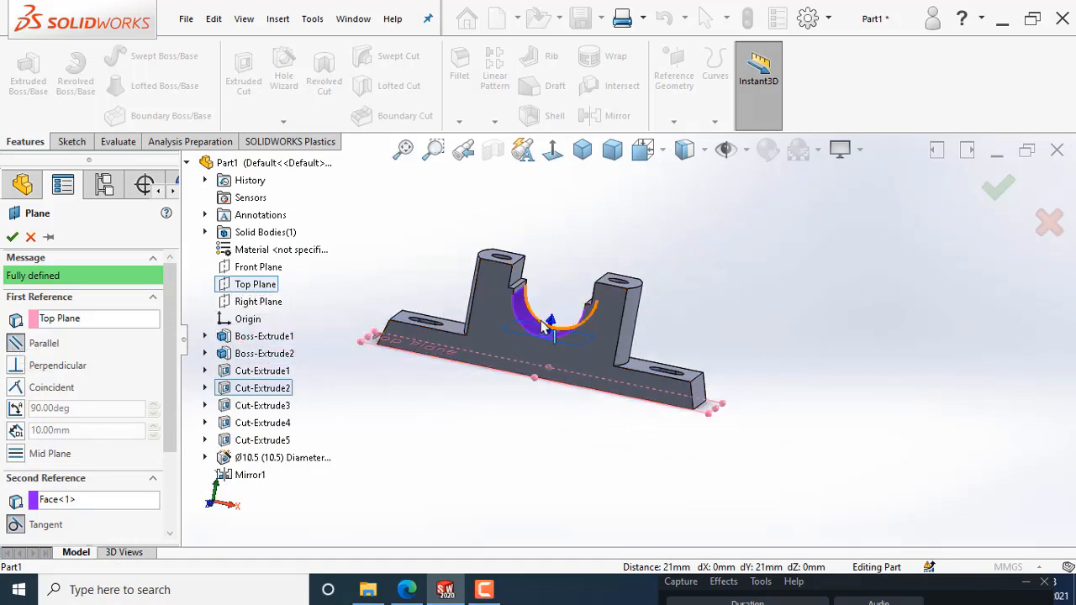
click(12, 236)
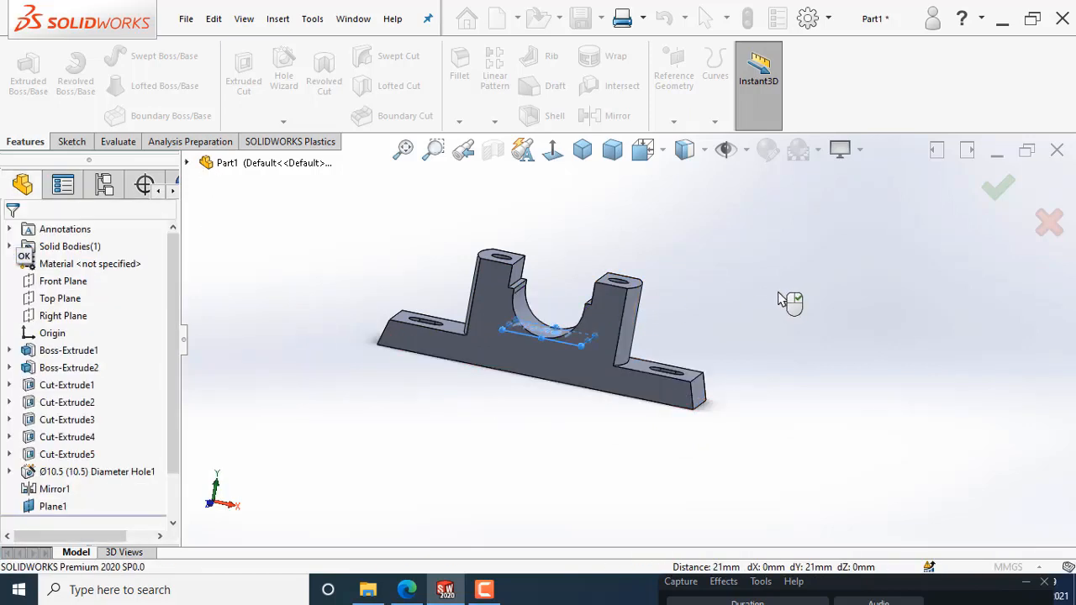
Step: Examine where the new tangent plane touches the lowest part of the semicircular bearing seat
middle_drag(567, 346, 518, 439)
scroll(550, 383, down, 5)
scroll(559, 353, up, 2)
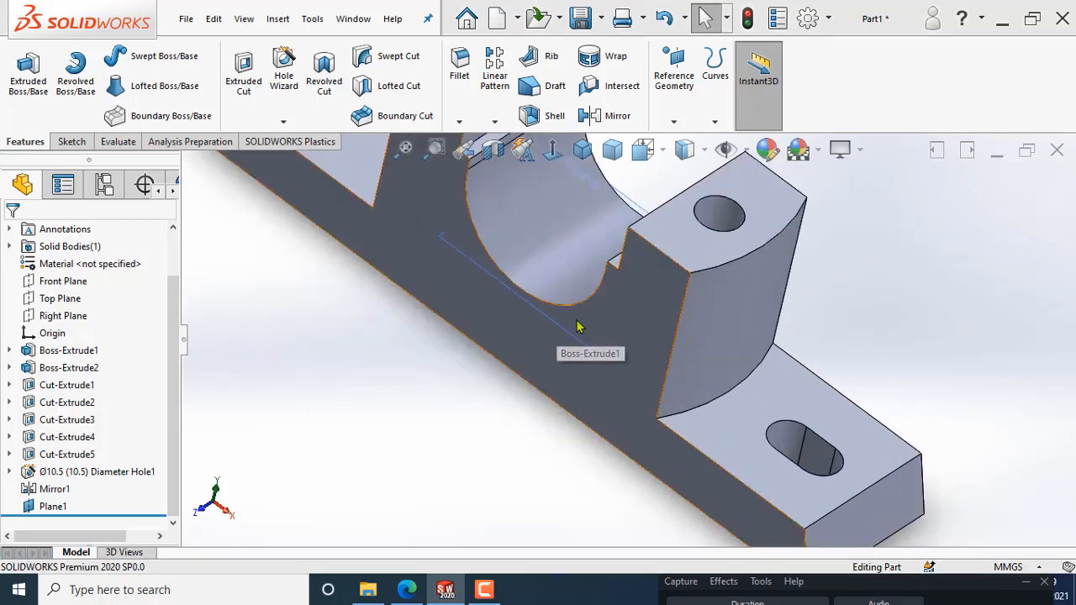
scroll(636, 336, up, 3)
middle_drag(636, 336, 608, 306)
scroll(619, 366, down, 4)
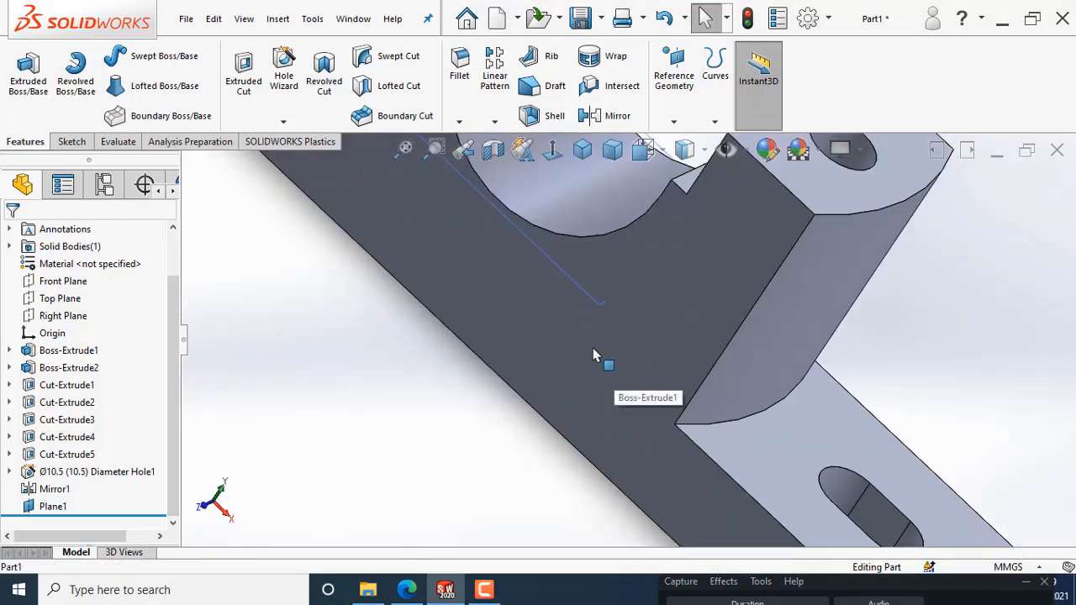
click(584, 284)
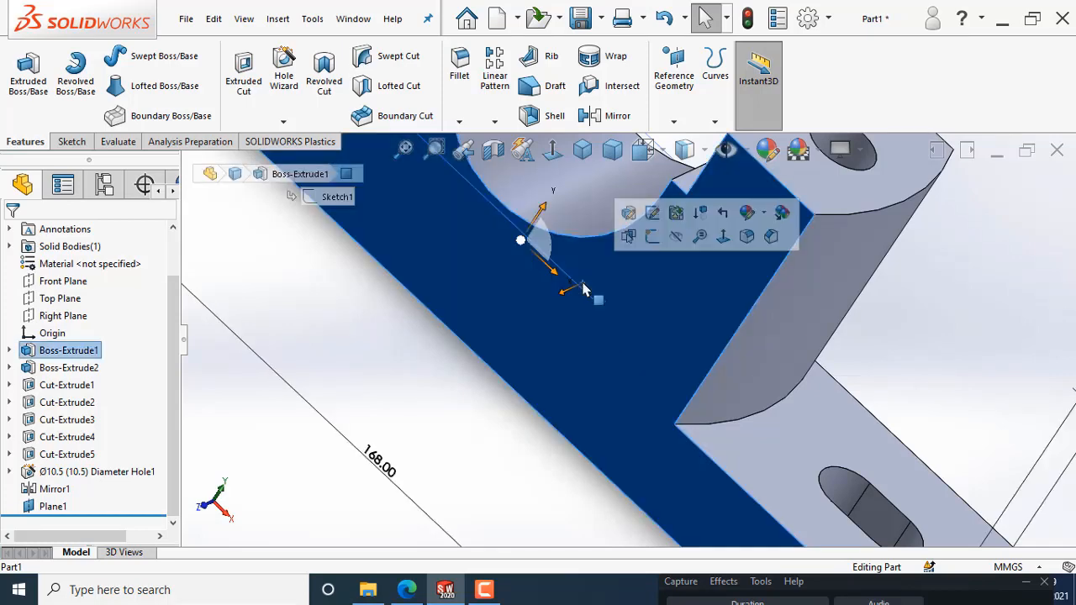
scroll(418, 360, up, 4)
click(880, 263)
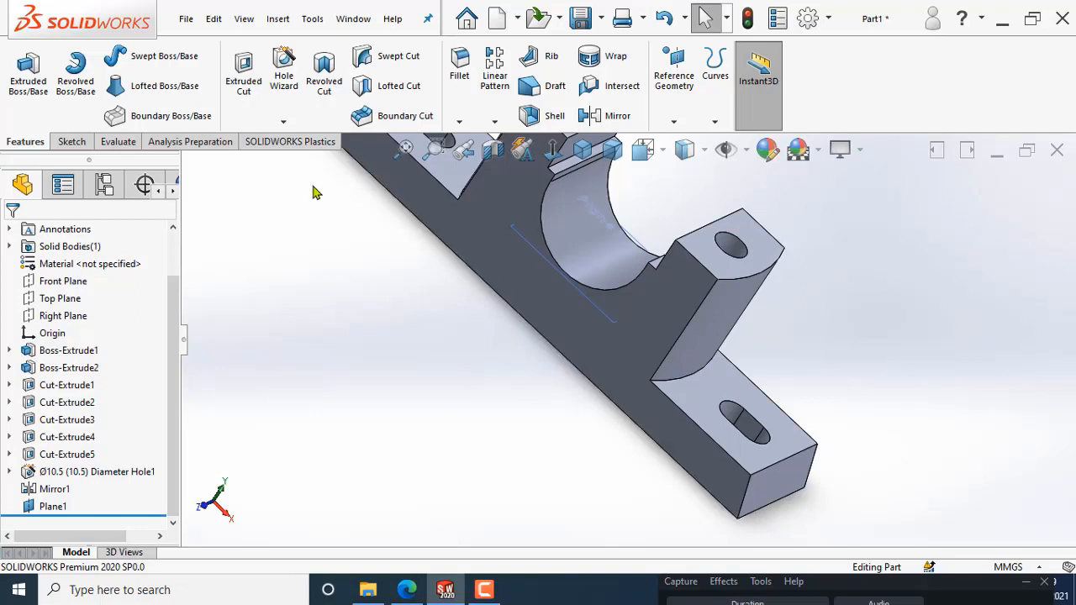
click(287, 74)
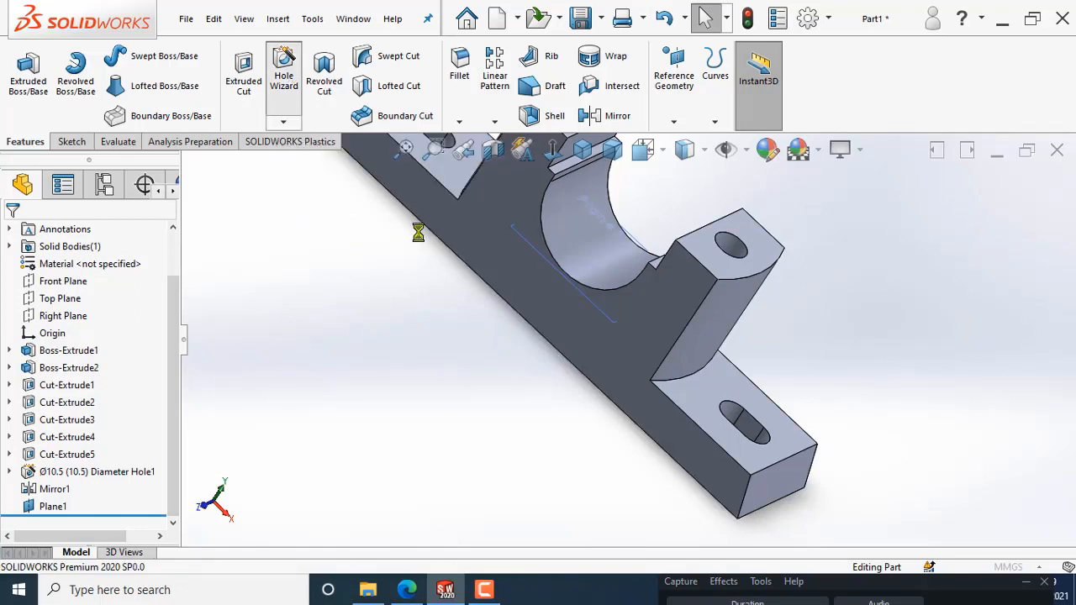
key(f)
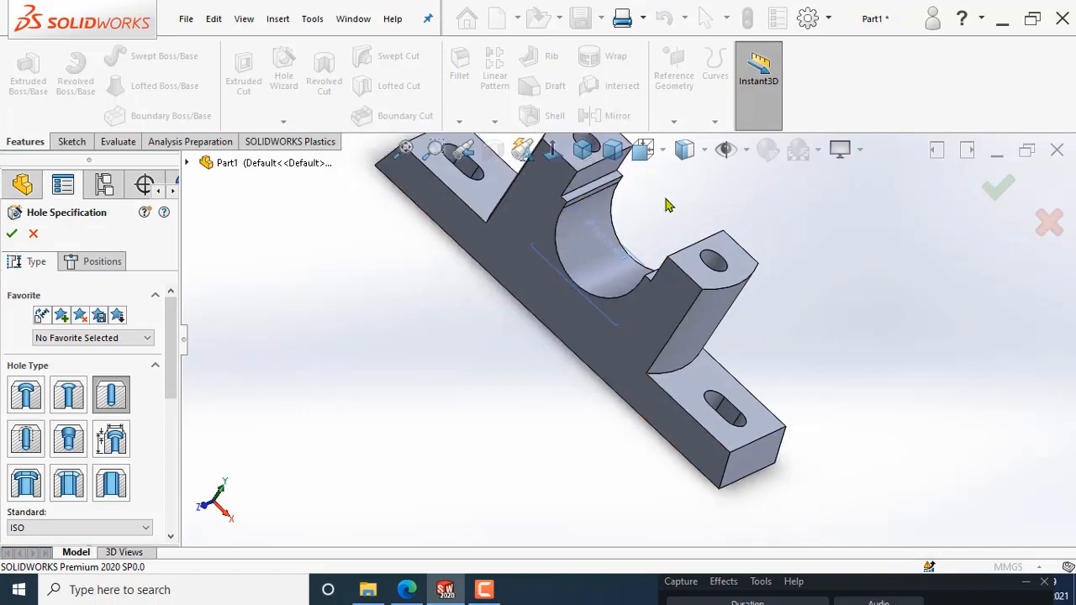
click(552, 152)
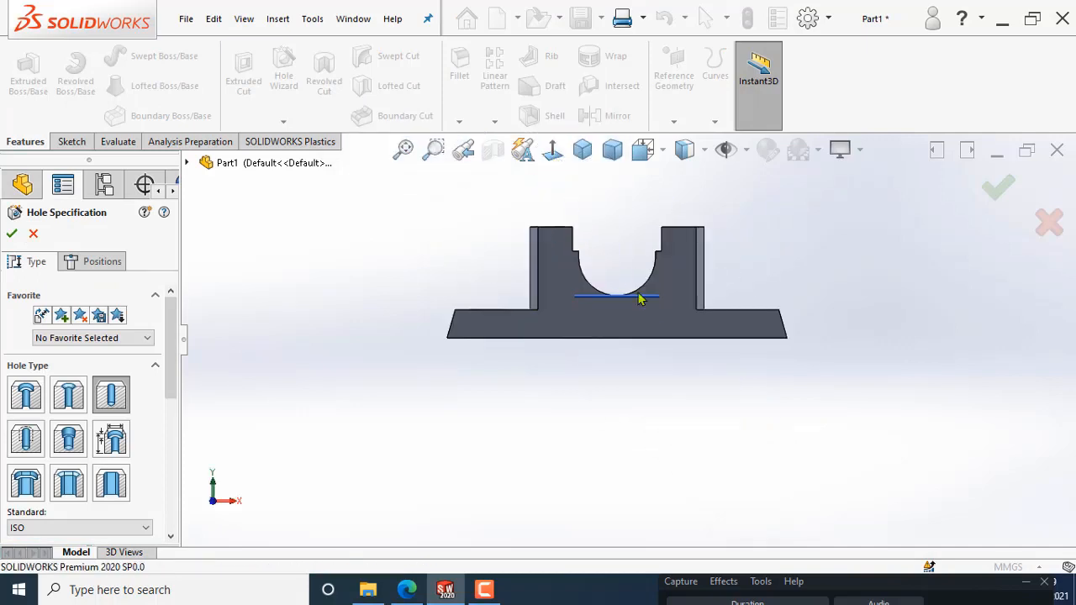
key(ctrl+7)
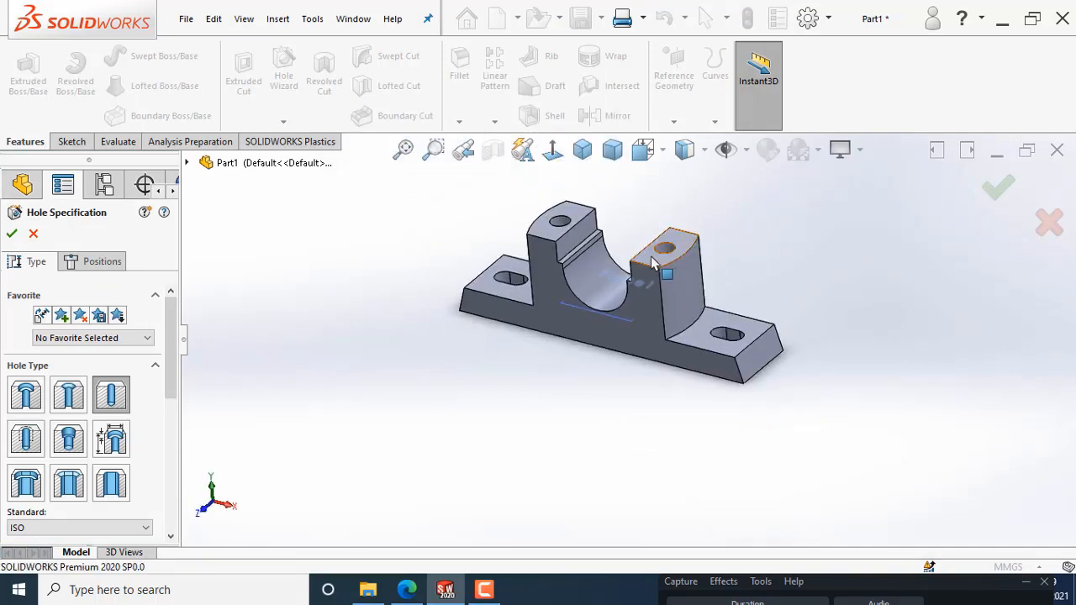
scroll(737, 257, up, 3)
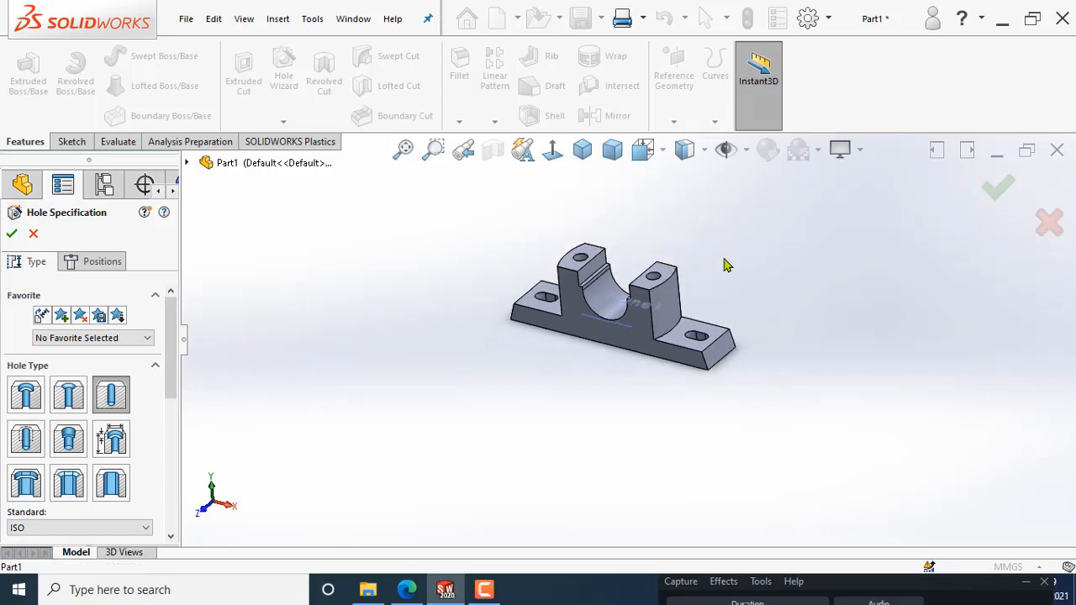
click(989, 191)
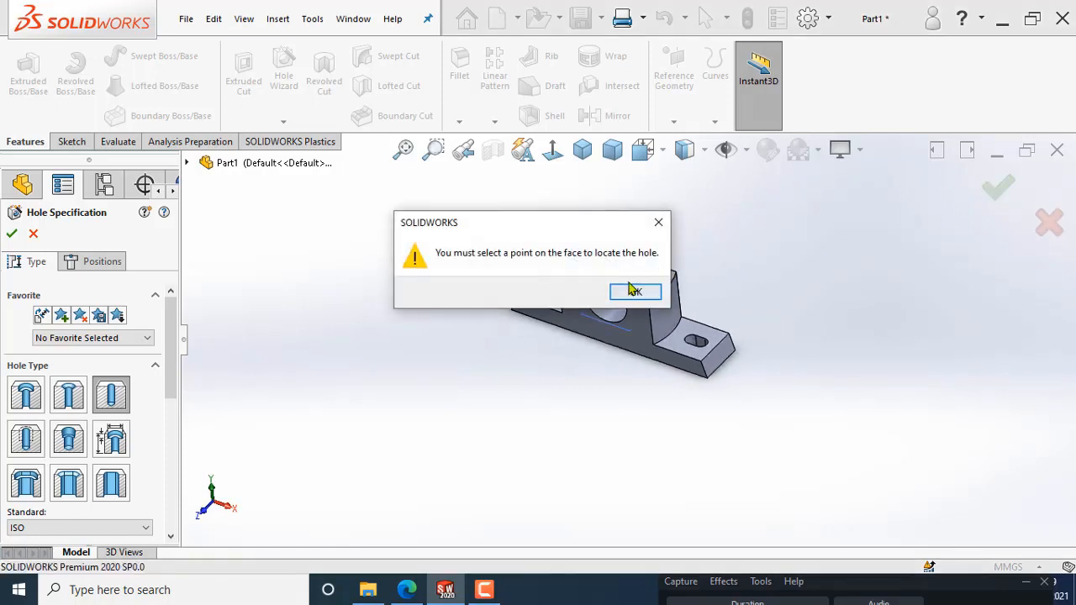
click(631, 291)
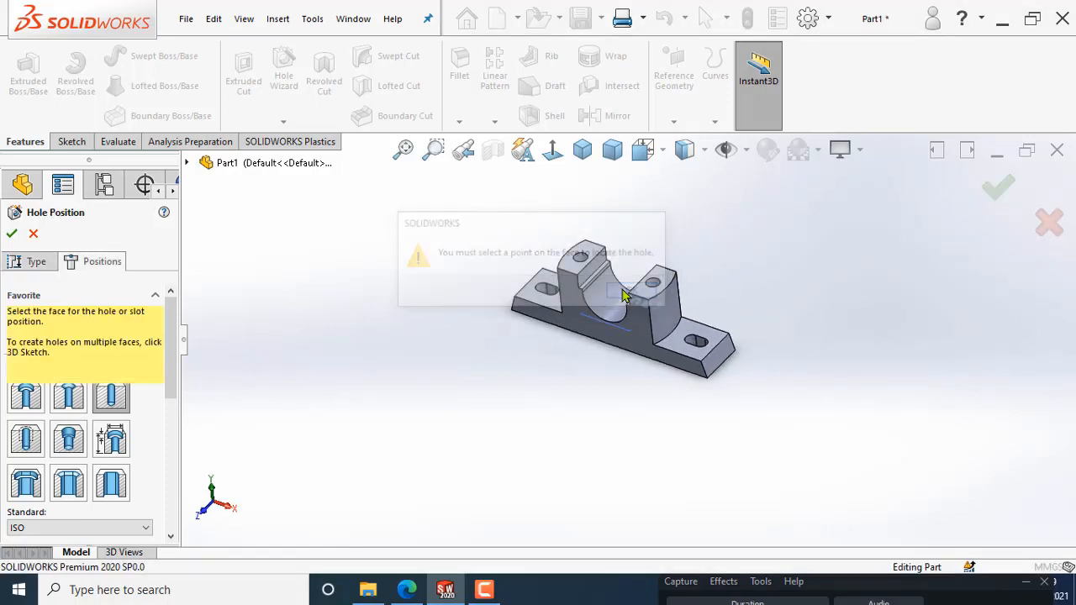
click(34, 234)
Step: View the part normal to the tangent plane and start a Hole Wizard hole with the PDF drawing alongside
scroll(594, 319, down, 2)
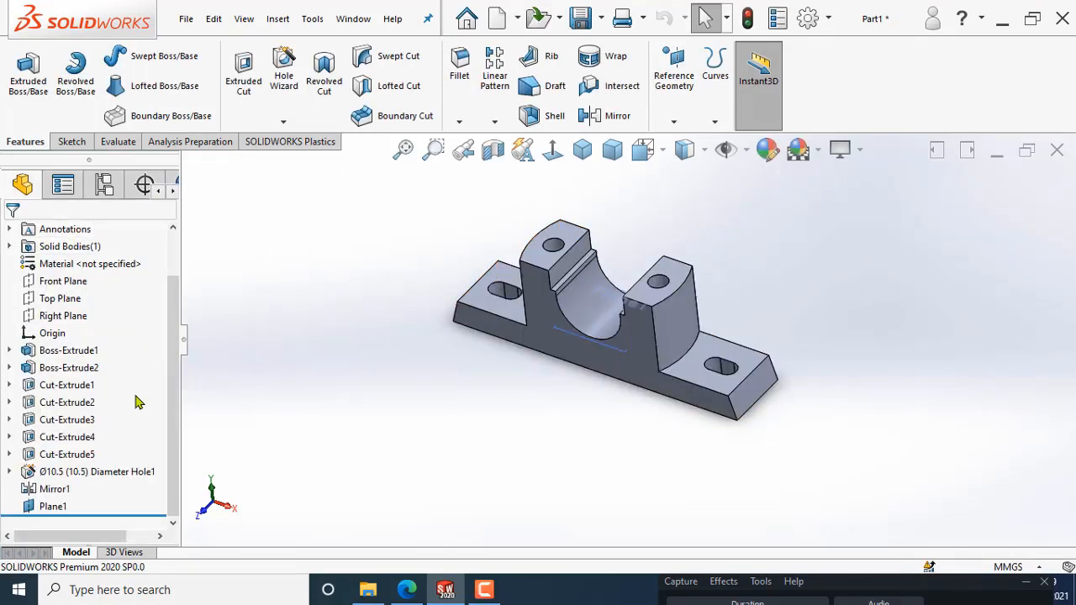
click(50, 506)
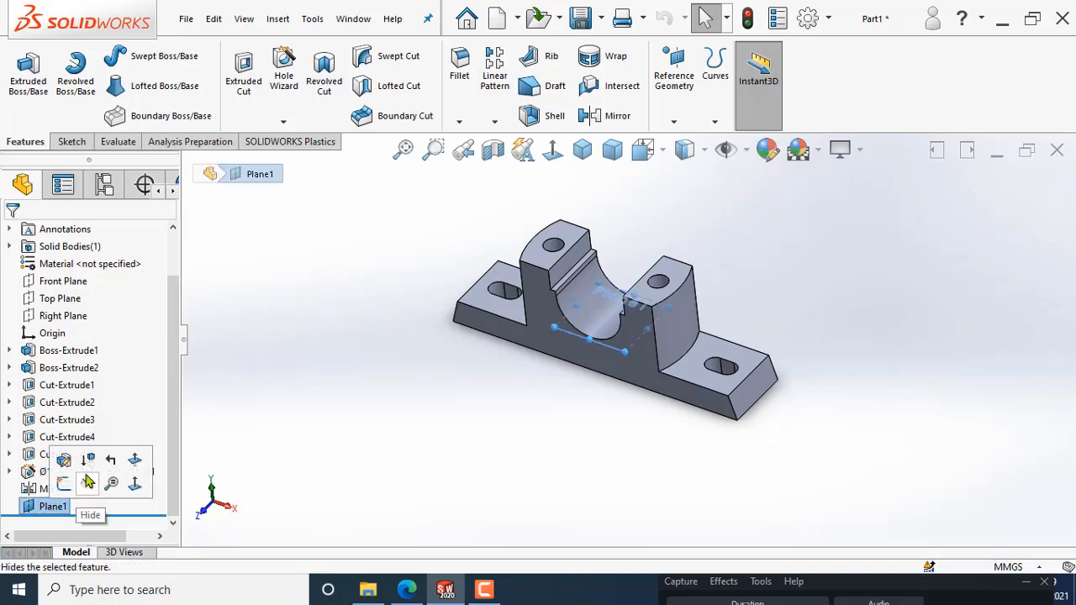
click(552, 149)
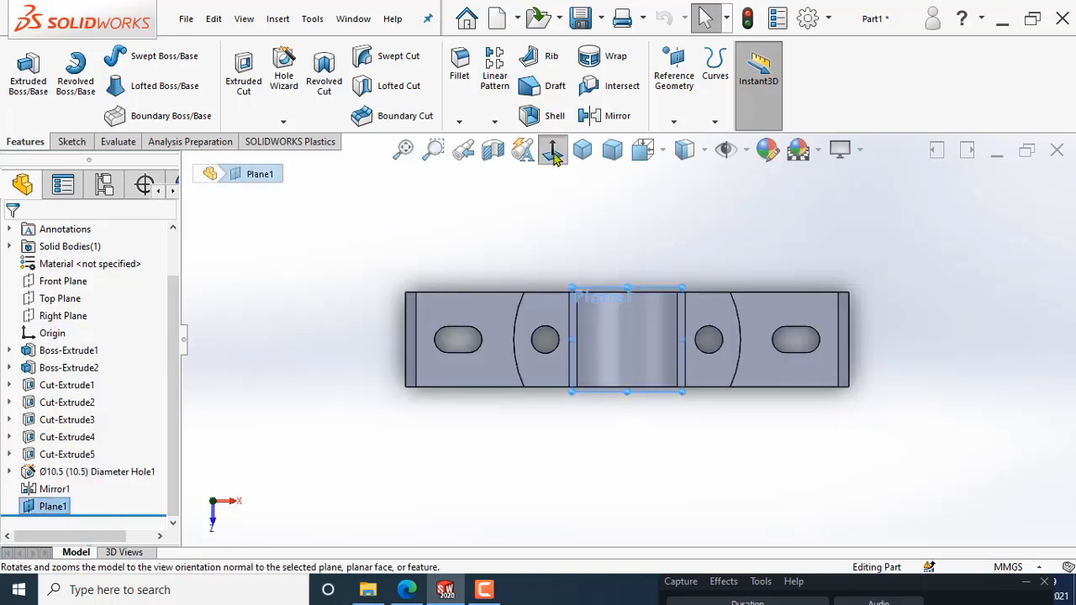
click(664, 227)
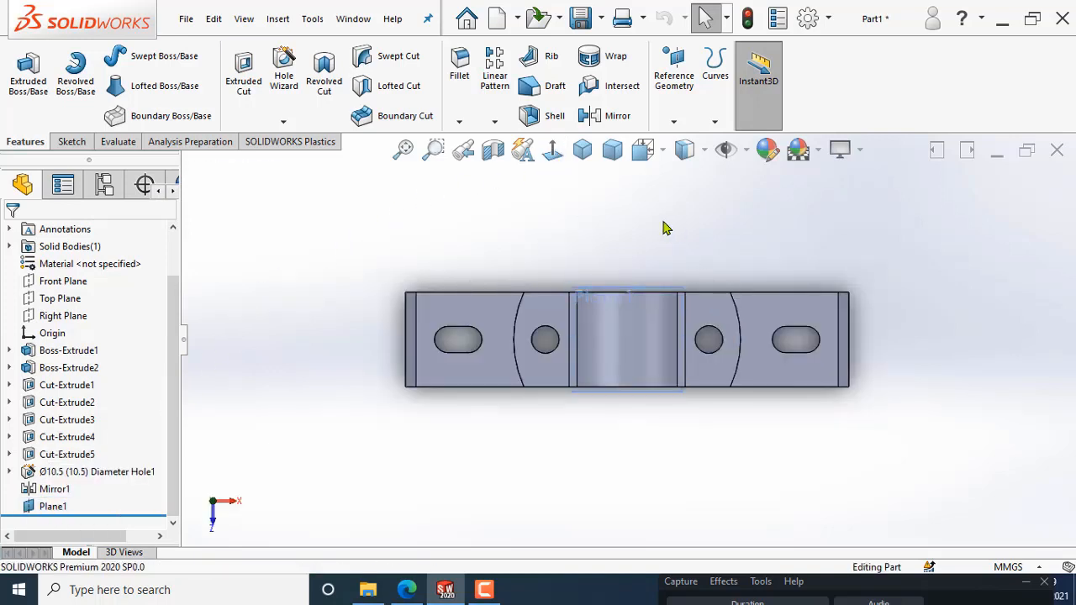
click(283, 75)
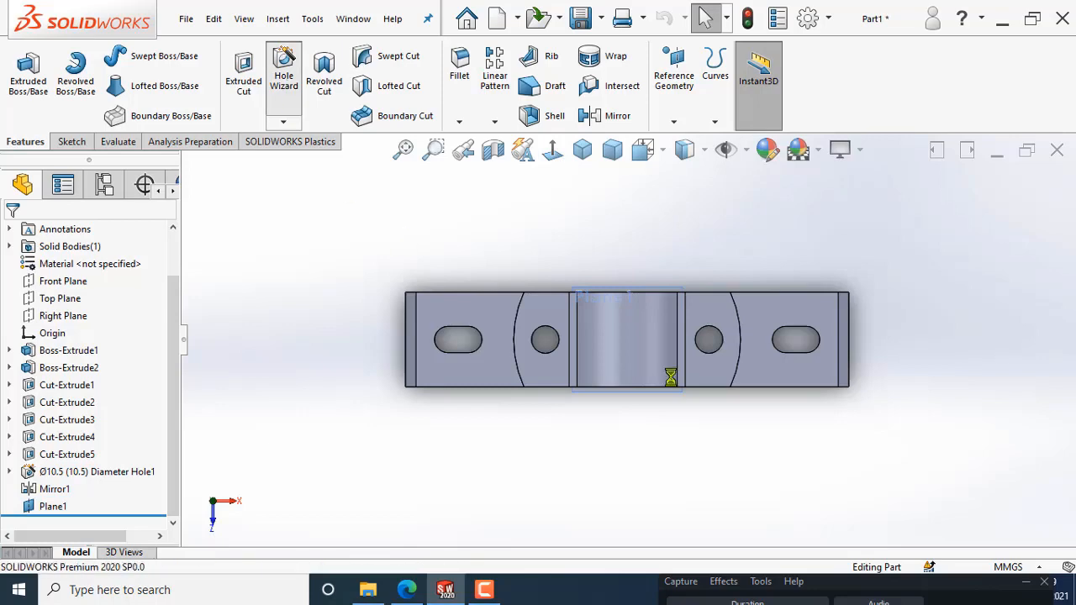
click(1038, 24)
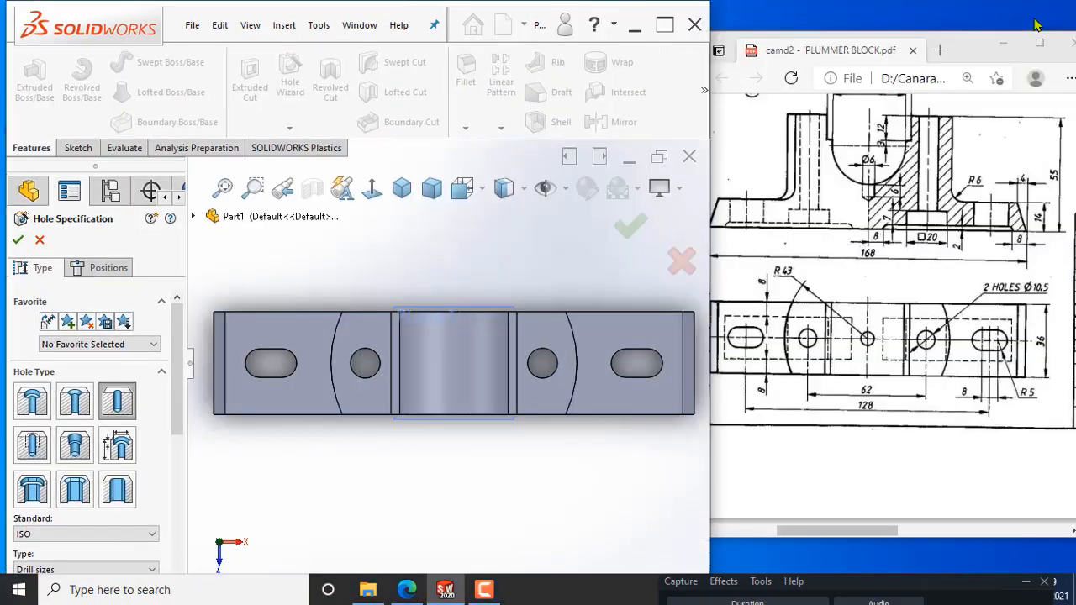
scroll(914, 239, up, 1)
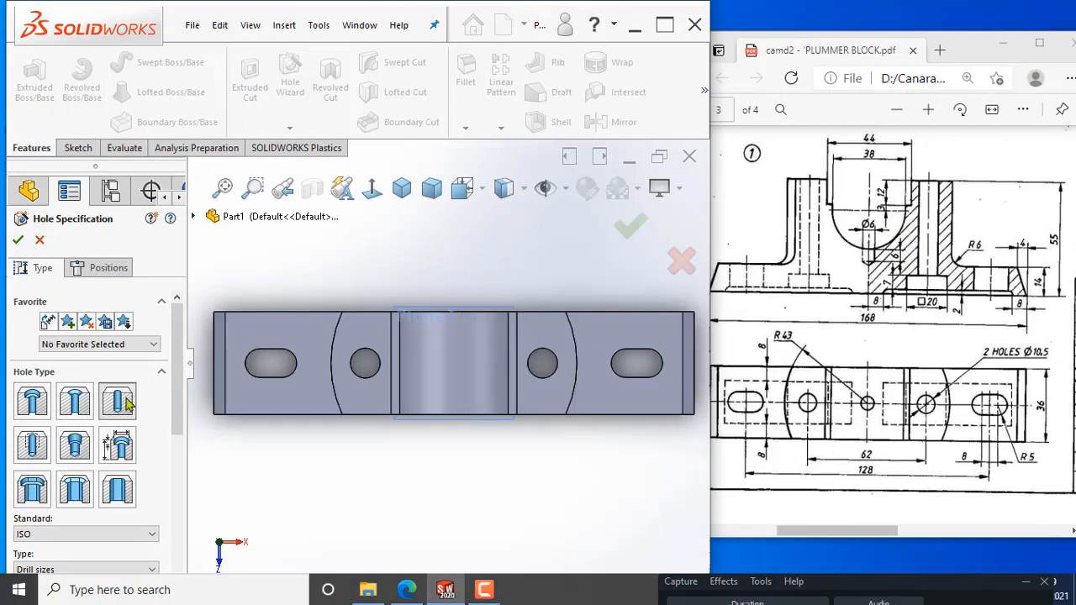
Step: Set the drill size of the new hole to Ø6.0
scroll(180, 356, down, 3)
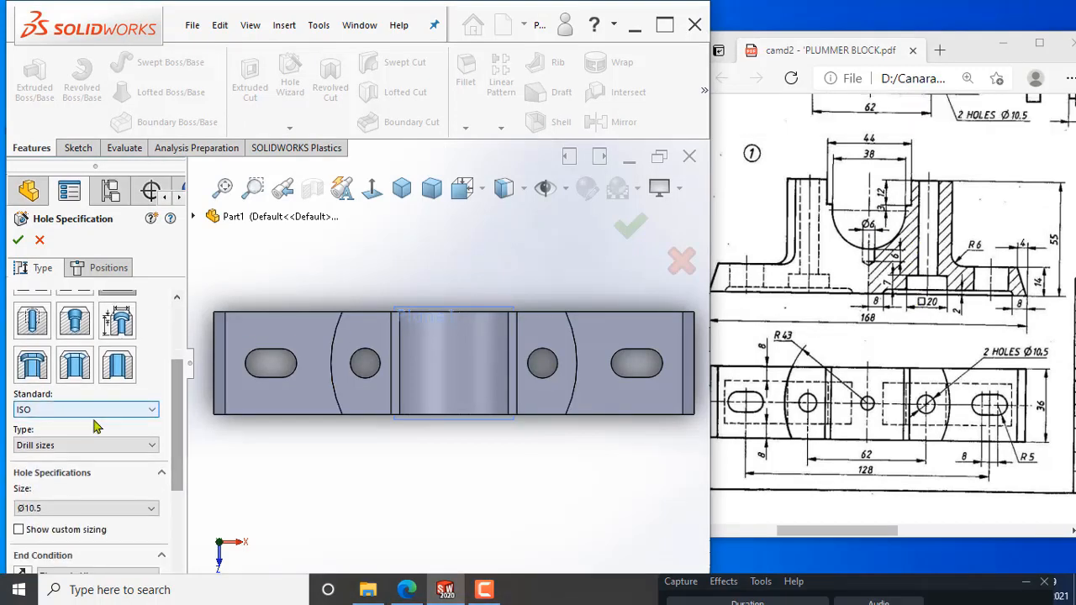
scroll(173, 424, down, 2)
click(151, 424)
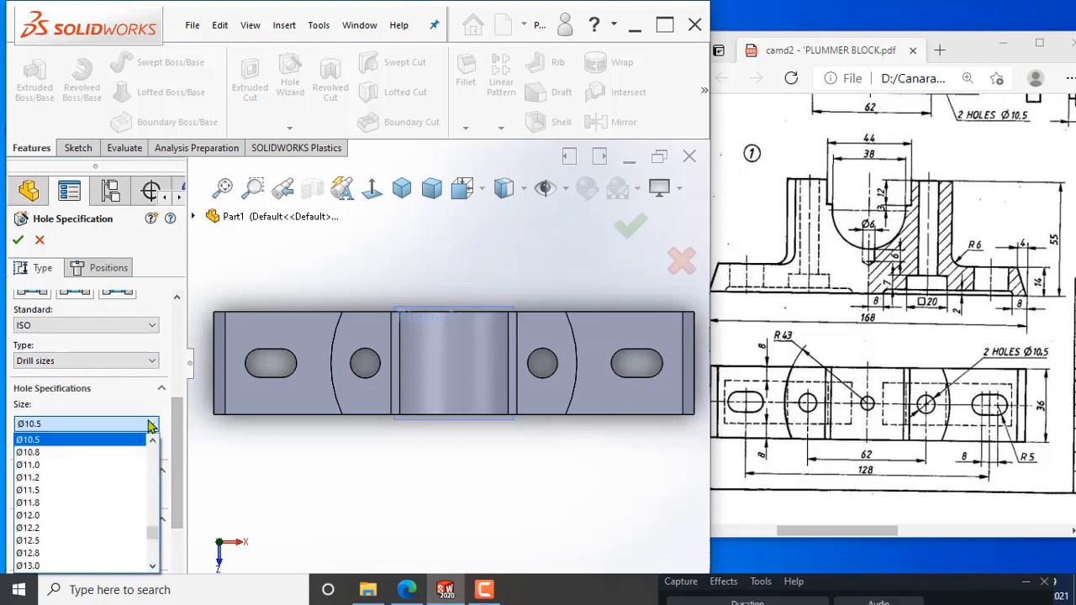
scroll(94, 475, up, 7)
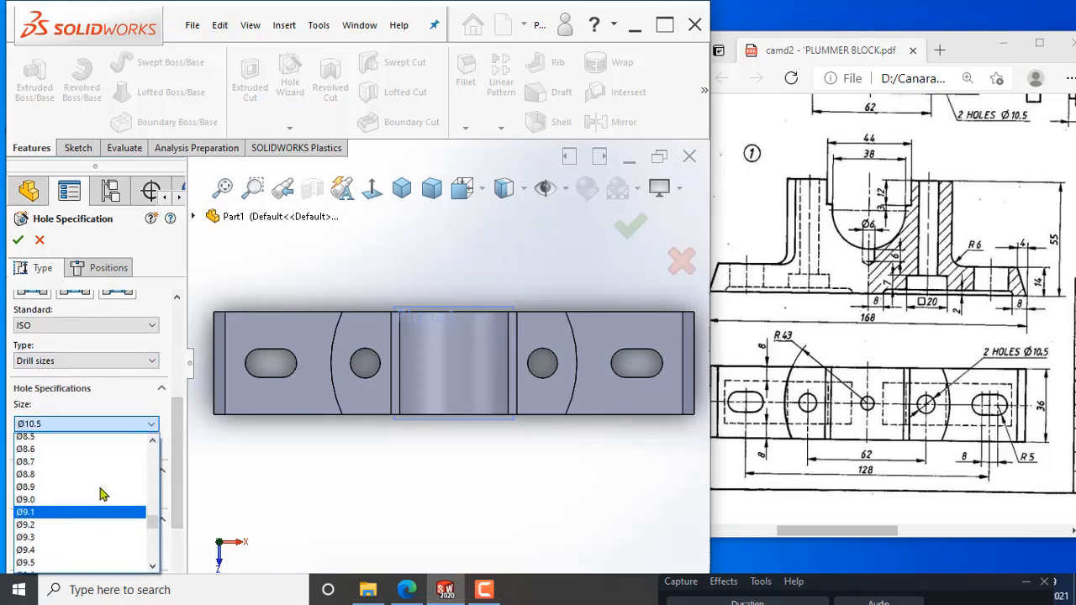
scroll(101, 492, up, 5)
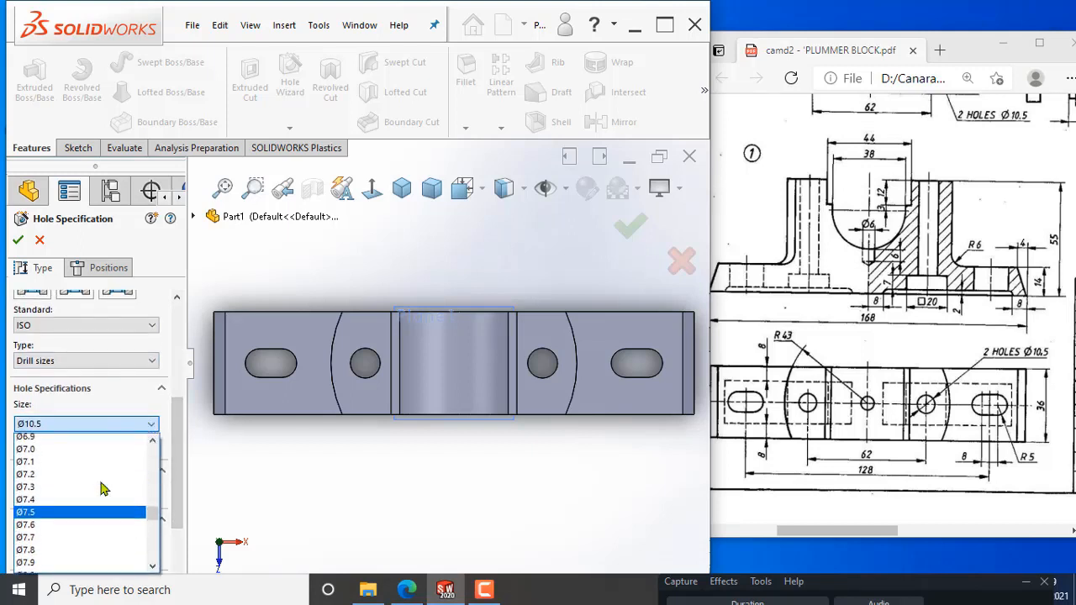
scroll(84, 479, up, 2)
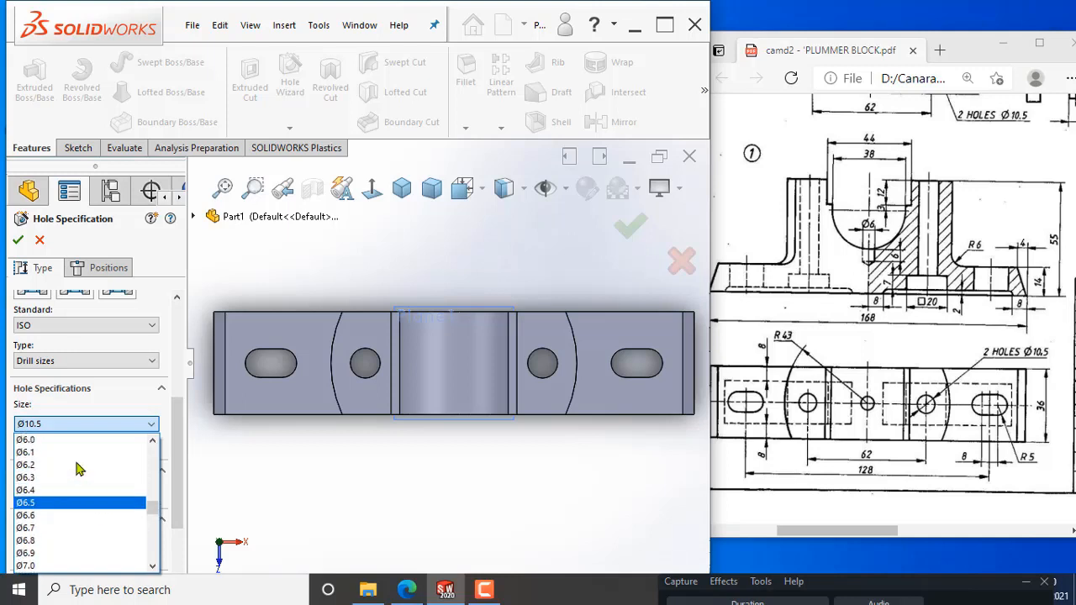
click(44, 441)
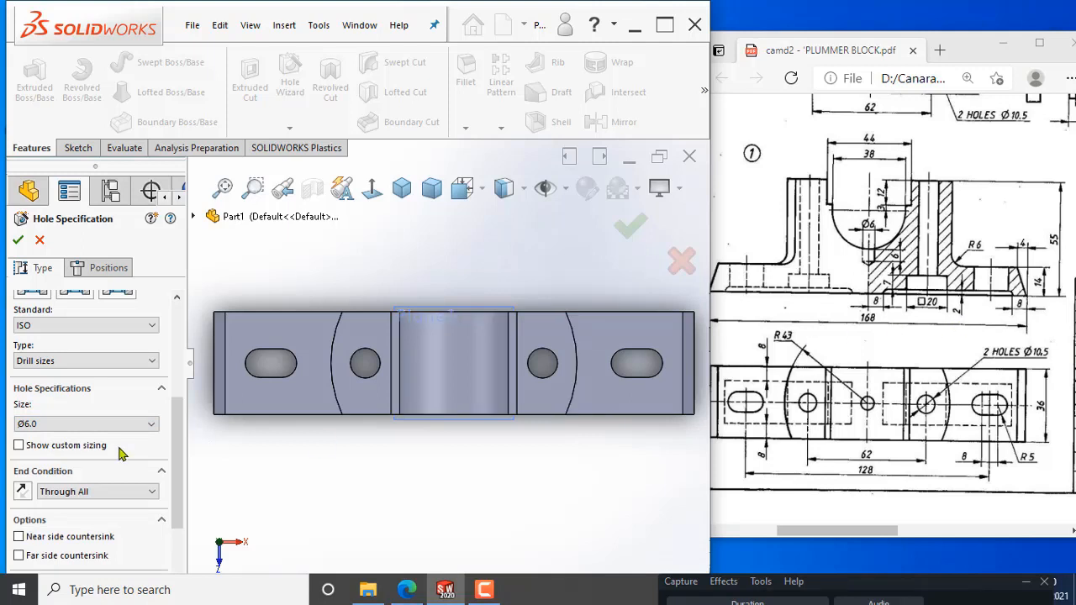
Step: Set the Ø6 hole's end condition to Blind with a depth of 6 mm
scroll(178, 411, down, 3)
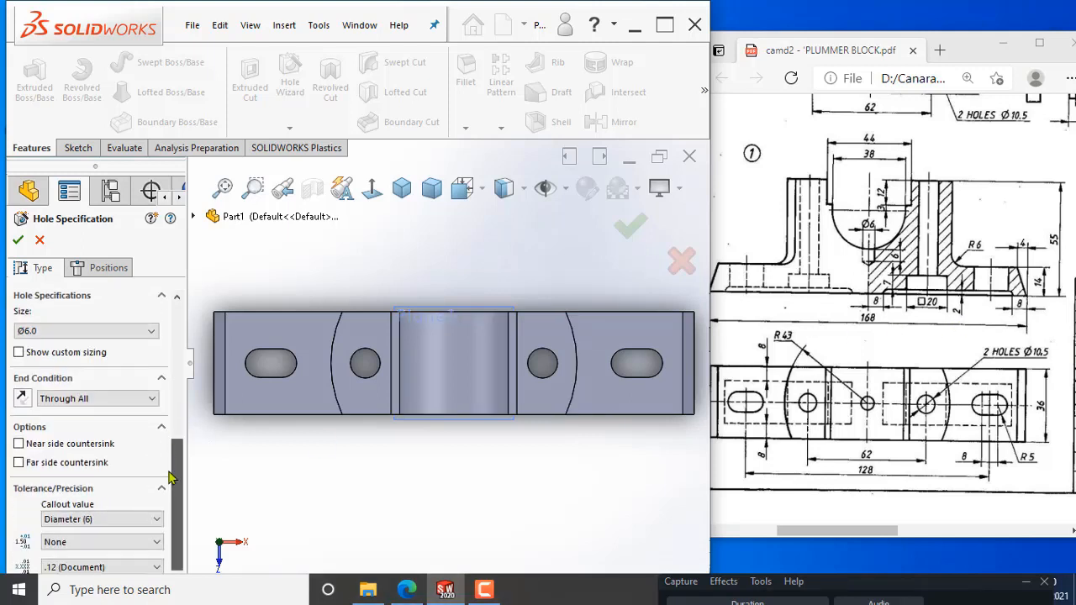
click(113, 398)
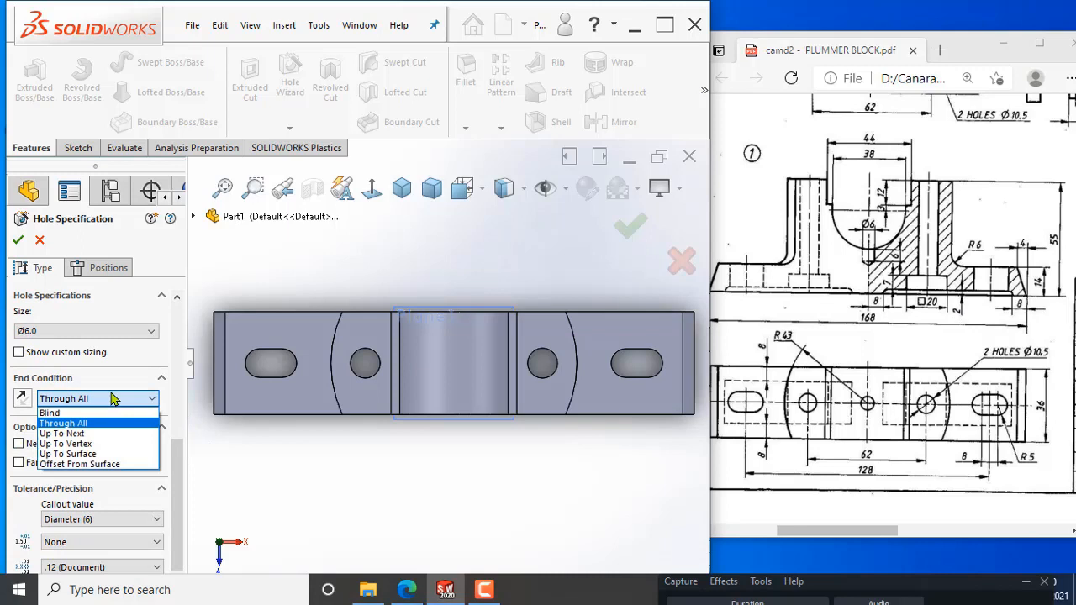
click(97, 412)
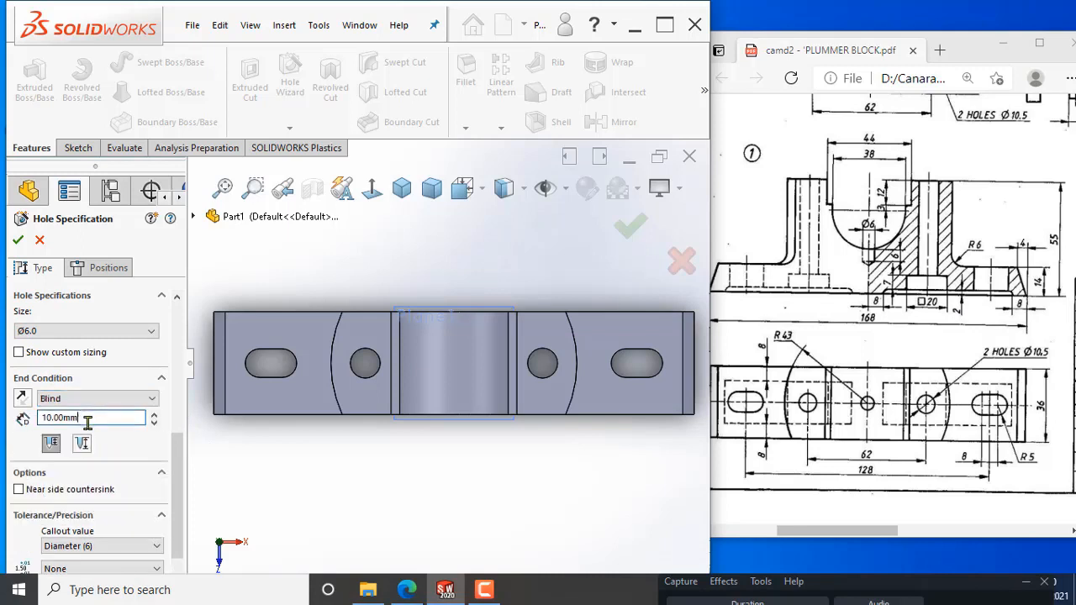
drag(88, 418, 34, 418)
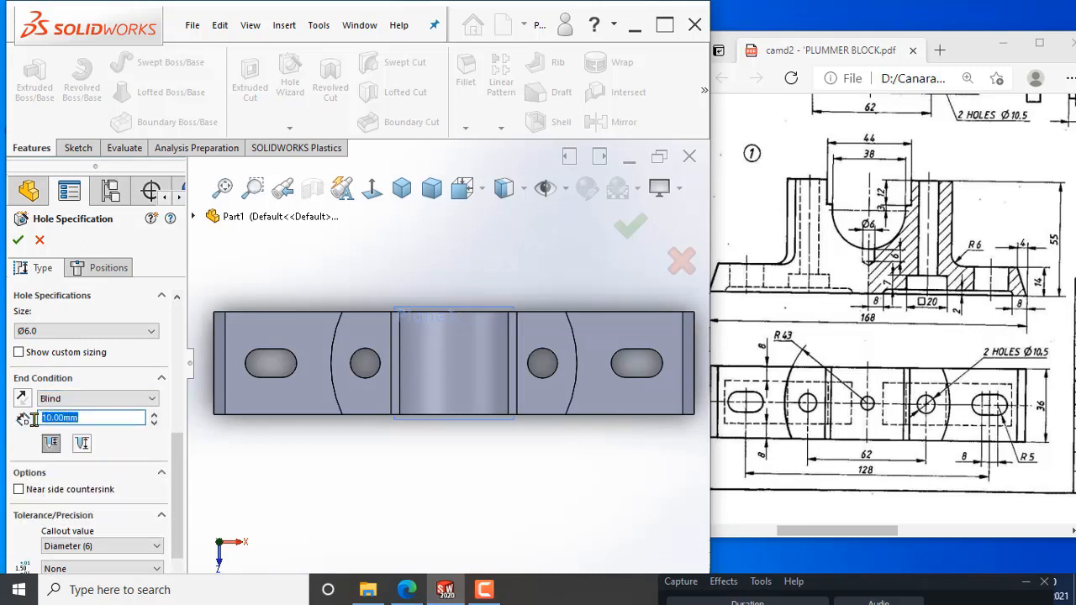
text(6)
Step: Position the hole on the plane tangent to the bearing seat, centred on the origin, and try to create it
click(104, 270)
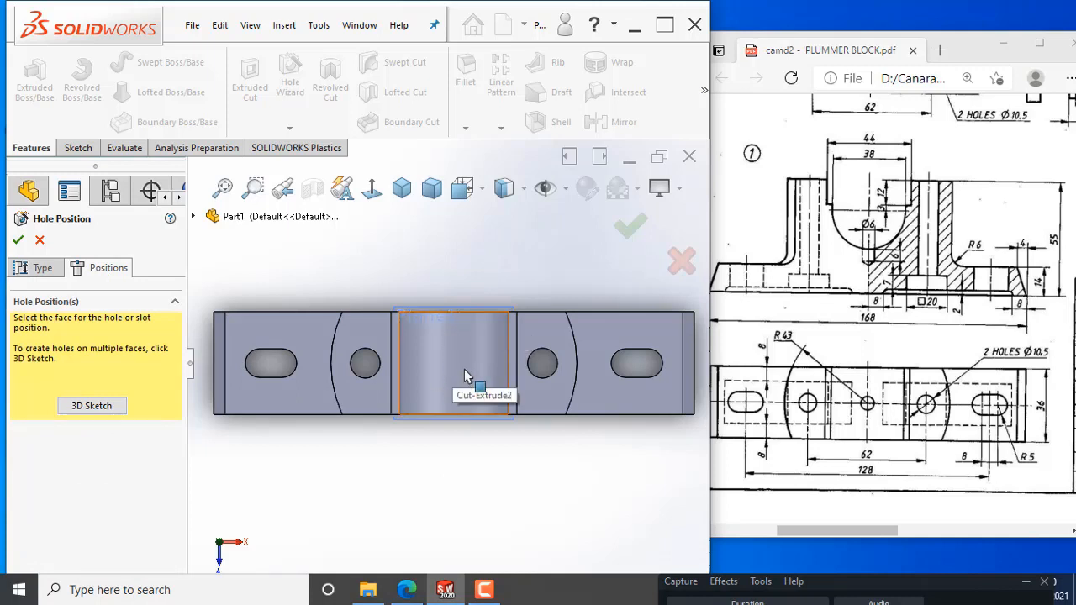
click(456, 313)
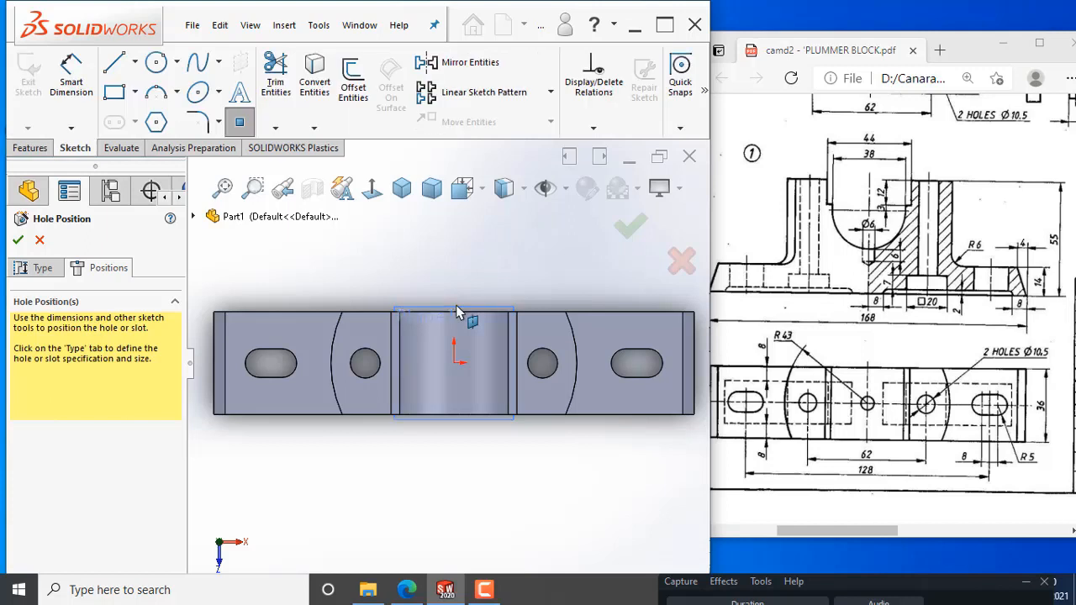
click(454, 363)
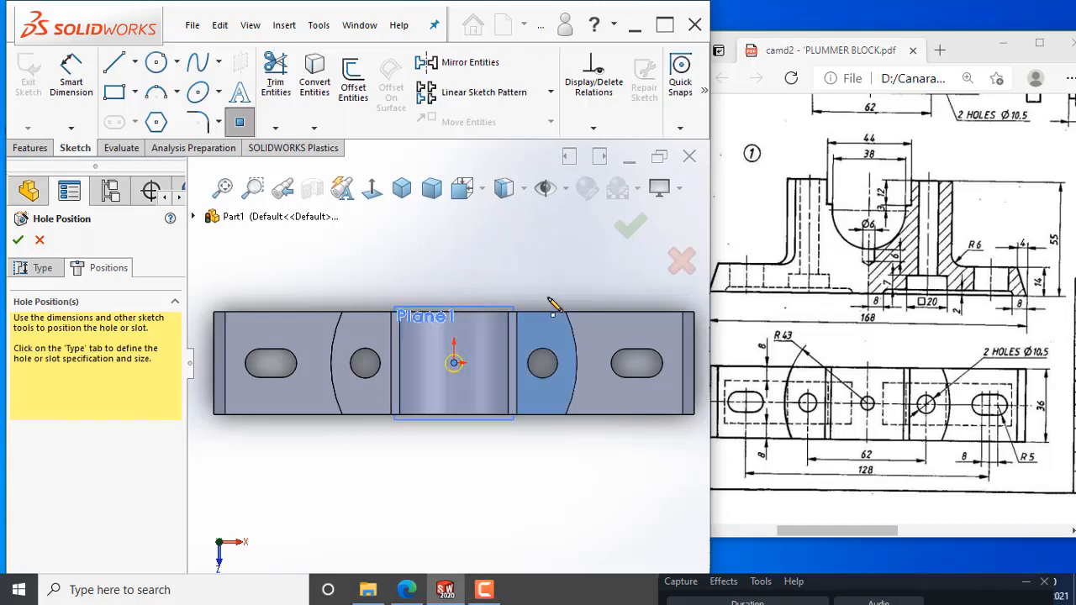
click(18, 241)
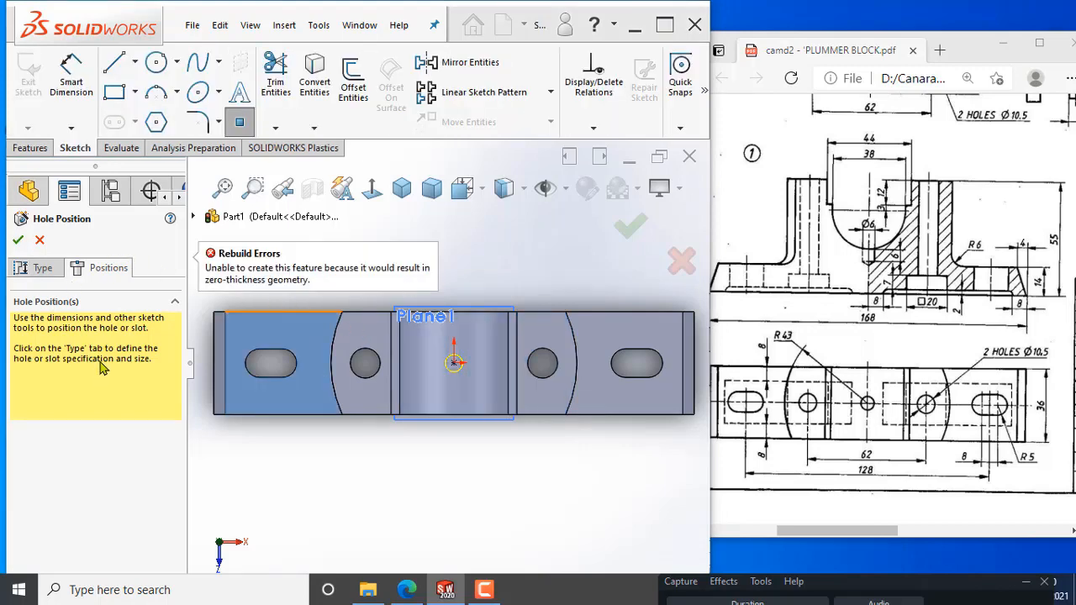
click(18, 241)
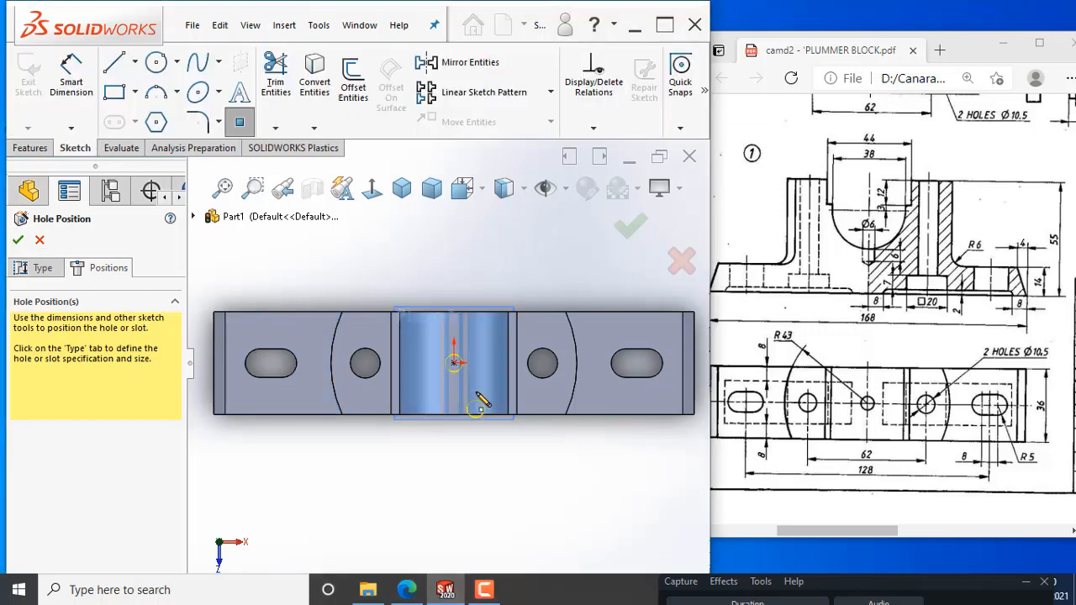
Step: View the tangent plane face-on and try to move the hole's centre point off the origin
mouse_move(477, 401)
middle_down()
mouse_move(473, 256)
mouse_move(457, 248)
mouse_move(481, 274)
mouse_move(502, 273)
middle_up()
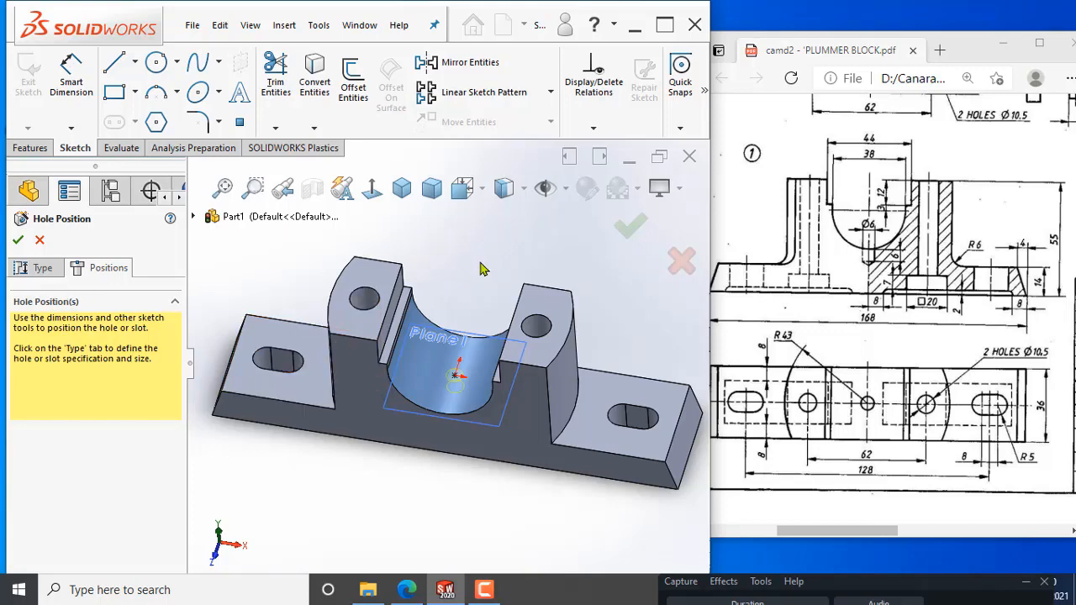
key(space)
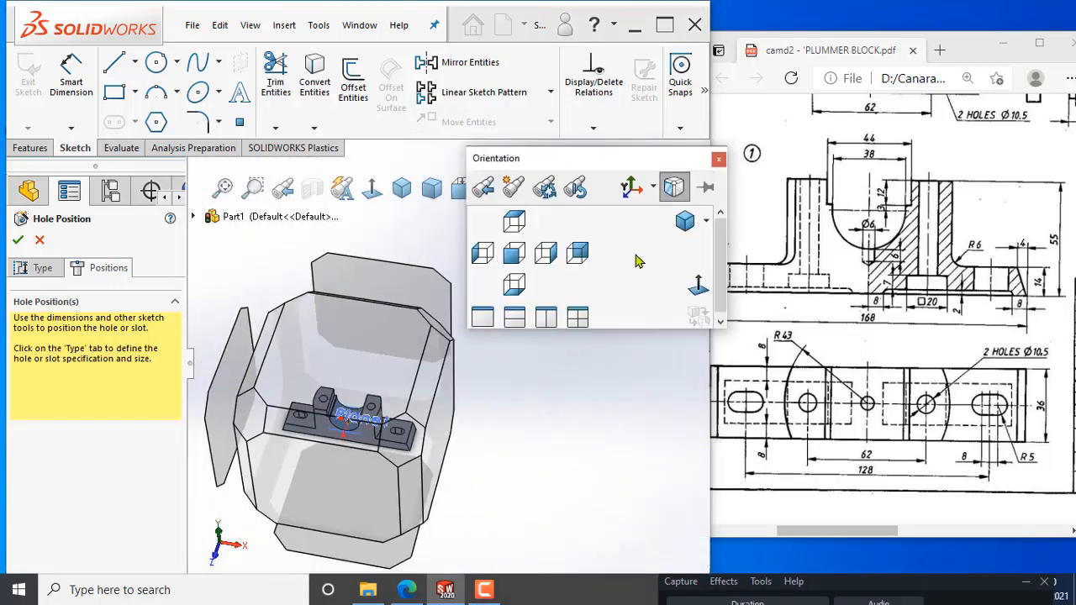
click(698, 287)
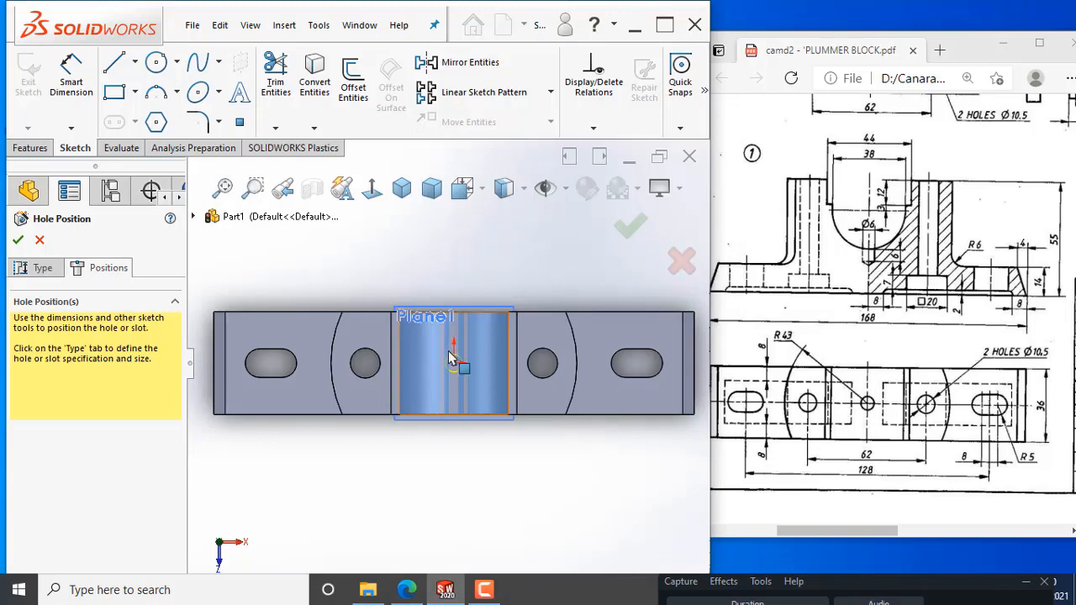
scroll(487, 378, down, 3)
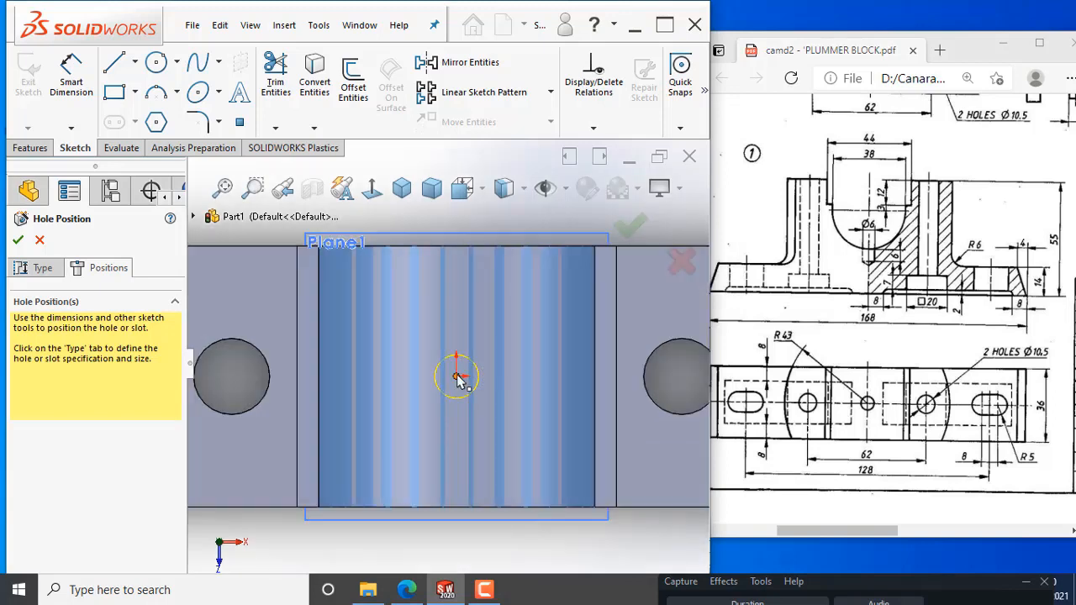
drag(456, 376, 477, 337)
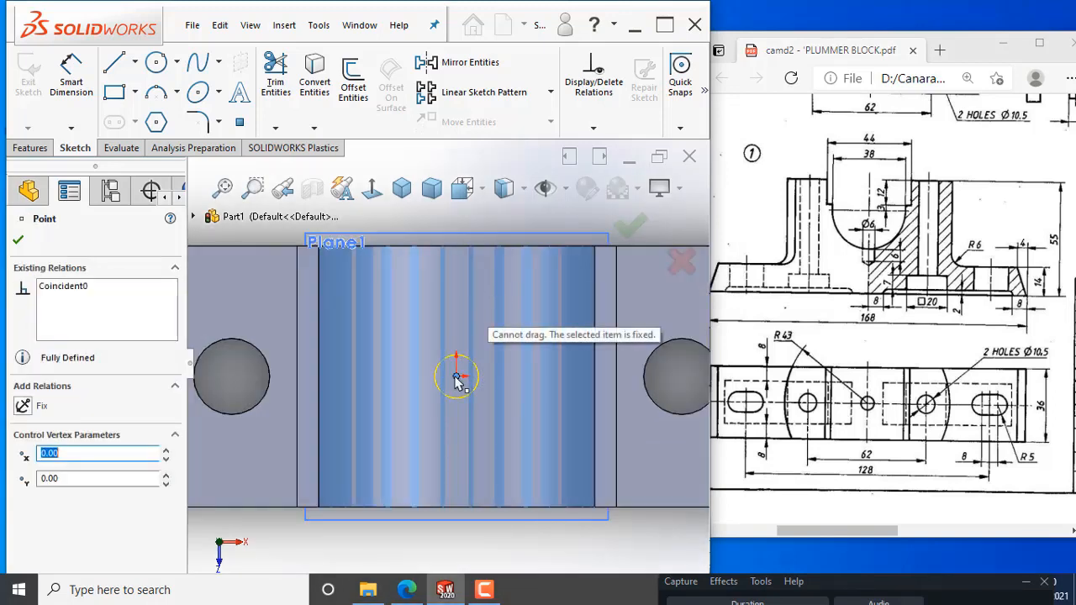
Step: Try again to create the hole on the tangent plane, and cancel the Hole Wizard
click(637, 228)
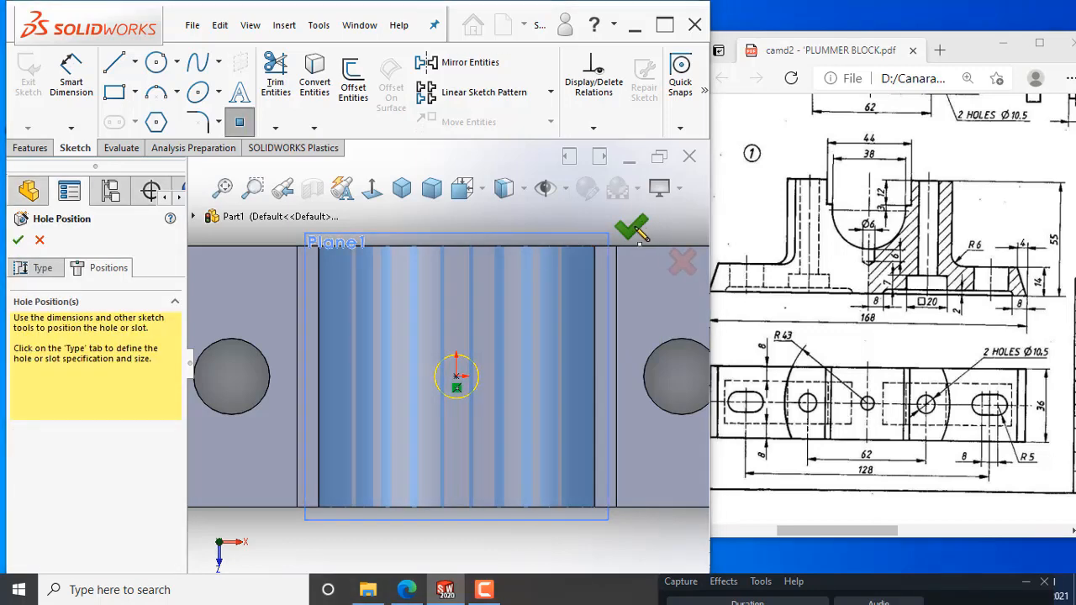
click(632, 227)
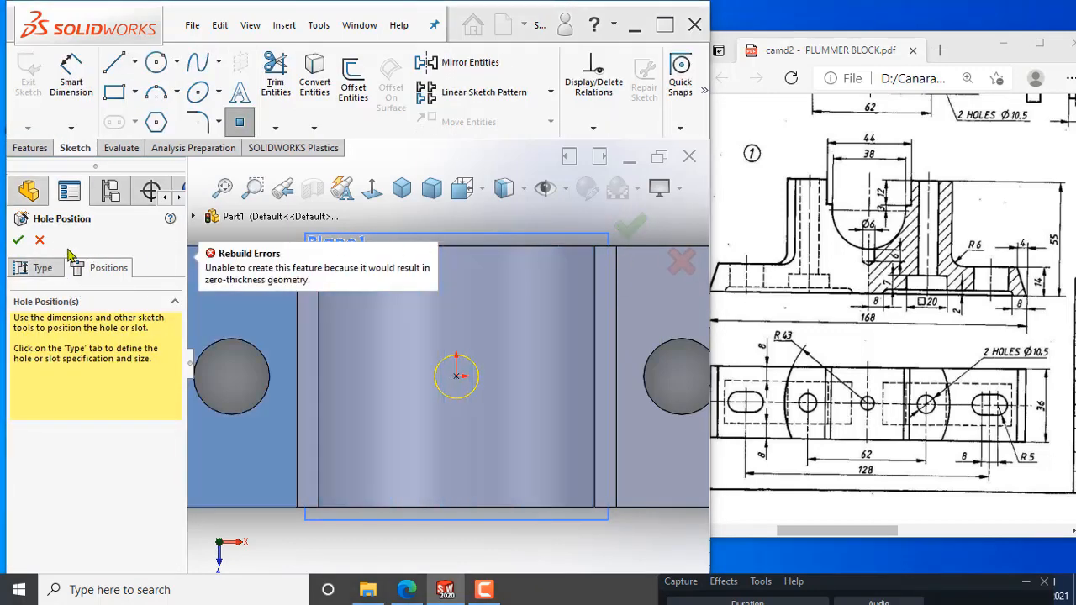
click(18, 243)
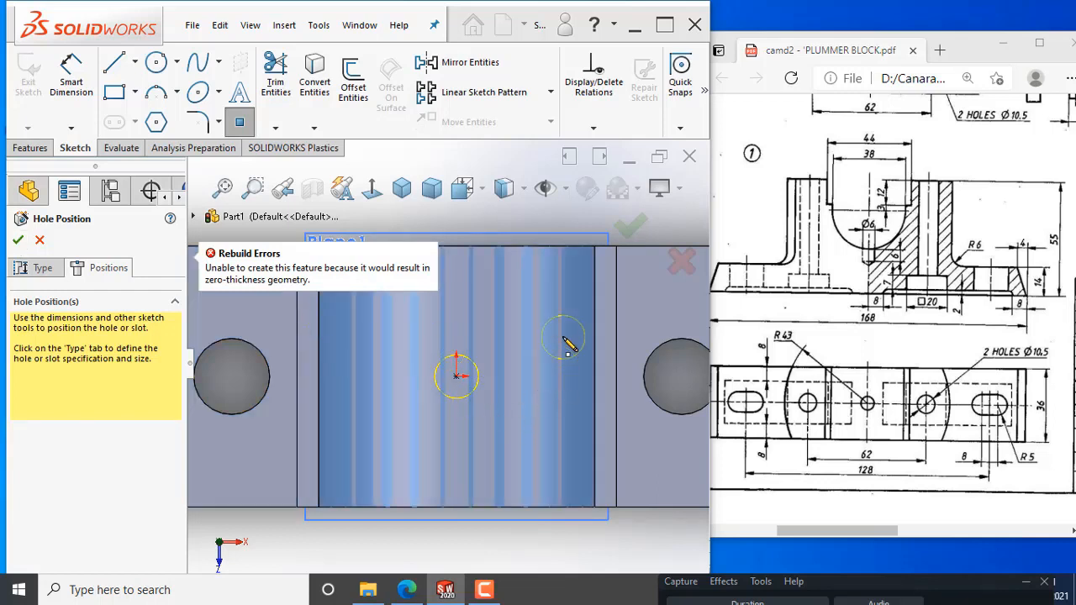
key(Escape)
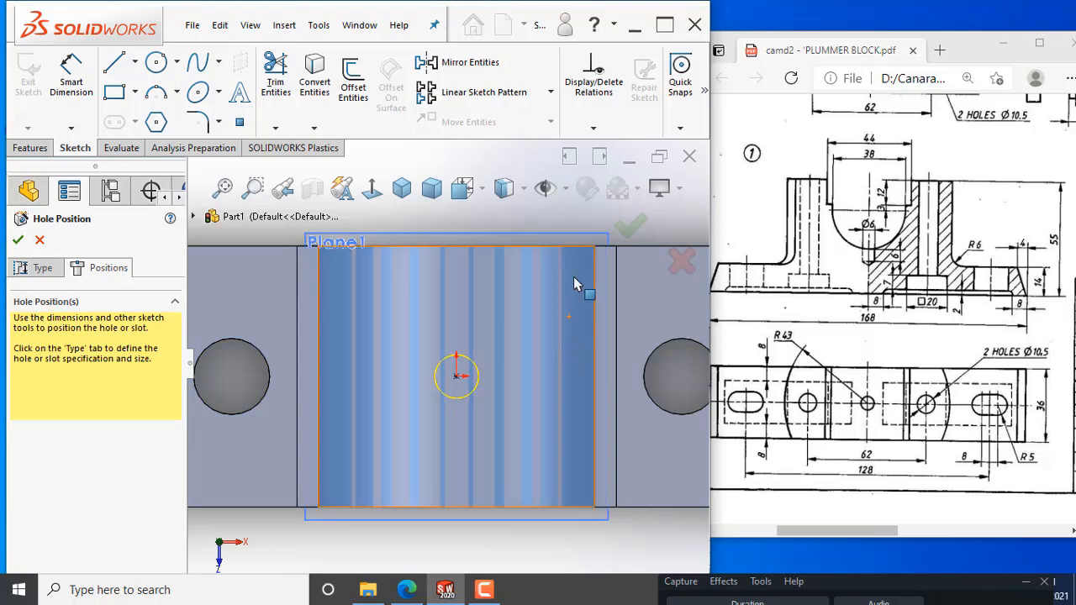
click(38, 241)
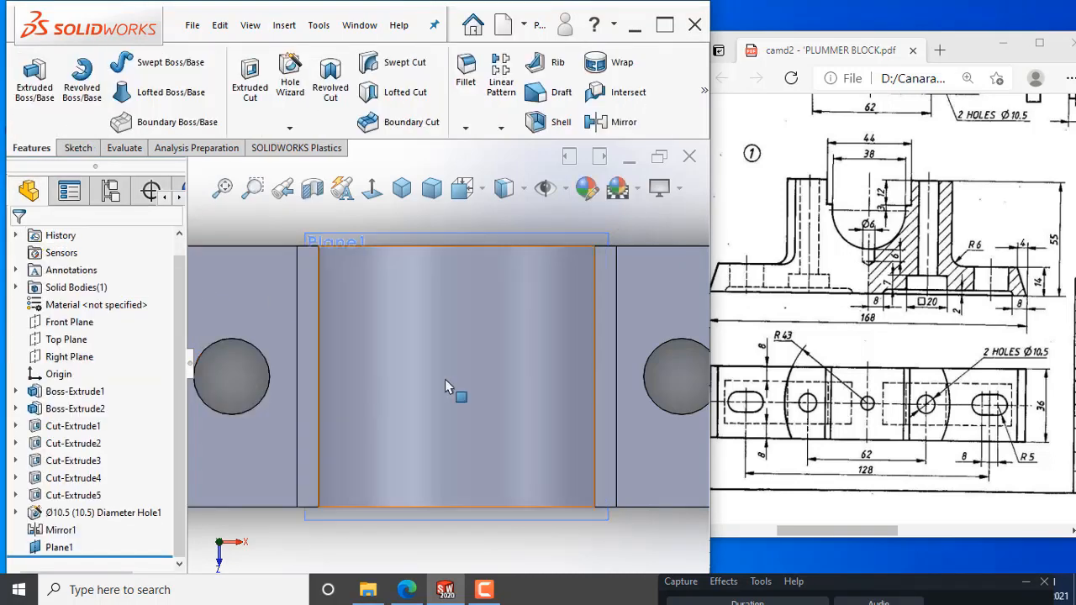
Step: Start a new Ø6.0 Hole Wizard hole with a Blind end condition and 6 mm depth
click(289, 80)
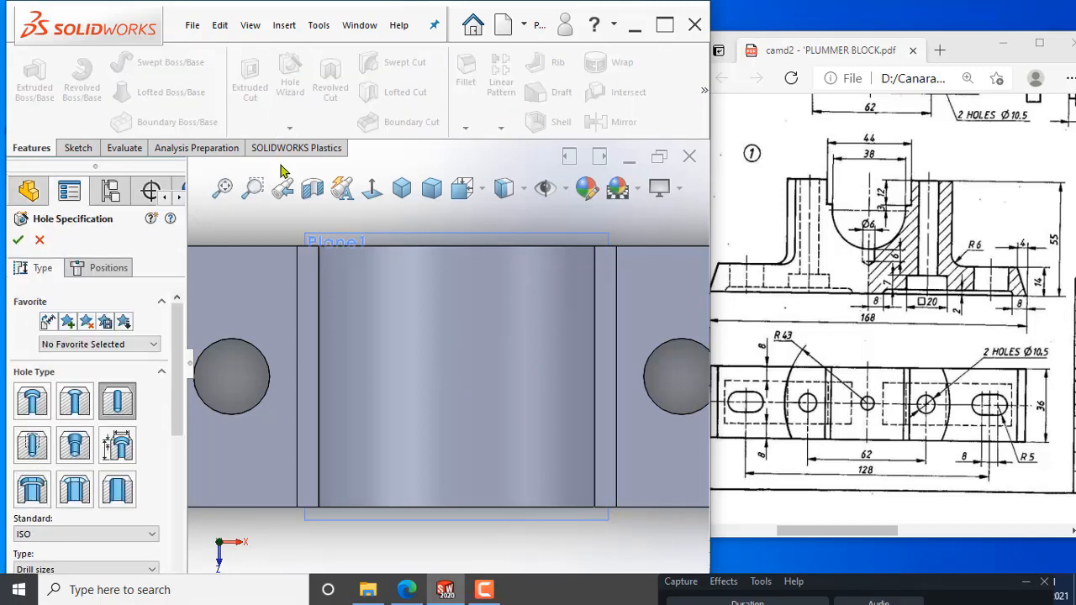
scroll(178, 361, down, 8)
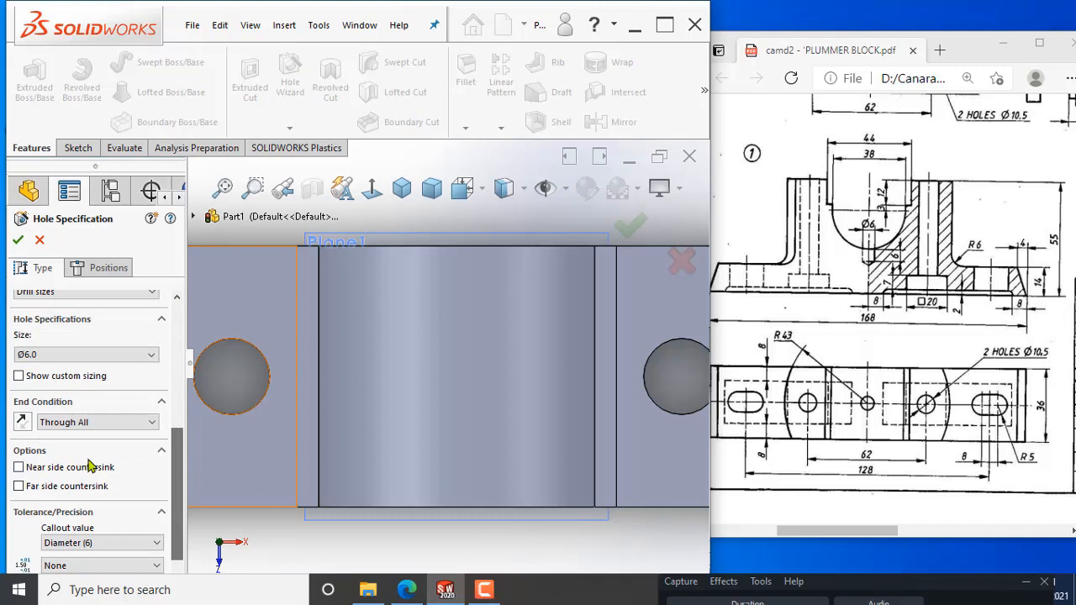
click(113, 421)
click(106, 435)
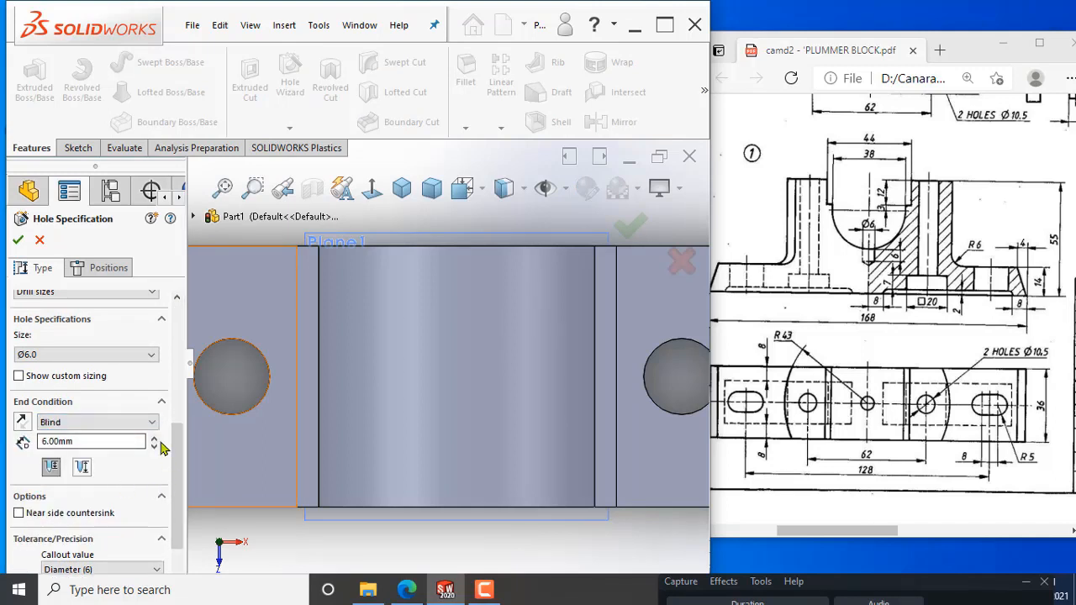
scroll(178, 454, down, 2)
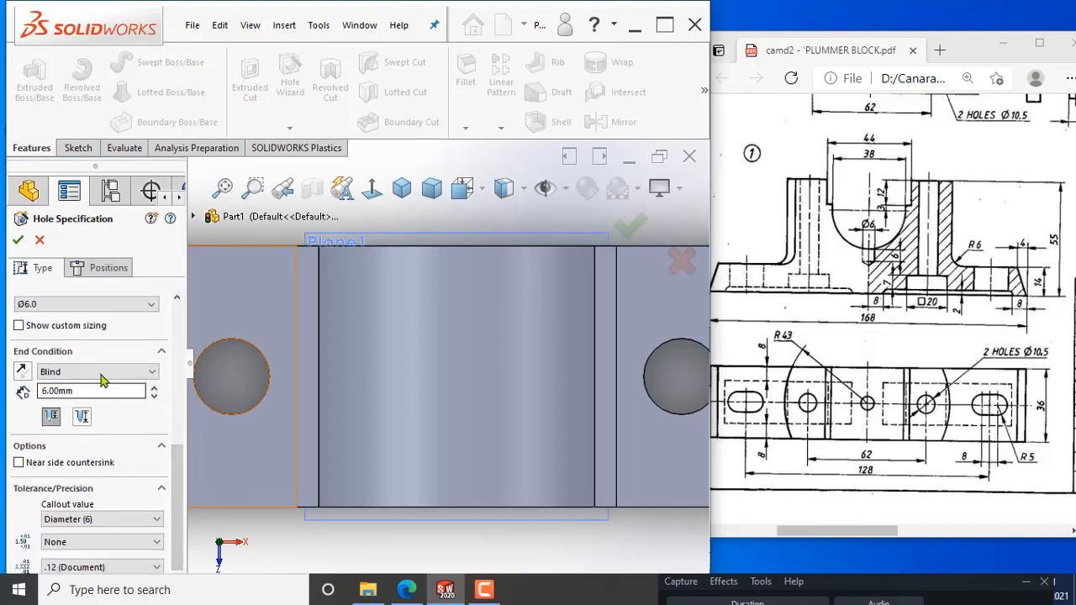
Step: Choose the semicircular bearing seat face for the hole and try to locate its centre point at the origin
click(103, 267)
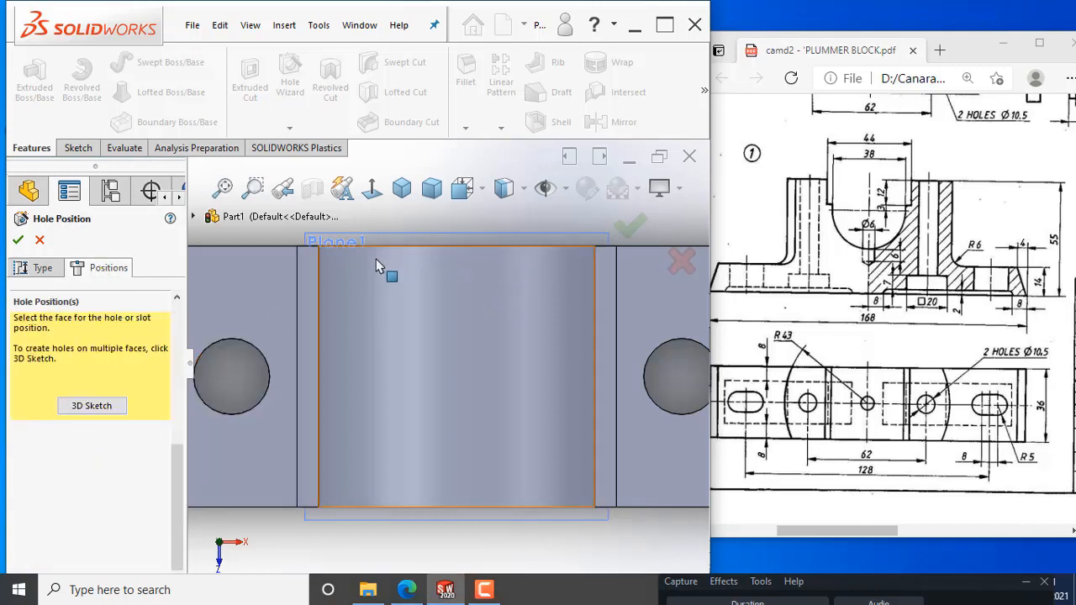
click(379, 279)
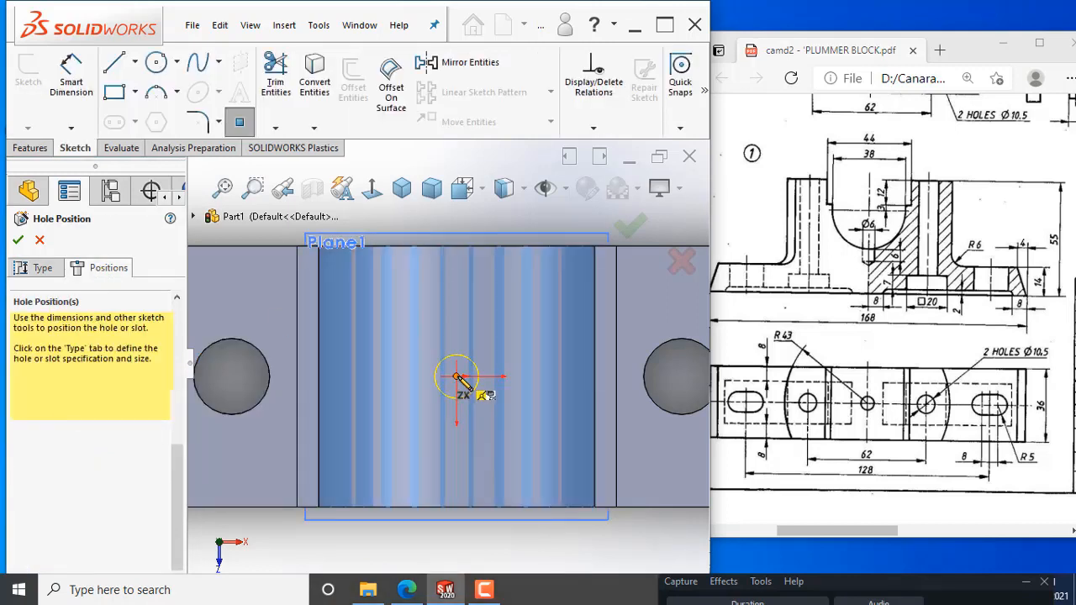
click(456, 377)
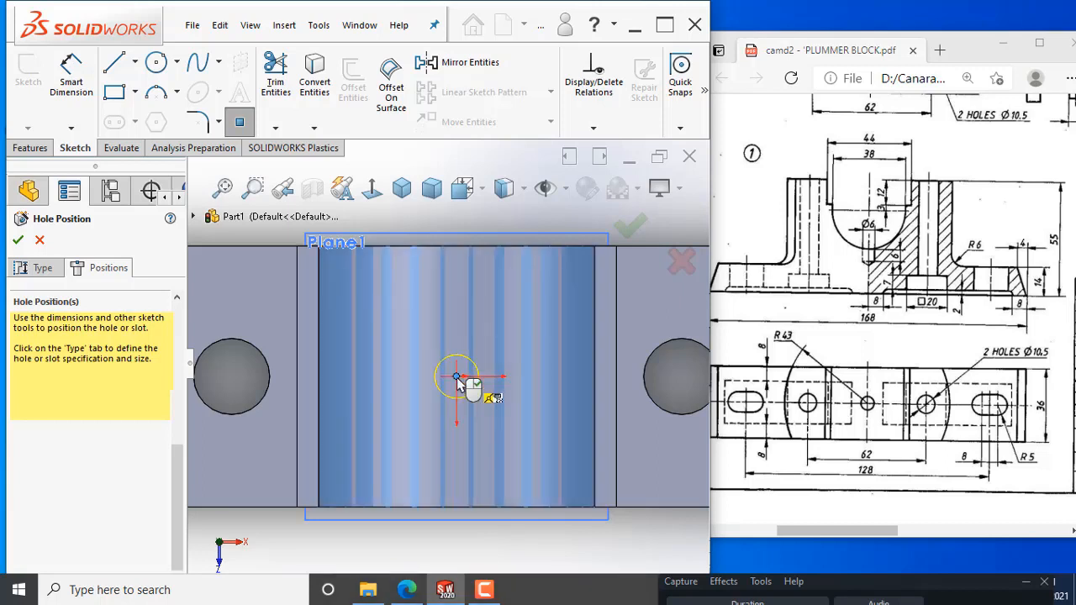
right_click(456, 377)
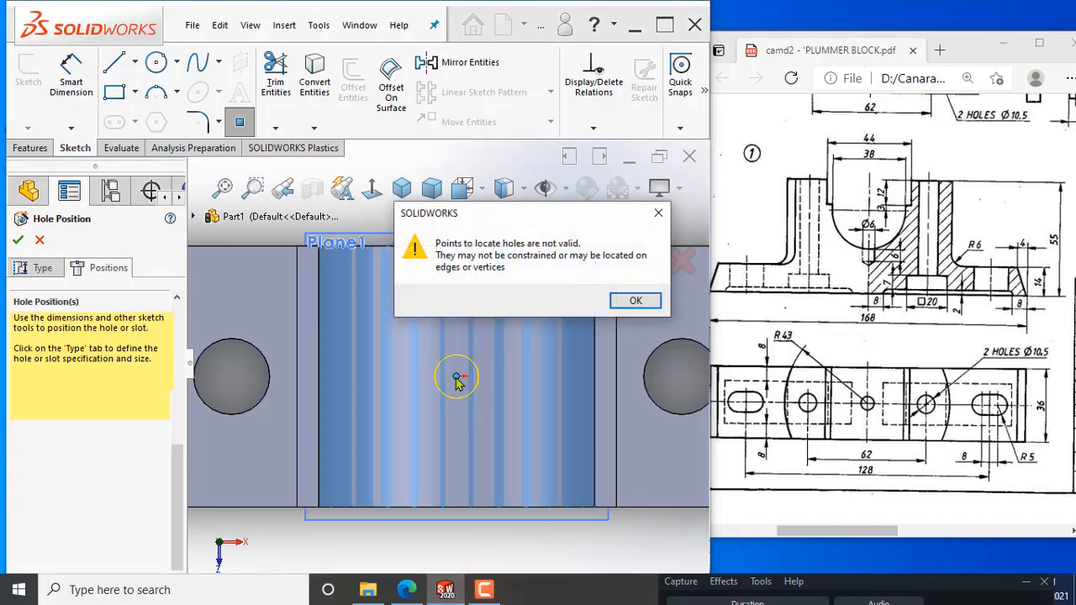
click(623, 302)
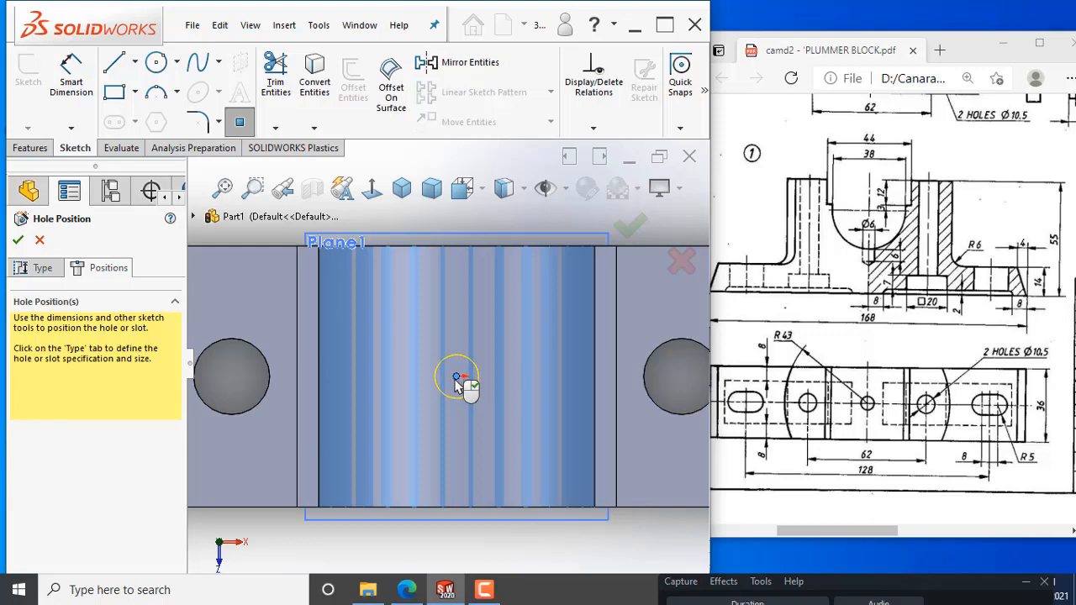
Step: View the bearing seat from above and try to create the hole with its centre point at the origin
middle_drag(468, 421, 453, 295)
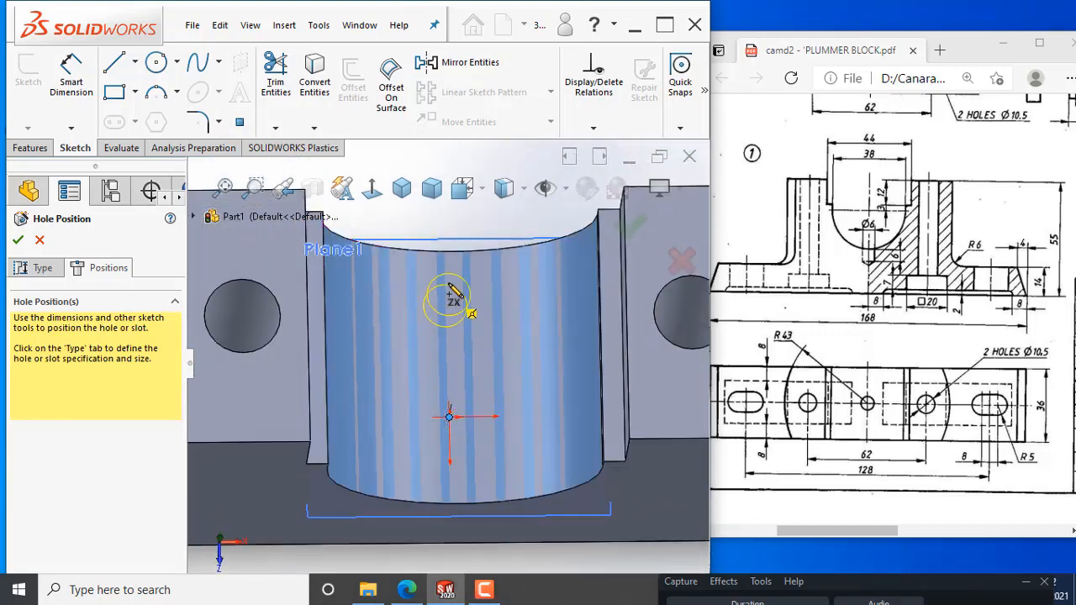
click(371, 187)
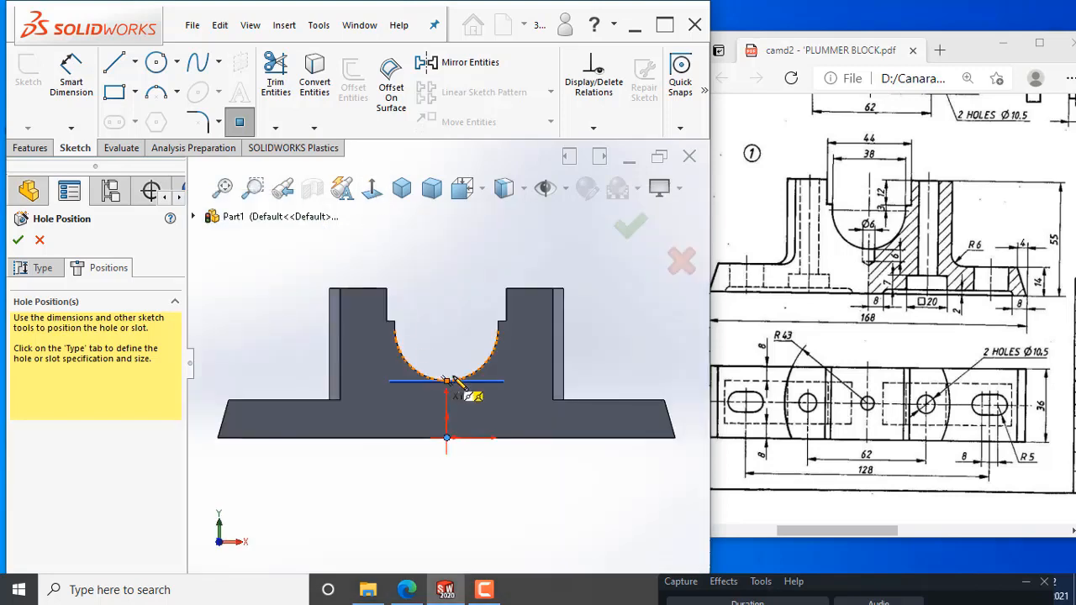
key(space)
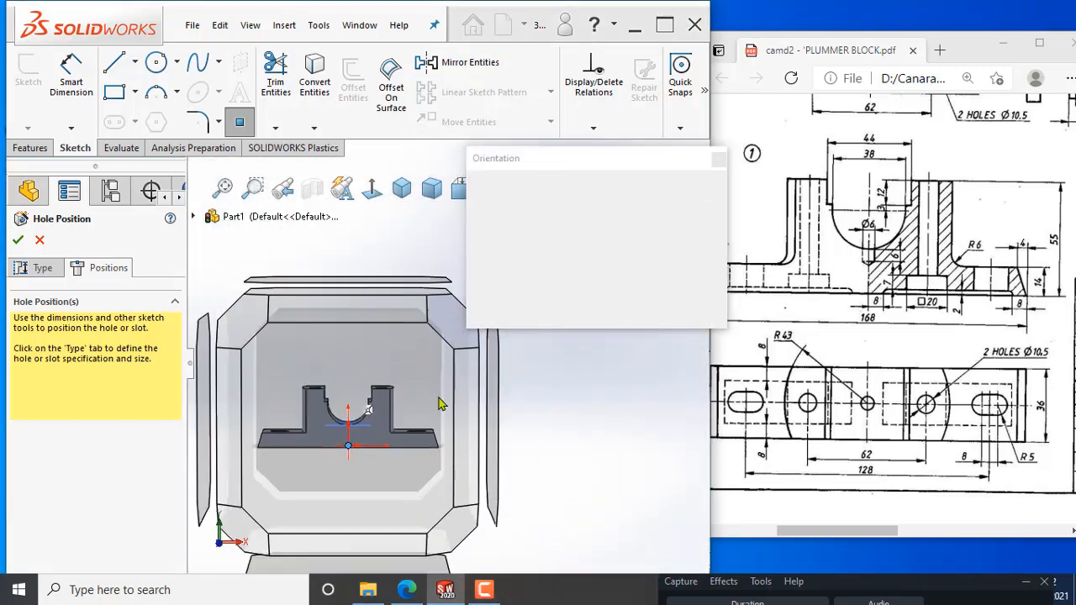
click(509, 232)
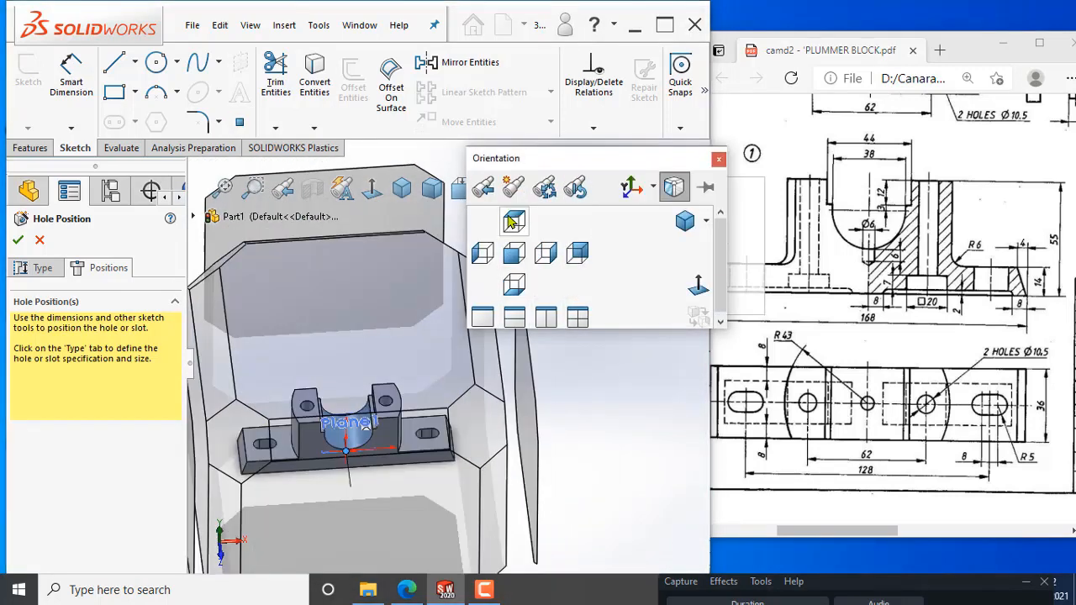
scroll(452, 370, down, 3)
scroll(452, 370, down, 4)
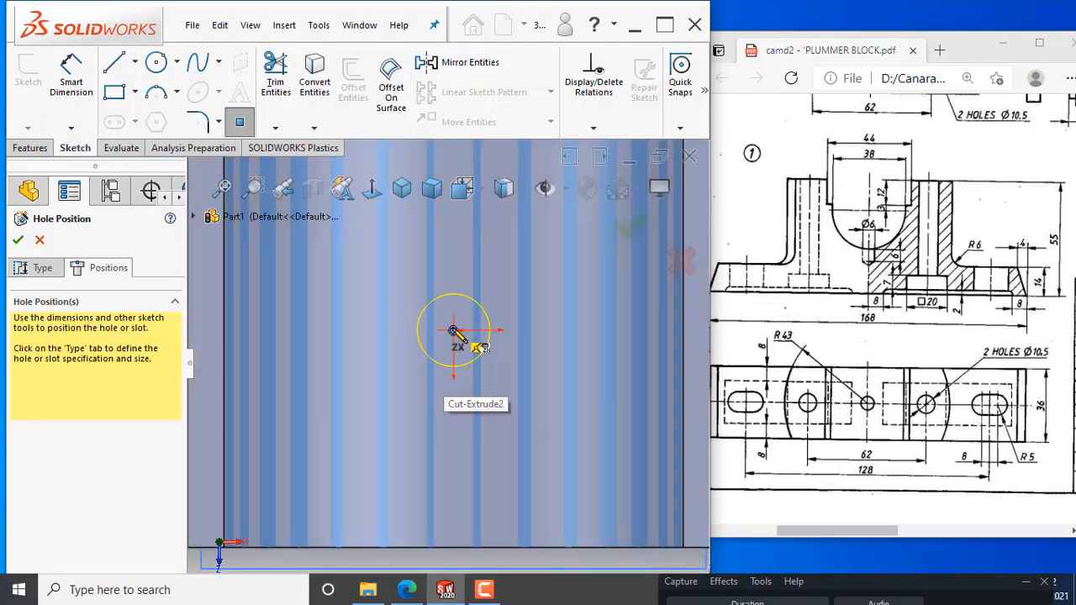
click(452, 331)
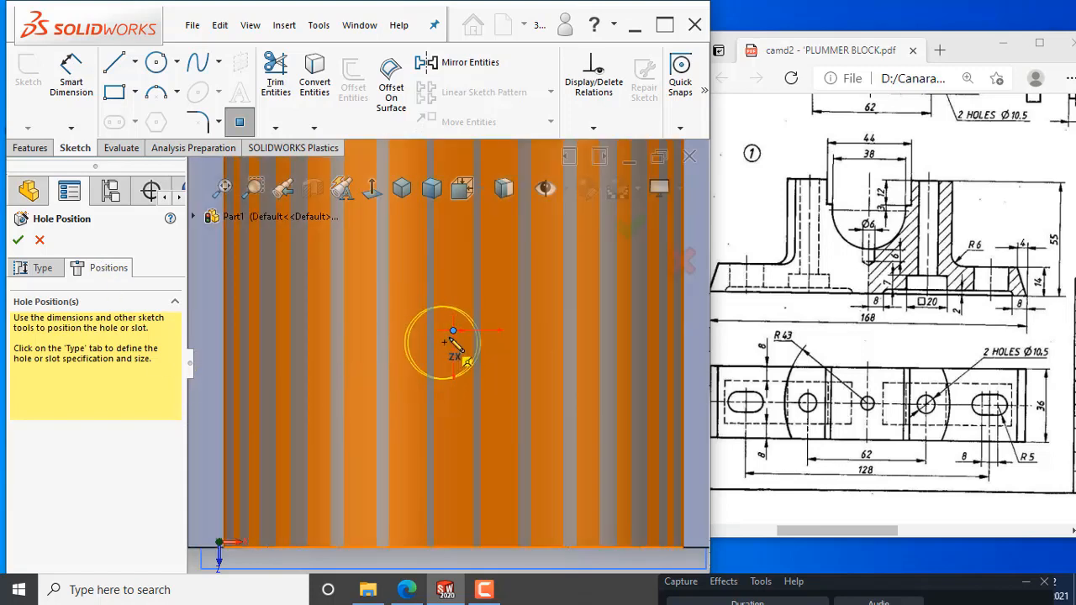
click(453, 331)
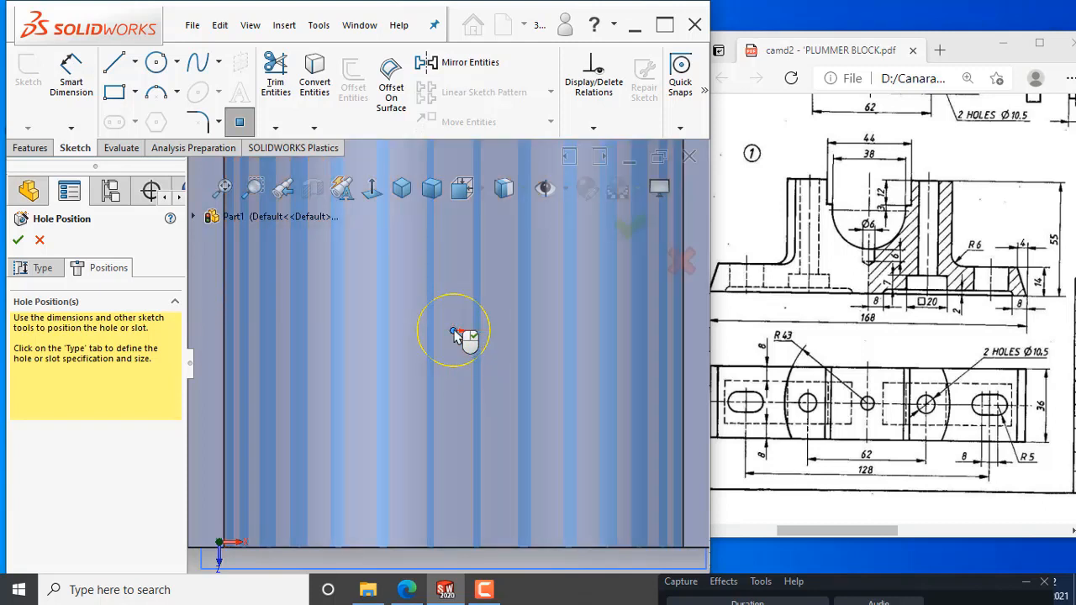
right_click(453, 333)
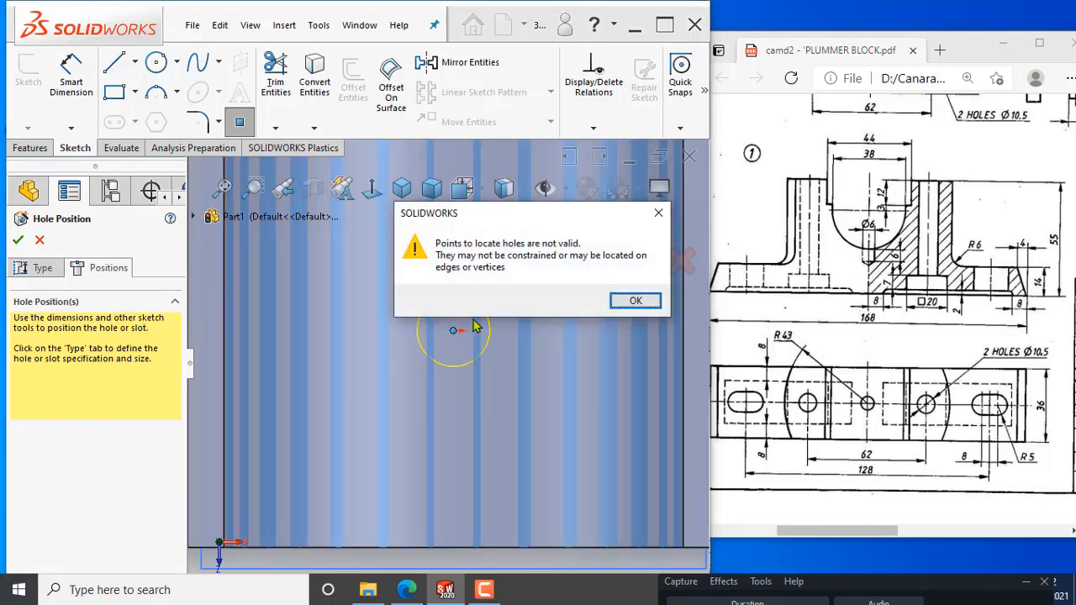
click(630, 303)
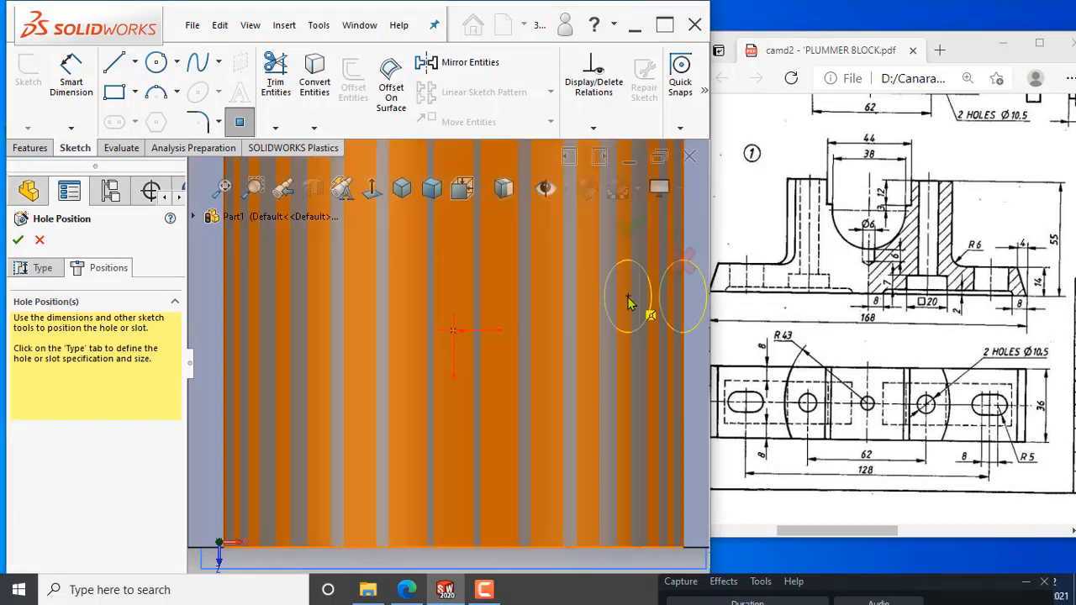
Step: Try again to place the hole's centre point at the origin and accept the hole
click(454, 330)
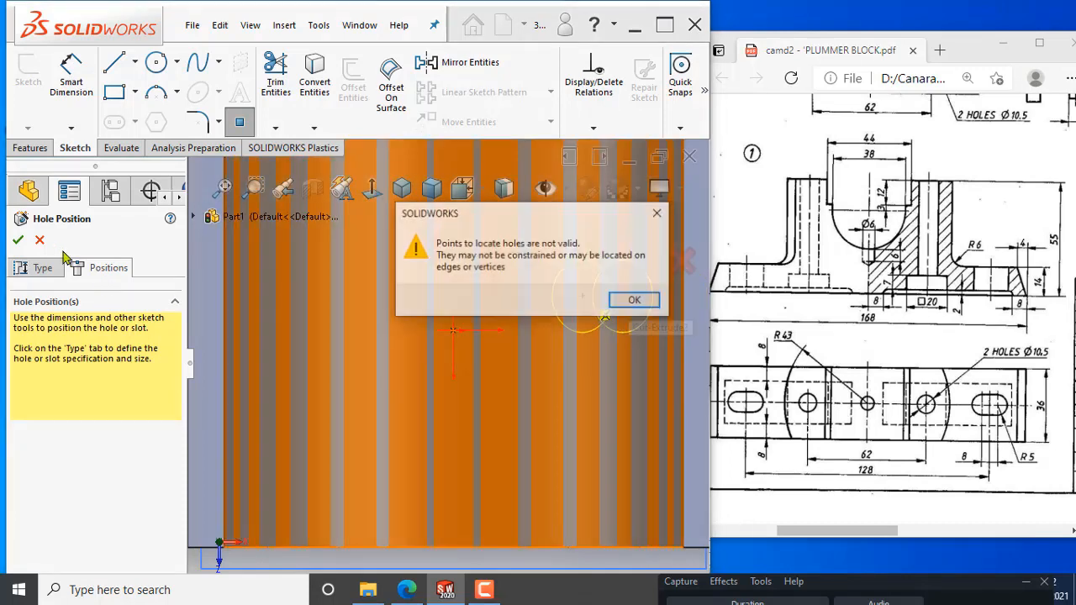
click(637, 300)
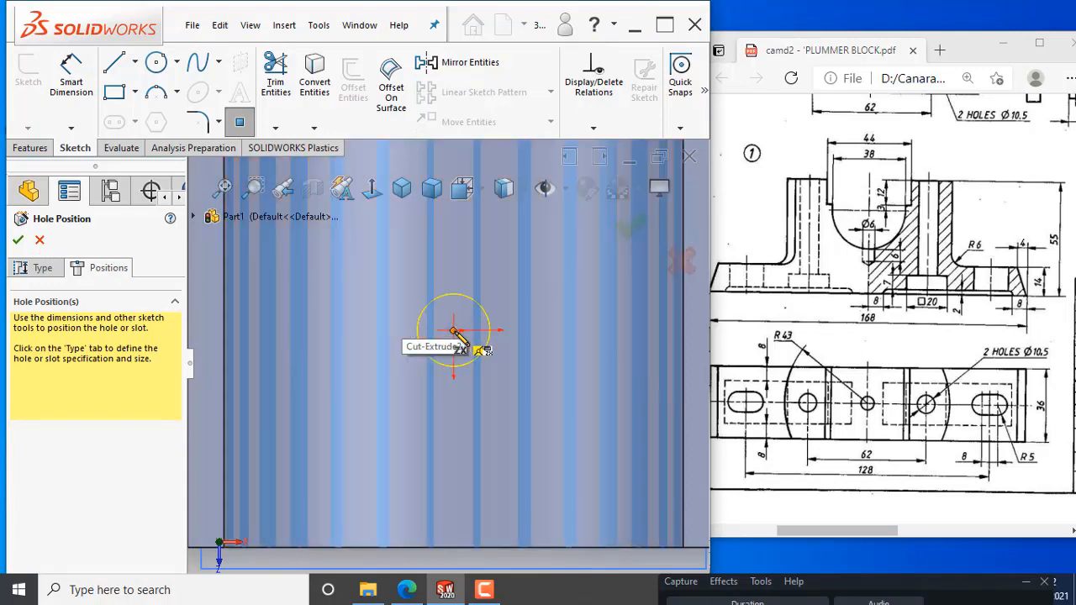
key(Escape)
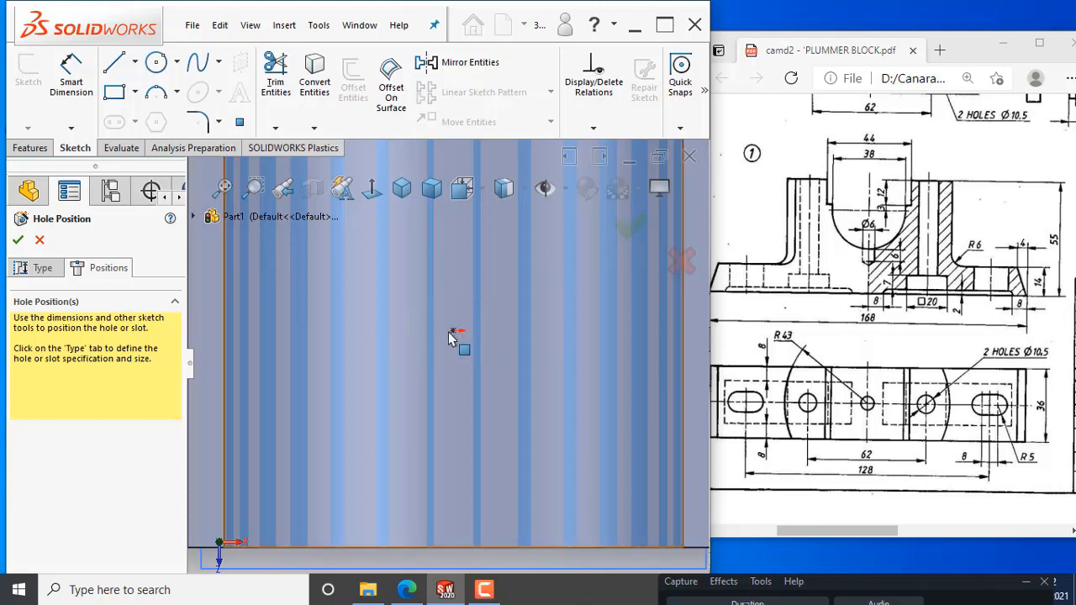
click(19, 241)
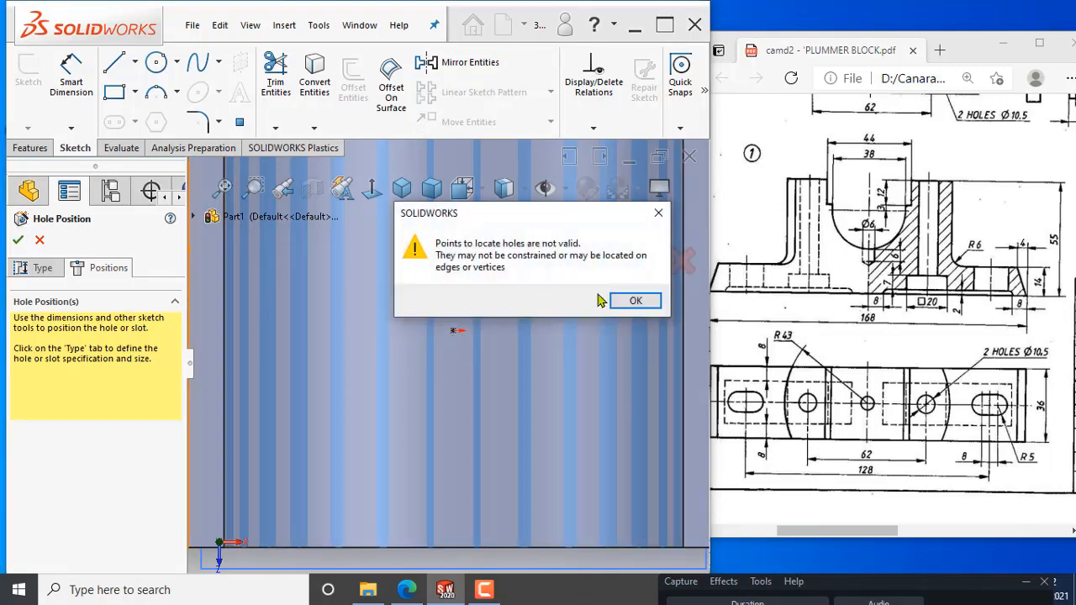
click(626, 301)
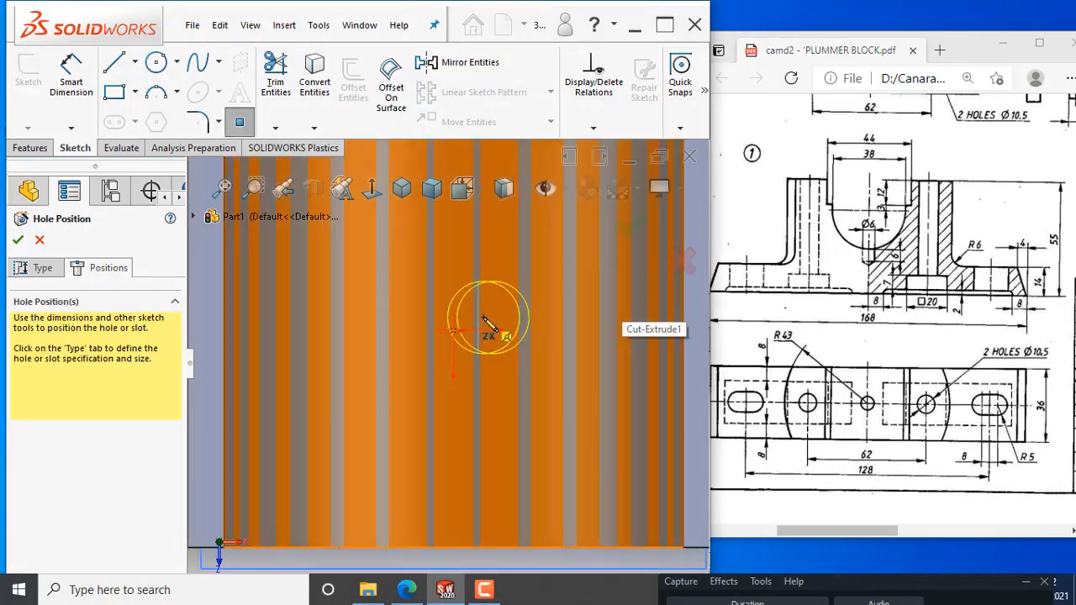
scroll(547, 358, up, 3)
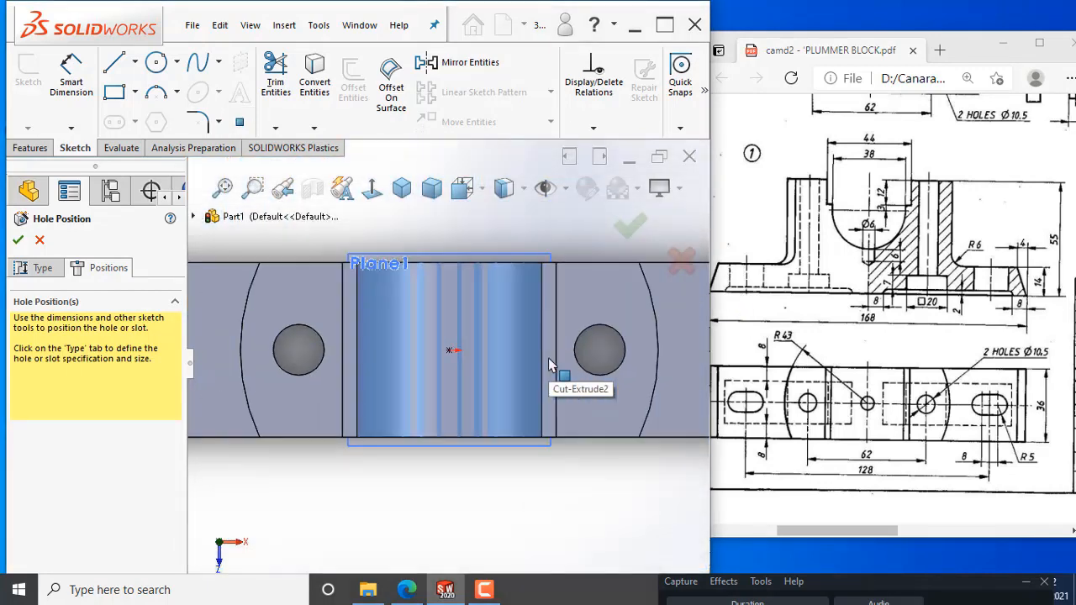
scroll(548, 357, up, 1)
click(631, 225)
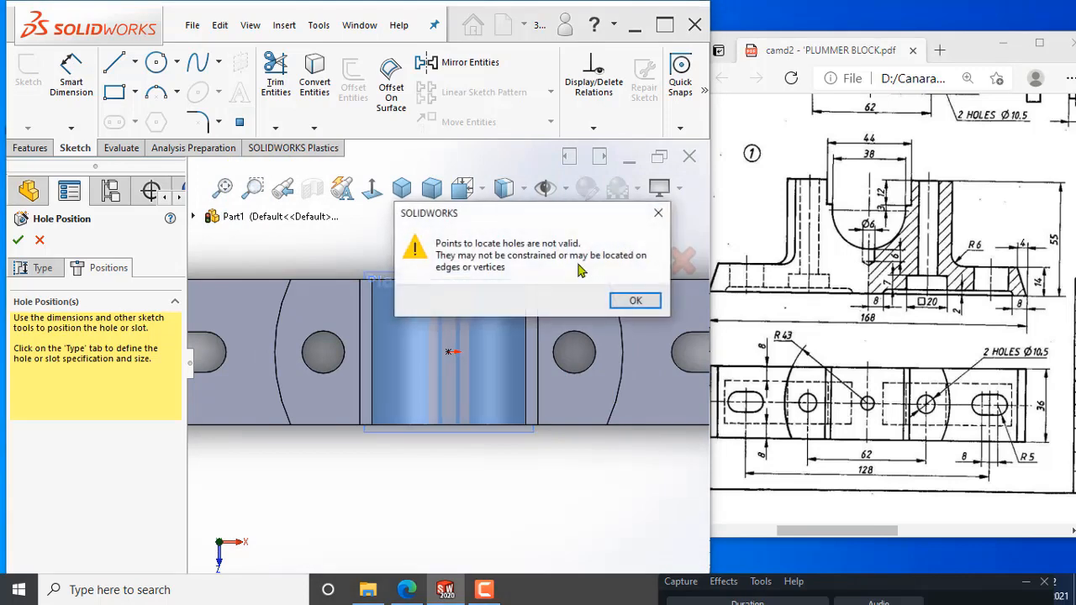
click(635, 300)
Step: Inspect the bearing seat from an oblique angle, return to the top view and place a hole point at the origin
middle_drag(493, 404, 473, 310)
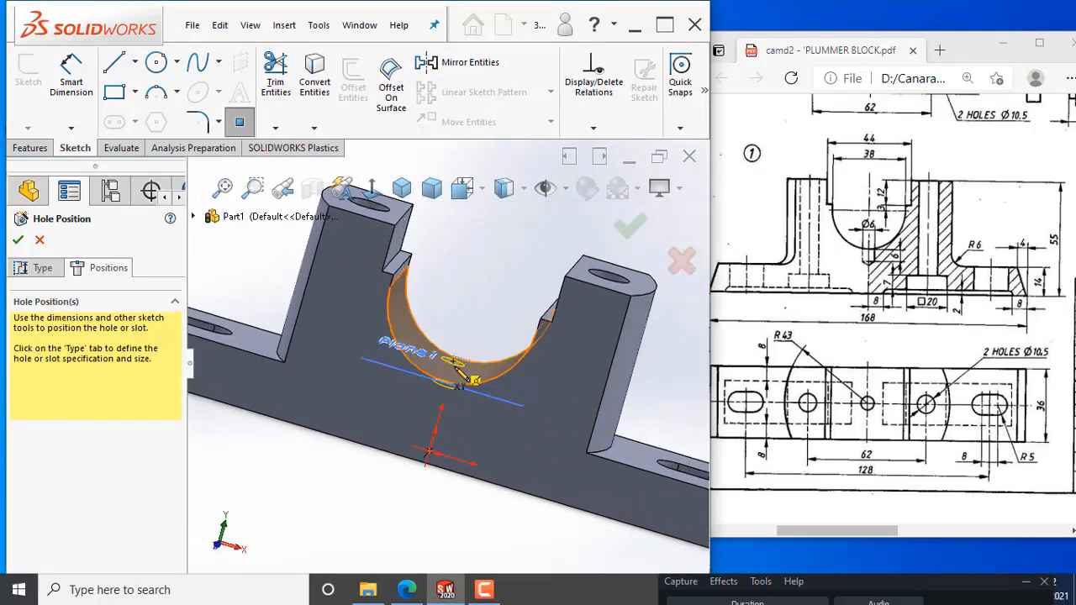
mouse_move(456, 370)
middle_down()
mouse_move(486, 335)
mouse_move(475, 327)
middle_up()
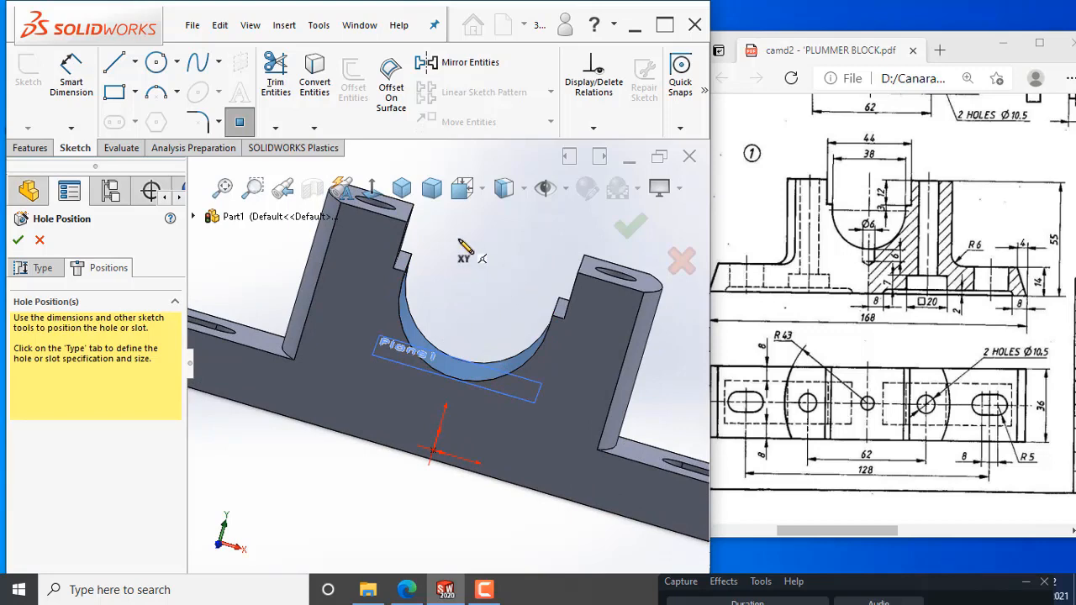
key(space)
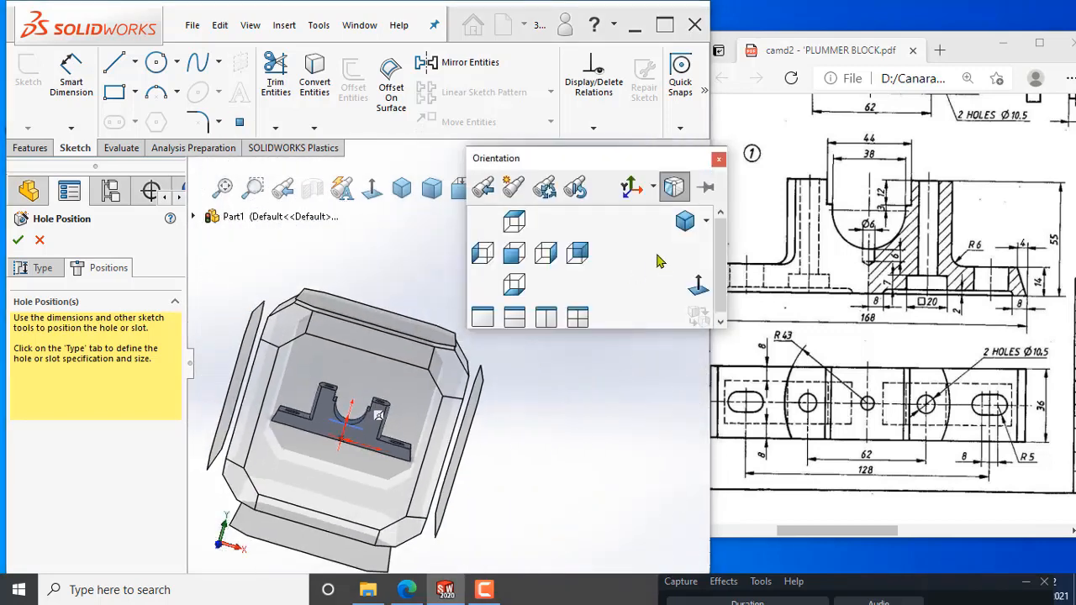
click(515, 221)
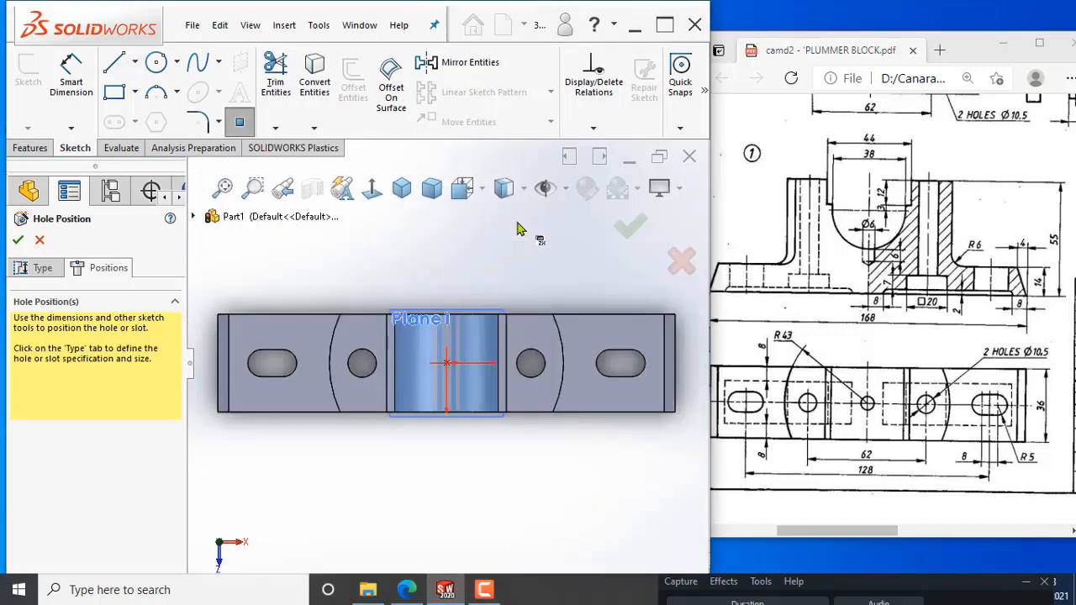
click(446, 363)
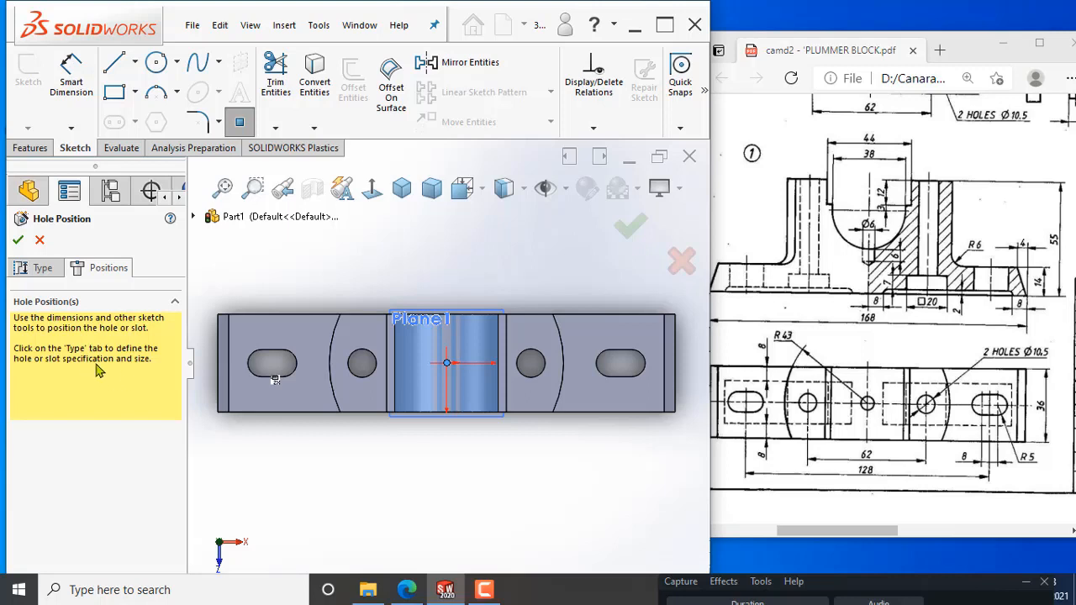
Step: Return to the hole specification and set the standard to ISO and the type to Drill sizes
click(35, 268)
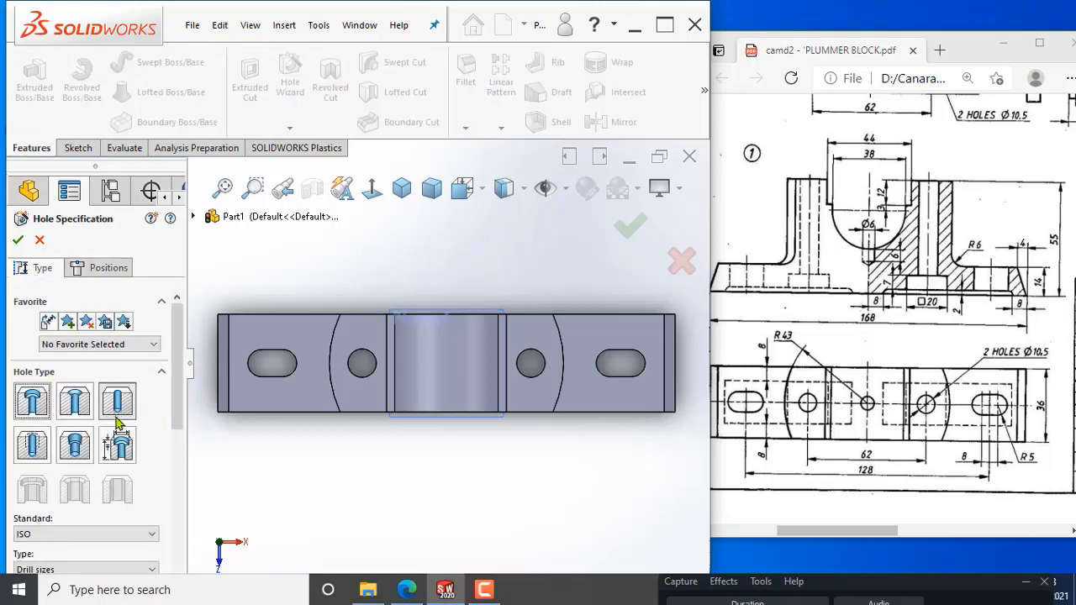
scroll(151, 412, down, 3)
scroll(151, 411, down, 1)
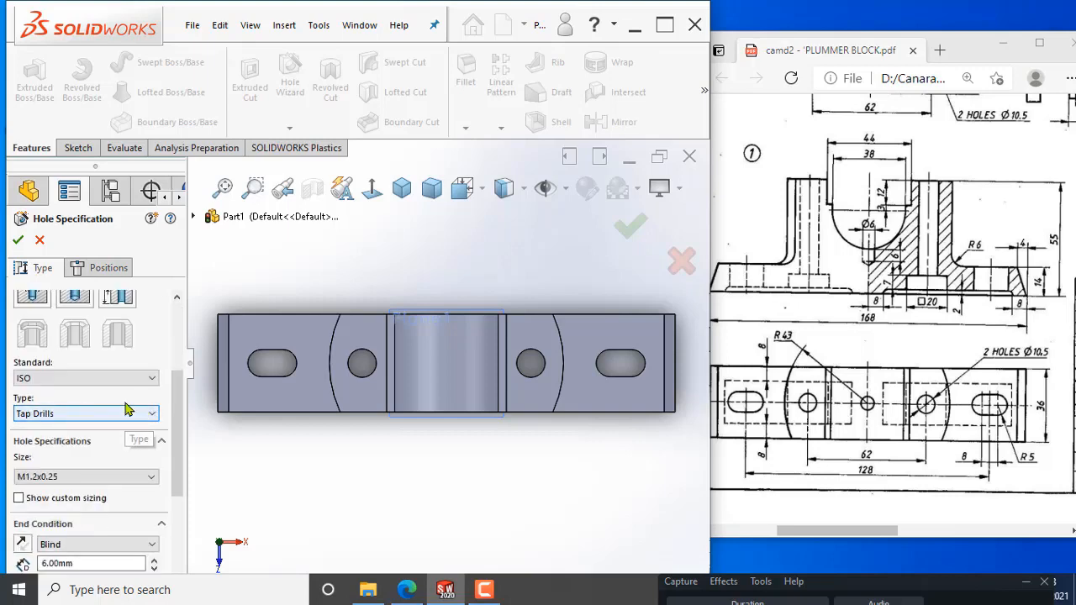
scroll(116, 380, up, 1)
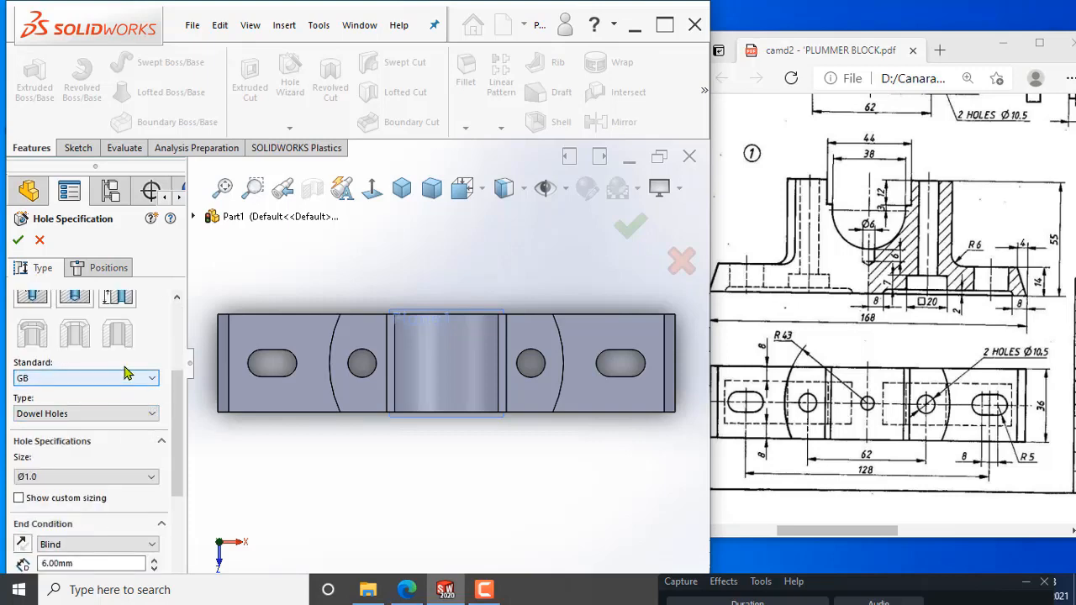
scroll(138, 383, up, 2)
scroll(178, 386, down, 2)
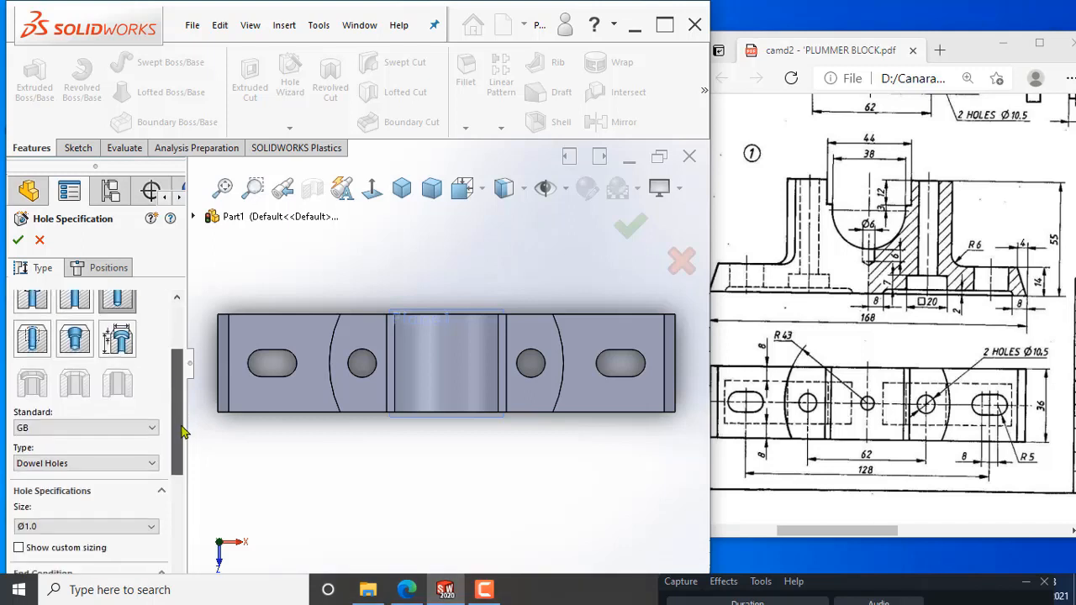
click(84, 417)
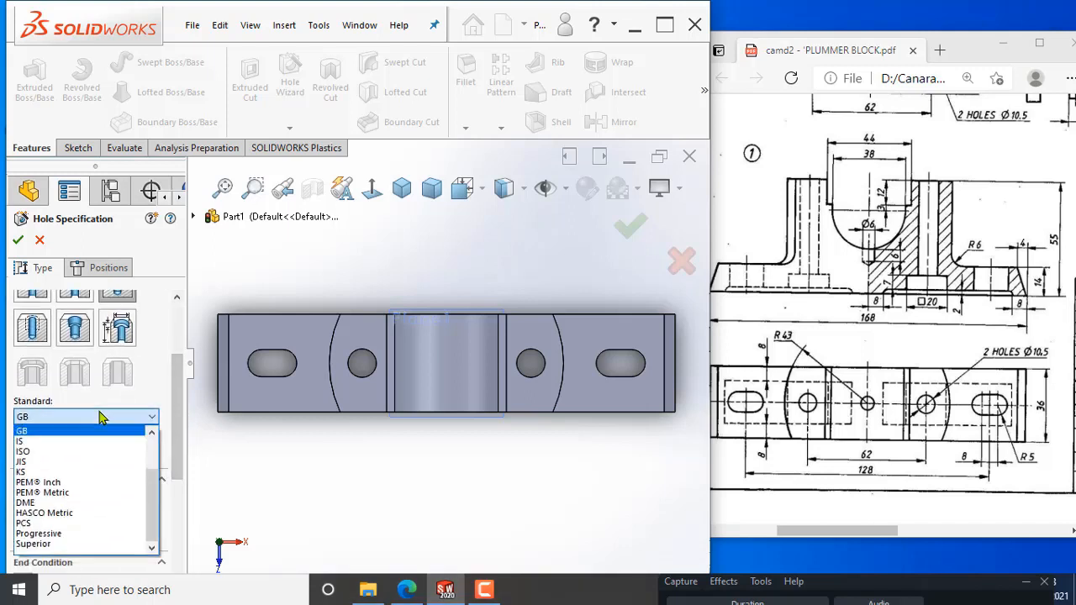
click(80, 452)
scroll(170, 395, down, 3)
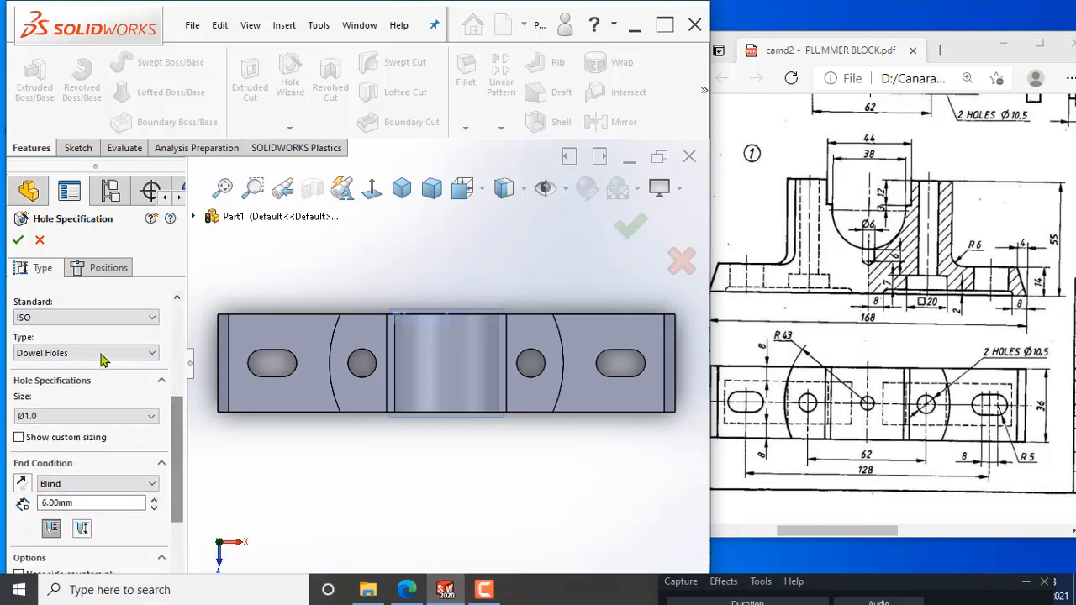
click(101, 353)
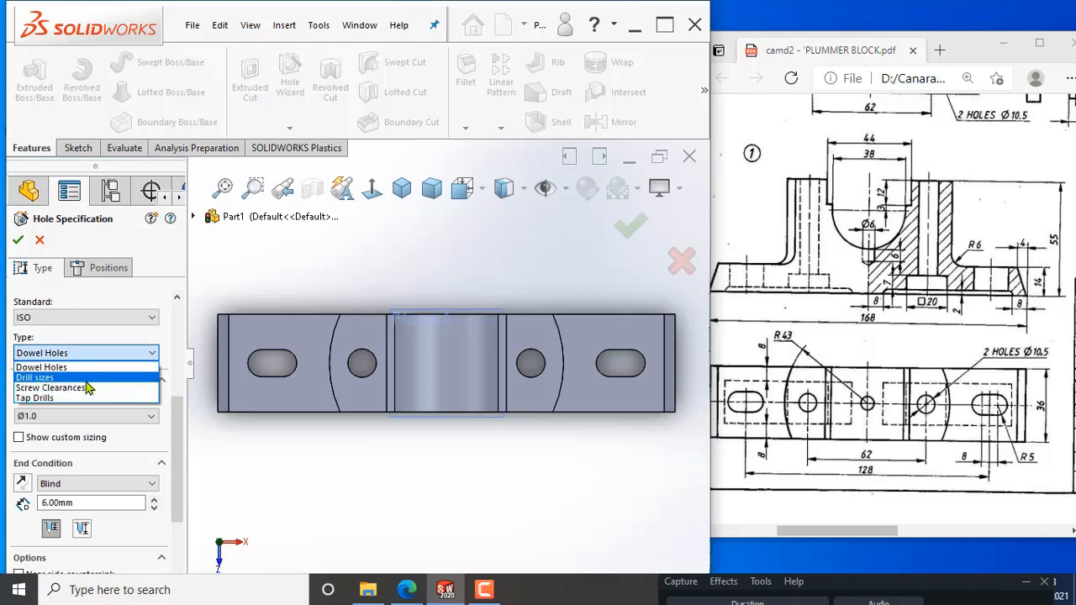
click(51, 377)
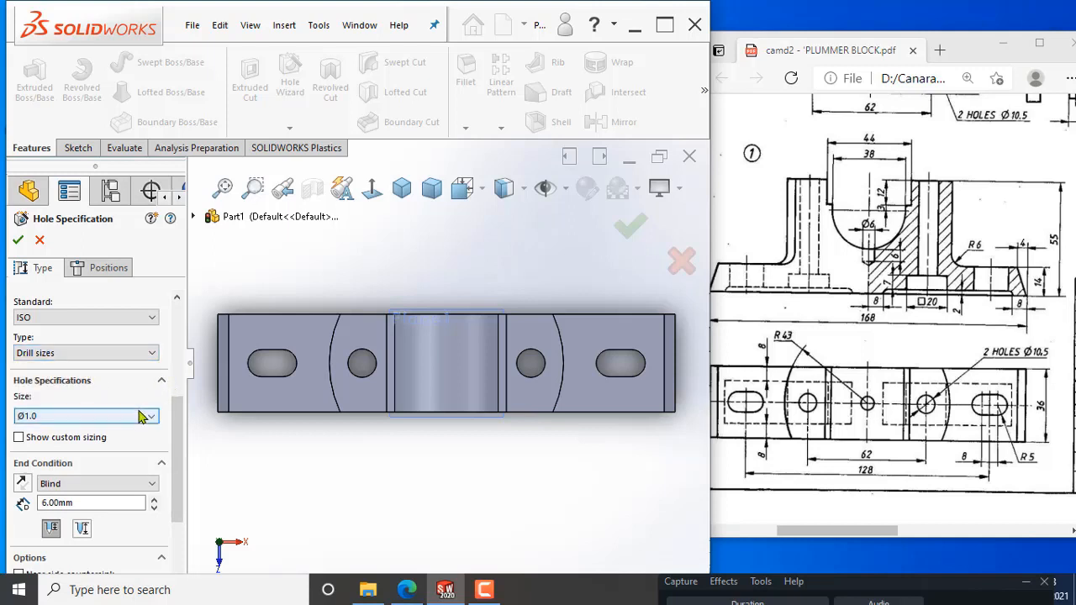
Step: Set the drill size of the hole to Ø6.0
click(145, 415)
scroll(107, 469, down, 7)
scroll(105, 470, down, 15)
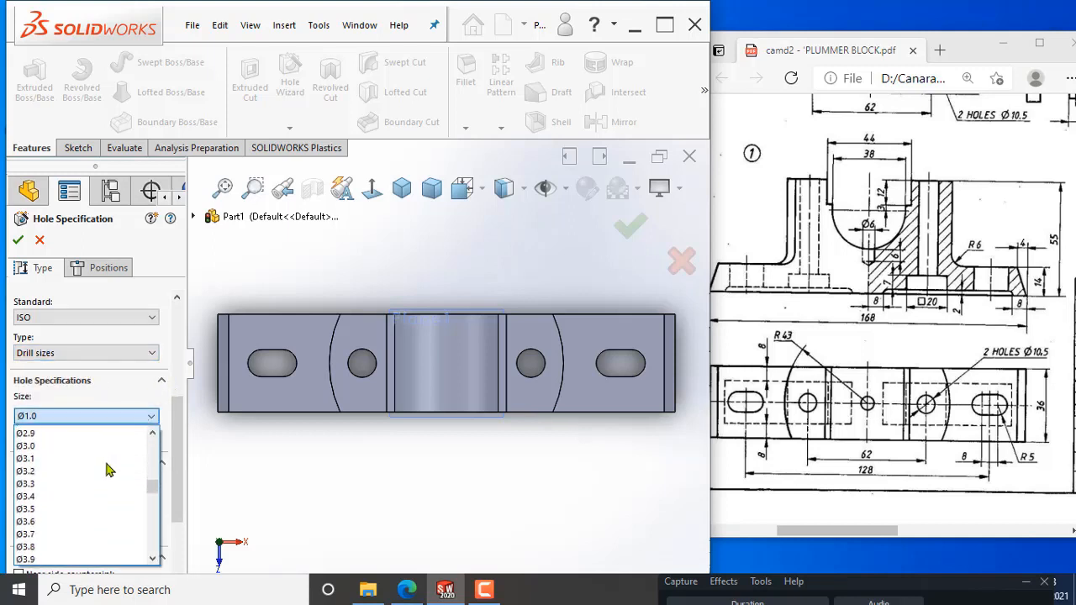
scroll(97, 473, down, 1)
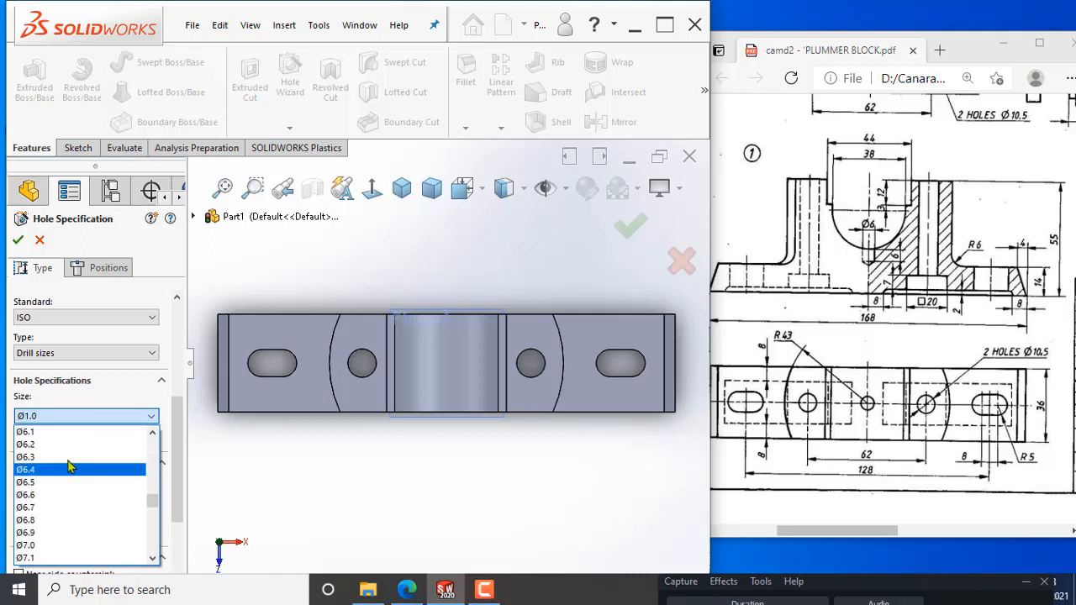
click(53, 458)
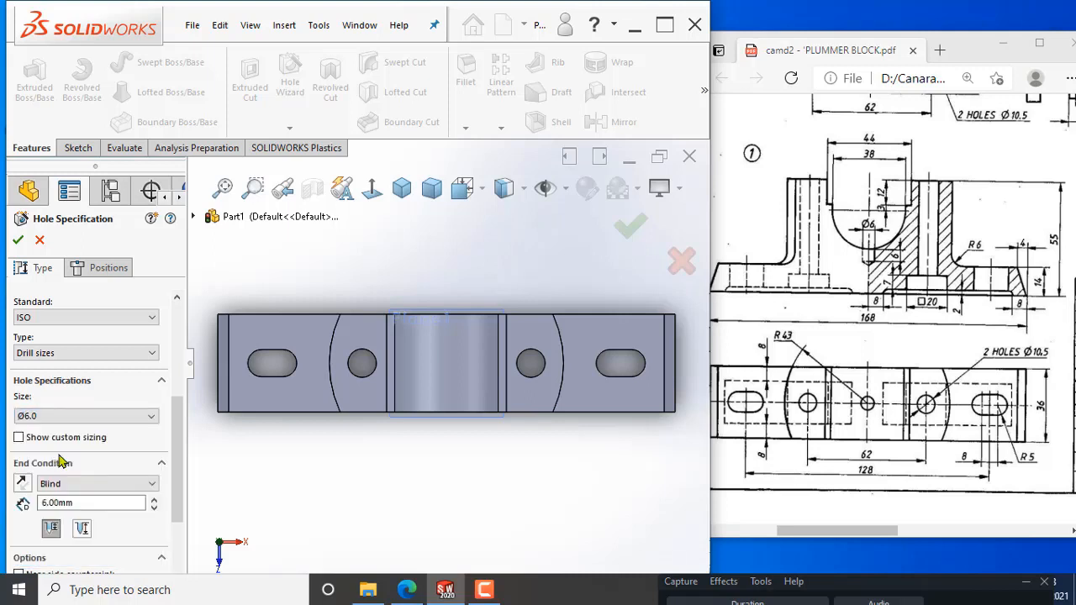
Step: Choose the semicircular bearing seat face for the hole and place its centre point at the origin
click(109, 270)
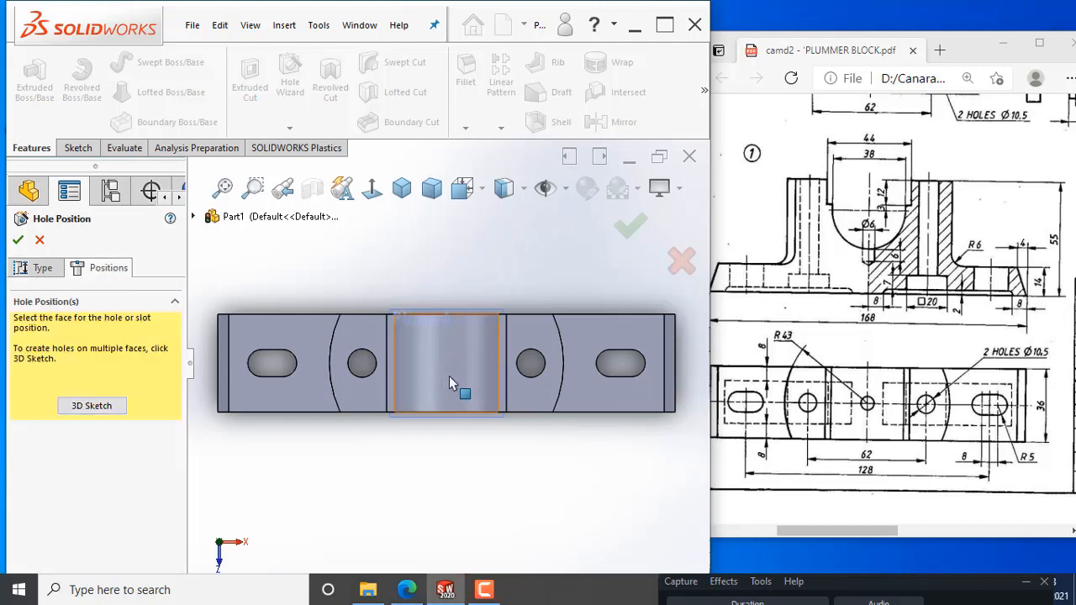
click(456, 339)
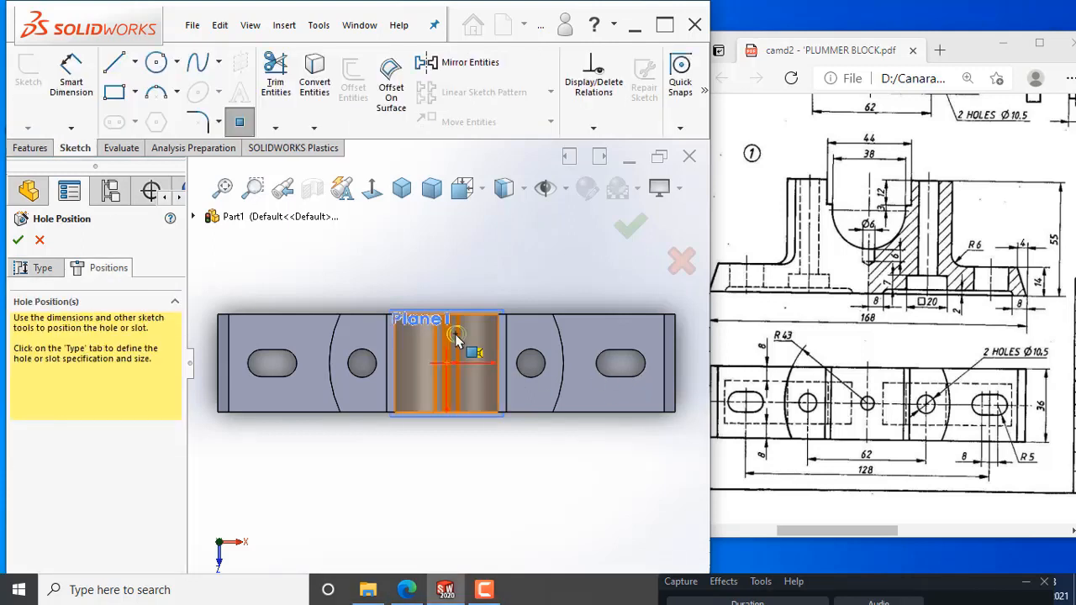
click(447, 363)
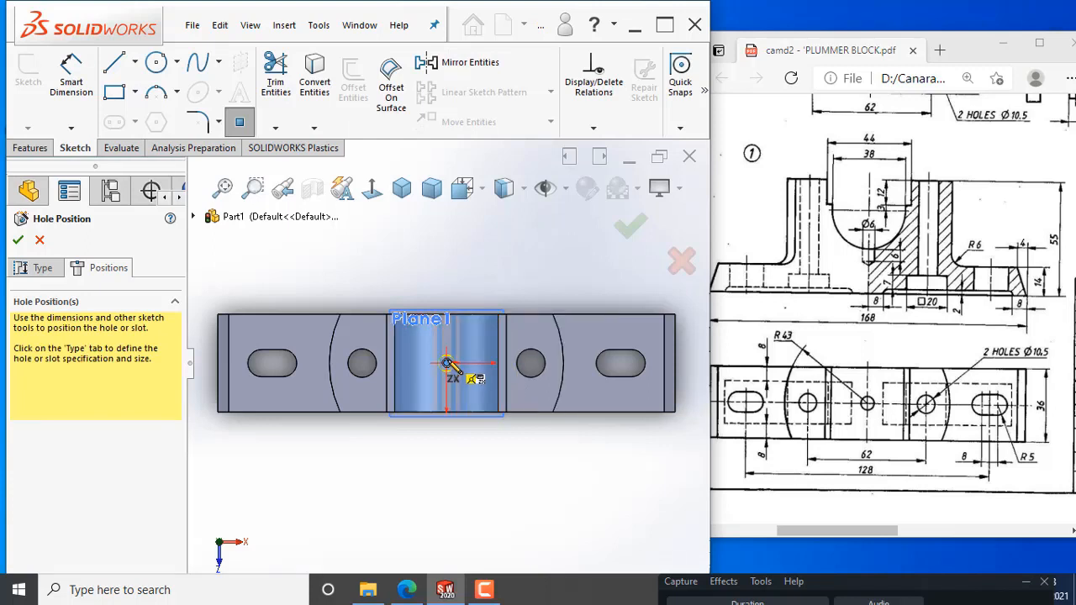
Step: Try to finish the hole with its centre point placed exactly at the origin
click(447, 364)
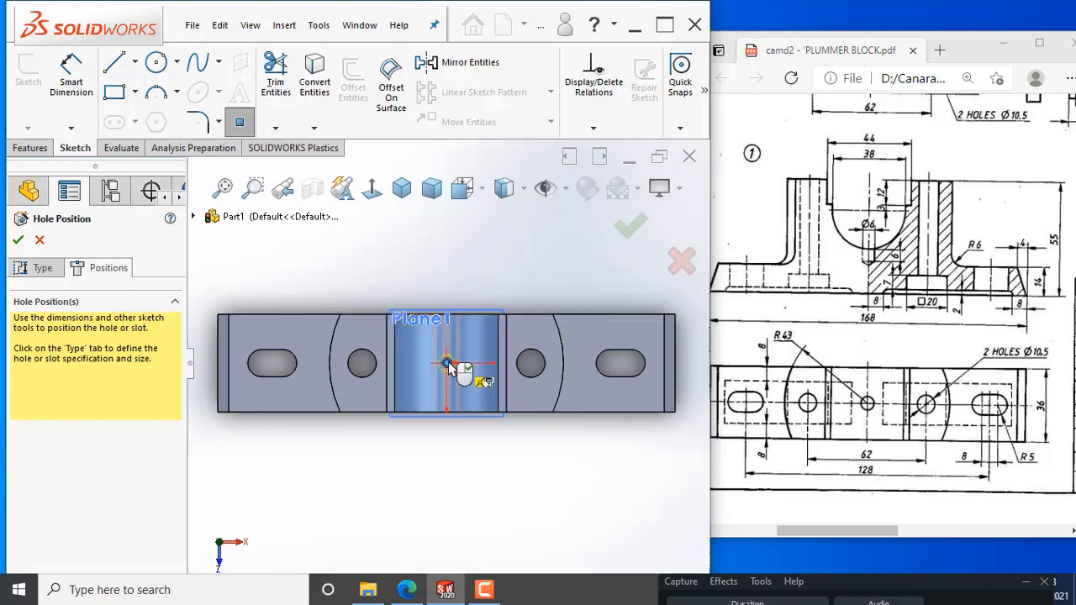
right_click(449, 367)
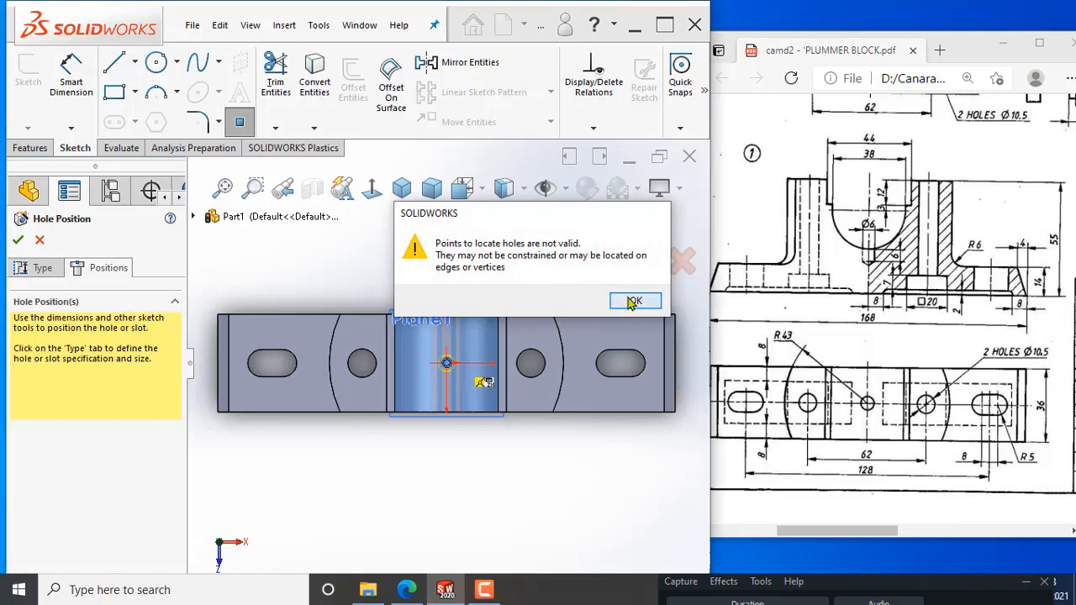
click(631, 301)
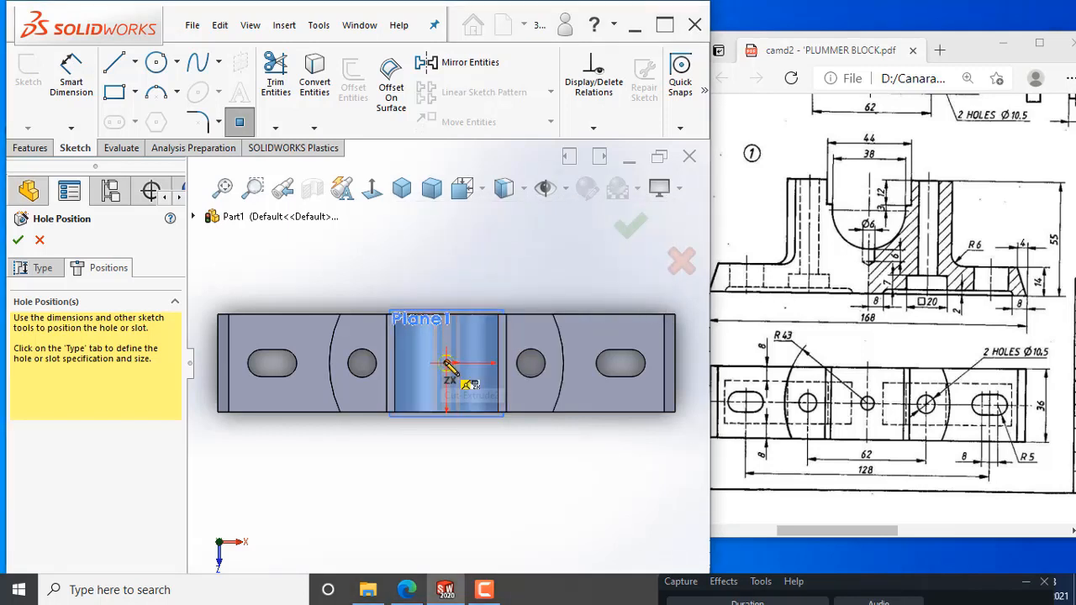
Step: Place the hole's centre point on the bearing seat face, move it to about 1 mm from the origin and complete the Ø6.0 hole
click(455, 341)
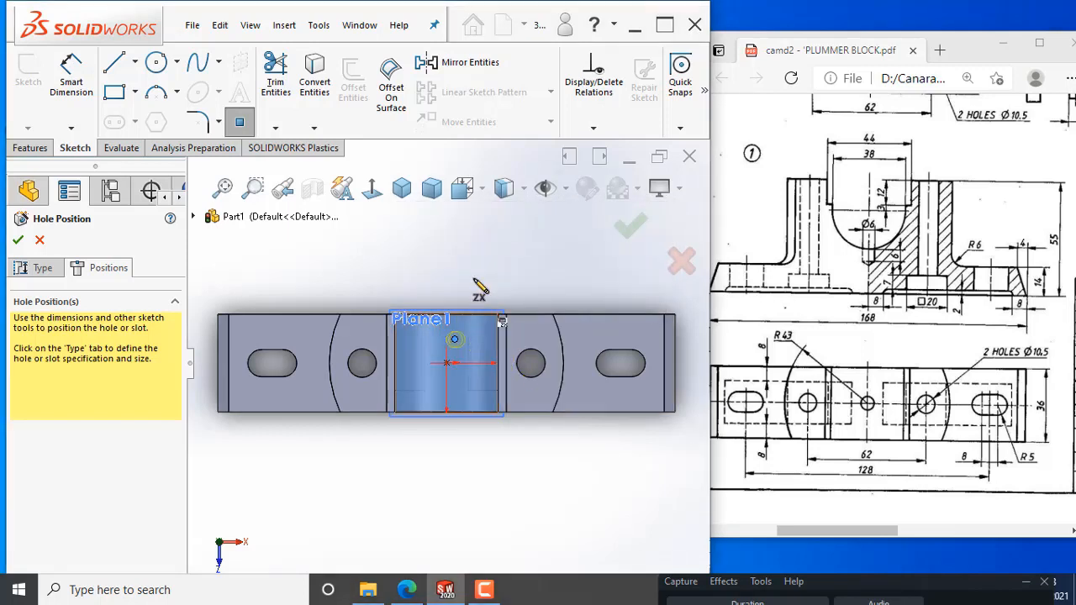
key(Escape)
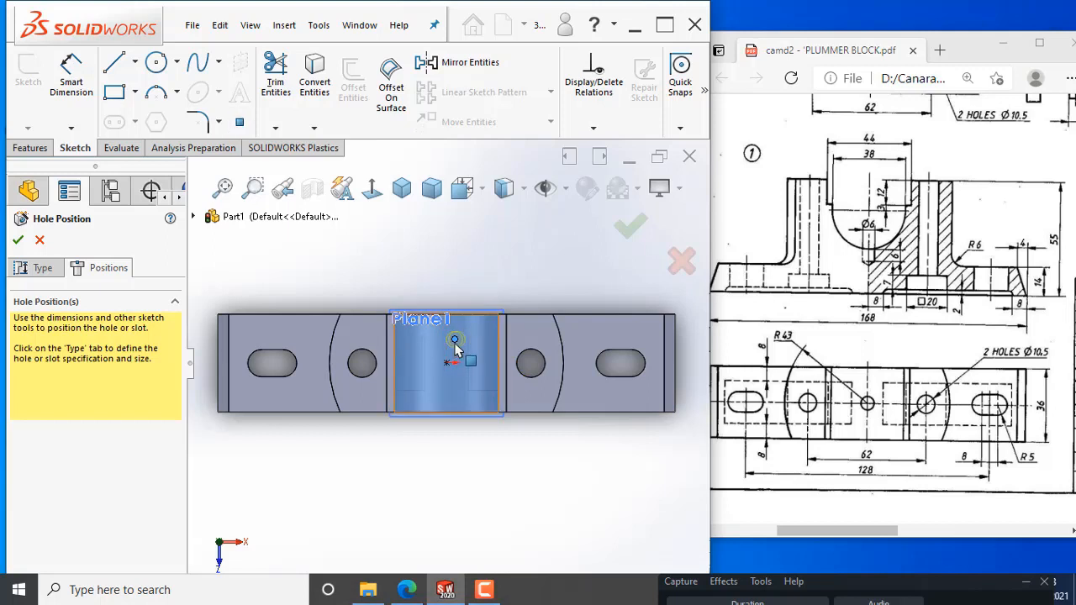
scroll(454, 343, down, 5)
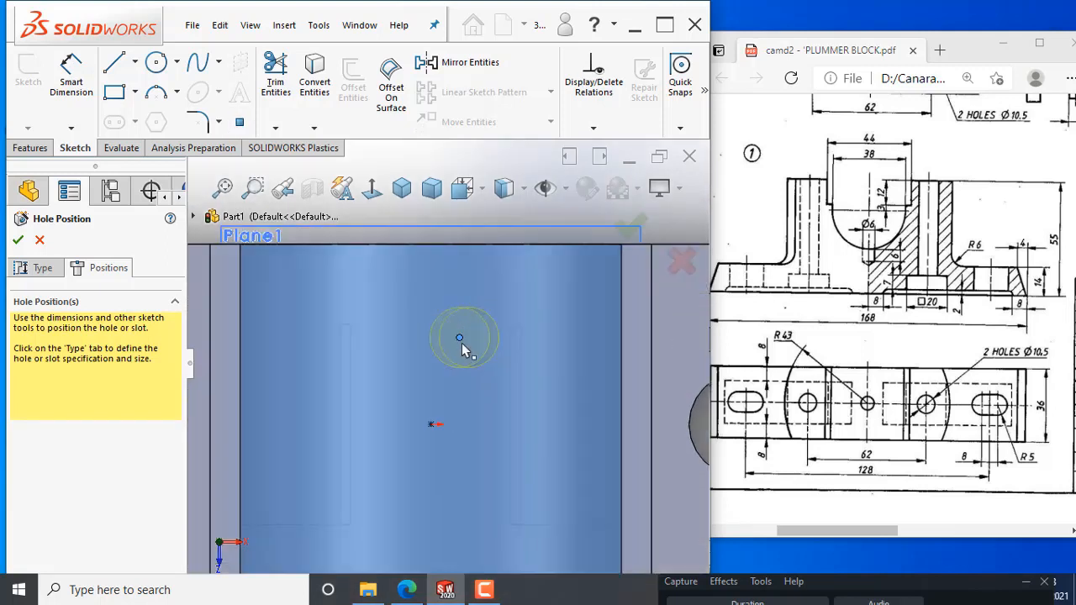
mouse_move(461, 357)
mouse_down()
mouse_move(432, 426)
mouse_move(431, 417)
mouse_up()
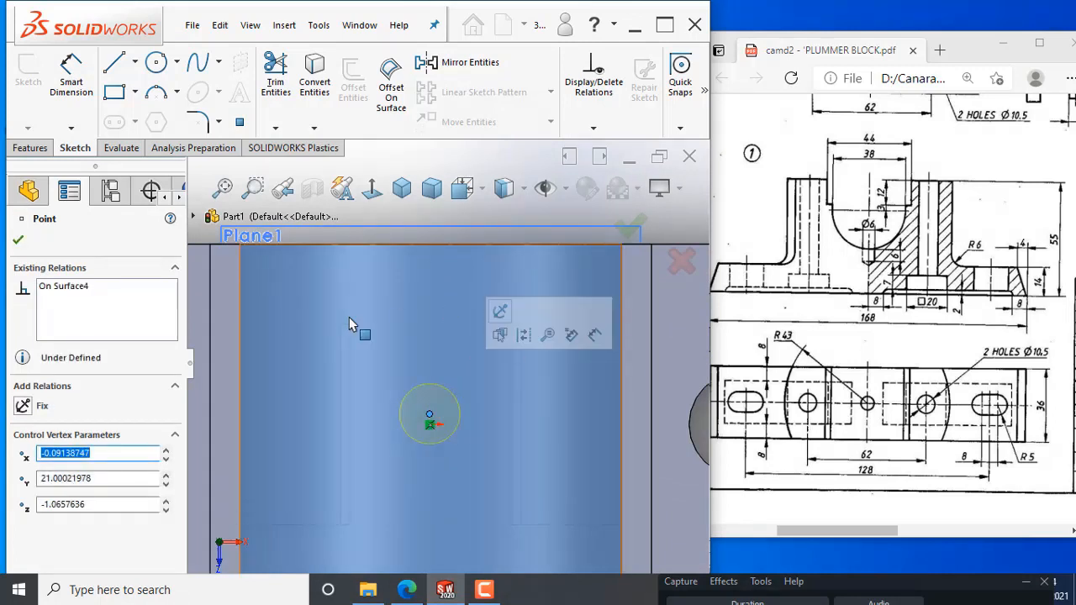
click(18, 239)
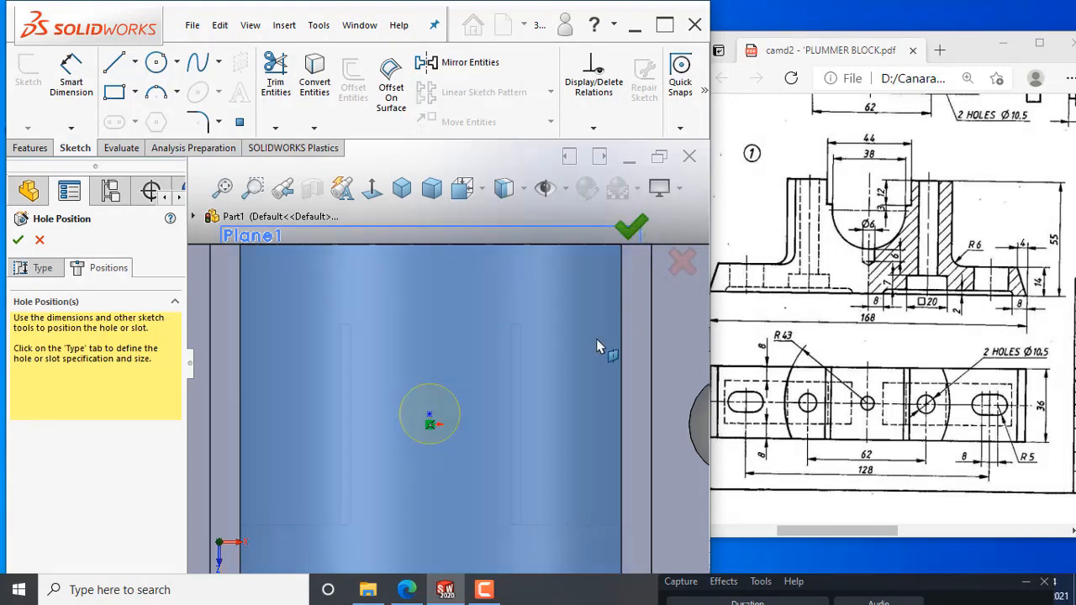
middle_drag(438, 411, 421, 449)
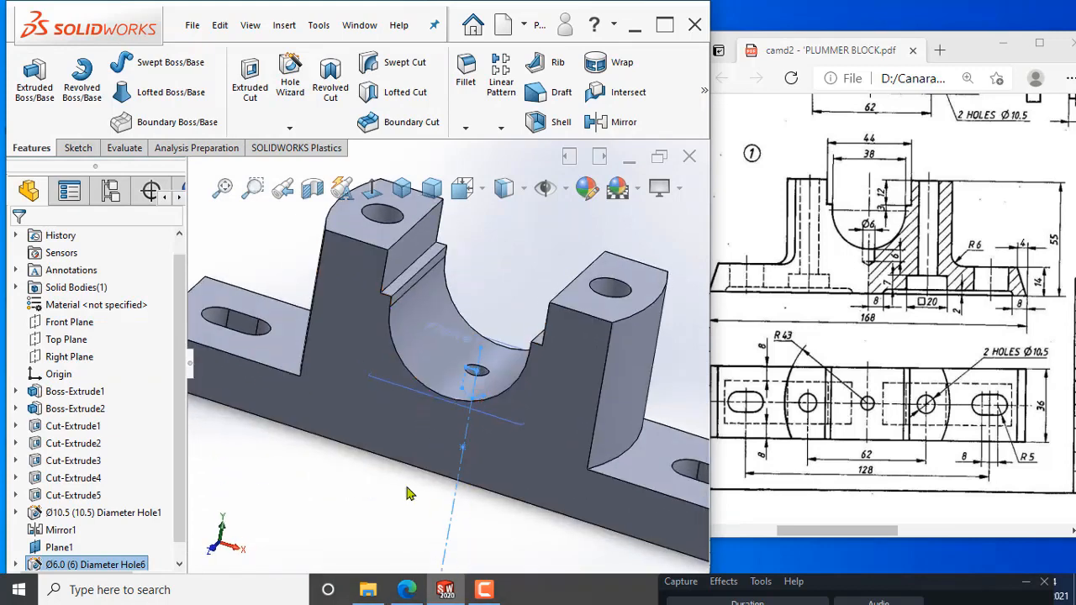
click(407, 489)
scroll(467, 467, up, 4)
middle_drag(456, 400, 448, 345)
scroll(442, 333, up, 3)
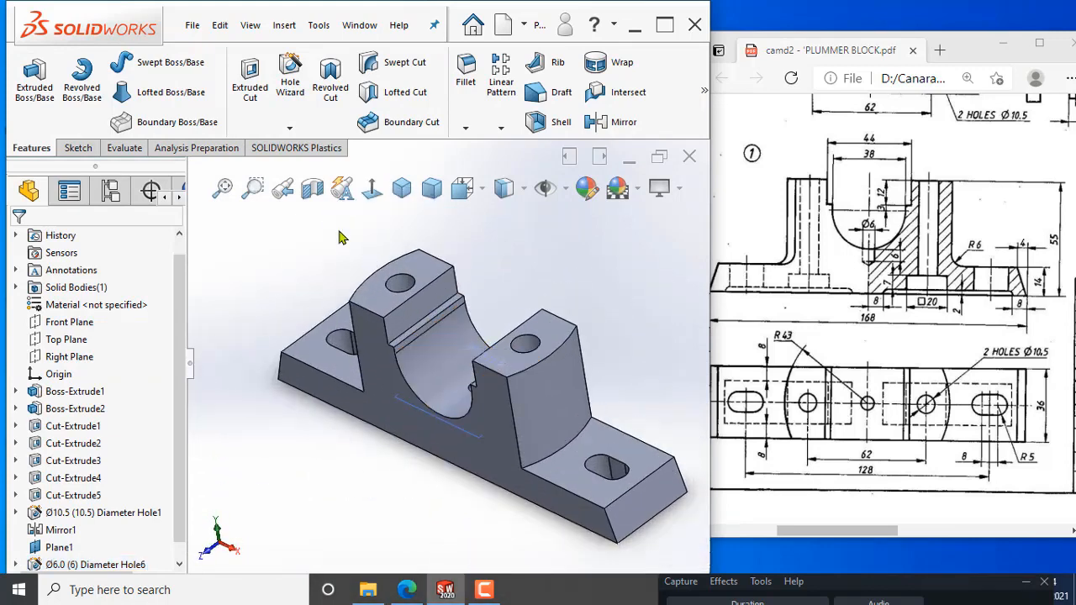
Step: Save the part as Body in the Plummer Block folder, replacing the existing file
click(192, 26)
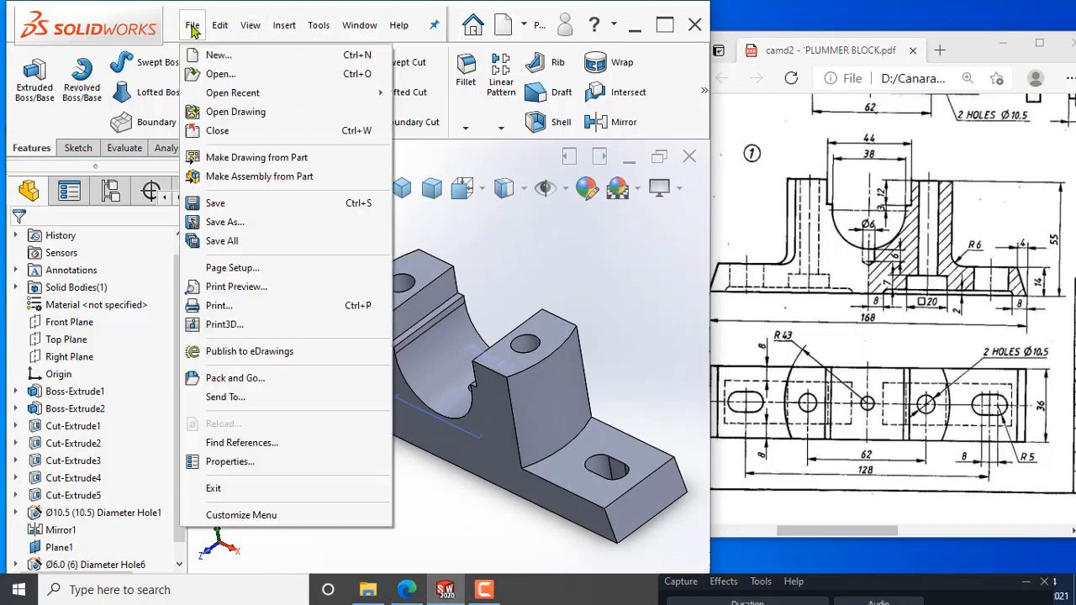
click(216, 203)
key(ctrl+s)
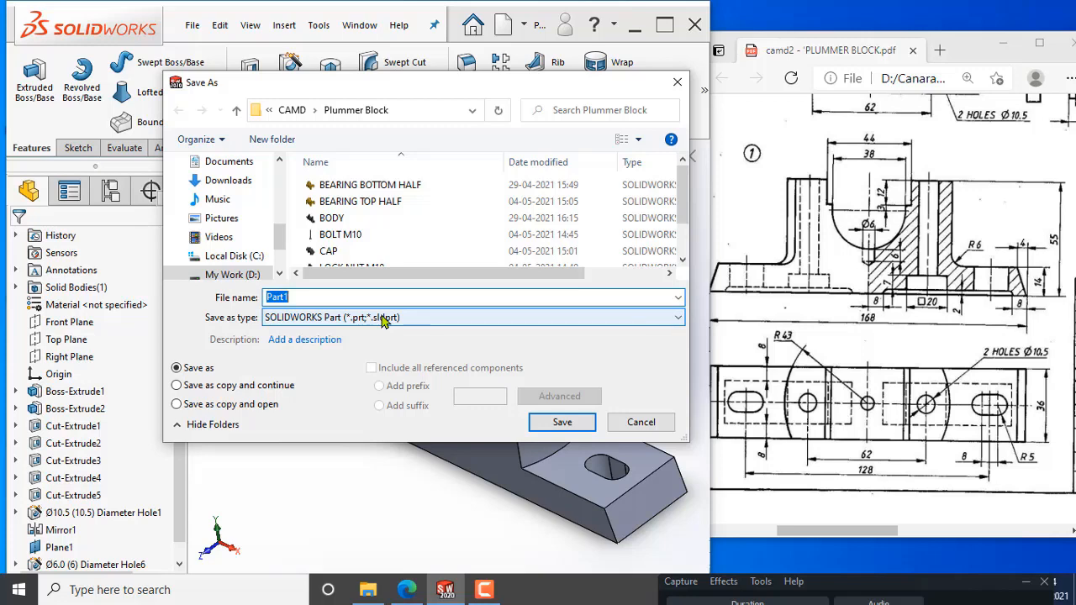
text(BO)
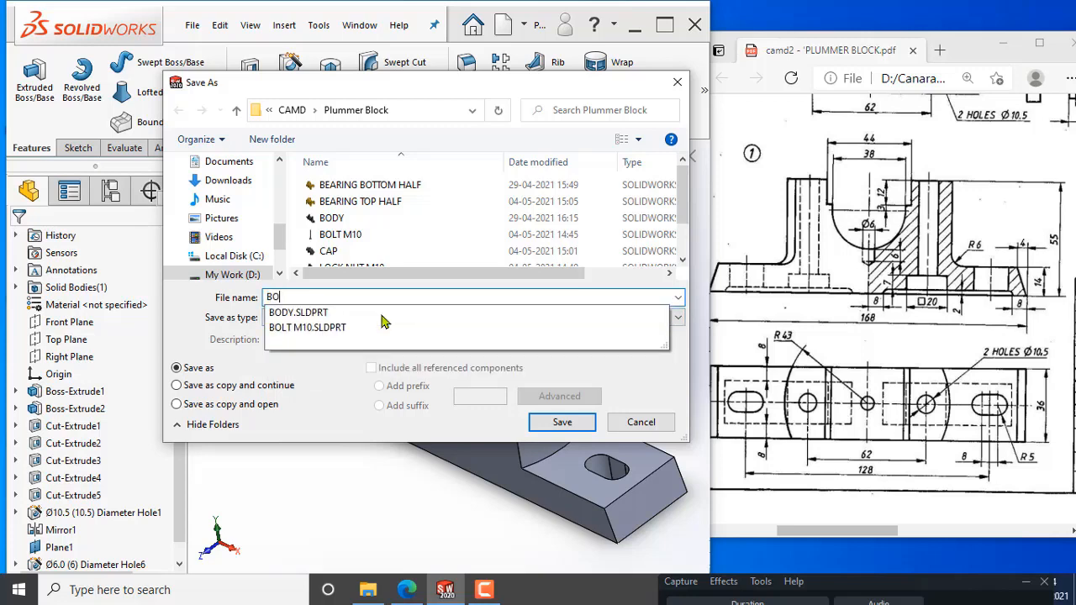
key(BackSpace)
text(od)
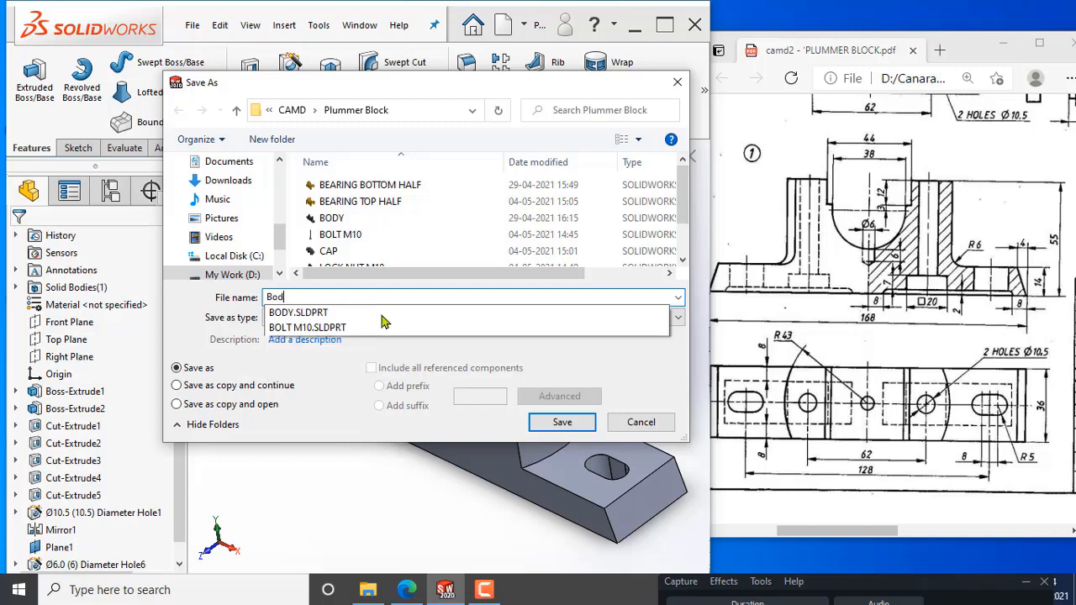
text(y)
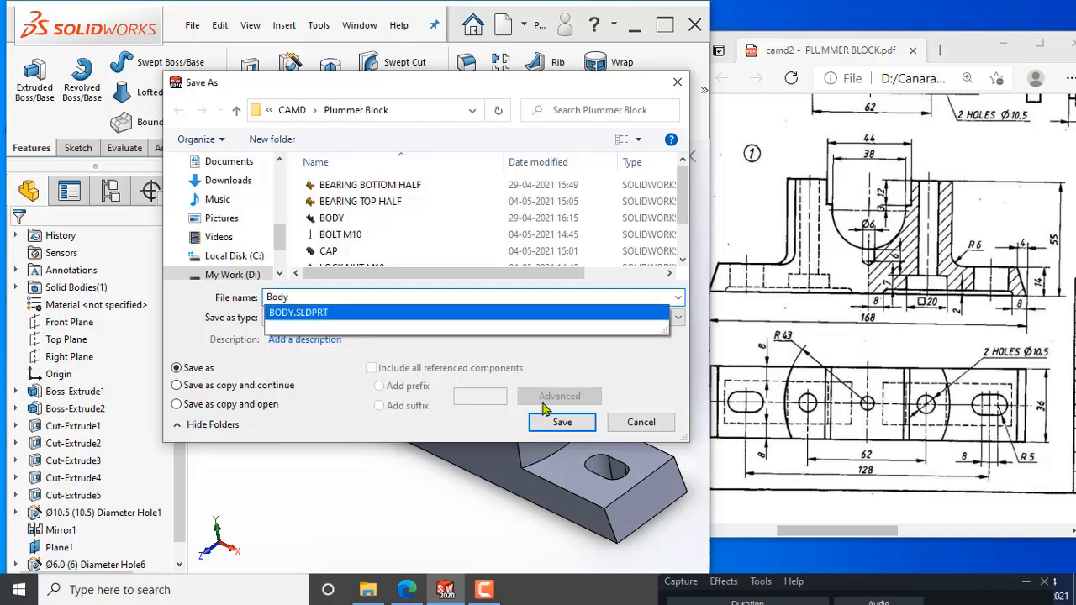
click(562, 423)
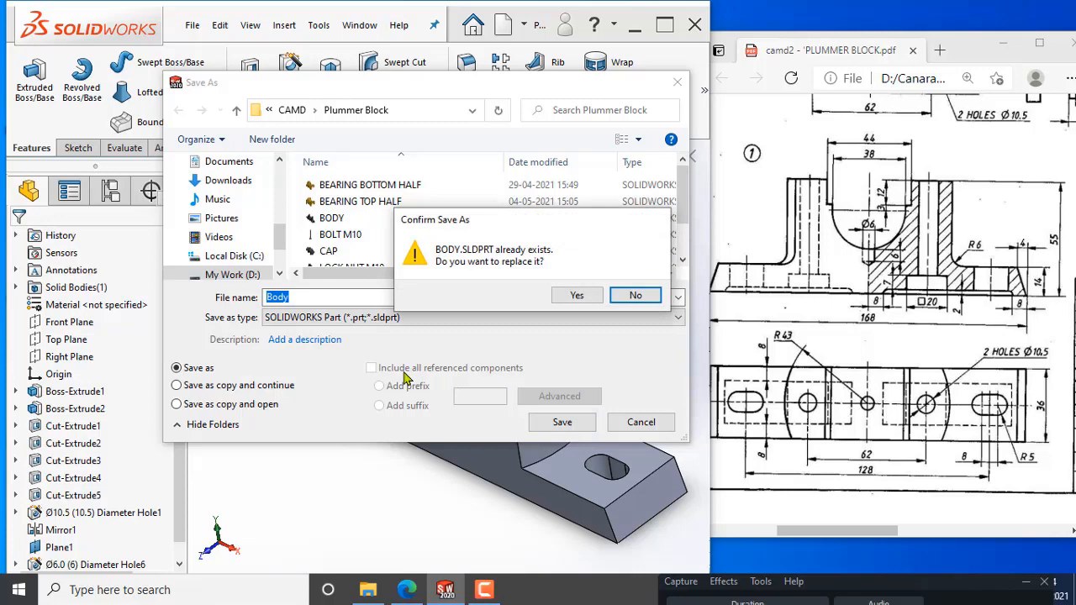
click(575, 295)
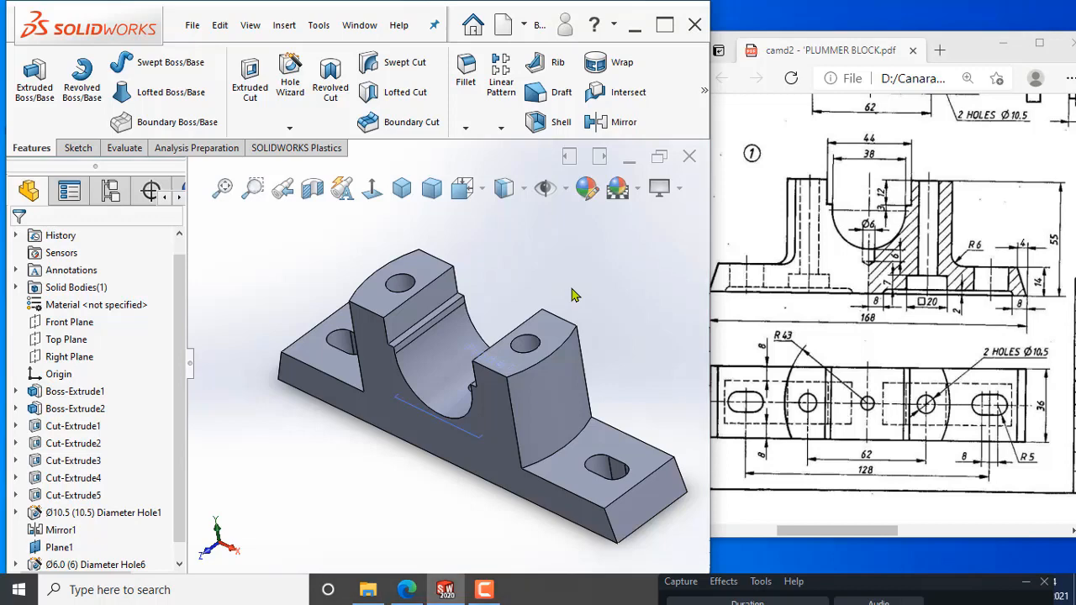
click(483, 590)
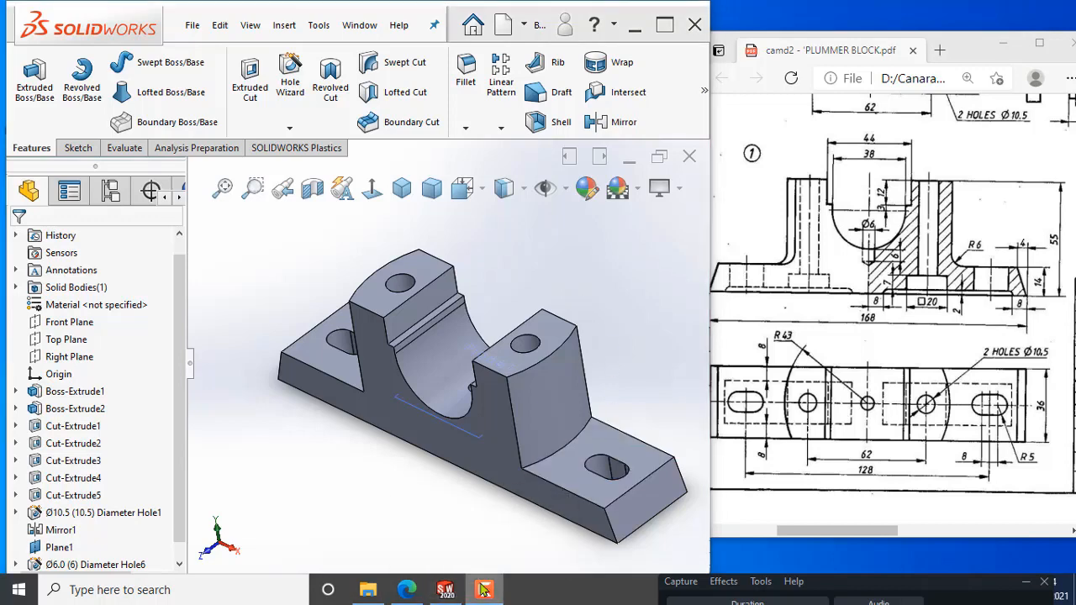
click(484, 590)
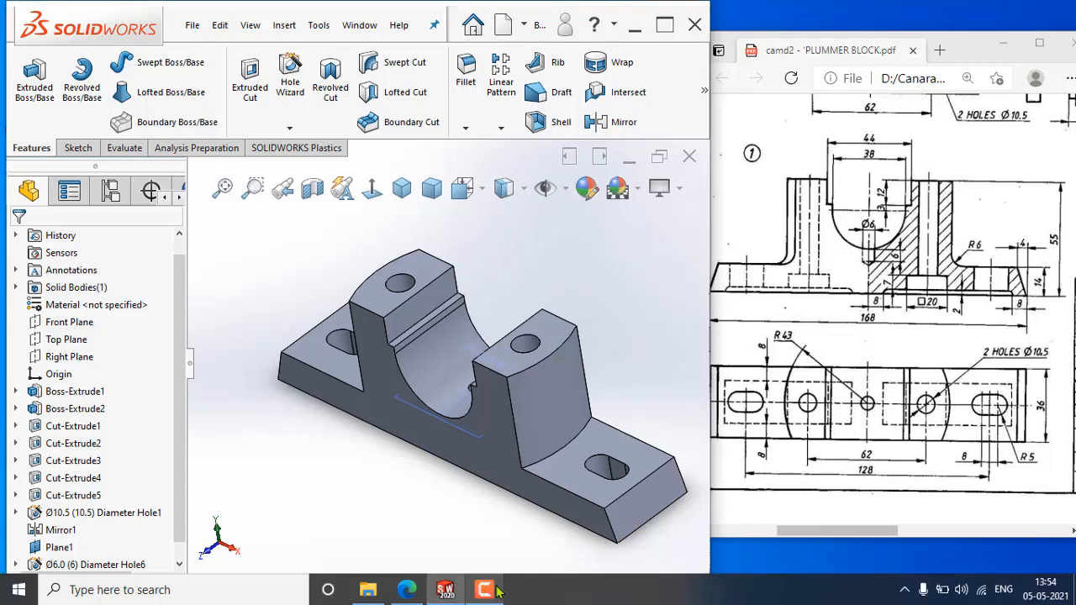
click(496, 590)
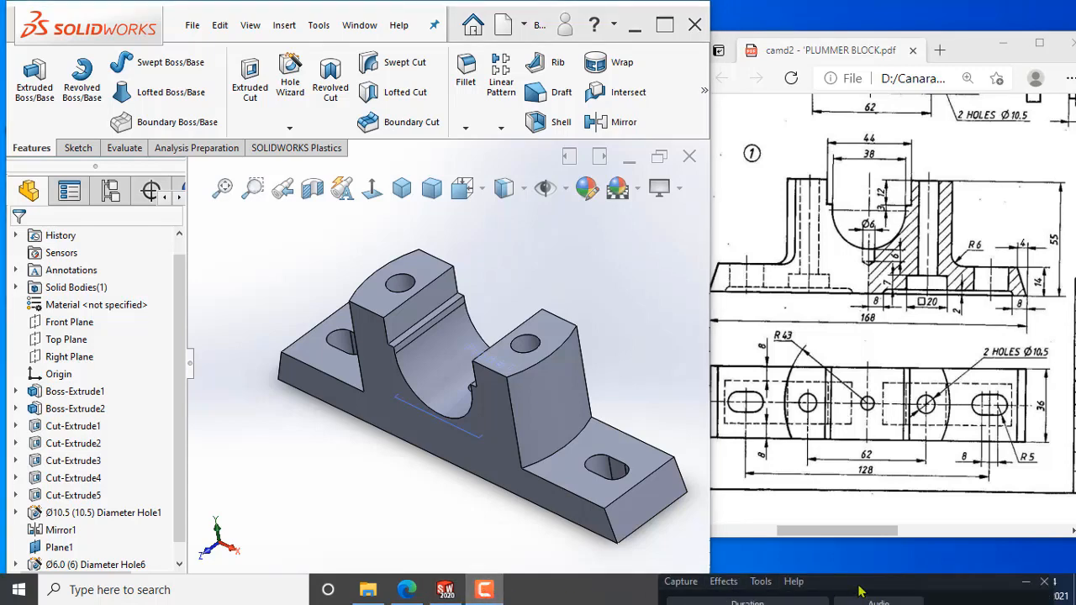